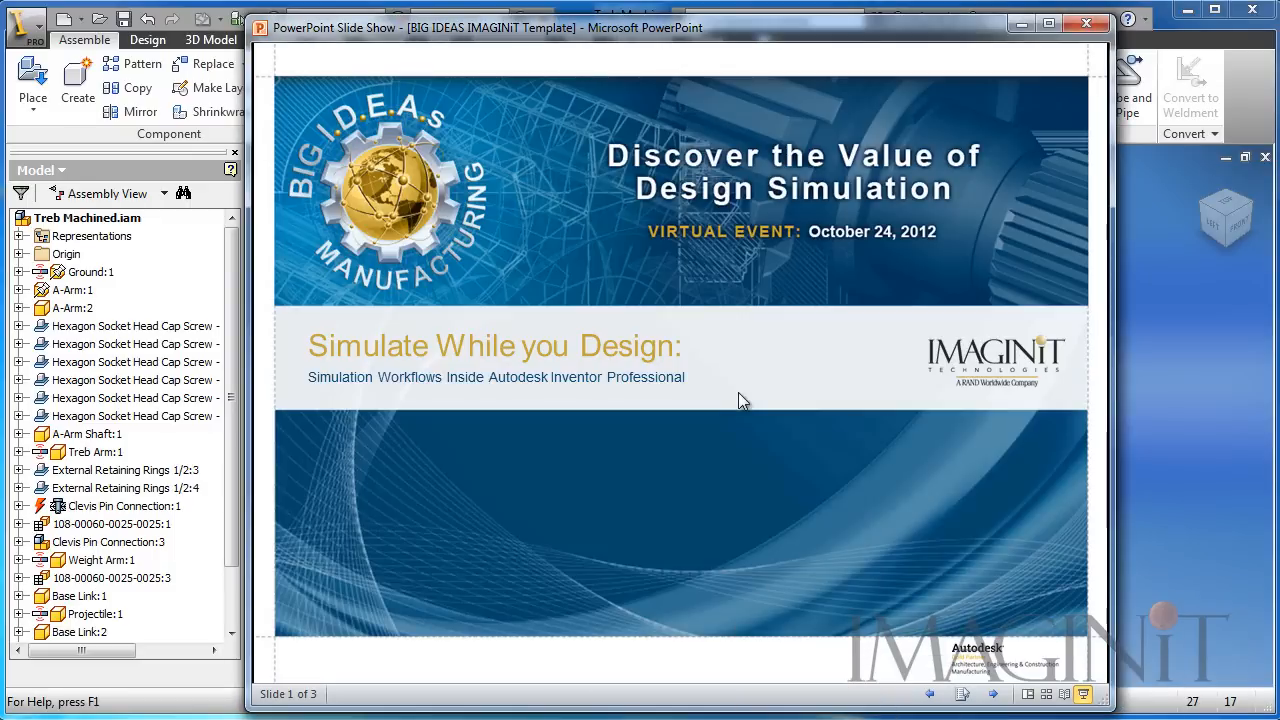
Show the Autodesk Inventor Professional slide, leave the slide show for Inventor, and view the trebuchet assembly up close
{"action": "left_click", "coordinate": [738, 392]}
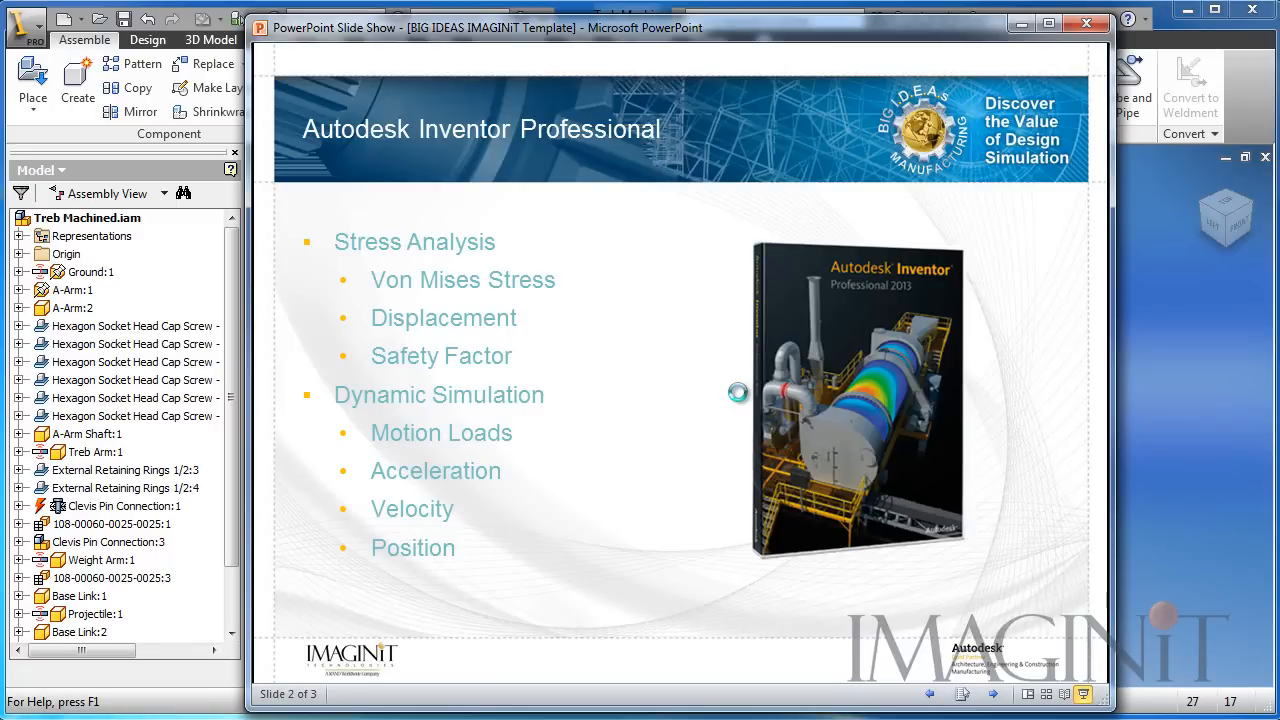
{"action": "left_click", "coordinate": [1021, 24]}
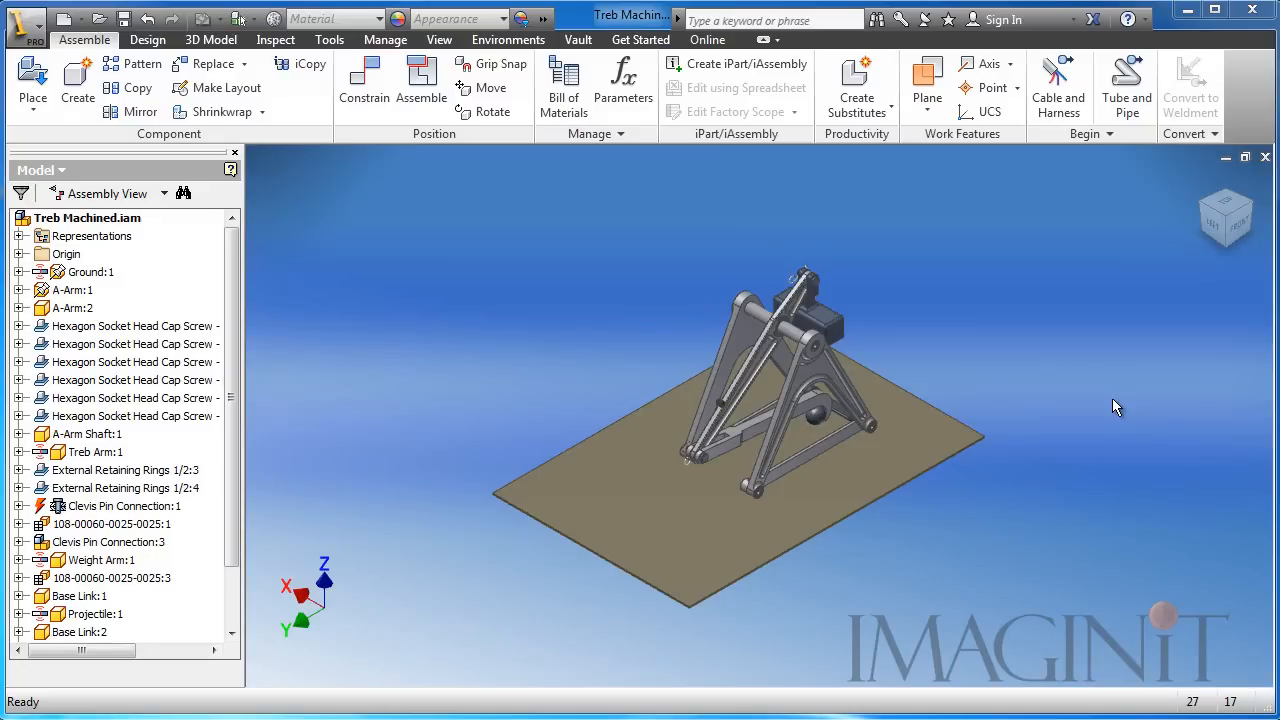
{"action": "middle_click_drag", "start_coordinate": [1135, 442], "coordinate": [1154, 416], "text": "shift"}
{"action": "scroll", "coordinate": [954, 370], "scroll_direction": "down", "scroll_amount": 3}
{"action": "middle_click_drag", "start_coordinate": [881, 342], "coordinate": [1010, 331]}
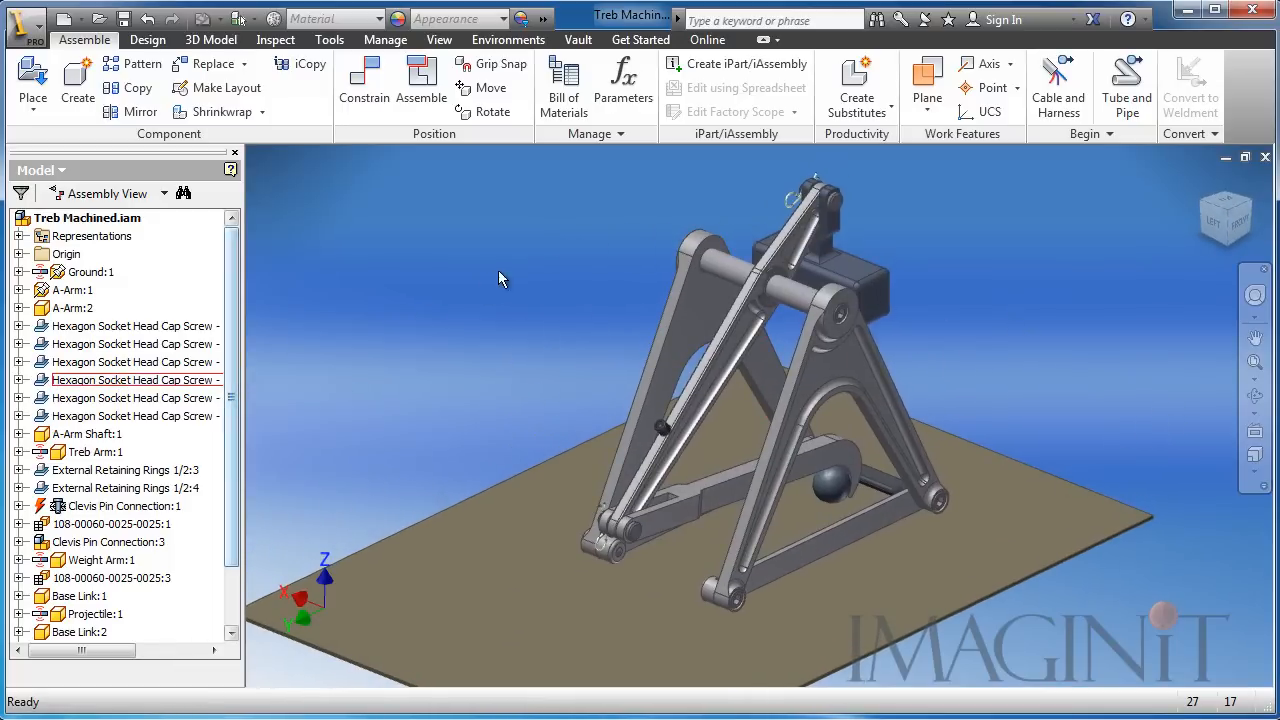
{"action": "middle_click_drag", "start_coordinate": [524, 277], "coordinate": [511, 300]}
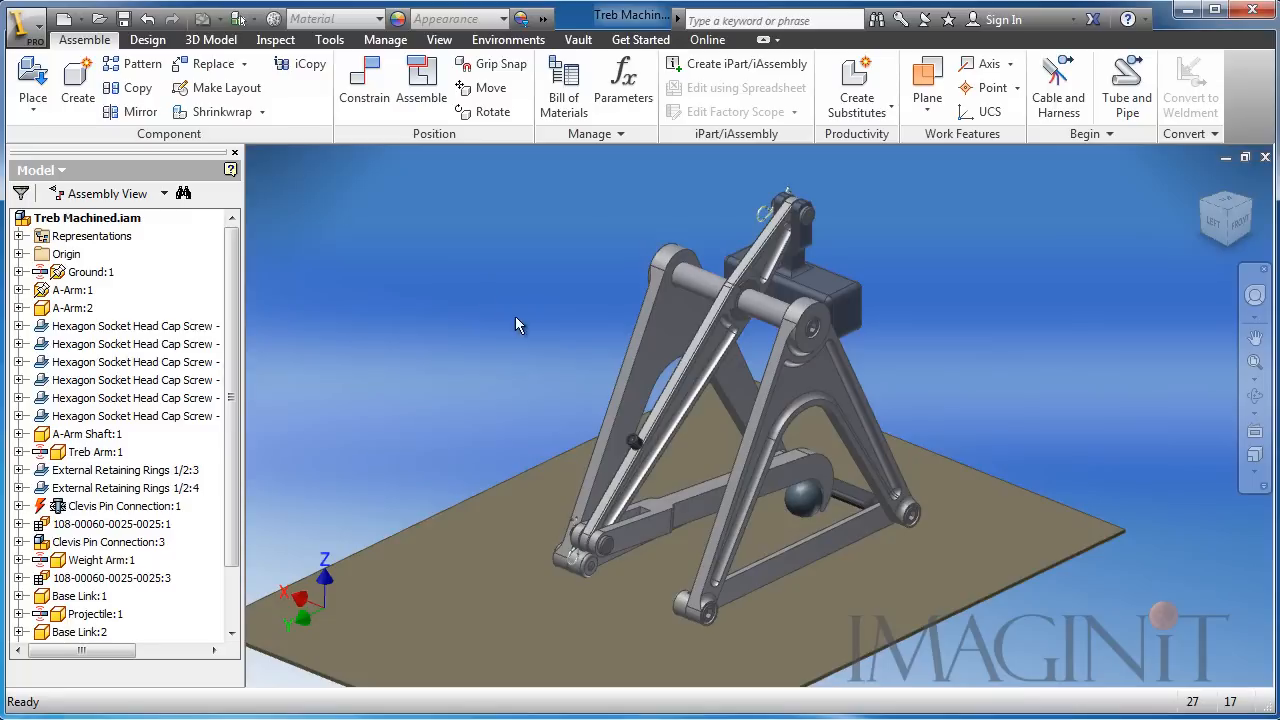
{"action": "middle_click_drag", "start_coordinate": [517, 320], "coordinate": [502, 358]}
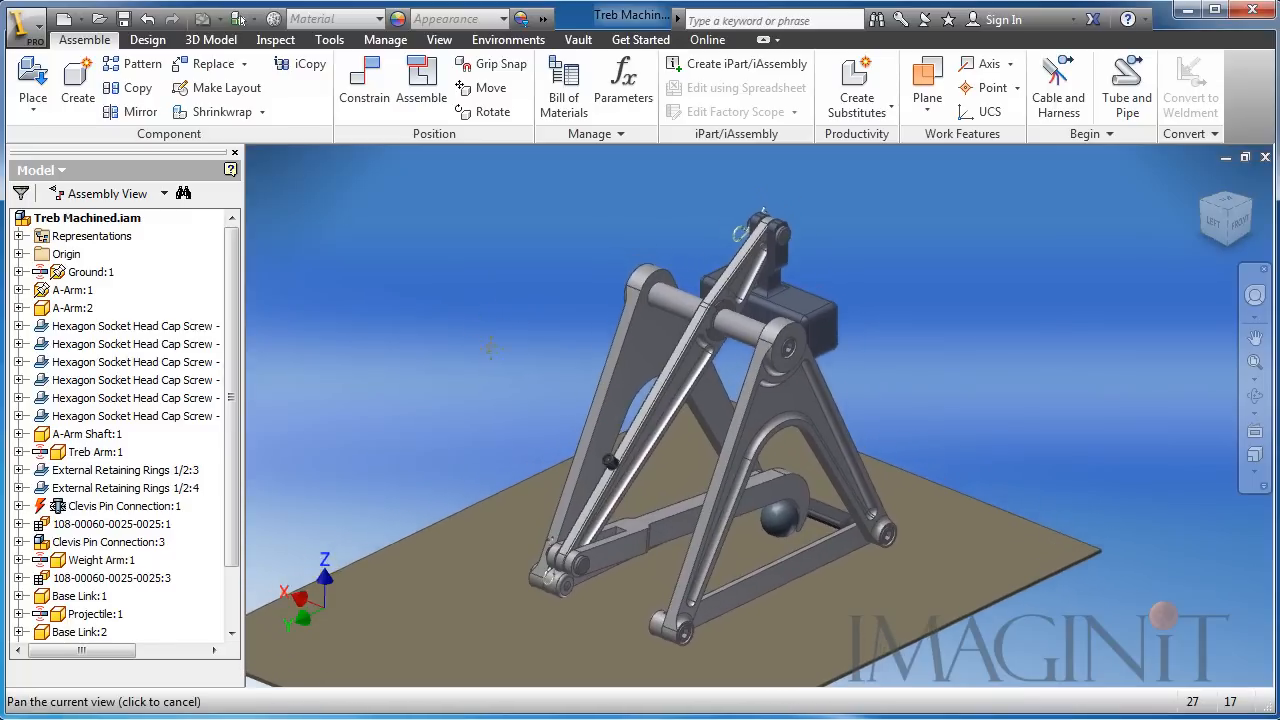
Swing the Treb Arm through its motion in the assembly and undo the movement
{"action": "left_click", "coordinate": [618, 456]}
{"action": "left_click_drag", "start_coordinate": [618, 456], "coordinate": [645, 250]}
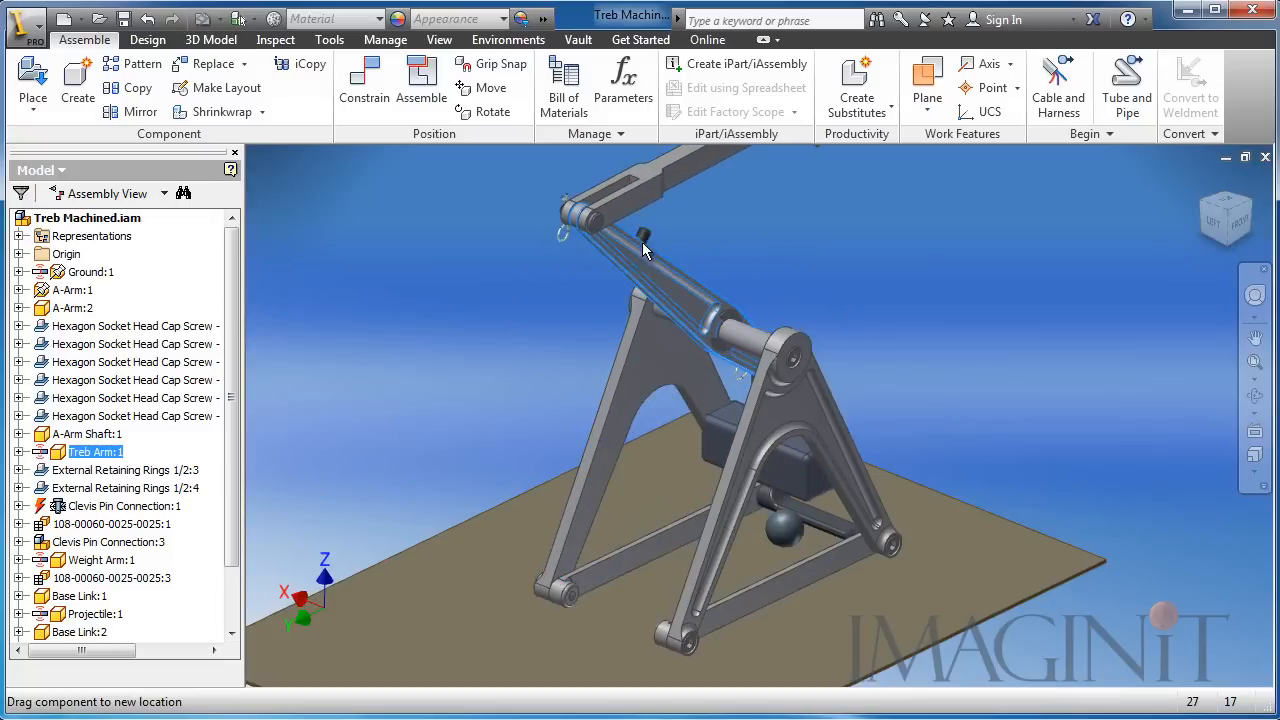
{"action": "left_click_drag", "start_coordinate": [588, 378], "coordinate": [536, 389]}
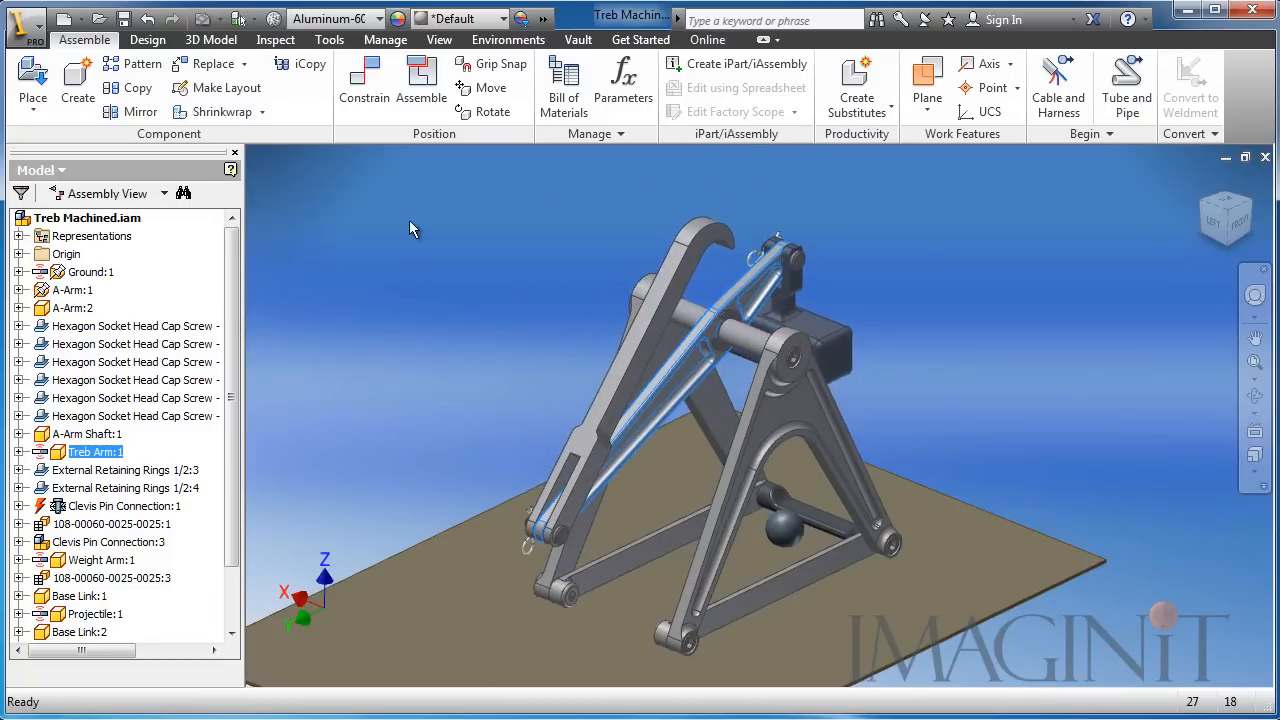
{"action": "left_click", "coordinate": [147, 18]}
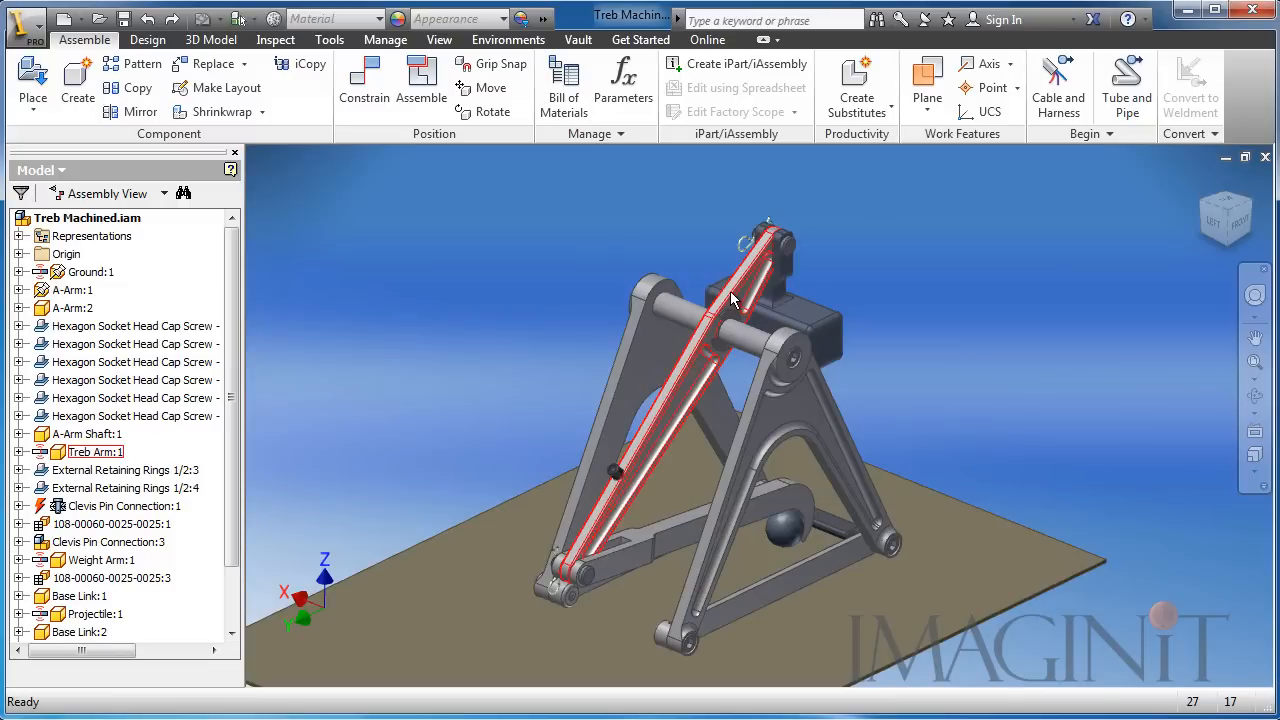
Open the Treb Arm part from the assembly and enter the Stress Analysis environment
{"action": "right_click", "coordinate": [676, 394]}
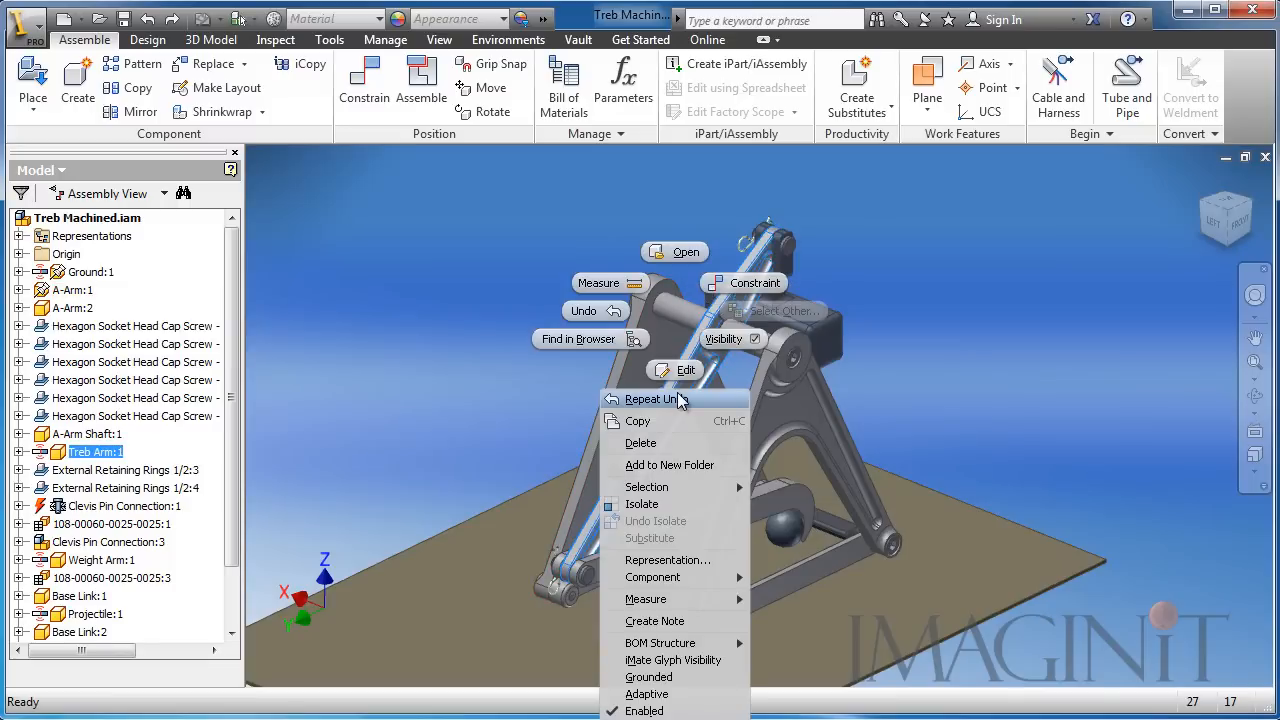
{"action": "left_click", "coordinate": [666, 254]}
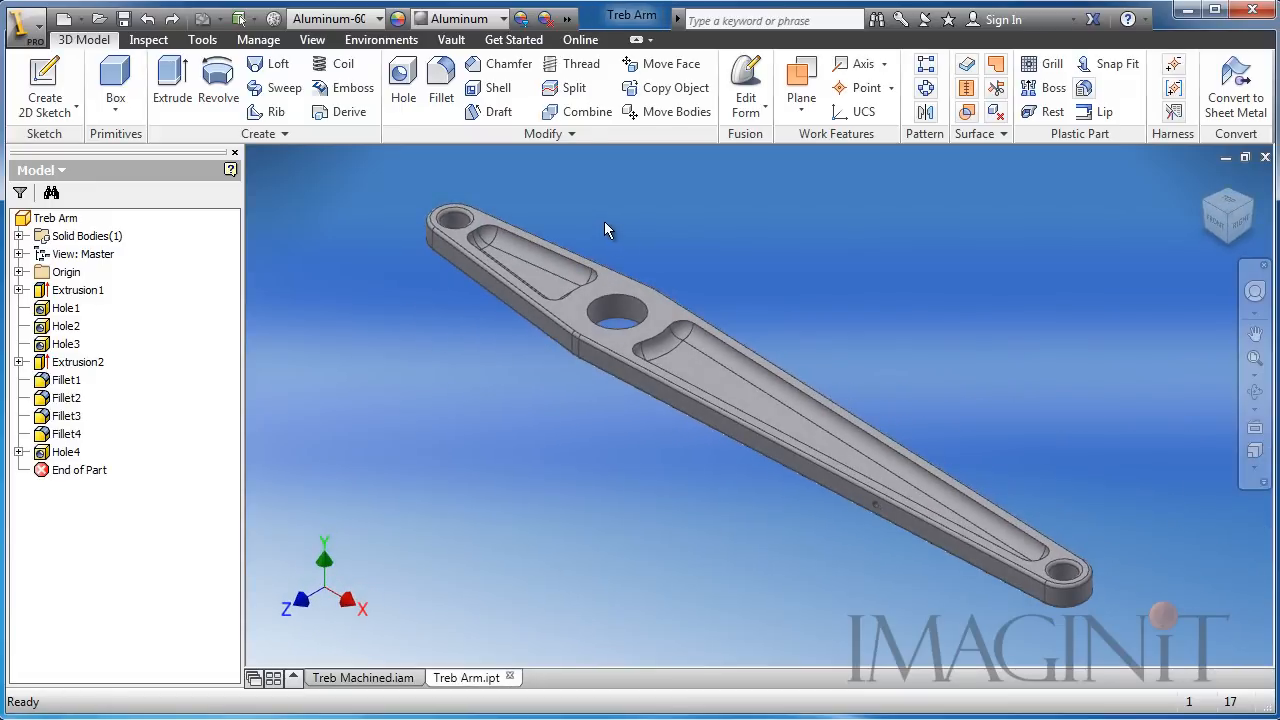
{"action": "left_click", "coordinate": [392, 42]}
{"action": "left_click", "coordinate": [127, 103]}
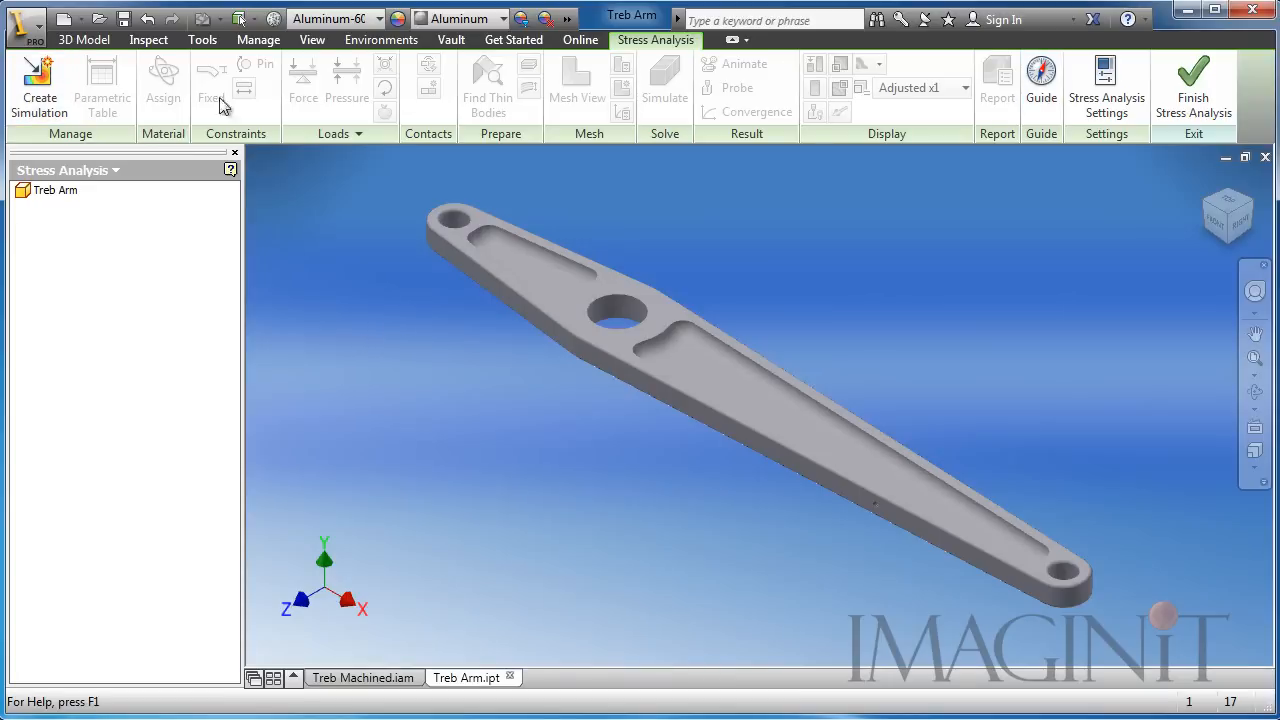
Create a static analysis simulation for the Treb Arm with the Single Point design objective and Bonded contacts
{"action": "left_click", "coordinate": [36, 104]}
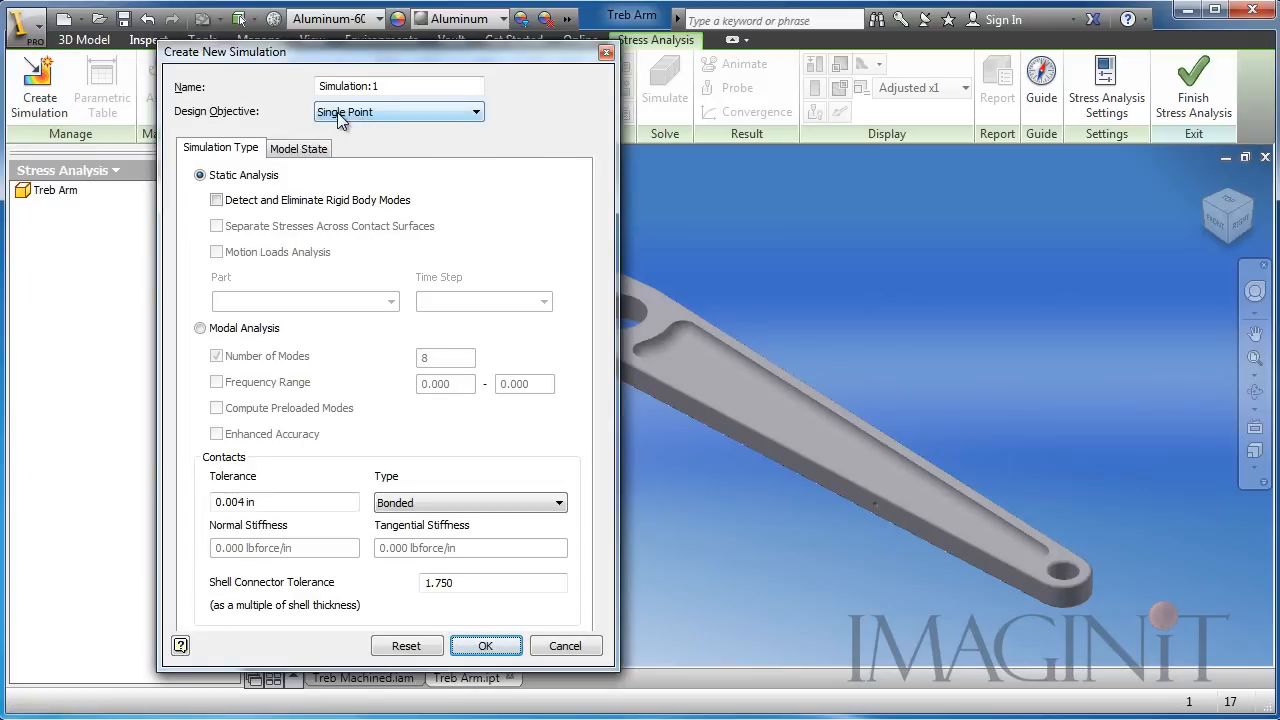
{"action": "left_click", "coordinate": [393, 116]}
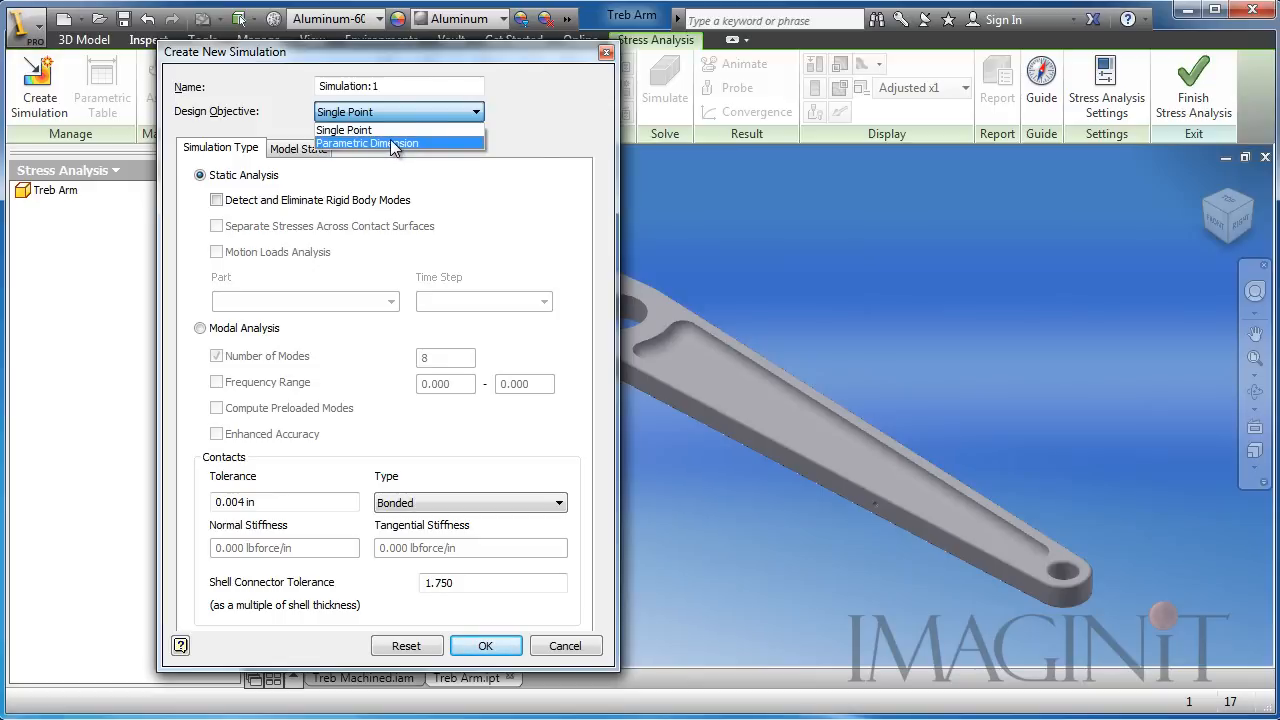
{"action": "left_click", "coordinate": [558, 113]}
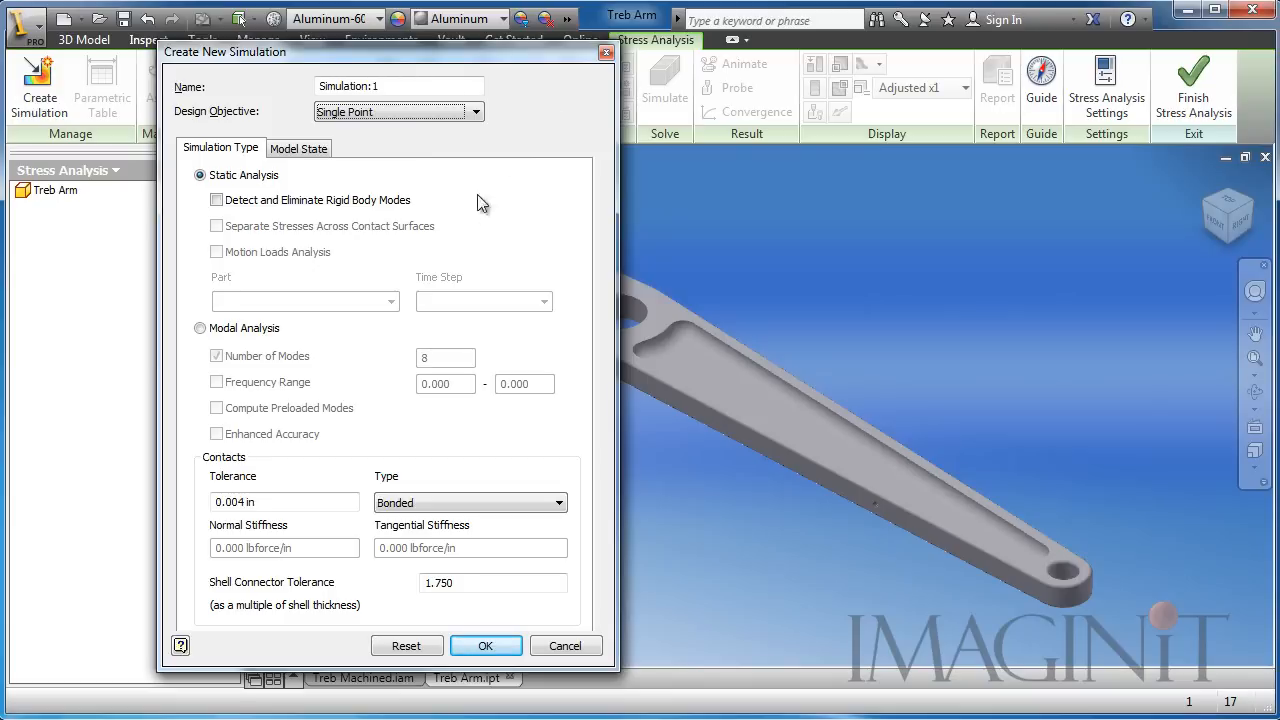
{"action": "left_click", "coordinate": [487, 647]}
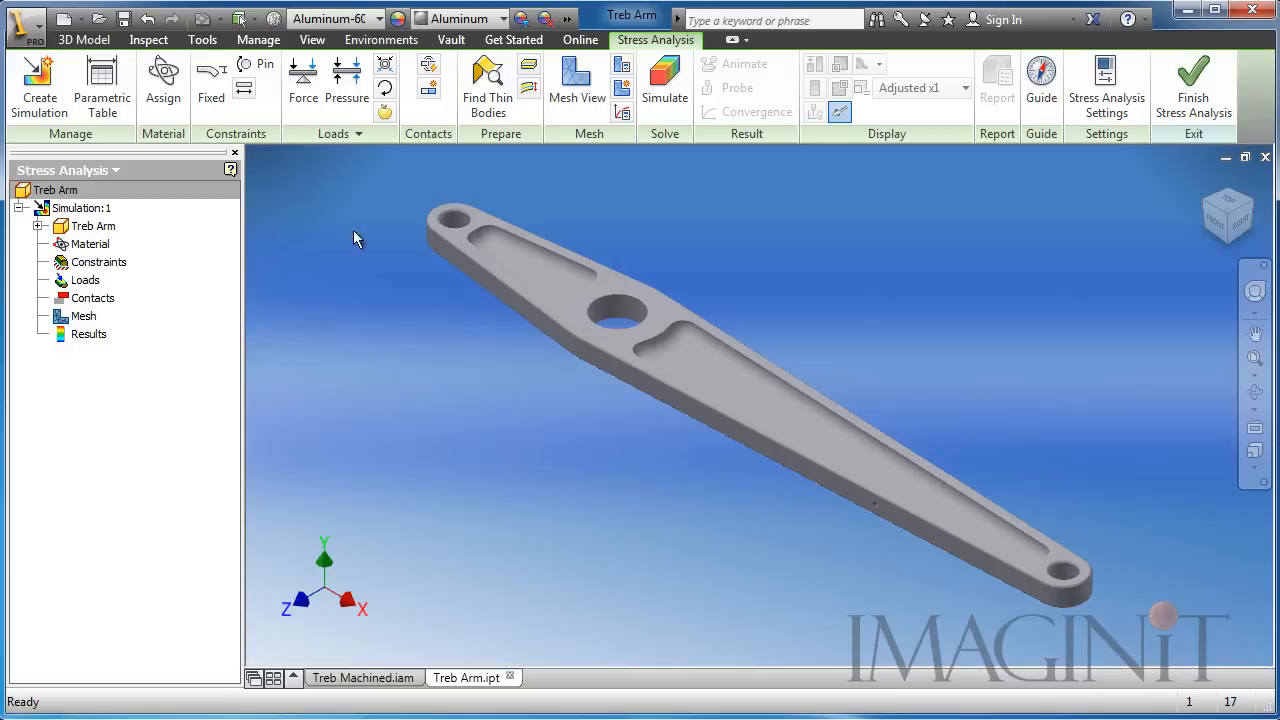
Review the override materials available for the Treb Arm and accept its material as defined
{"action": "middle_click_drag", "start_coordinate": [430, 352], "coordinate": [413, 349]}
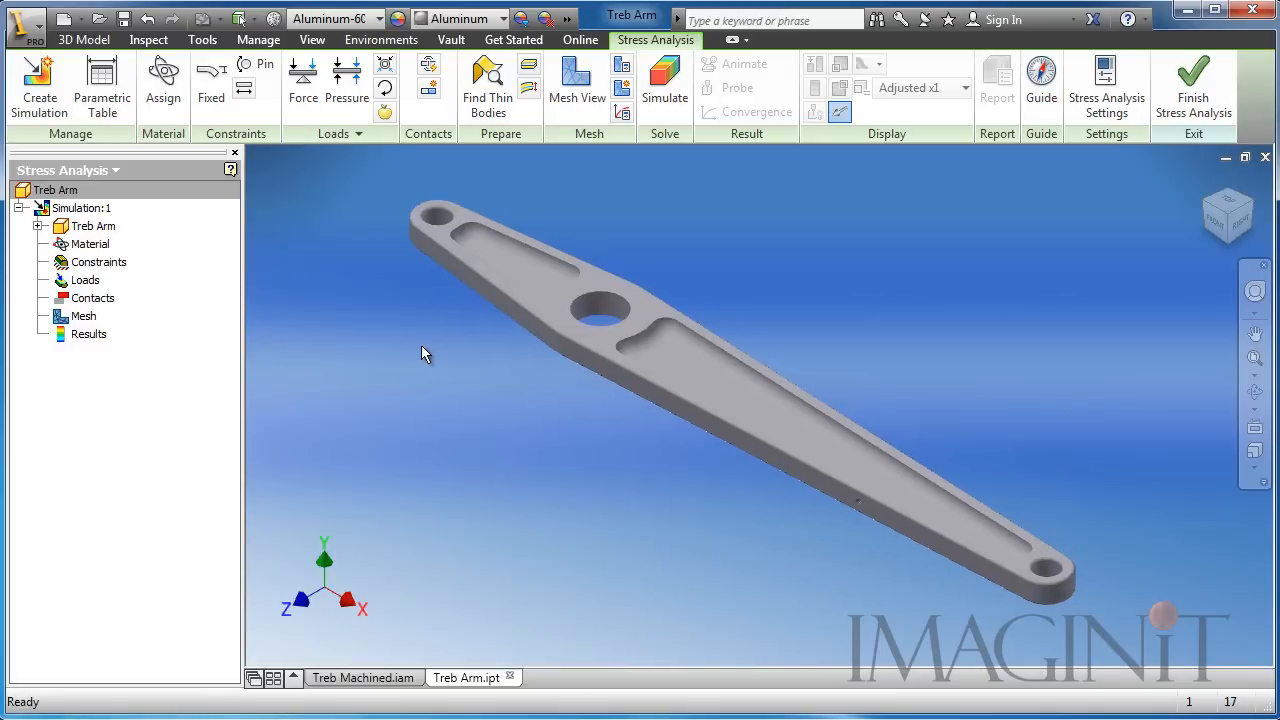
{"action": "left_click", "coordinate": [165, 80]}
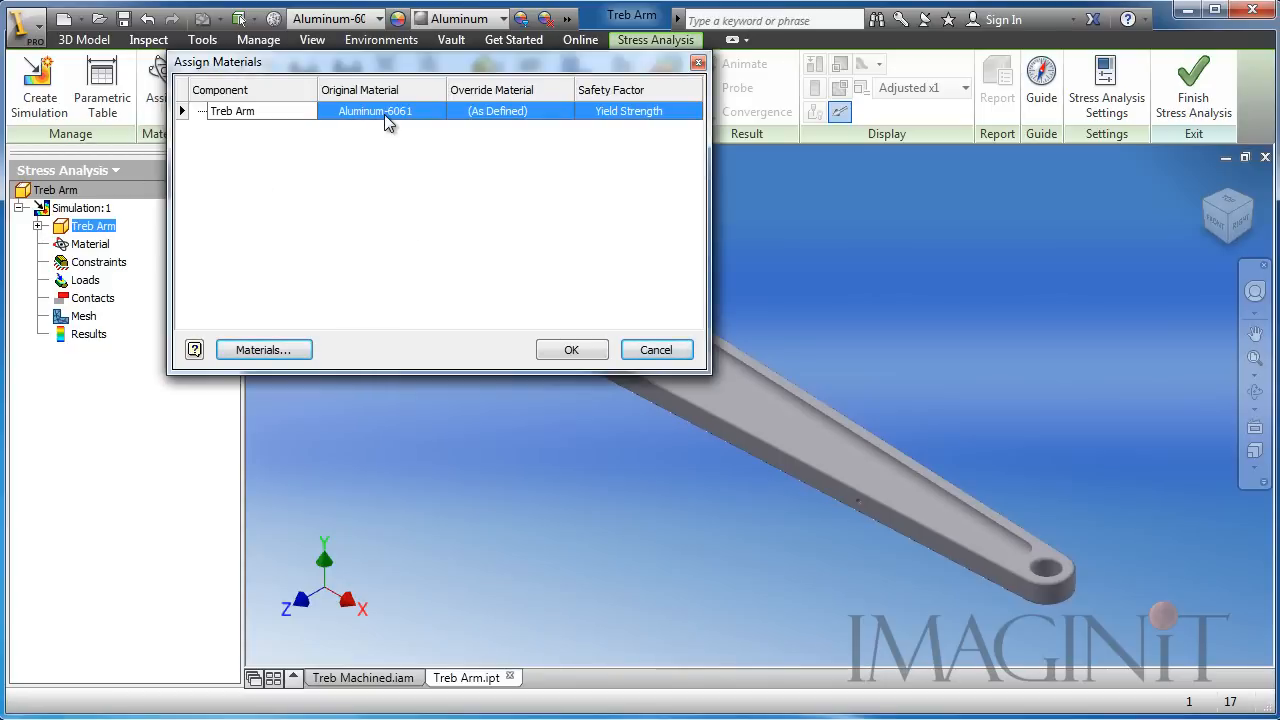
{"action": "left_click", "coordinate": [498, 112]}
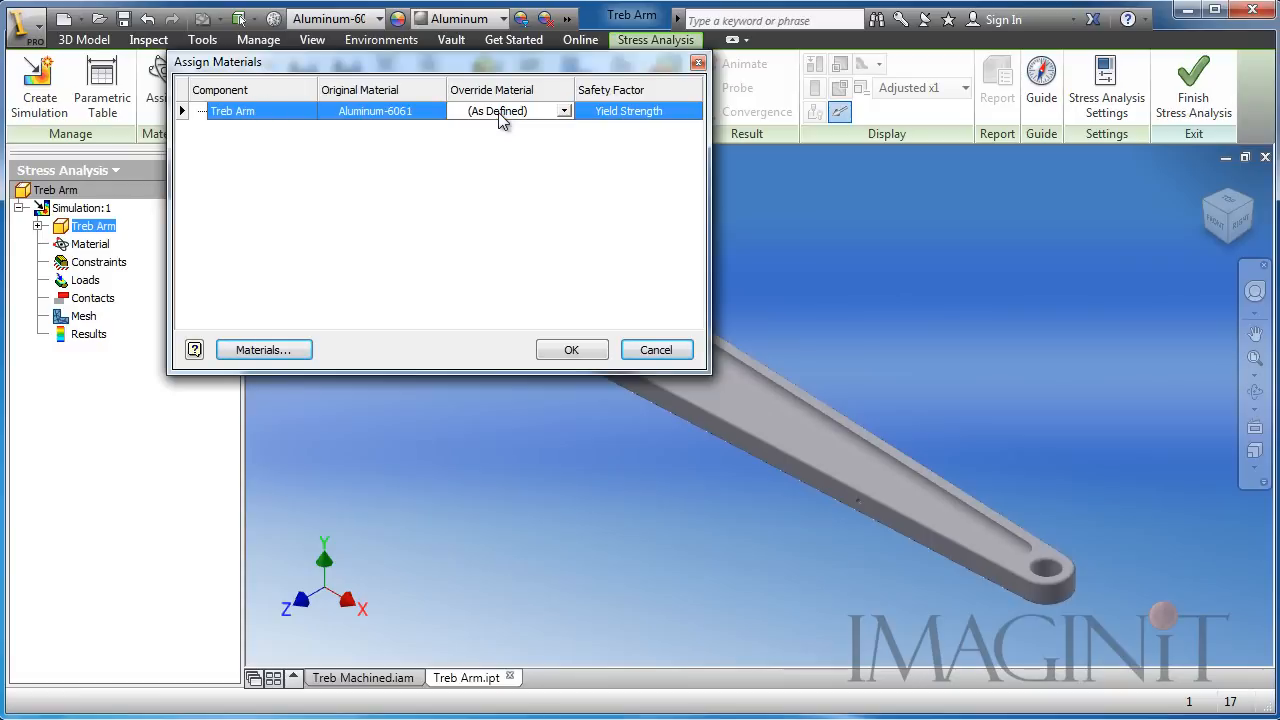
{"action": "left_click", "coordinate": [565, 112]}
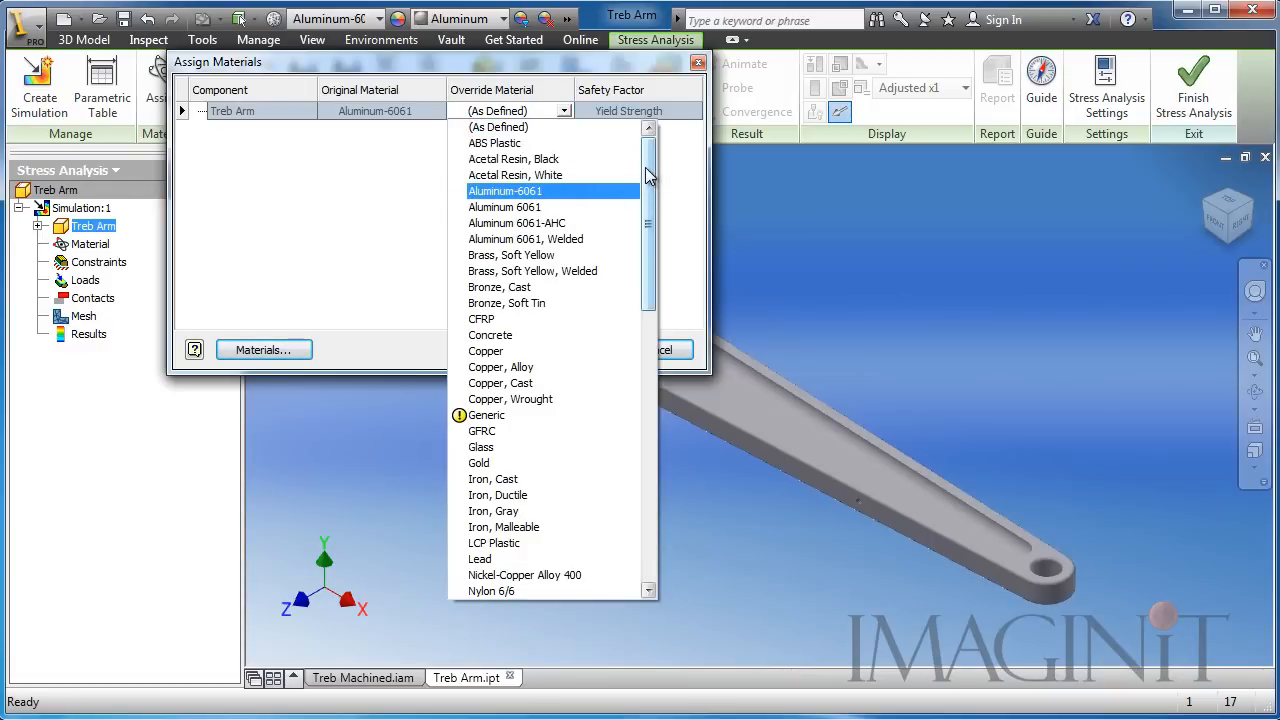
{"action": "left_click_drag", "start_coordinate": [647, 190], "coordinate": [658, 165]}
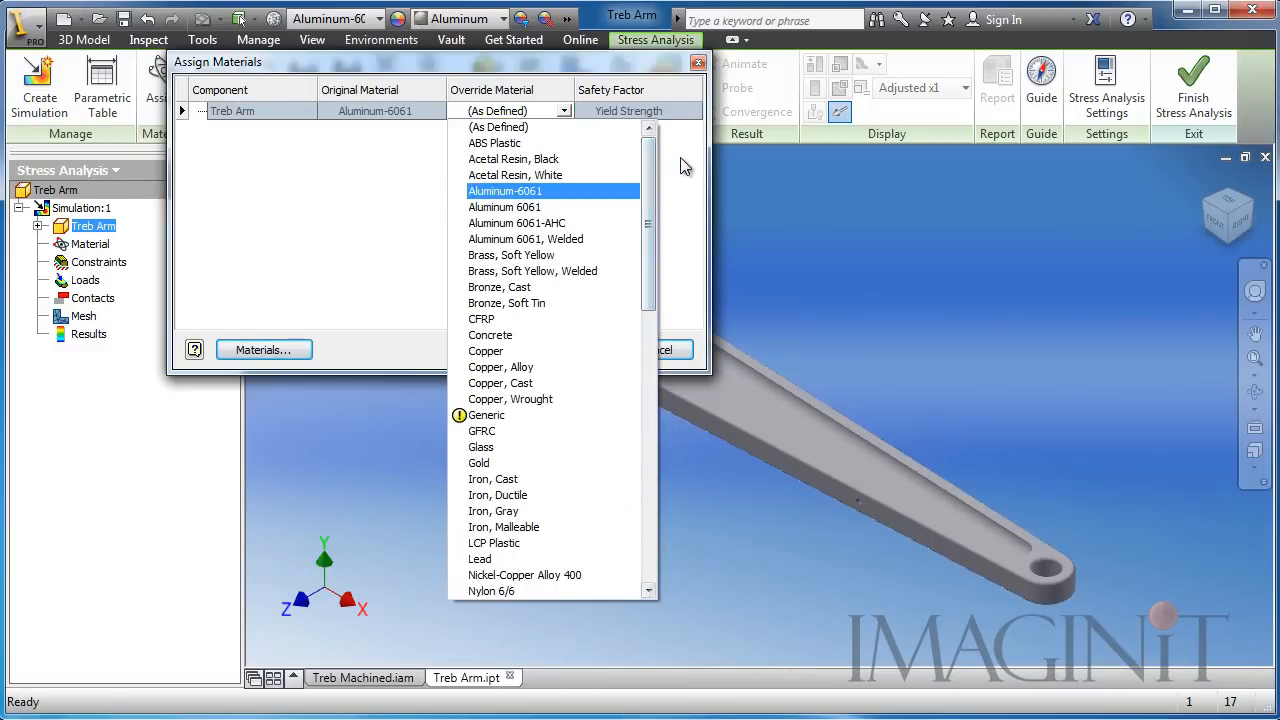
{"action": "left_click", "coordinate": [684, 167]}
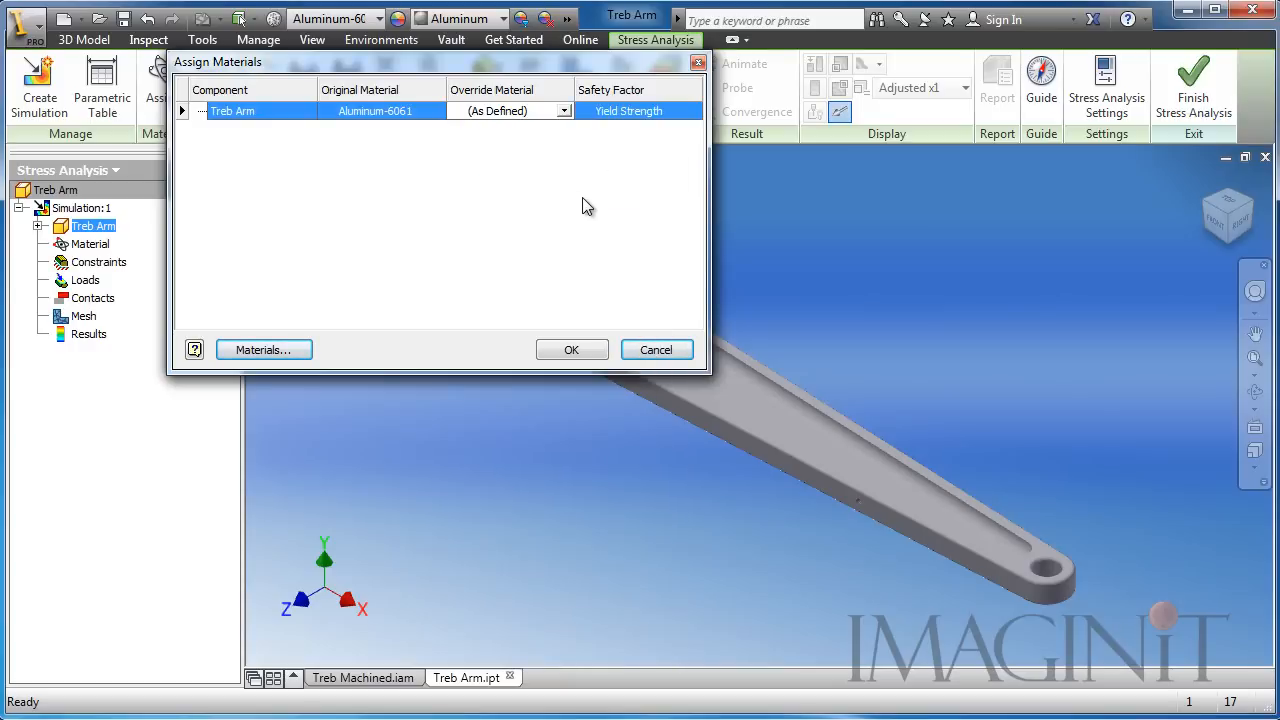
{"action": "left_click", "coordinate": [571, 349]}
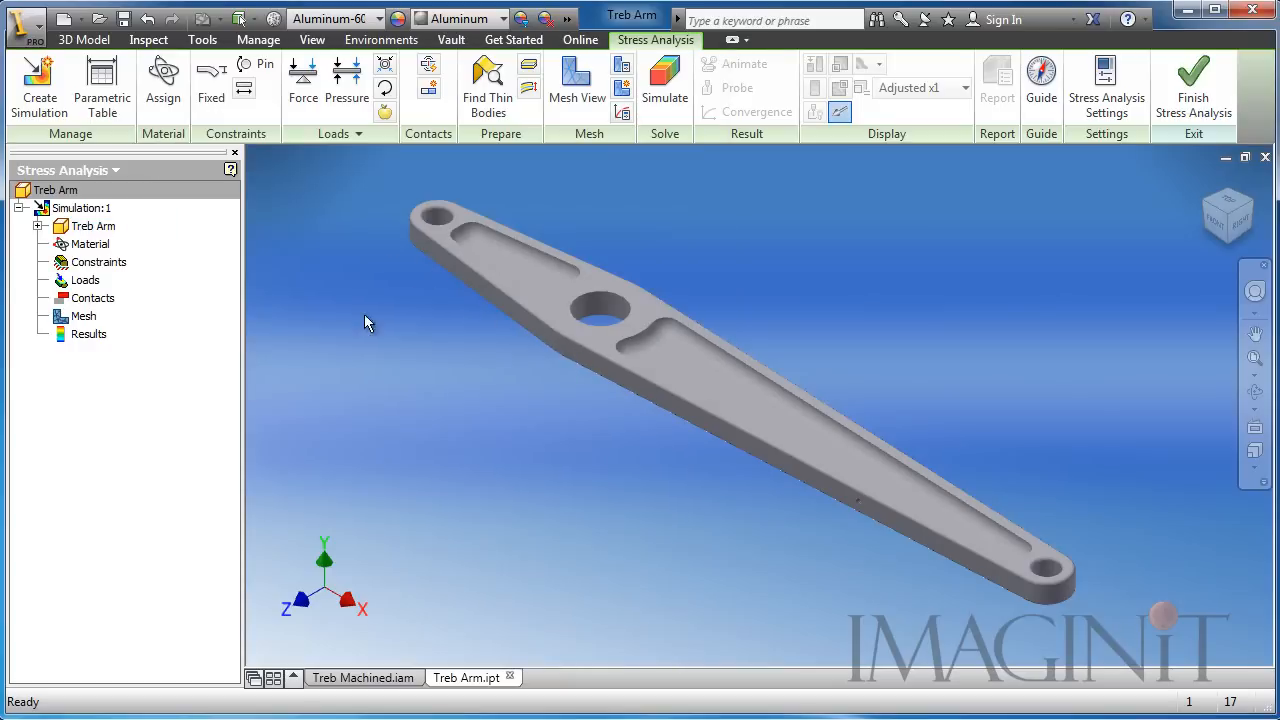
Apply a fixed constraint to the inner face of the arm's large central hole and check it under the simulation's constraints
{"action": "left_click", "coordinate": [211, 85]}
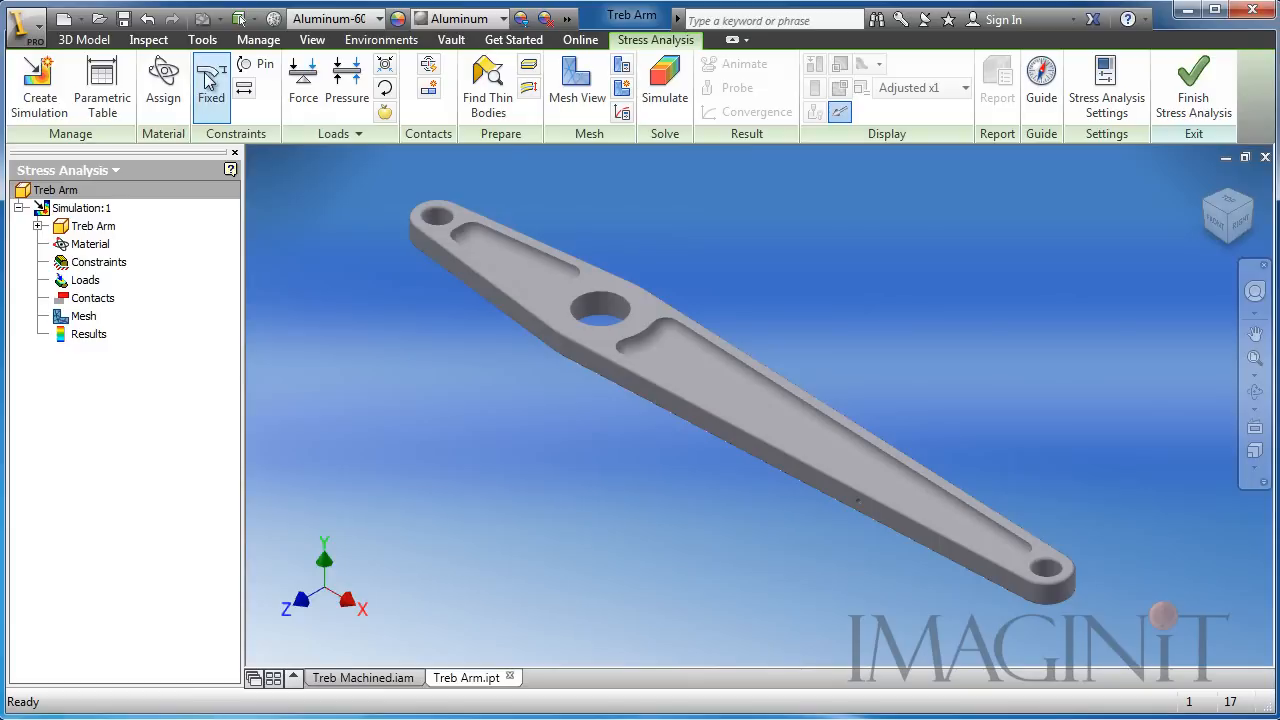
{"action": "left_click", "coordinate": [603, 310]}
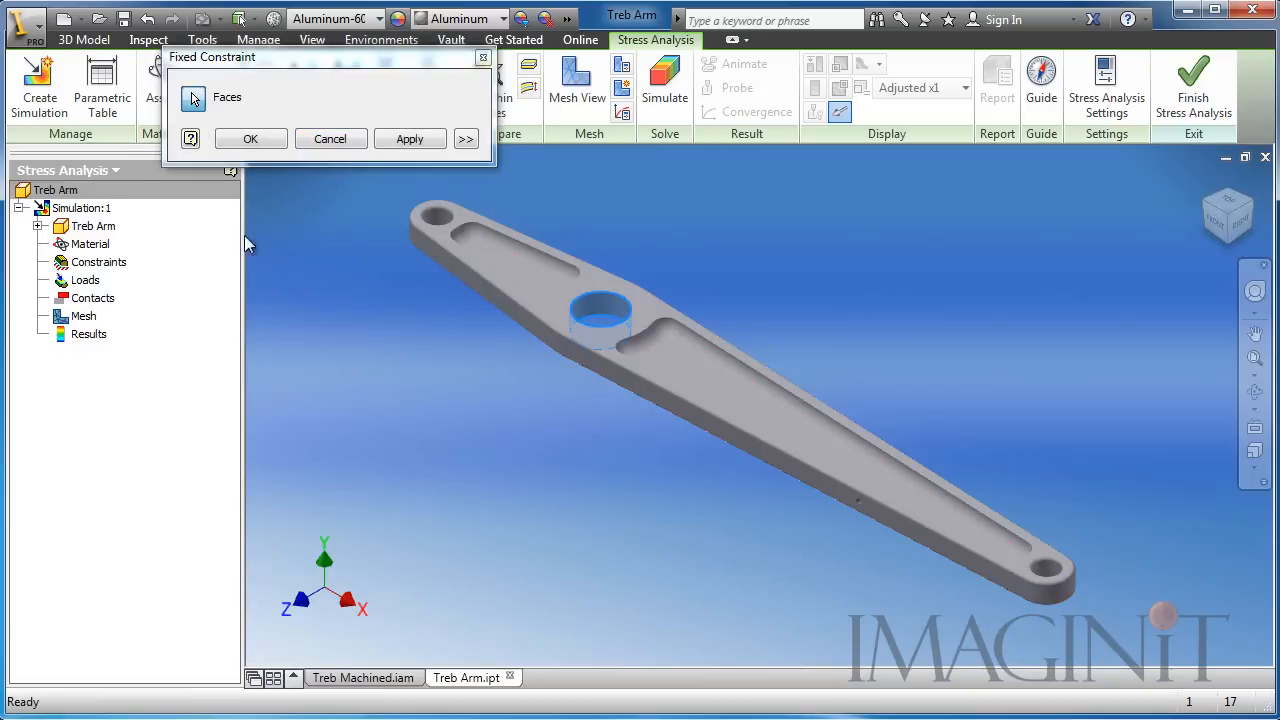
{"action": "left_click", "coordinate": [251, 140]}
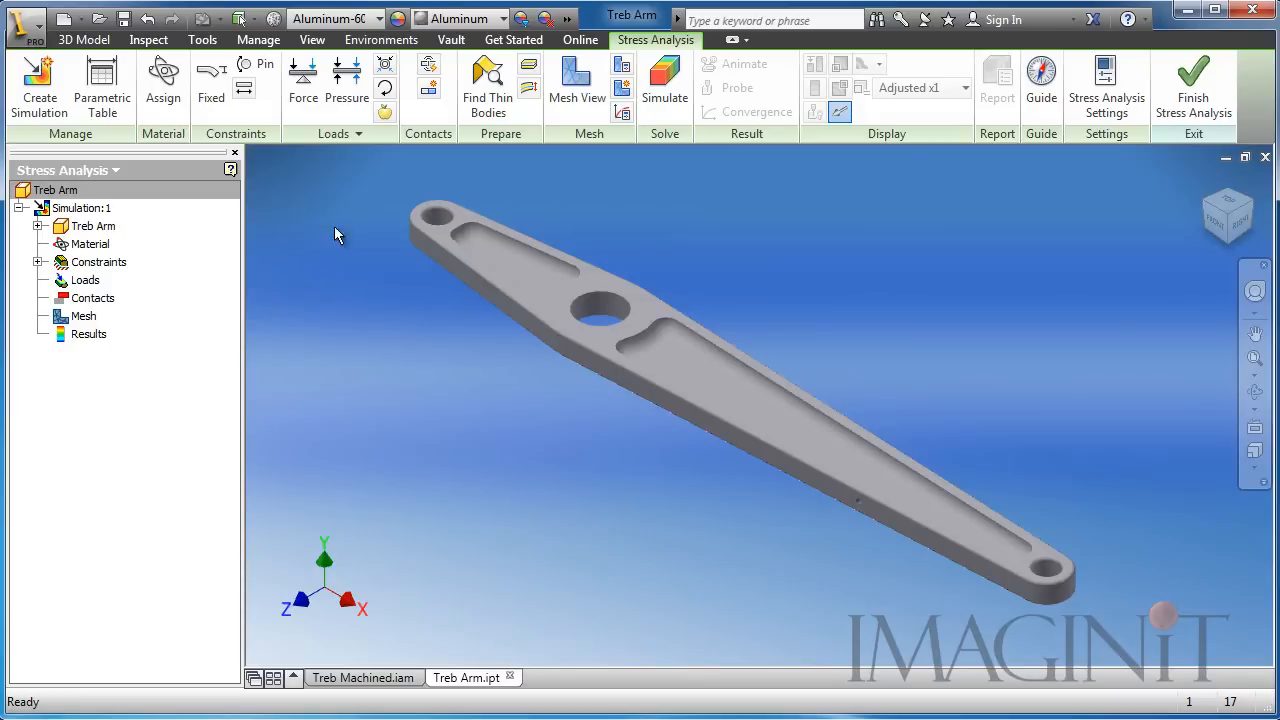
{"action": "left_click", "coordinate": [37, 262]}
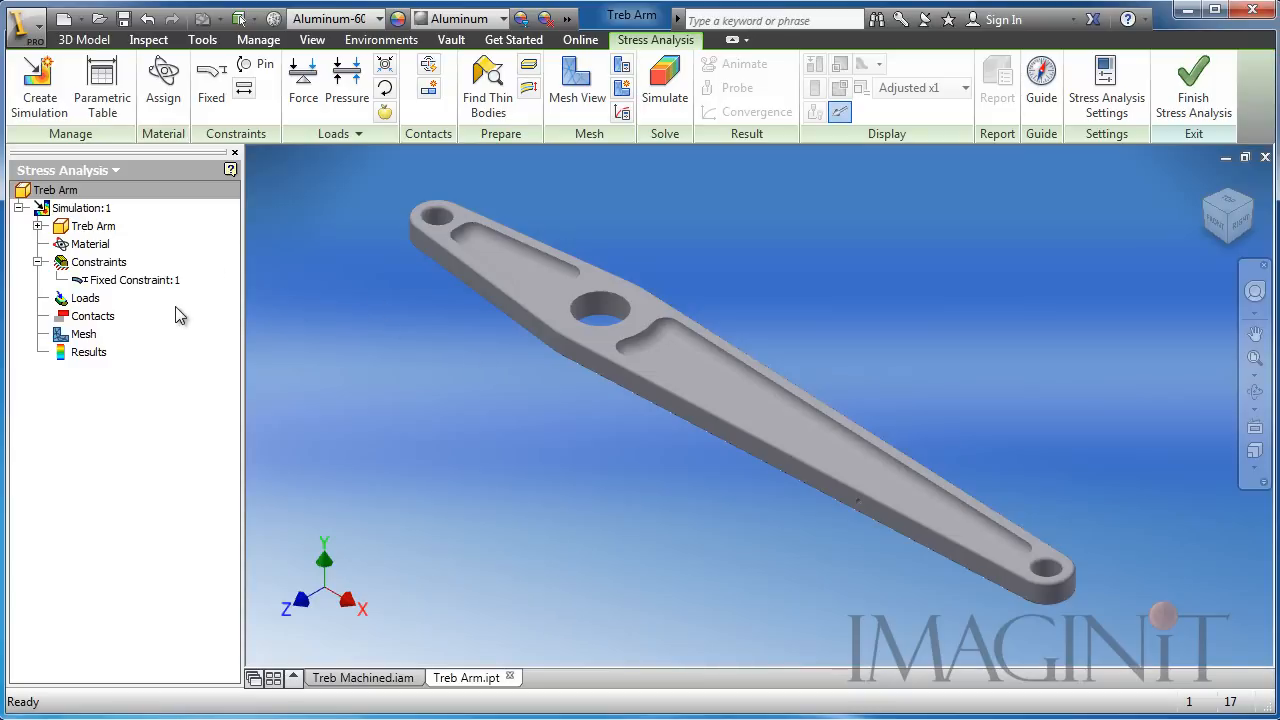
{"action": "left_click", "coordinate": [37, 262]}
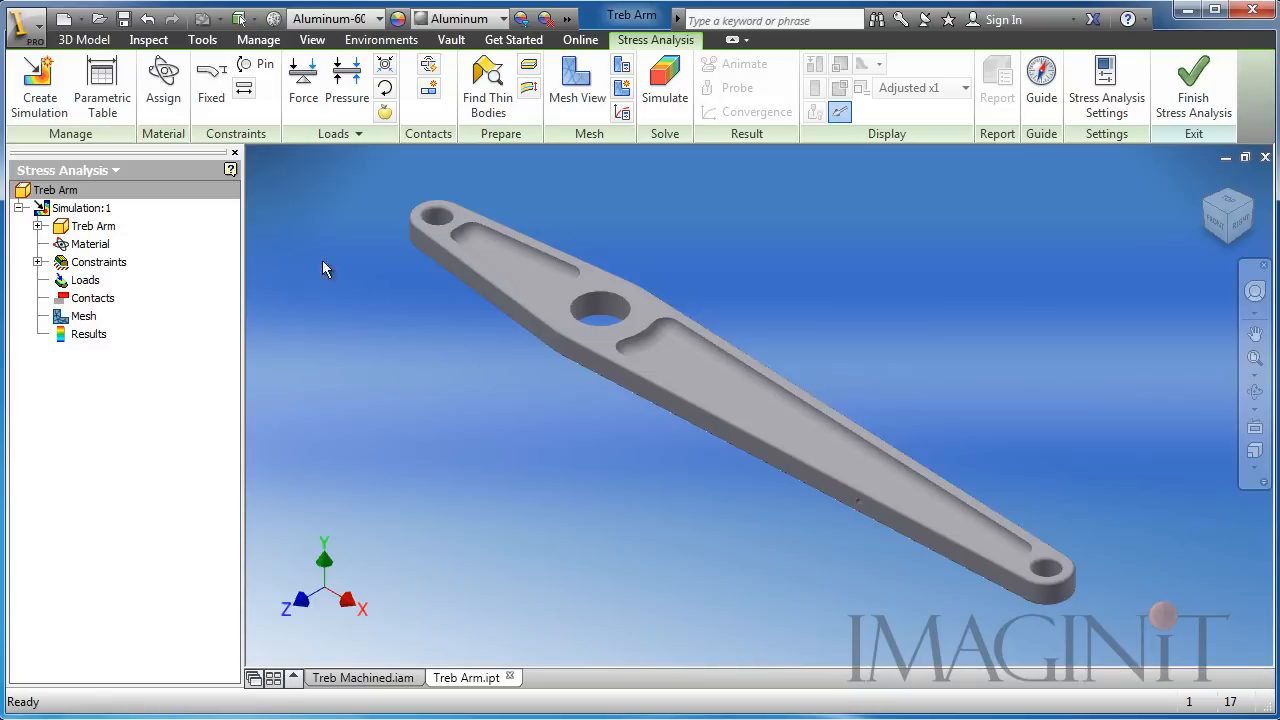
Start a force load on the inner face of the hole at the arm's long end, directed along the arm's long side edge
{"action": "left_click", "coordinate": [303, 82]}
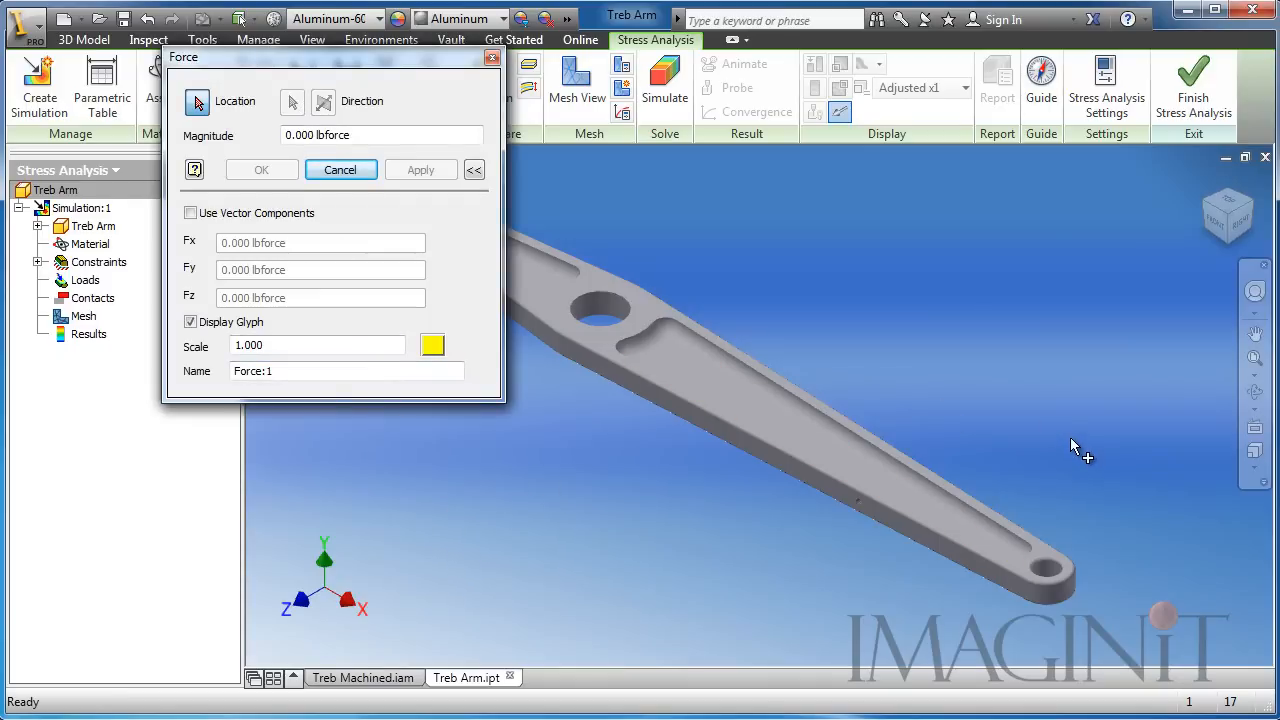
{"action": "left_click", "coordinate": [1052, 578]}
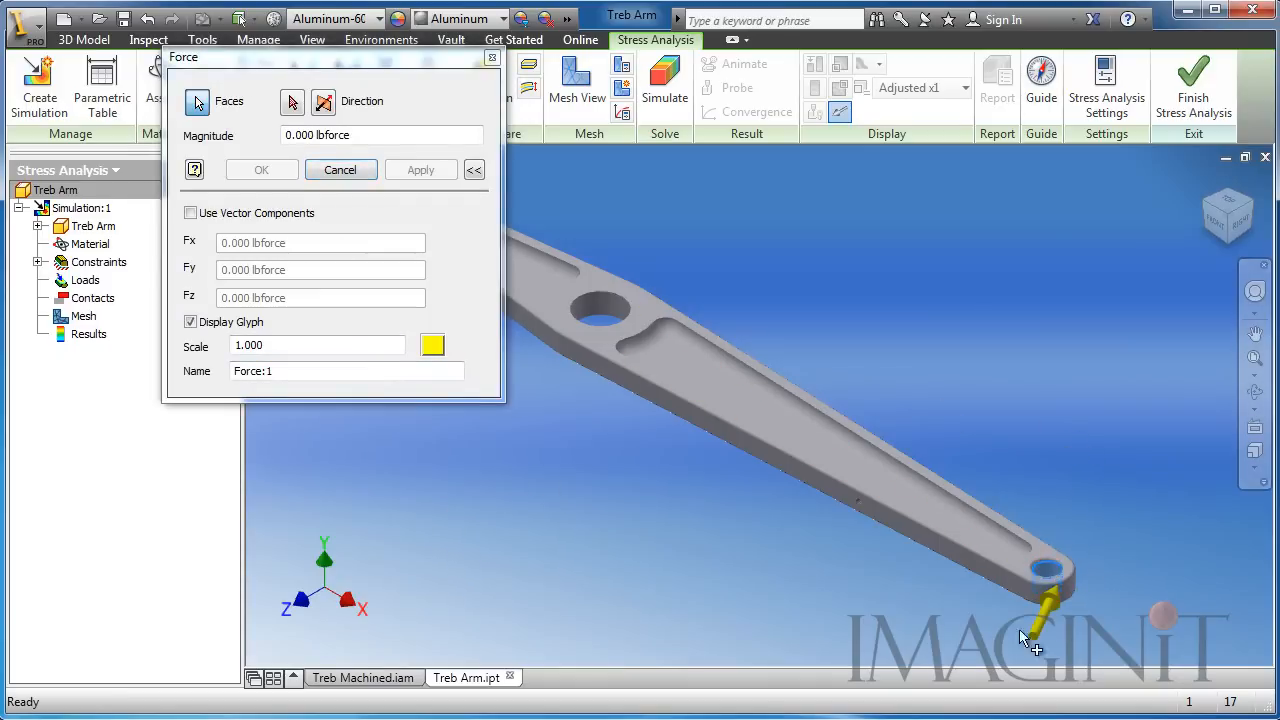
{"action": "middle_click_drag", "start_coordinate": [819, 620], "coordinate": [796, 540]}
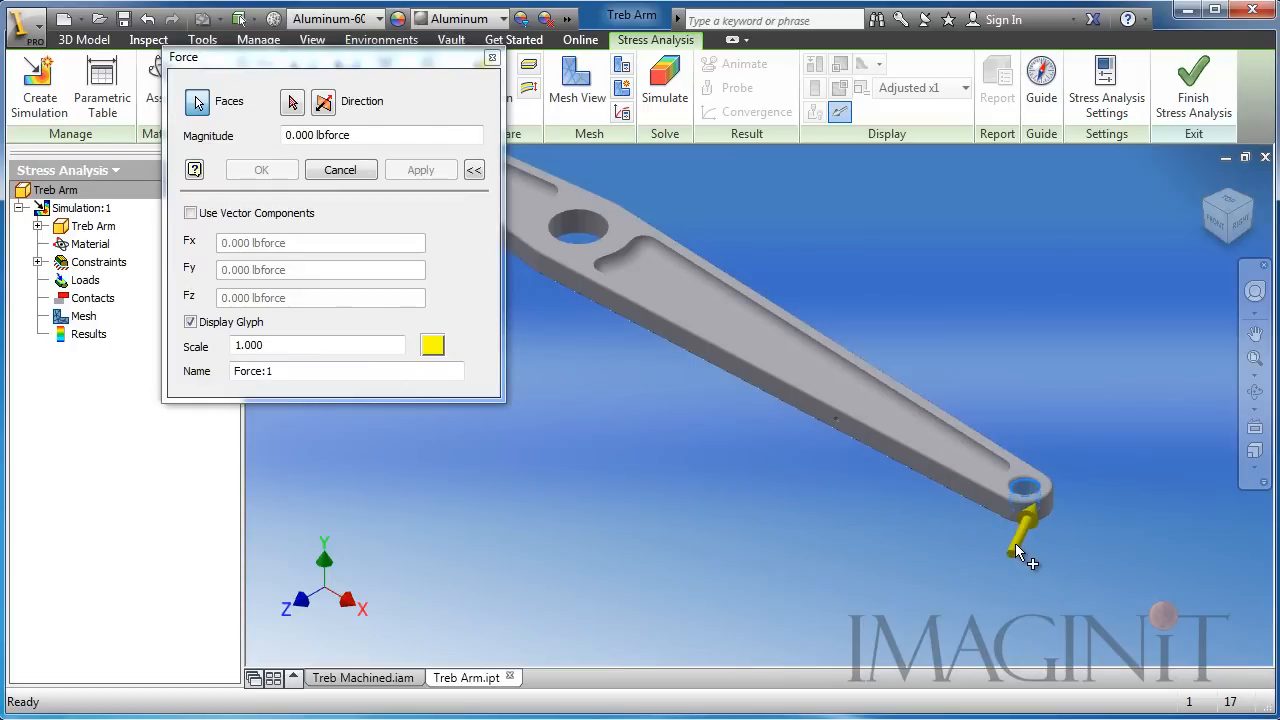
{"action": "left_click", "coordinate": [292, 101]}
{"action": "left_click", "coordinate": [745, 366]}
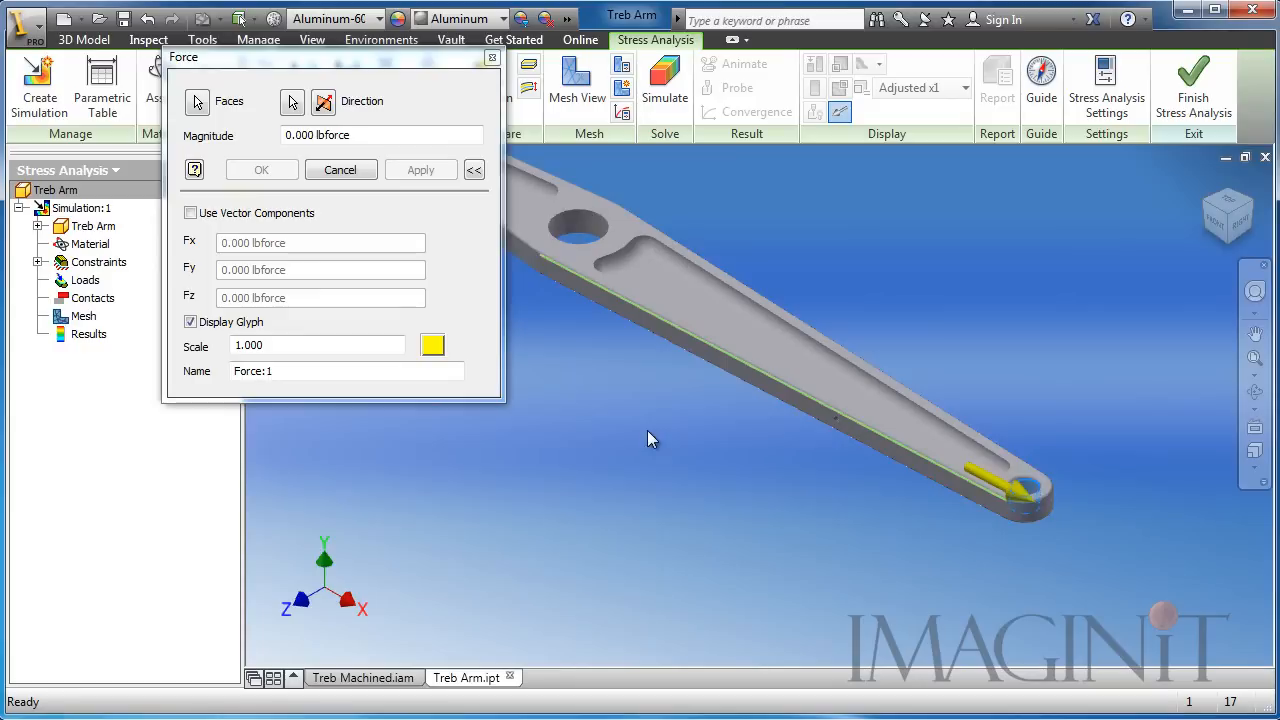
{"action": "middle_click_drag", "start_coordinate": [920, 525], "coordinate": [885, 531]}
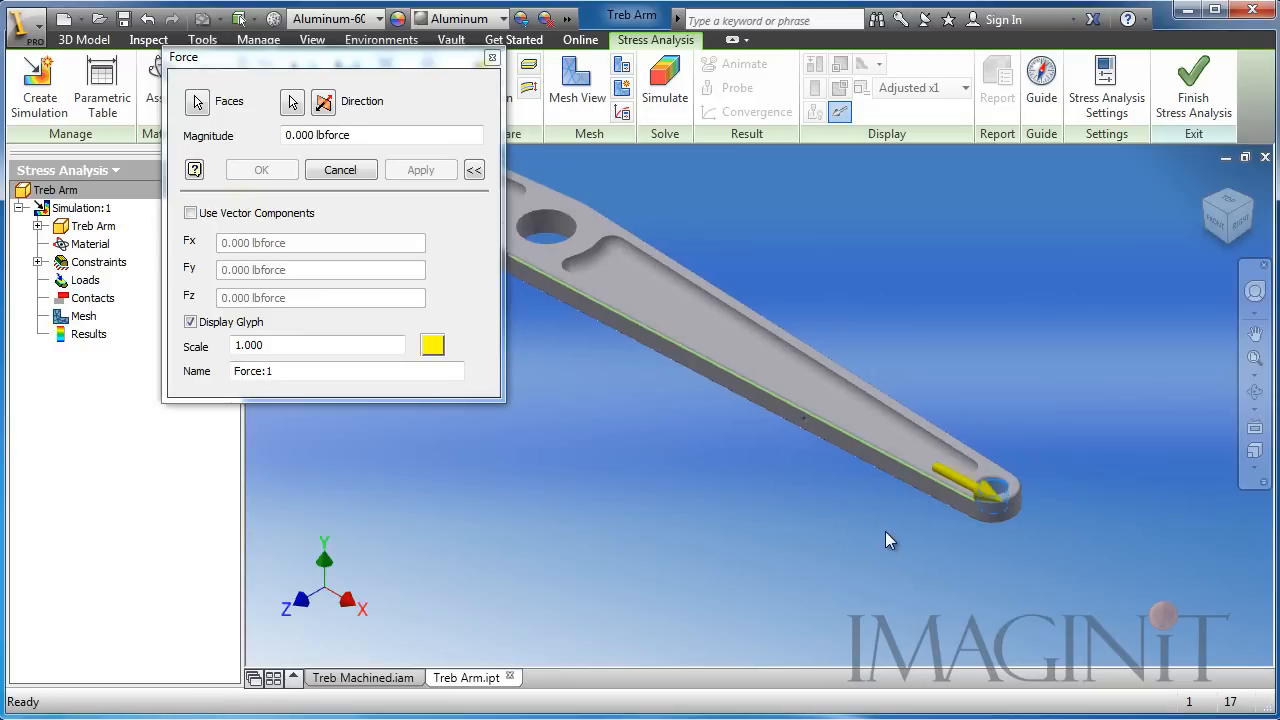
Define the long-end hole's force by vector components with Fz set to 150 lbforce, and apply it
{"action": "left_click", "coordinate": [191, 214]}
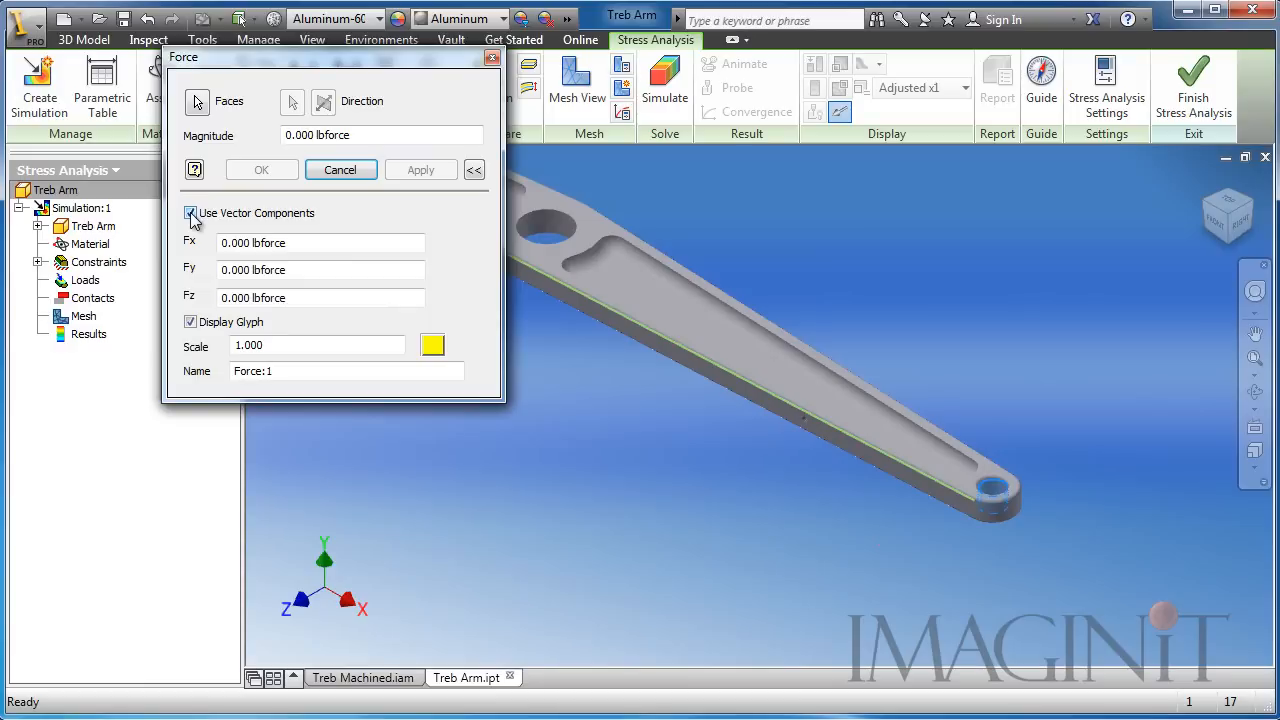
{"action": "left_click_drag", "start_coordinate": [298, 303], "coordinate": [218, 300]}
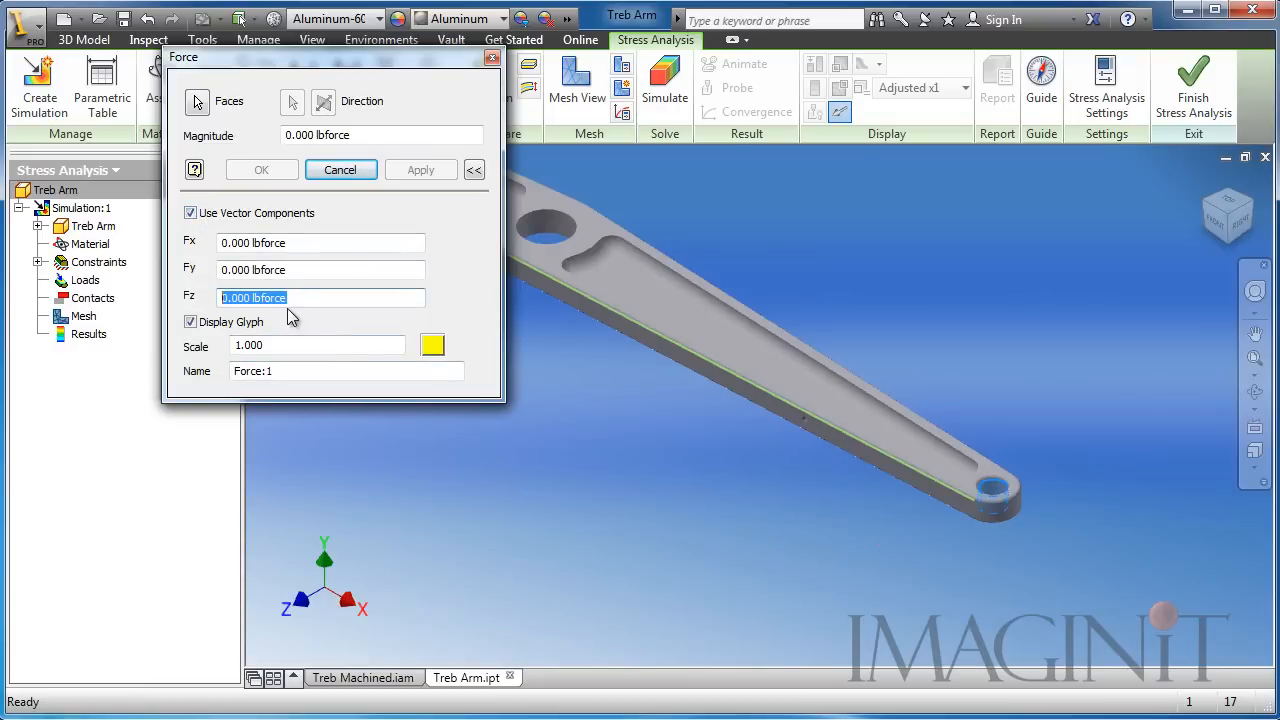
{"action": "type", "text": "15"}
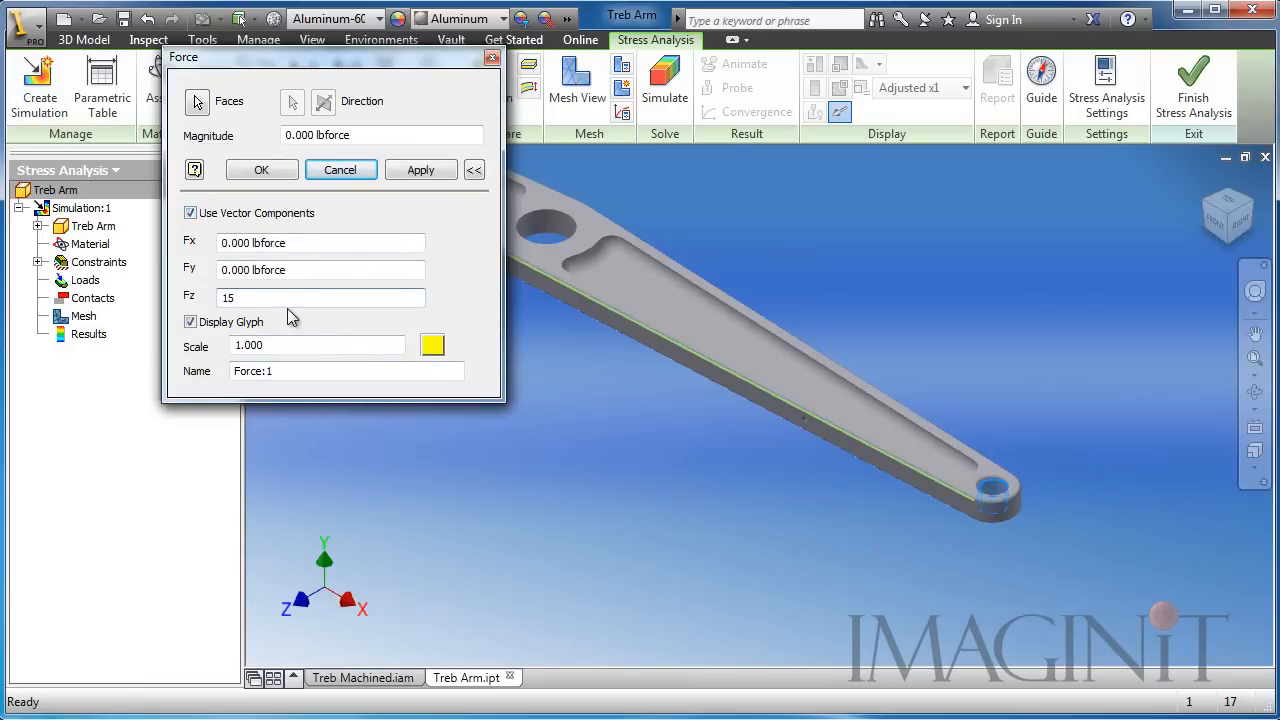
{"action": "type", "text": "0"}
{"action": "left_click", "coordinate": [420, 170]}
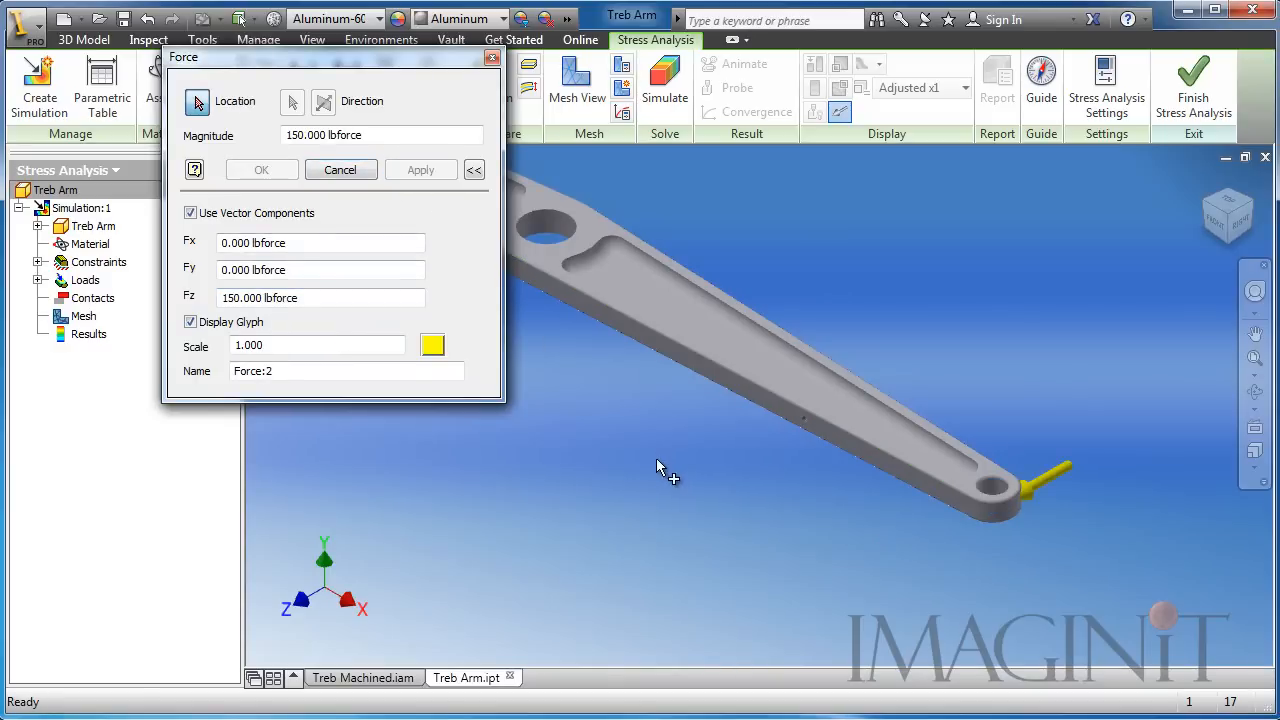
Add a second force with an Fz component of 150 lbforce on the inner face of the hole at the arm's short end
{"action": "middle_click_drag", "start_coordinate": [656, 460], "coordinate": [628, 554]}
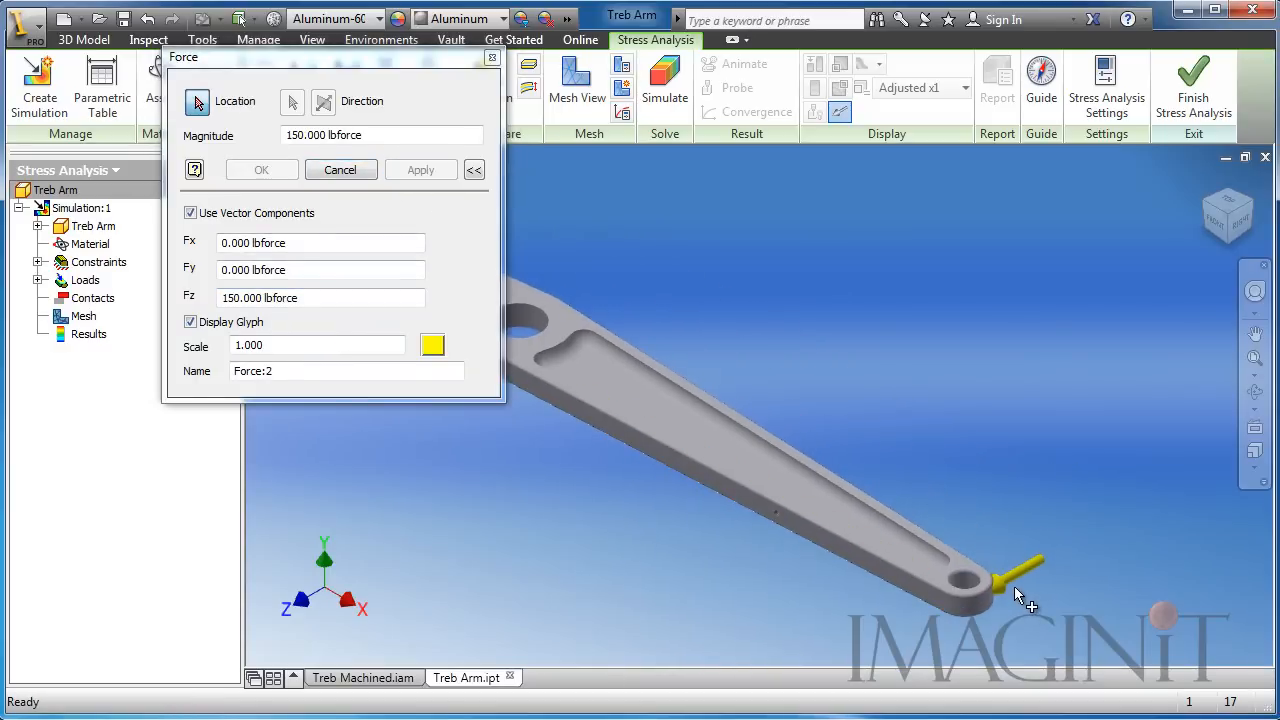
{"action": "middle_click_drag", "start_coordinate": [475, 500], "coordinate": [720, 548]}
{"action": "left_click", "coordinate": [611, 276]}
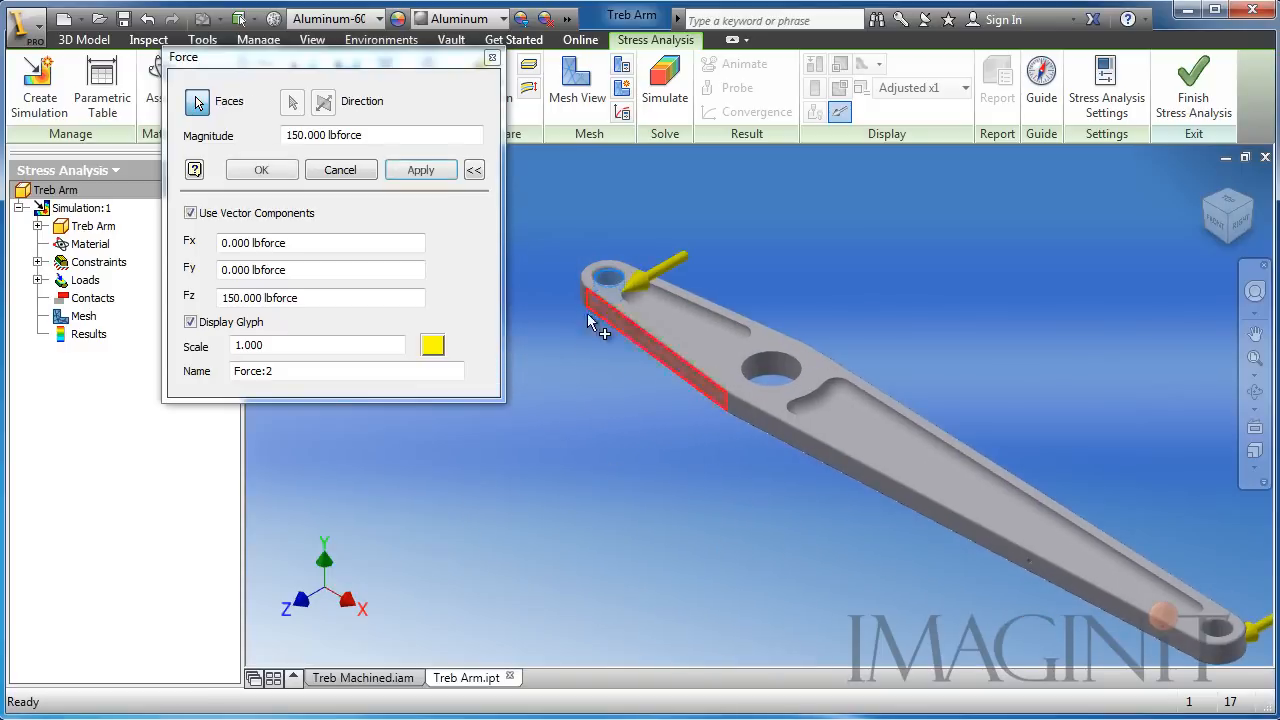
{"action": "middle_click_drag", "start_coordinate": [614, 477], "coordinate": [566, 441]}
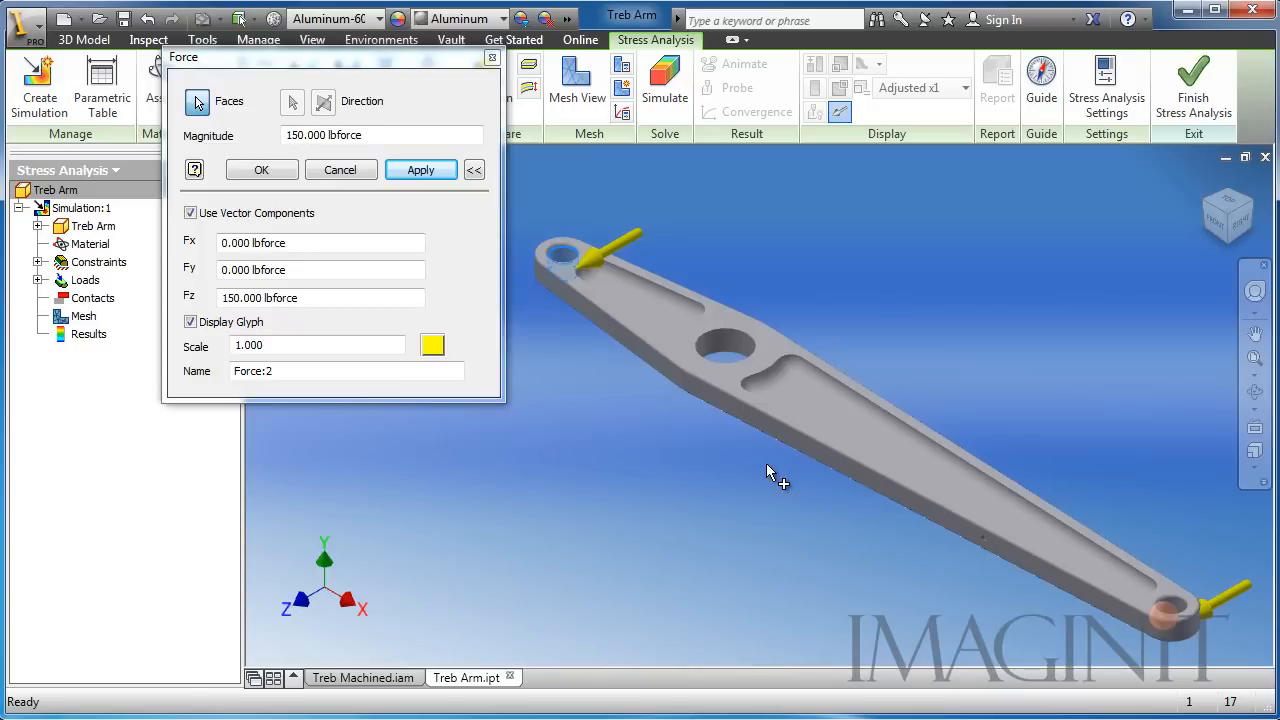
{"action": "left_click", "coordinate": [262, 170]}
Generate and display the finite element mesh of the Treb Arm
{"action": "key", "text": "F2"}
{"action": "left_click_drag", "start_coordinate": [657, 479], "coordinate": [530, 452]}
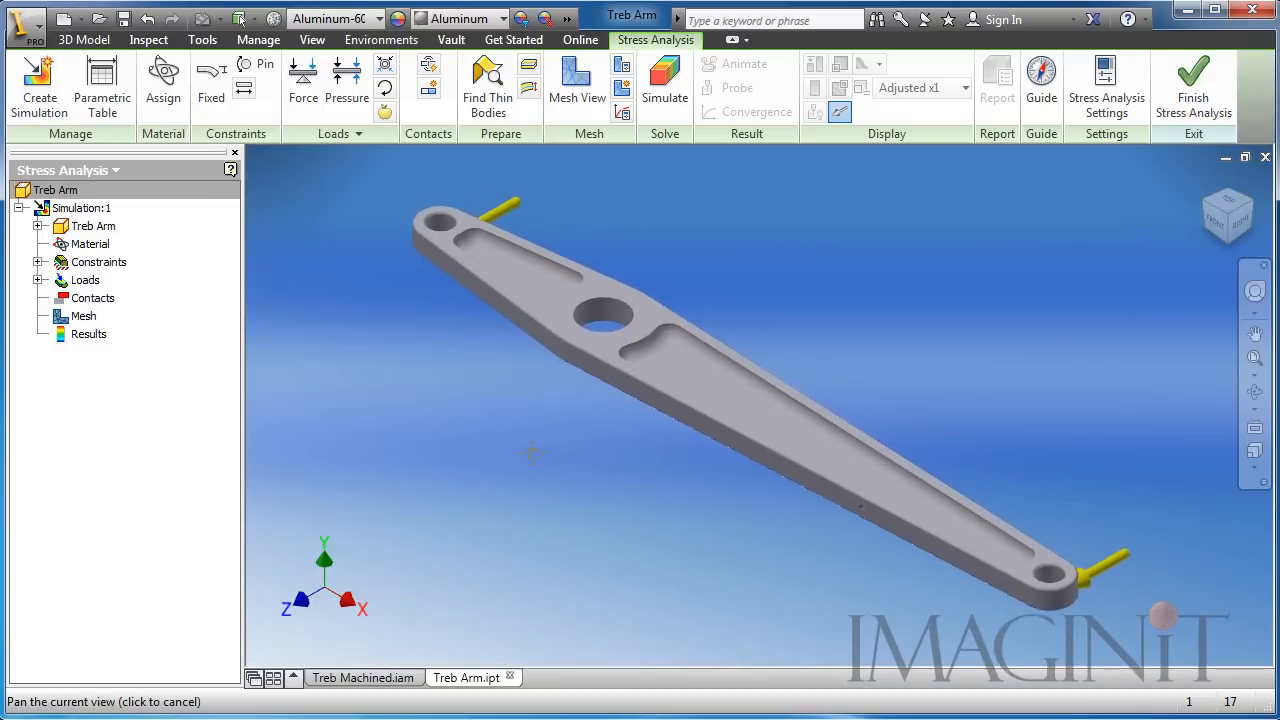
{"action": "key", "text": "Escape"}
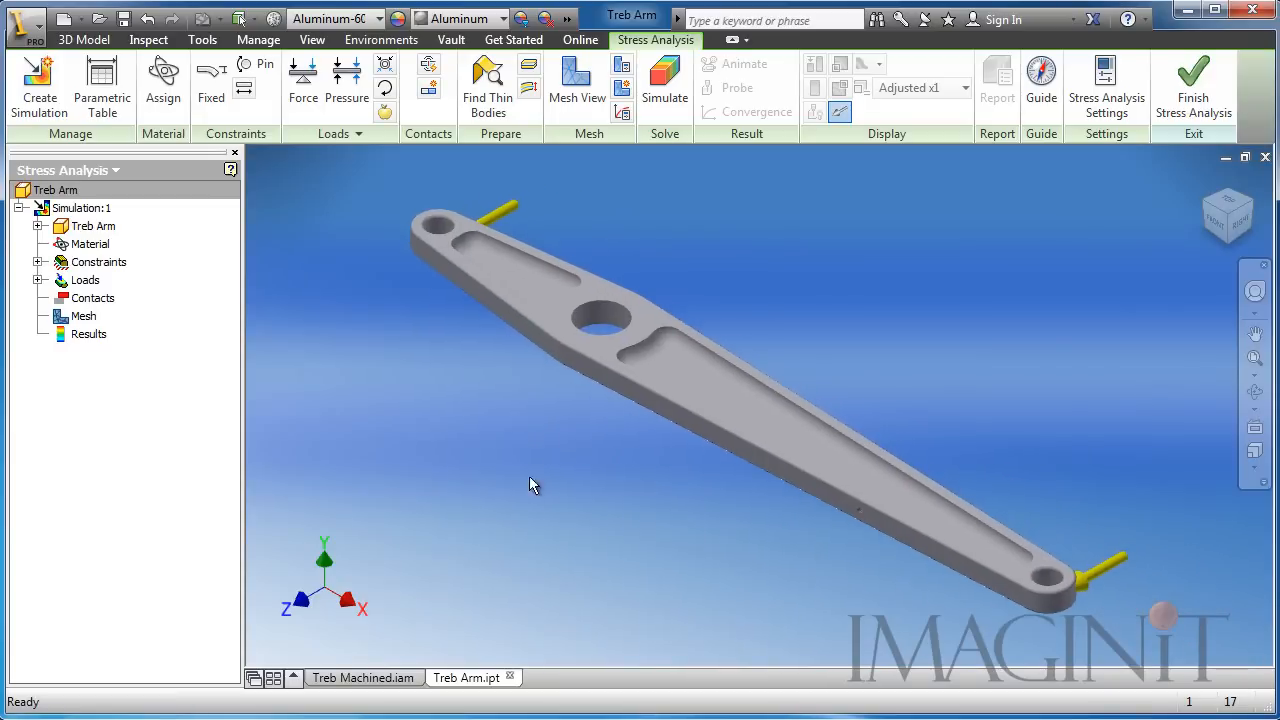
{"action": "middle_click_drag", "start_coordinate": [577, 498], "coordinate": [546, 499]}
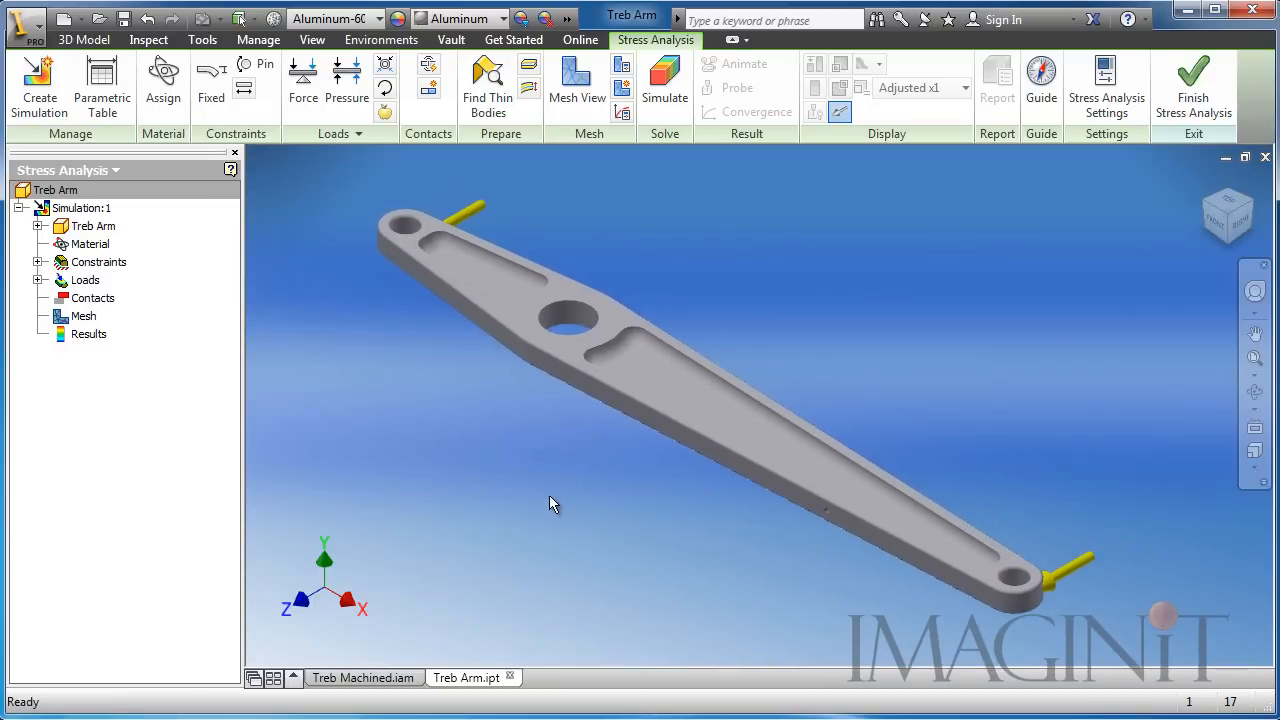
{"action": "left_click", "coordinate": [574, 86]}
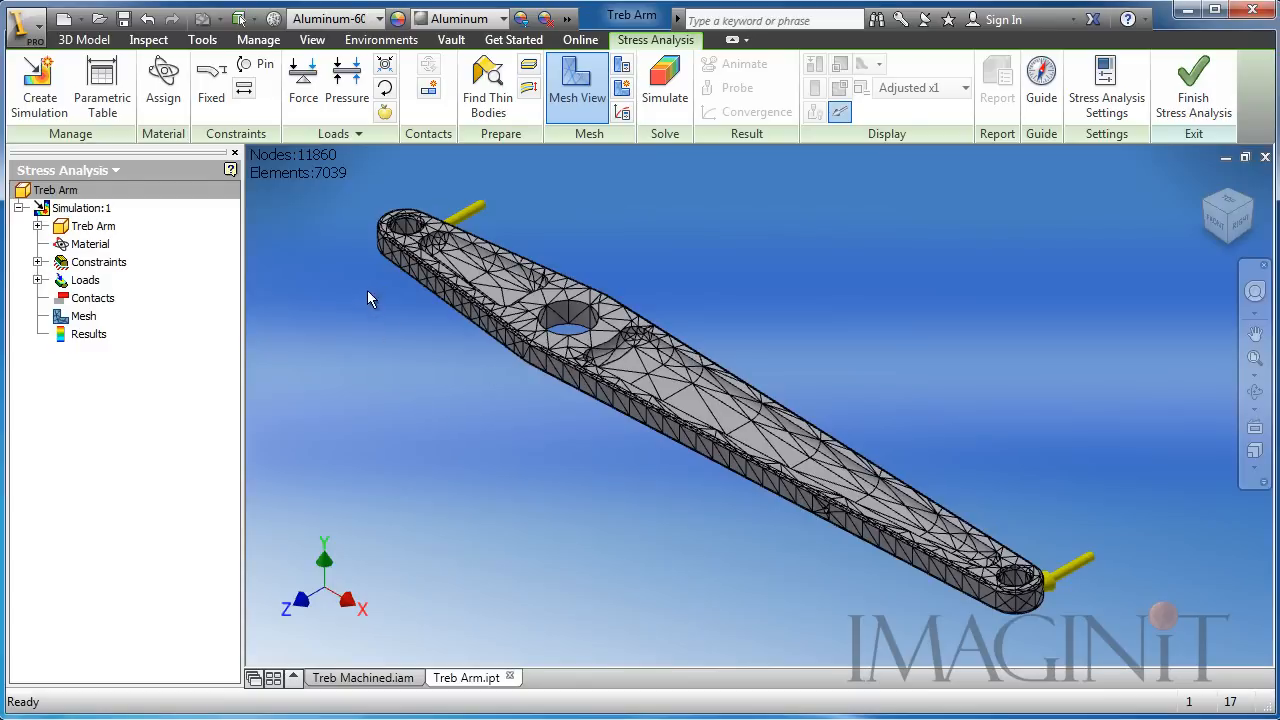
Examine the mesh density along the arm, especially at the rounded corner of the long pocket beside the central hole
{"action": "middle_click_drag", "start_coordinate": [366, 264], "coordinate": [371, 304]}
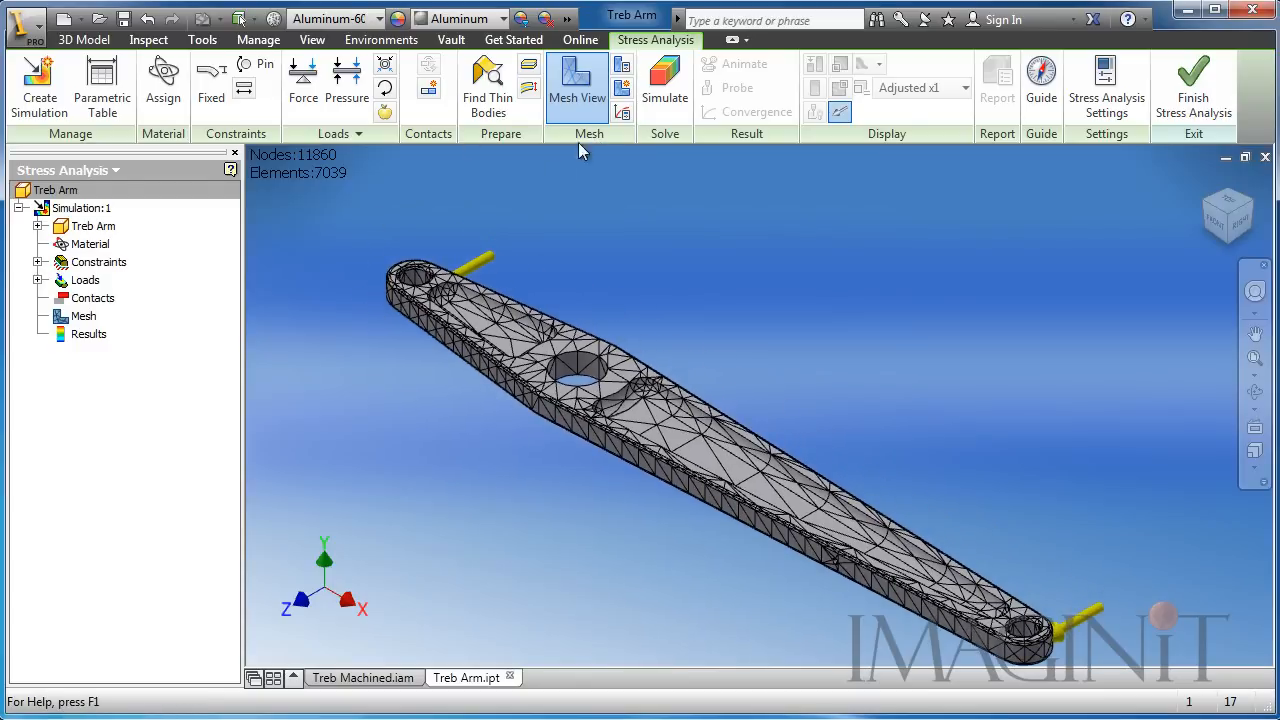
{"action": "scroll", "coordinate": [371, 304], "scroll_direction": "down", "scroll_amount": 3}
{"action": "scroll", "coordinate": [380, 323], "scroll_direction": "down", "scroll_amount": 4}
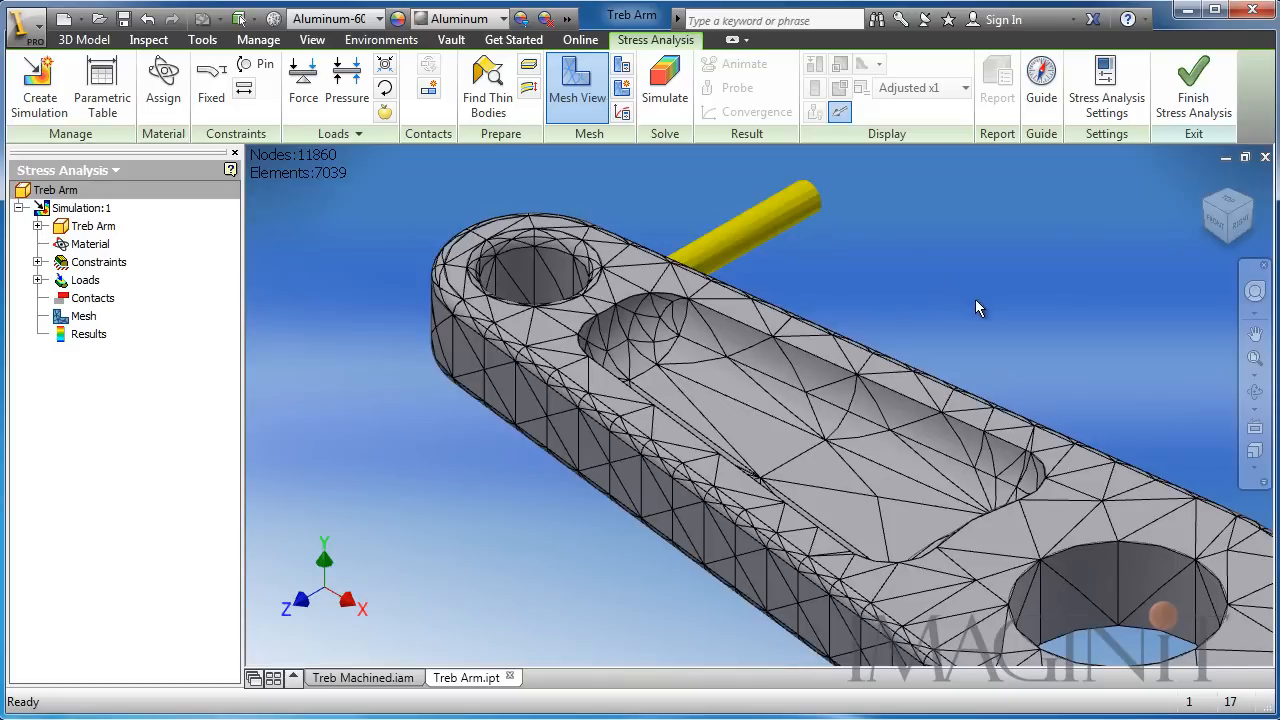
{"action": "scroll", "coordinate": [976, 301], "scroll_direction": "up", "scroll_amount": 3}
{"action": "middle_click_drag", "start_coordinate": [1130, 410], "coordinate": [822, 335]}
{"action": "scroll", "coordinate": [862, 350], "scroll_direction": "down", "scroll_amount": 6}
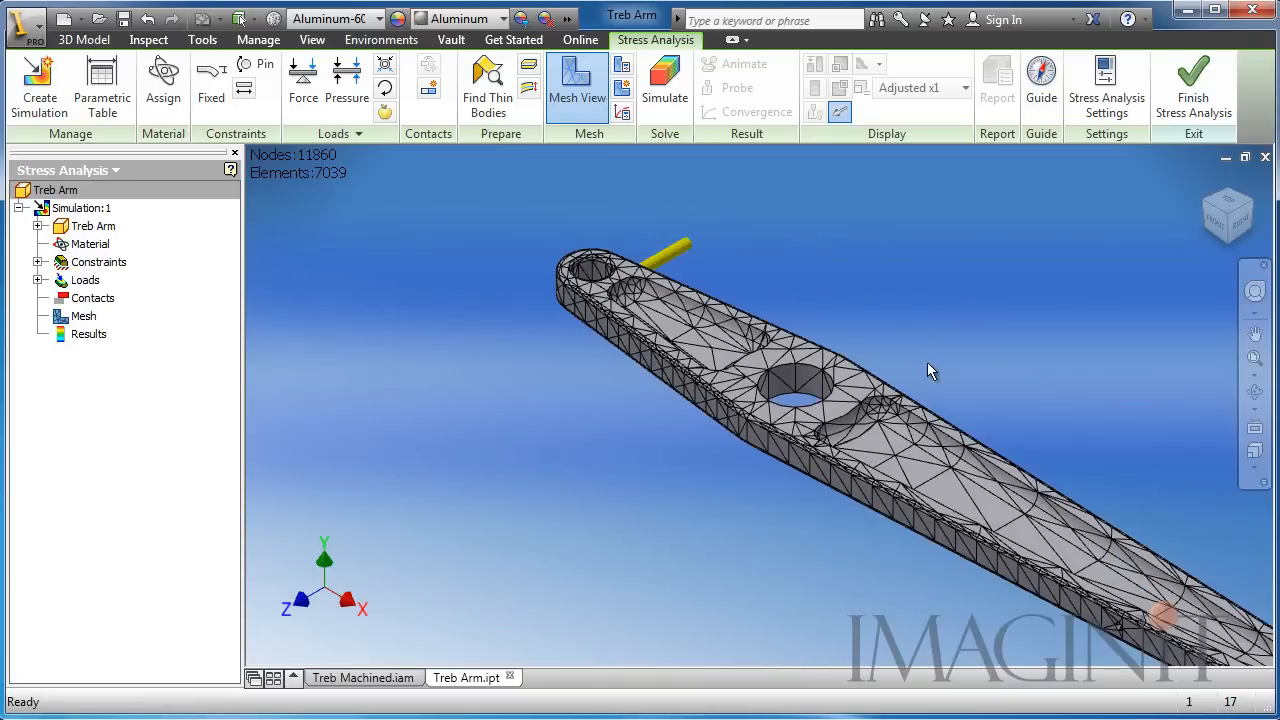
{"action": "scroll", "coordinate": [729, 300], "scroll_direction": "up", "scroll_amount": 5}
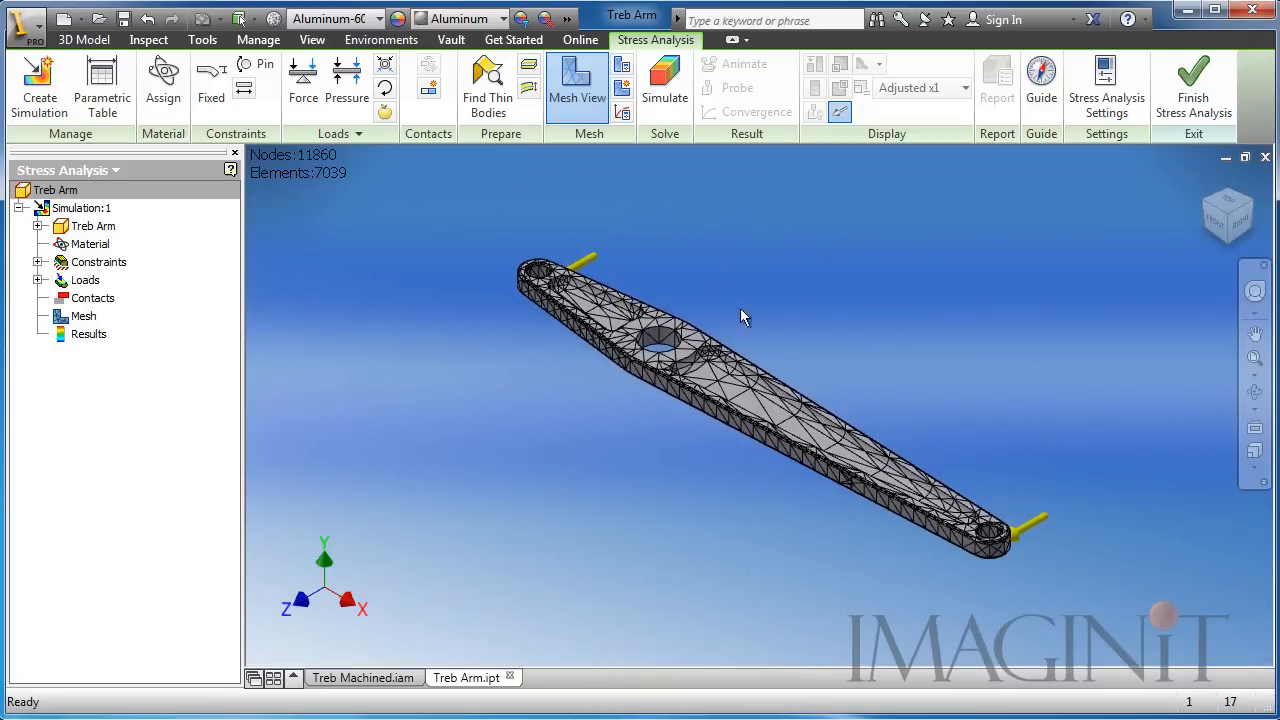
{"action": "middle_click_drag", "start_coordinate": [723, 298], "coordinate": [682, 243]}
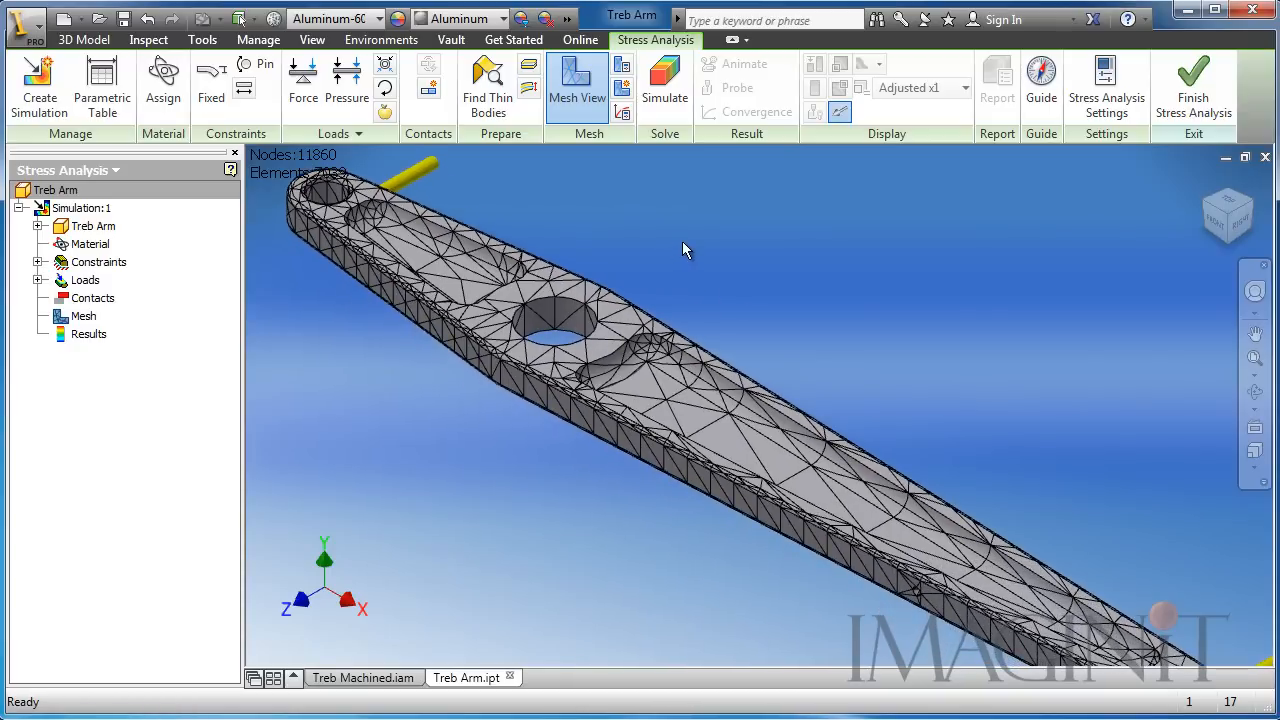
{"action": "scroll", "coordinate": [686, 296], "scroll_direction": "up", "scroll_amount": 3}
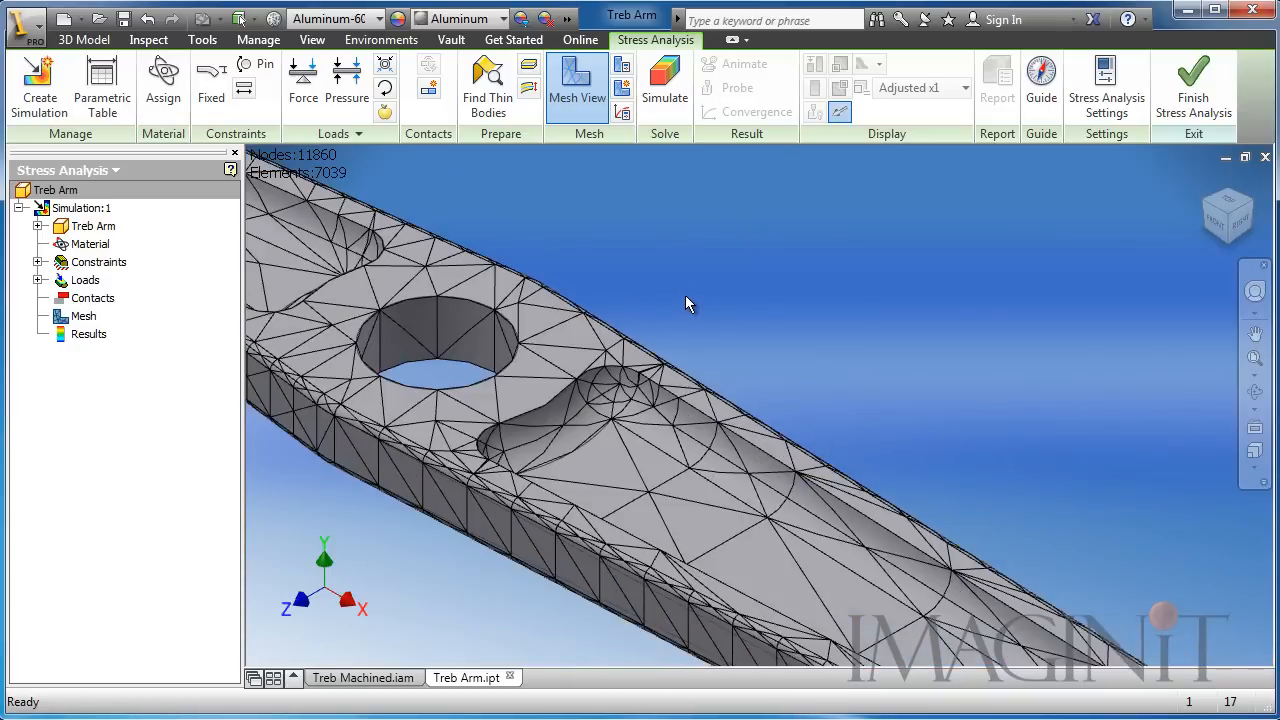
{"action": "middle_click_drag", "start_coordinate": [668, 338], "coordinate": [745, 268]}
{"action": "left_click", "coordinate": [680, 333]}
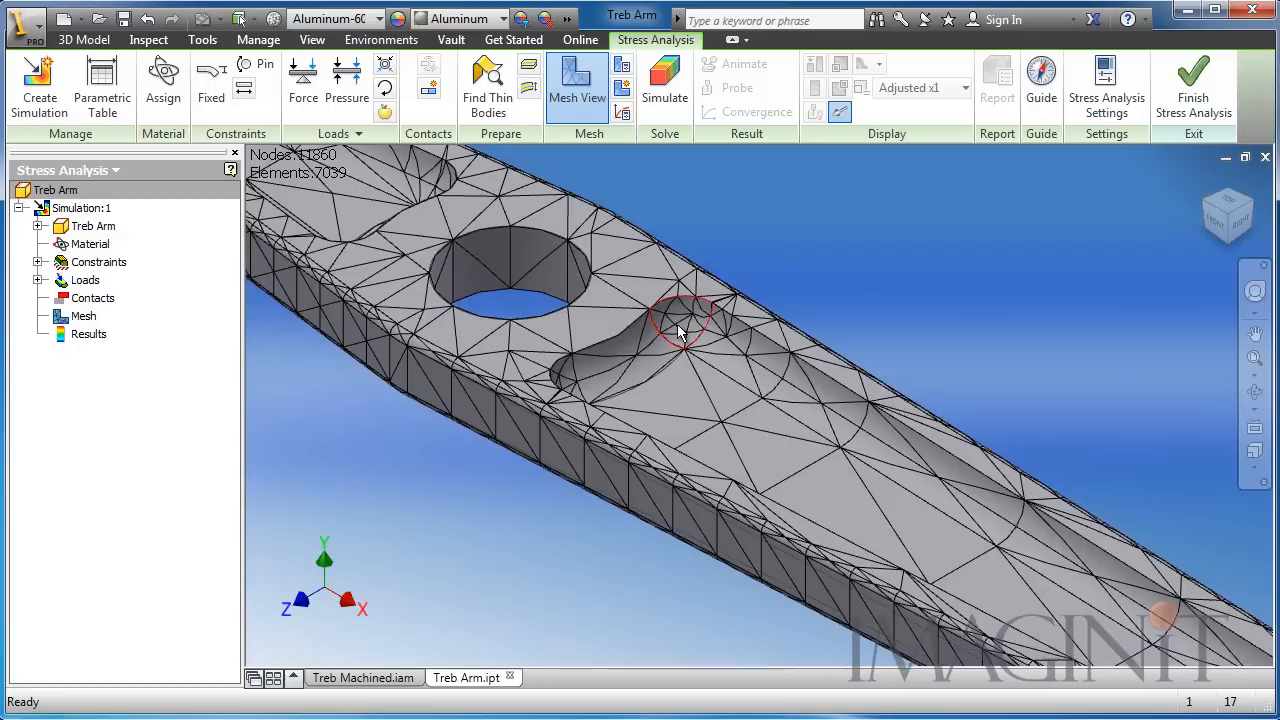
{"action": "scroll", "coordinate": [676, 330], "scroll_direction": "up", "scroll_amount": 2}
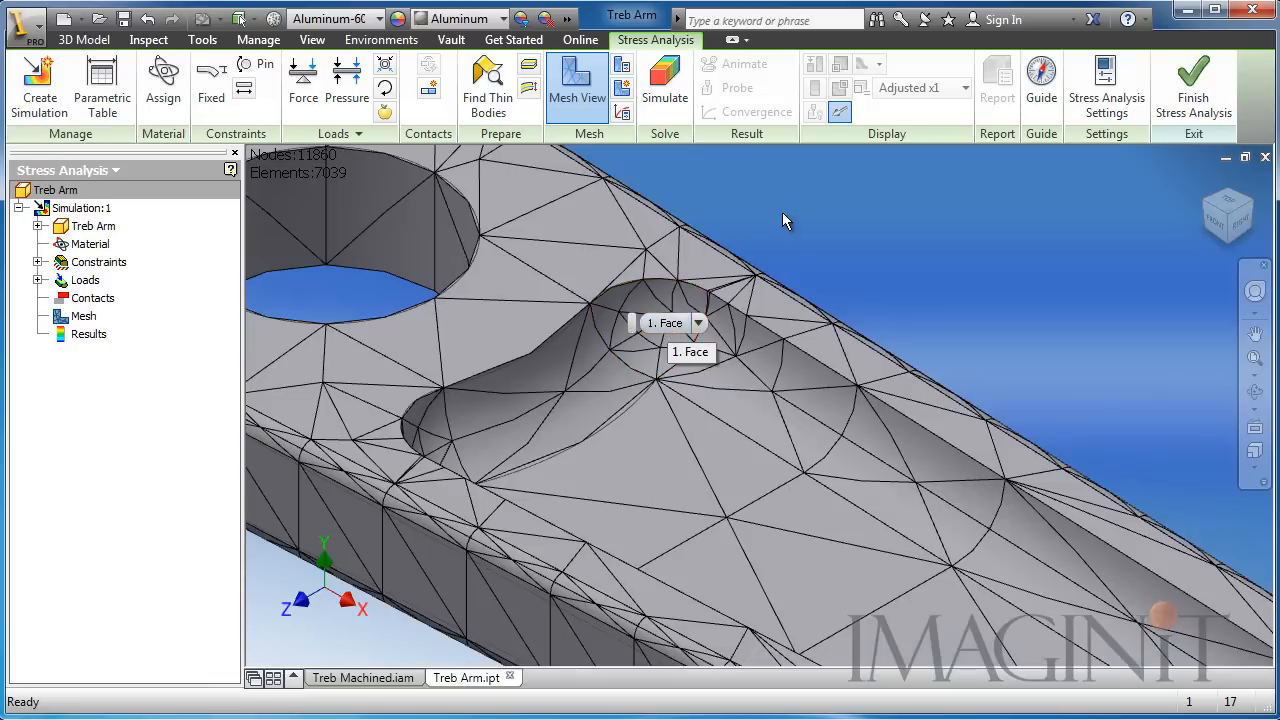
{"action": "middle_click_drag", "start_coordinate": [782, 212], "coordinate": [777, 240]}
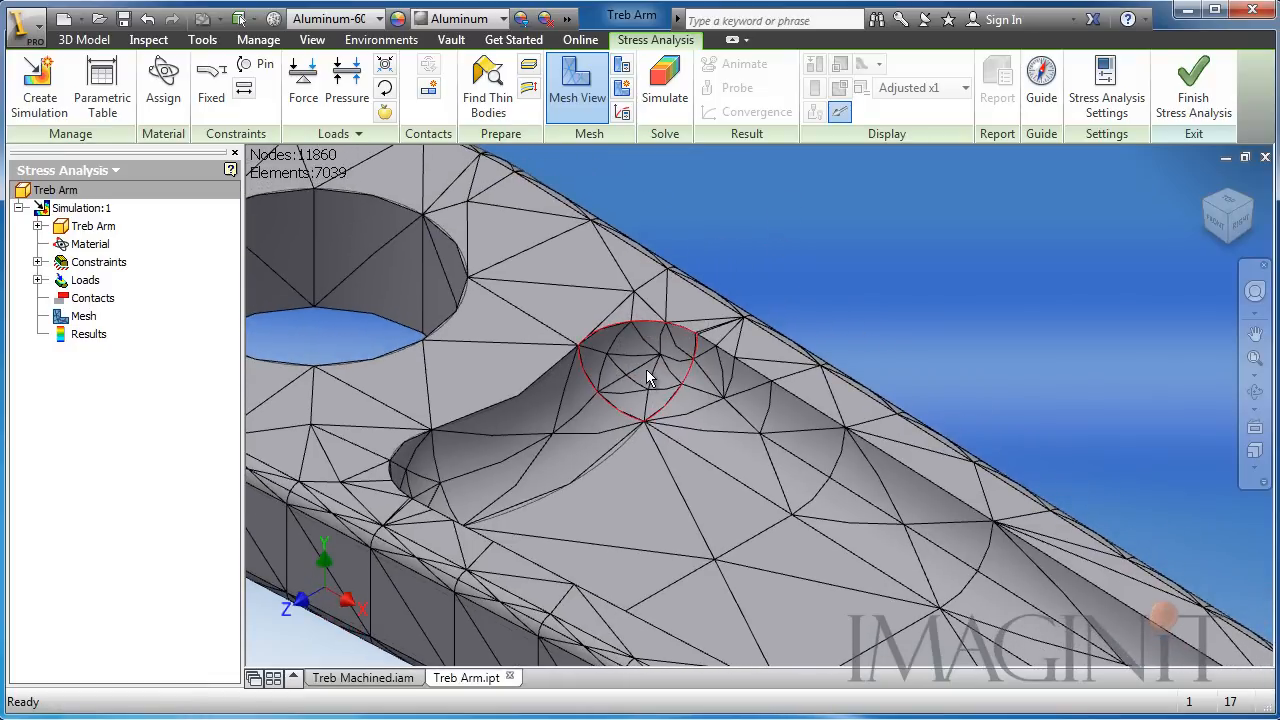
Apply a local mesh control with a .05 in element size to the long pocket's rounded corner face and update the mesh
{"action": "left_click", "coordinate": [621, 92]}
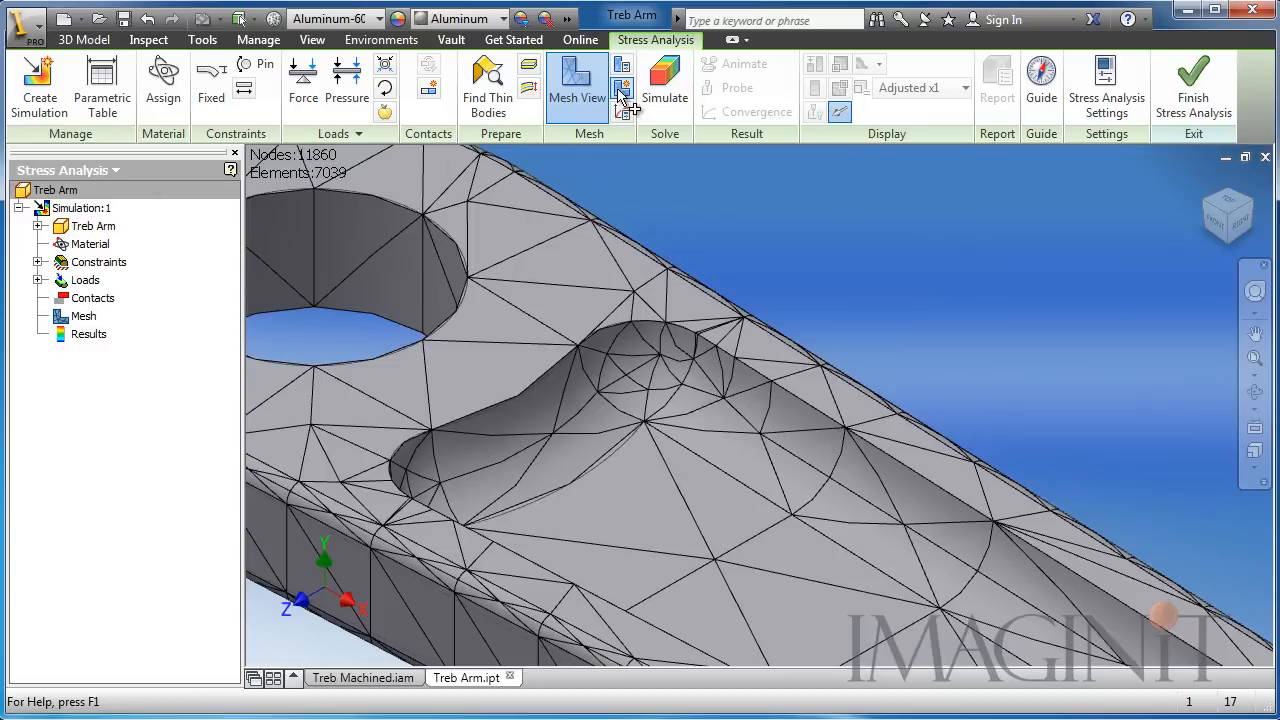
{"action": "left_click", "coordinate": [624, 381]}
{"action": "left_click_drag", "start_coordinate": [356, 123], "coordinate": [267, 124]}
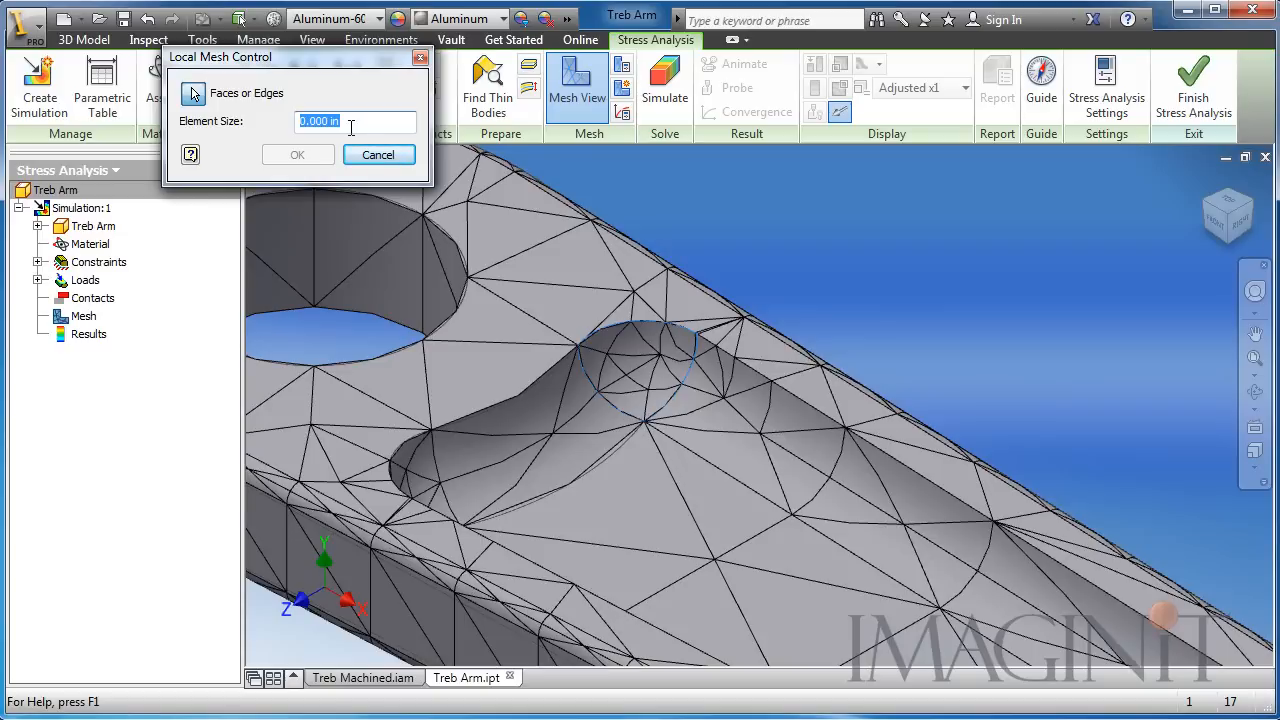
{"action": "type", "text": ".05"}
{"action": "left_click", "coordinate": [298, 155]}
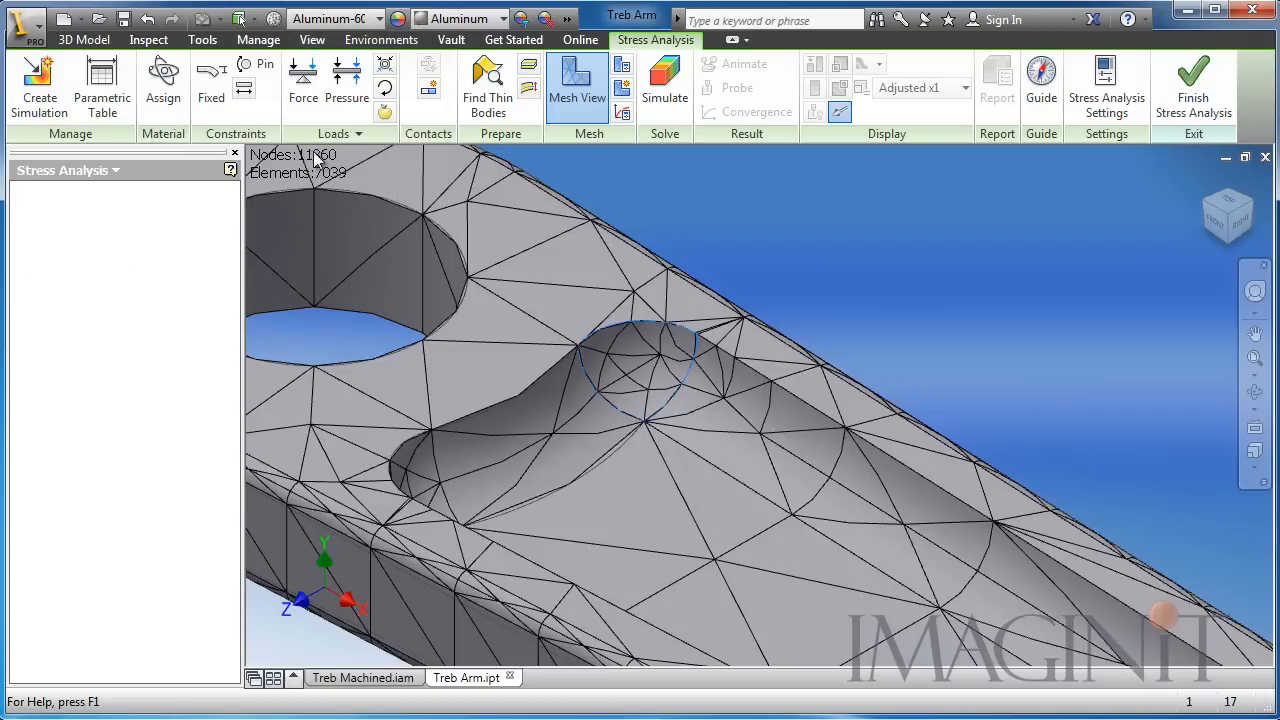
{"action": "right_click", "coordinate": [100, 318]}
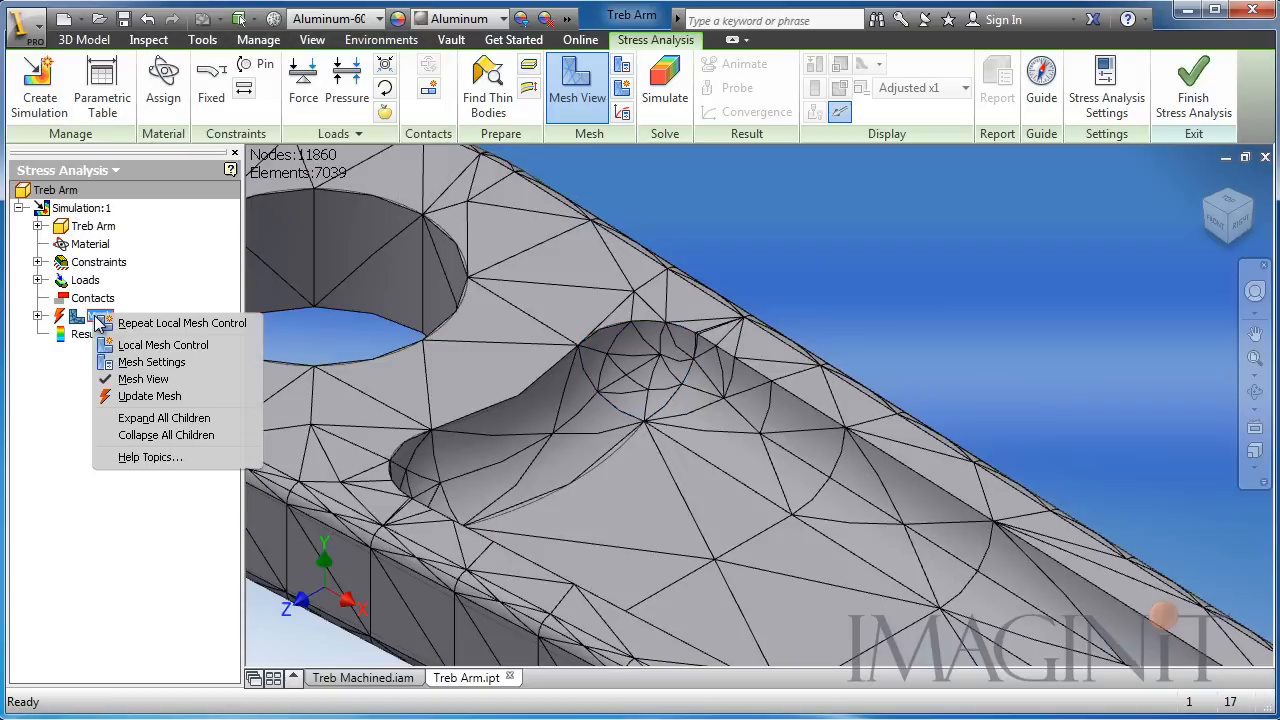
{"action": "left_click", "coordinate": [145, 395]}
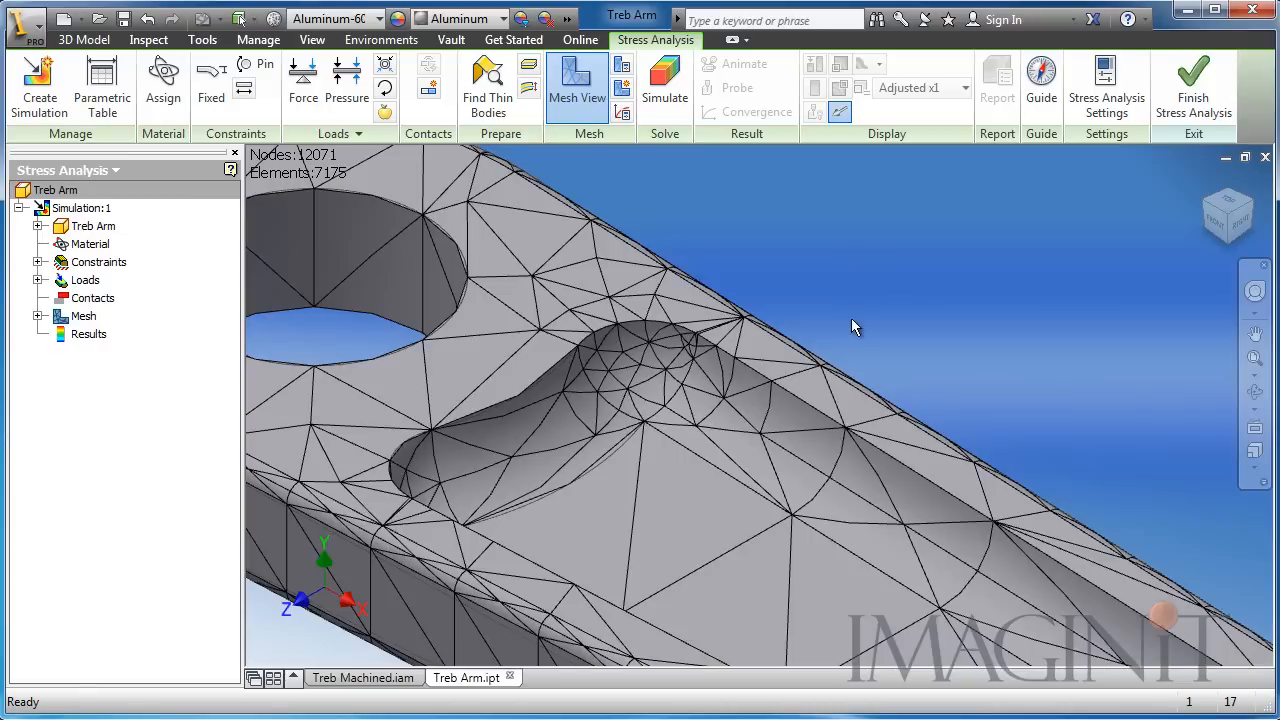
Run the stress simulation for the Treb Arm
{"action": "scroll", "coordinate": [851, 318], "scroll_direction": "down", "scroll_amount": 5}
{"action": "middle_click_drag", "start_coordinate": [851, 325], "coordinate": [824, 317]}
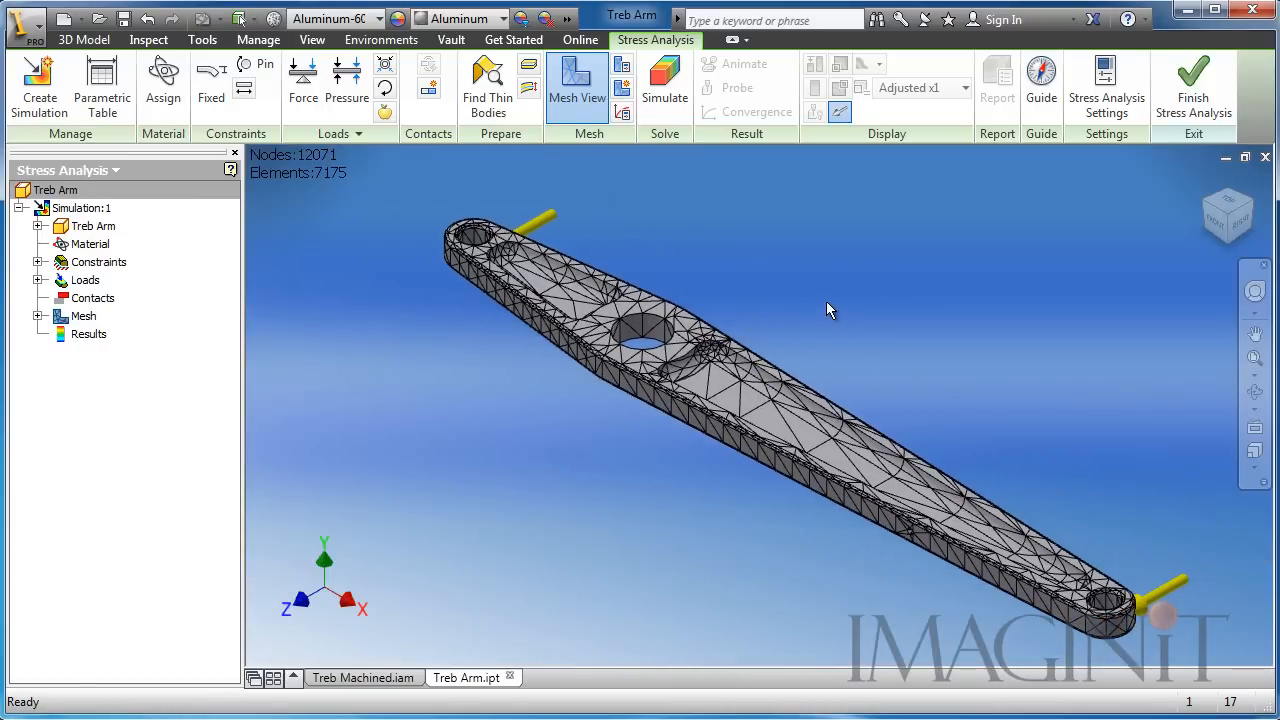
{"action": "left_click", "coordinate": [666, 84]}
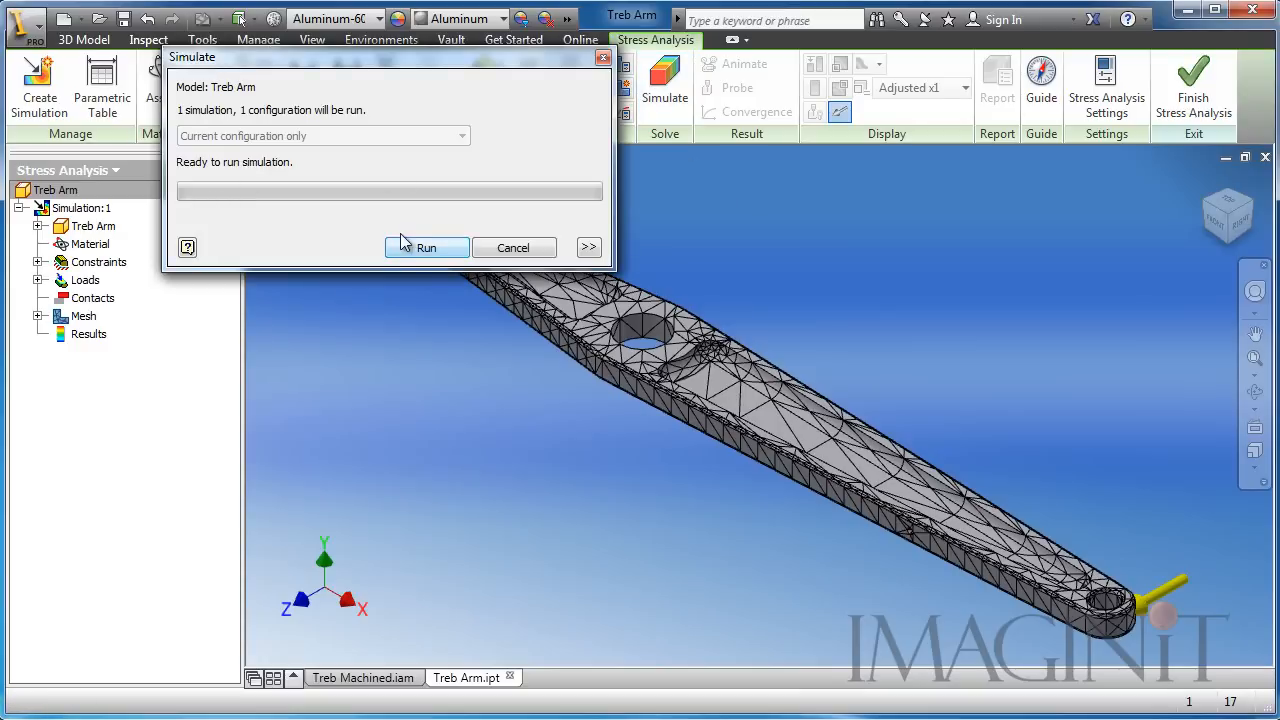
{"action": "left_click", "coordinate": [403, 246]}
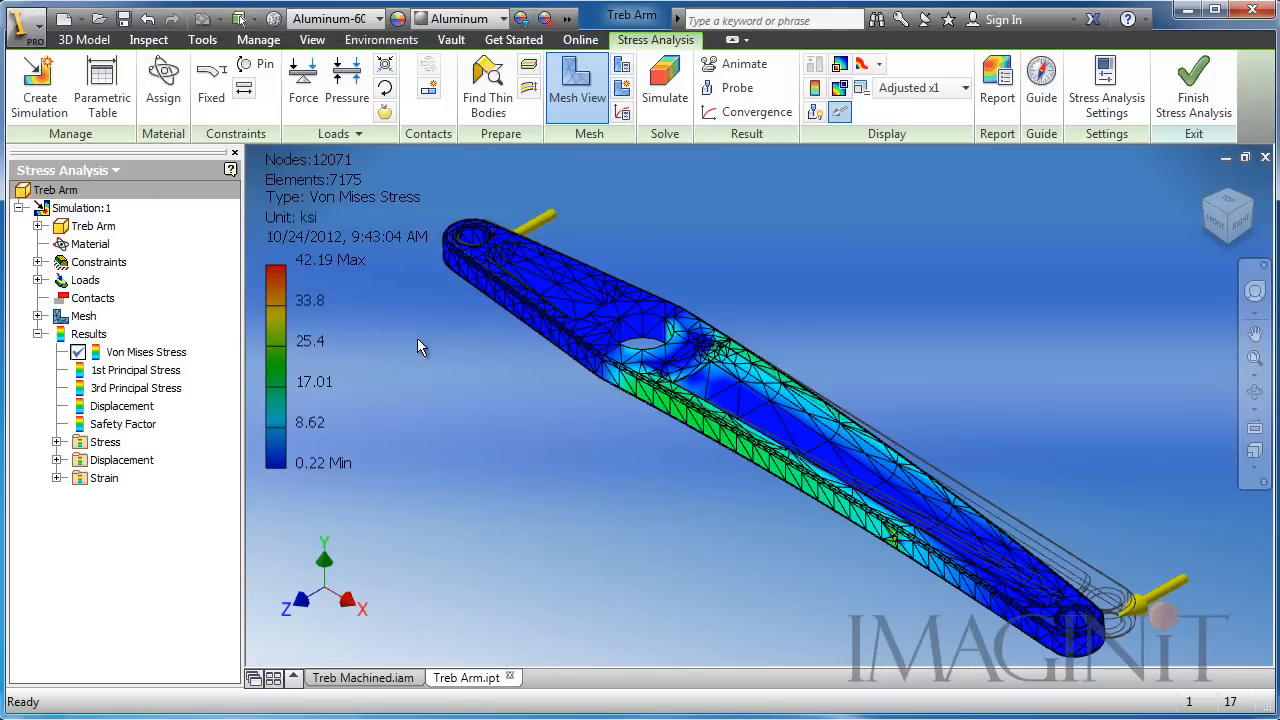
Compare the arm's deformation by setting the displacement display to Actual and to Adjusted x5
{"action": "middle_click_drag", "start_coordinate": [859, 391], "coordinate": [830, 369]}
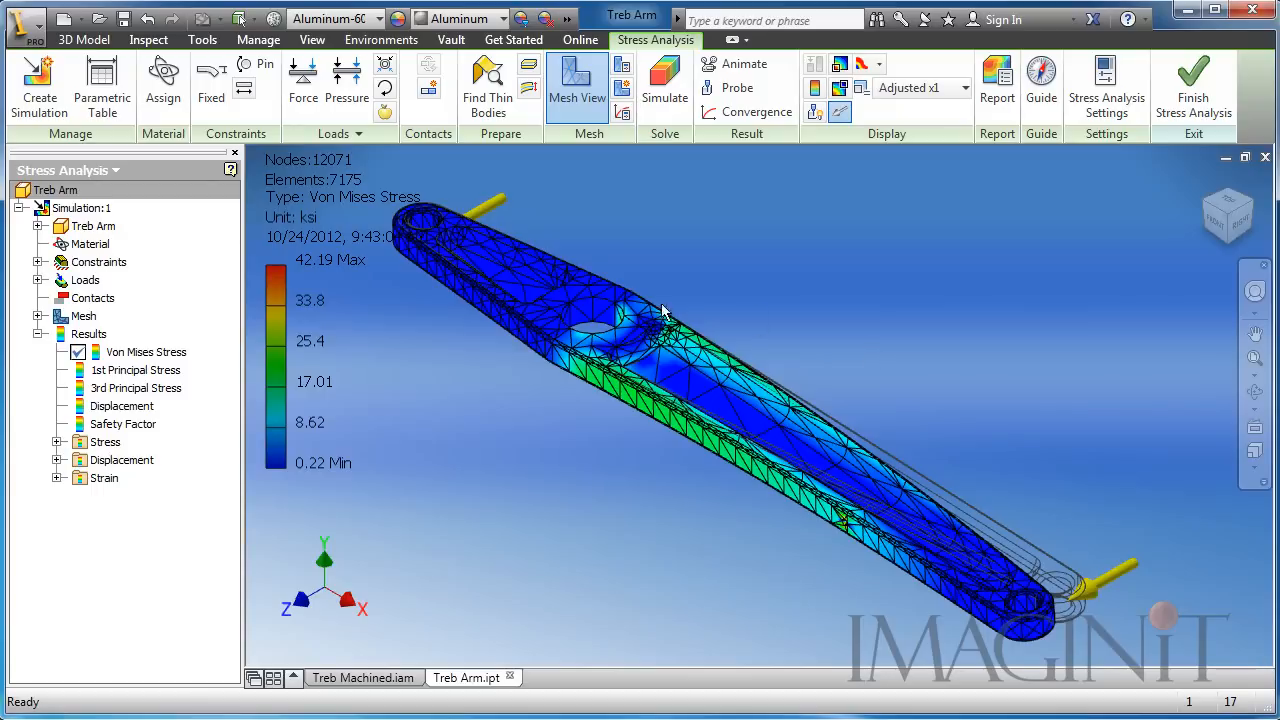
{"action": "mouse_move", "coordinate": [909, 97]}
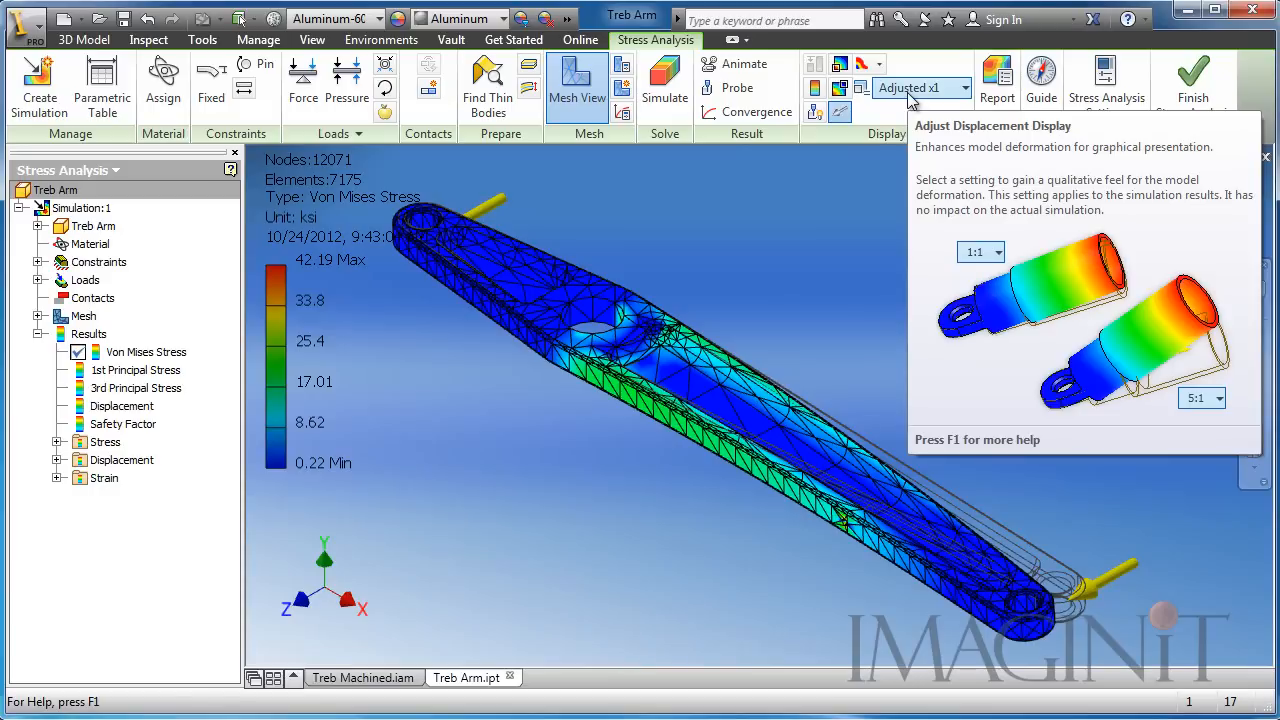
{"action": "left_click", "coordinate": [909, 92]}
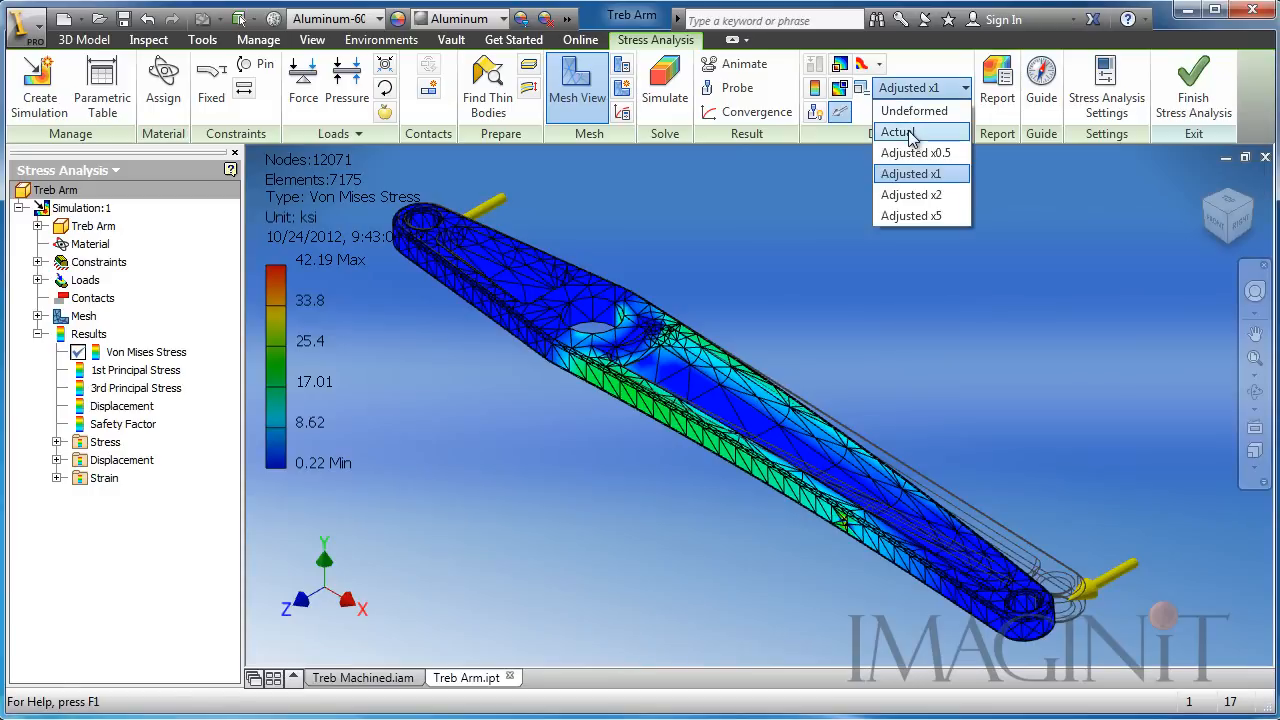
{"action": "left_click", "coordinate": [908, 133]}
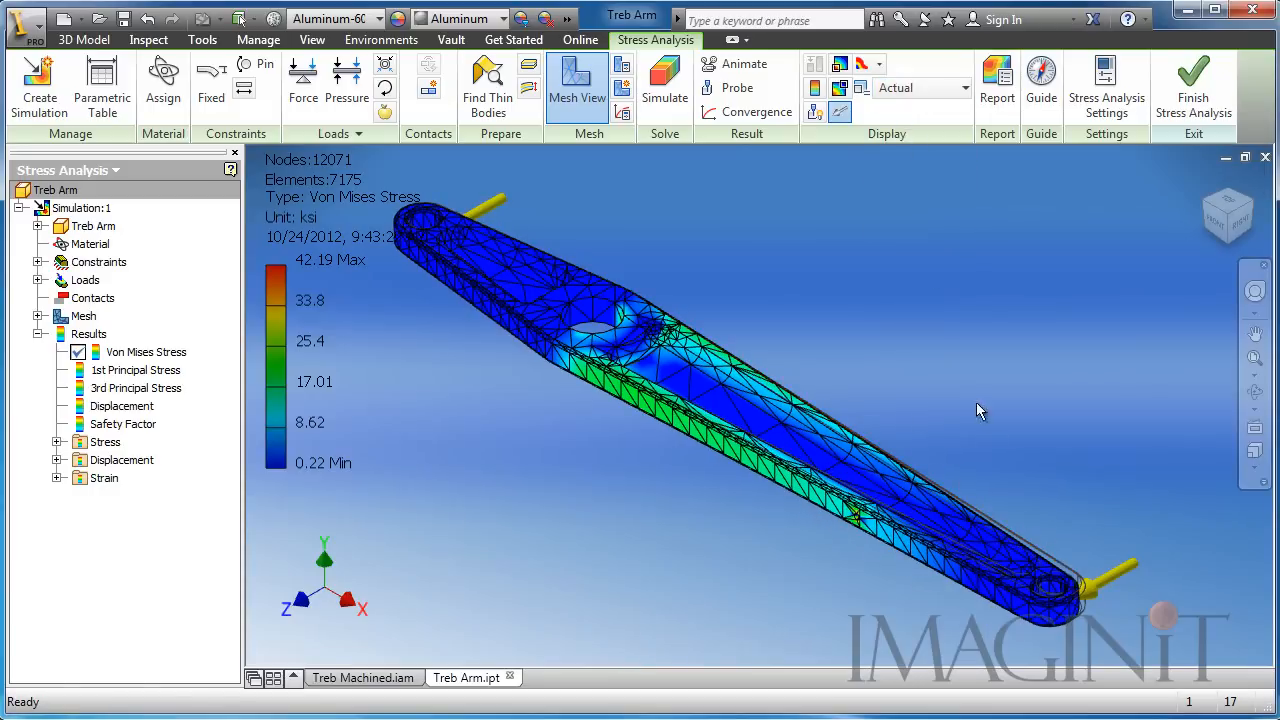
{"action": "left_click", "coordinate": [897, 92]}
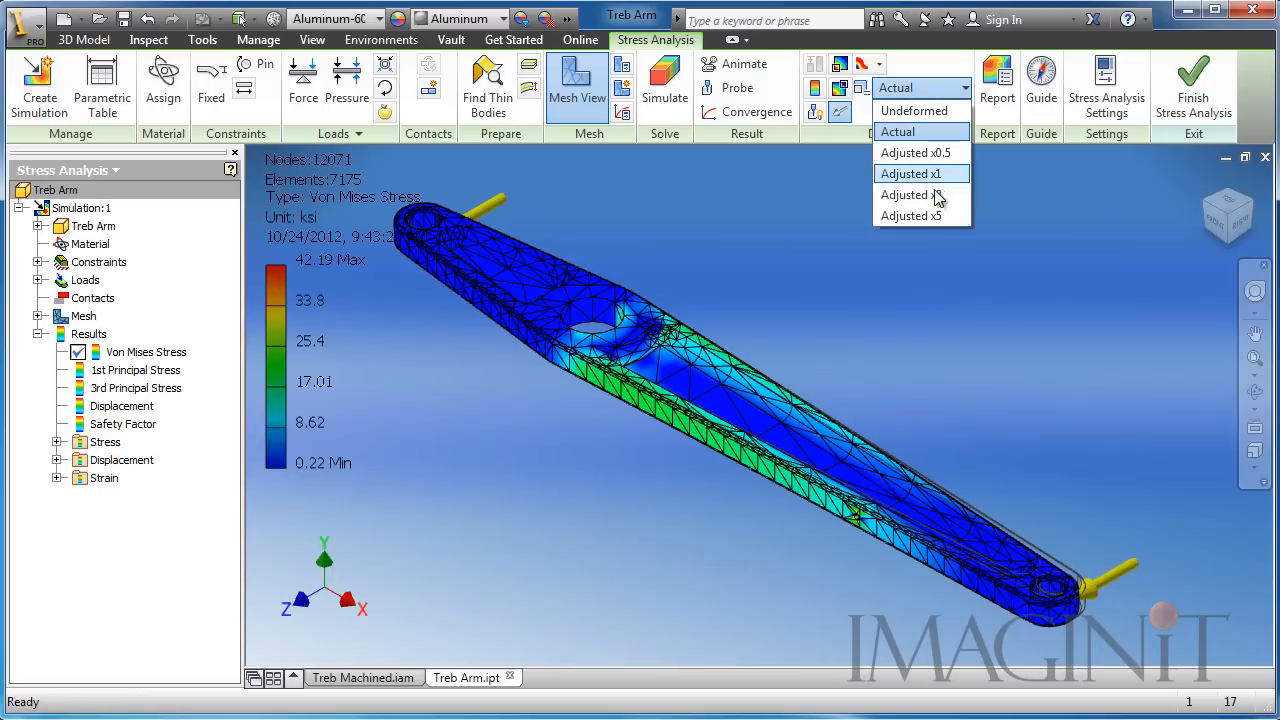
{"action": "left_click", "coordinate": [922, 215]}
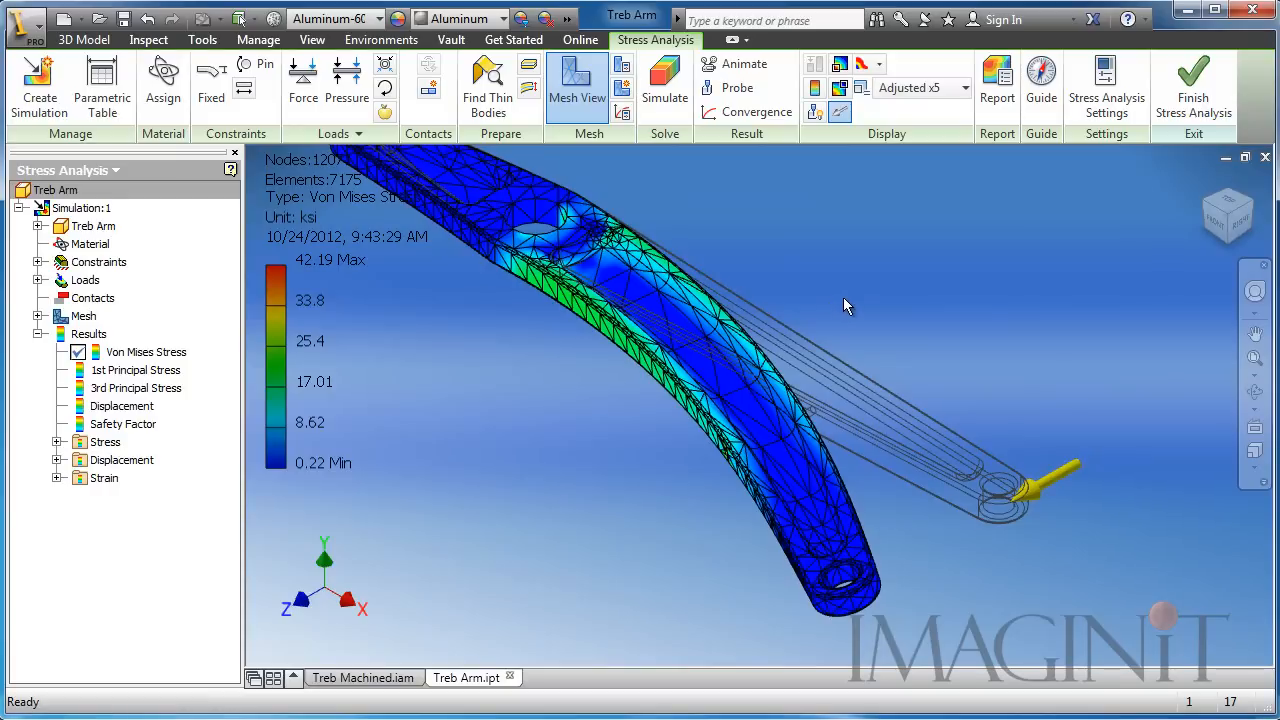
Set the displacement display to Actual and examine the arm's true deformation along the long pocket and loaded end
{"action": "left_click", "coordinate": [945, 89]}
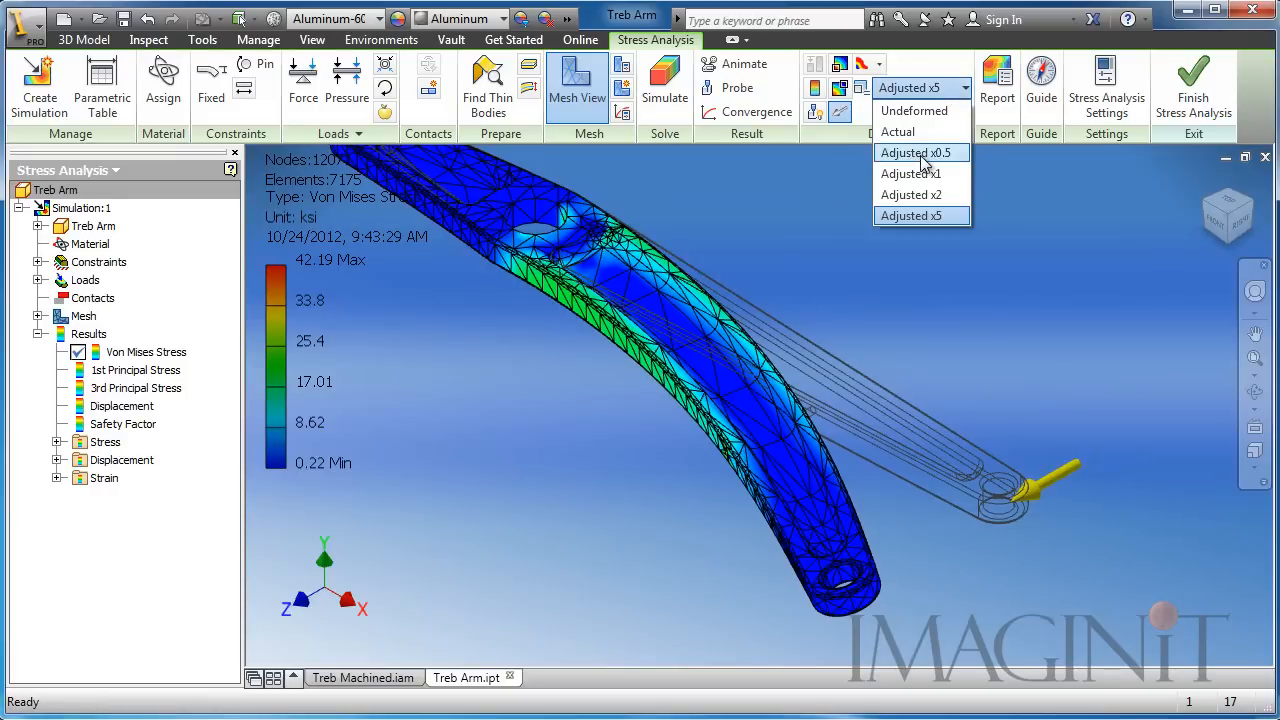
{"action": "left_click", "coordinate": [900, 131]}
{"action": "middle_click_drag", "start_coordinate": [1047, 440], "coordinate": [922, 395]}
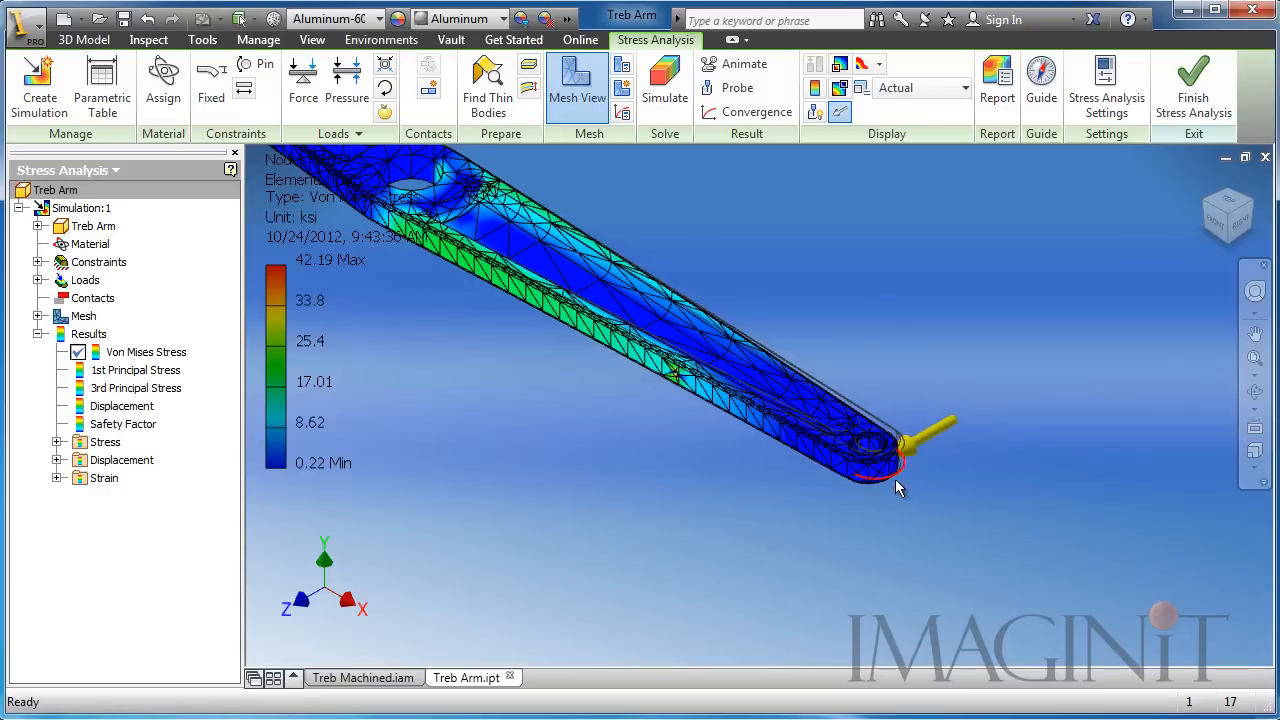
{"action": "scroll", "coordinate": [893, 481], "scroll_direction": "up", "scroll_amount": 3}
{"action": "middle_click_drag", "start_coordinate": [734, 477], "coordinate": [761, 568]}
{"action": "scroll", "coordinate": [660, 518], "scroll_direction": "down", "scroll_amount": 3}
{"action": "middle_click_drag", "start_coordinate": [586, 500], "coordinate": [814, 562]}
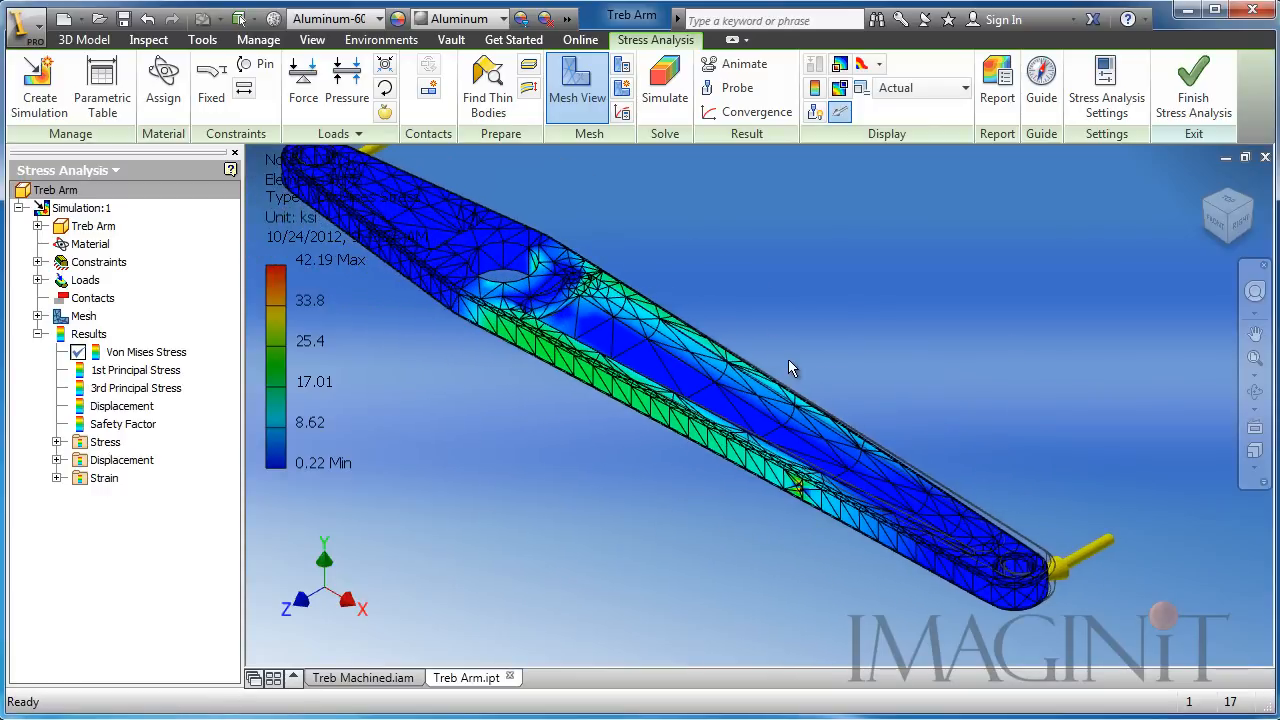
{"action": "mouse_move", "coordinate": [881, 336]}
{"action": "middle_mouse_down"}
{"action": "mouse_move", "coordinate": [889, 325]}
{"action": "mouse_move", "coordinate": [868, 318]}
{"action": "middle_mouse_up"}
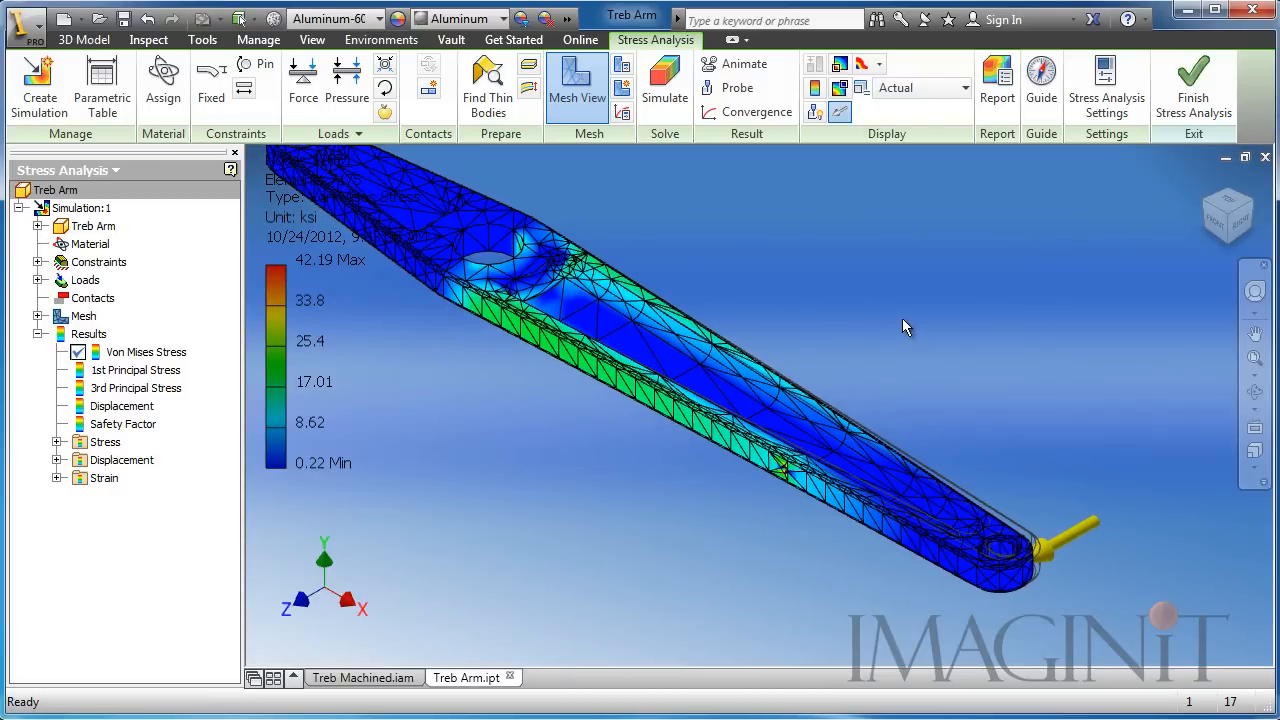
Show the maximum and minimum Von Mises stress markers on the arm and inspect the maximum location up close
{"action": "left_click", "coordinate": [839, 65]}
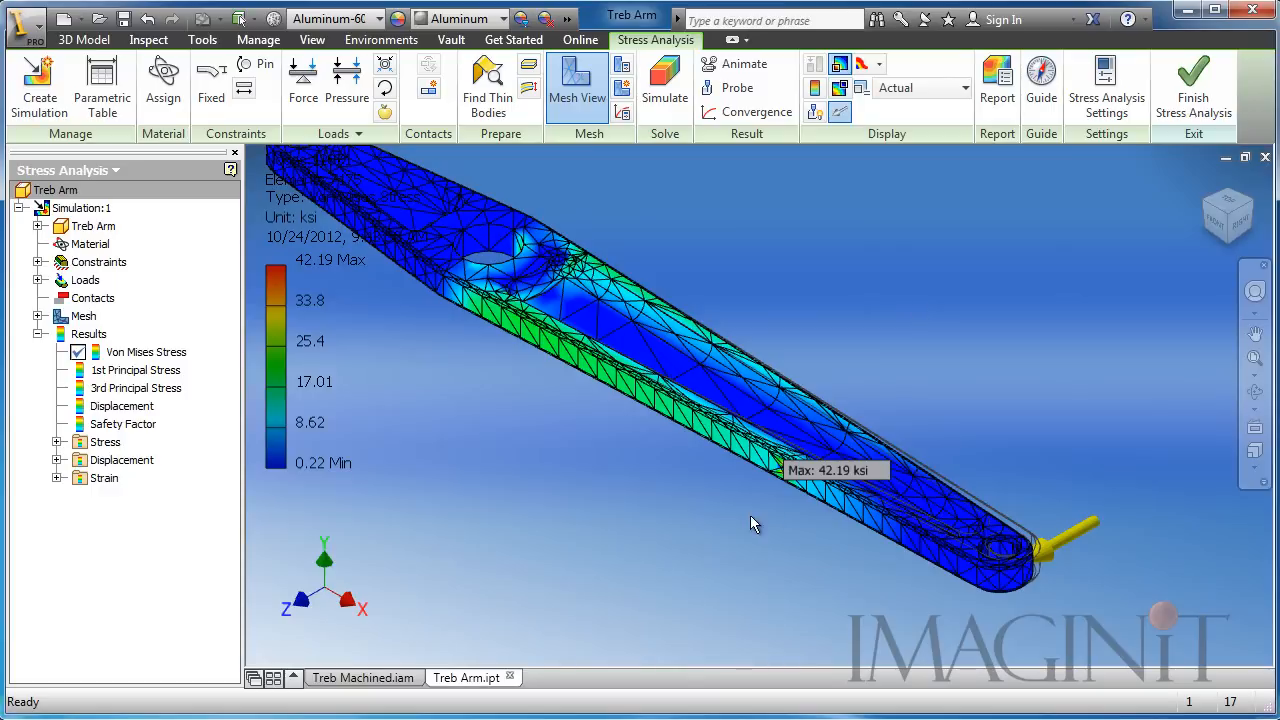
{"action": "scroll", "coordinate": [770, 500], "scroll_direction": "down", "scroll_amount": 3}
{"action": "scroll", "coordinate": [791, 472], "scroll_direction": "down", "scroll_amount": 4}
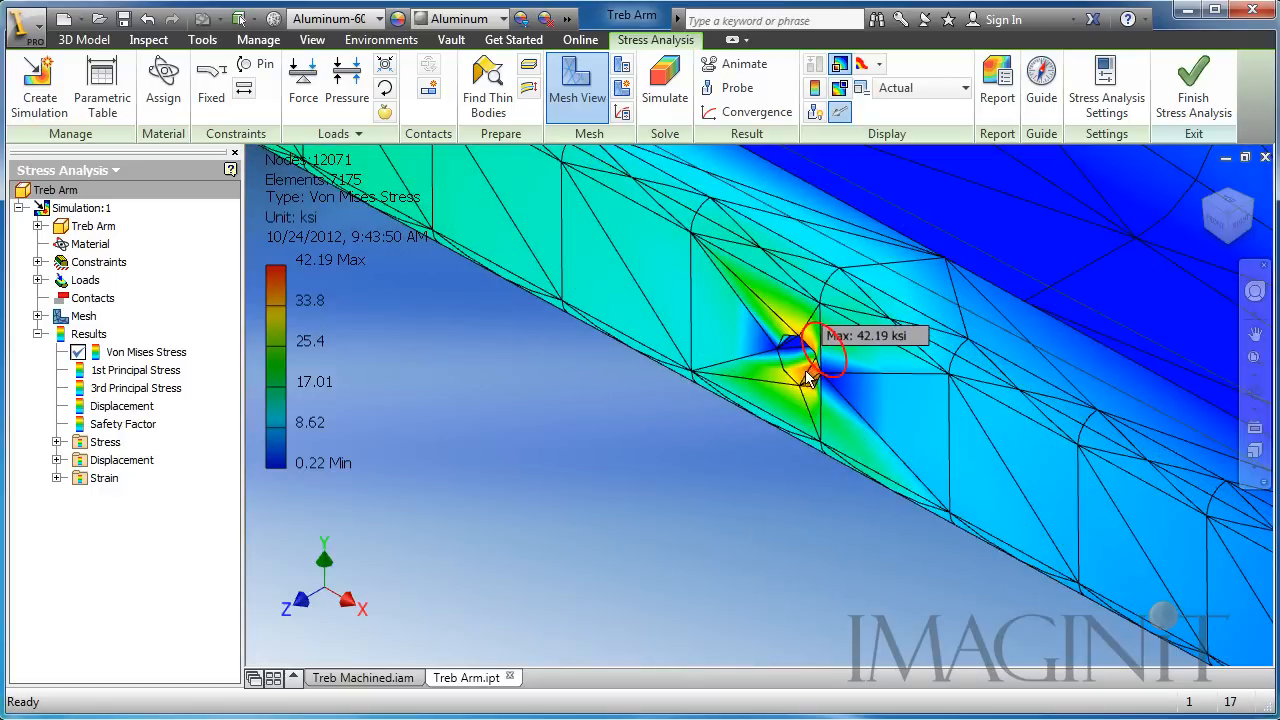
{"action": "scroll", "coordinate": [800, 390], "scroll_direction": "up", "scroll_amount": 5}
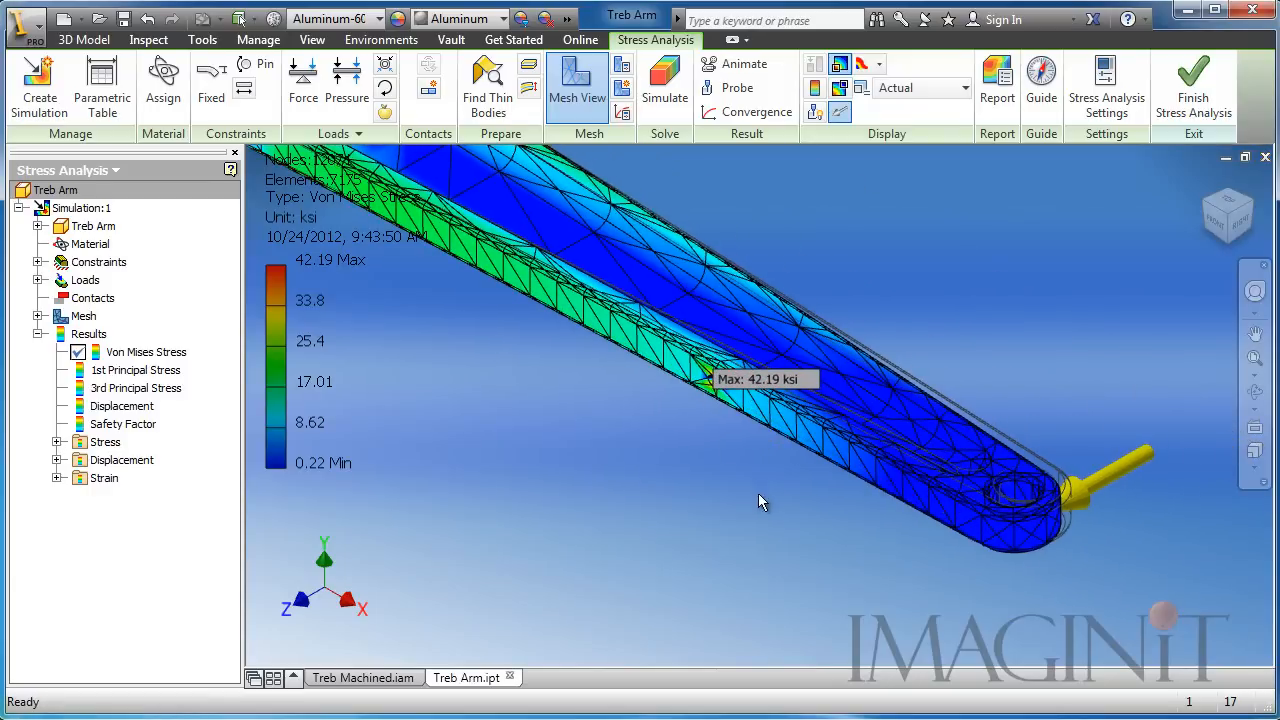
{"action": "left_click", "coordinate": [840, 88]}
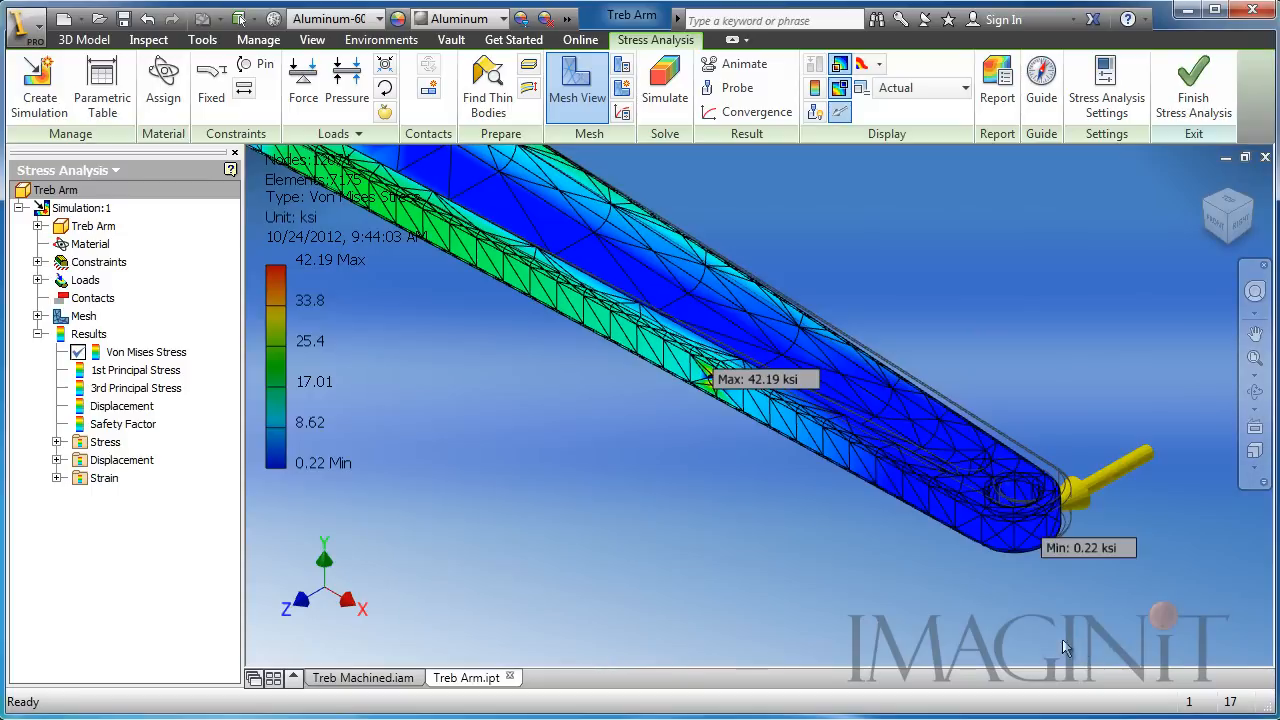
{"action": "scroll", "coordinate": [921, 588], "scroll_direction": "up", "scroll_amount": 3}
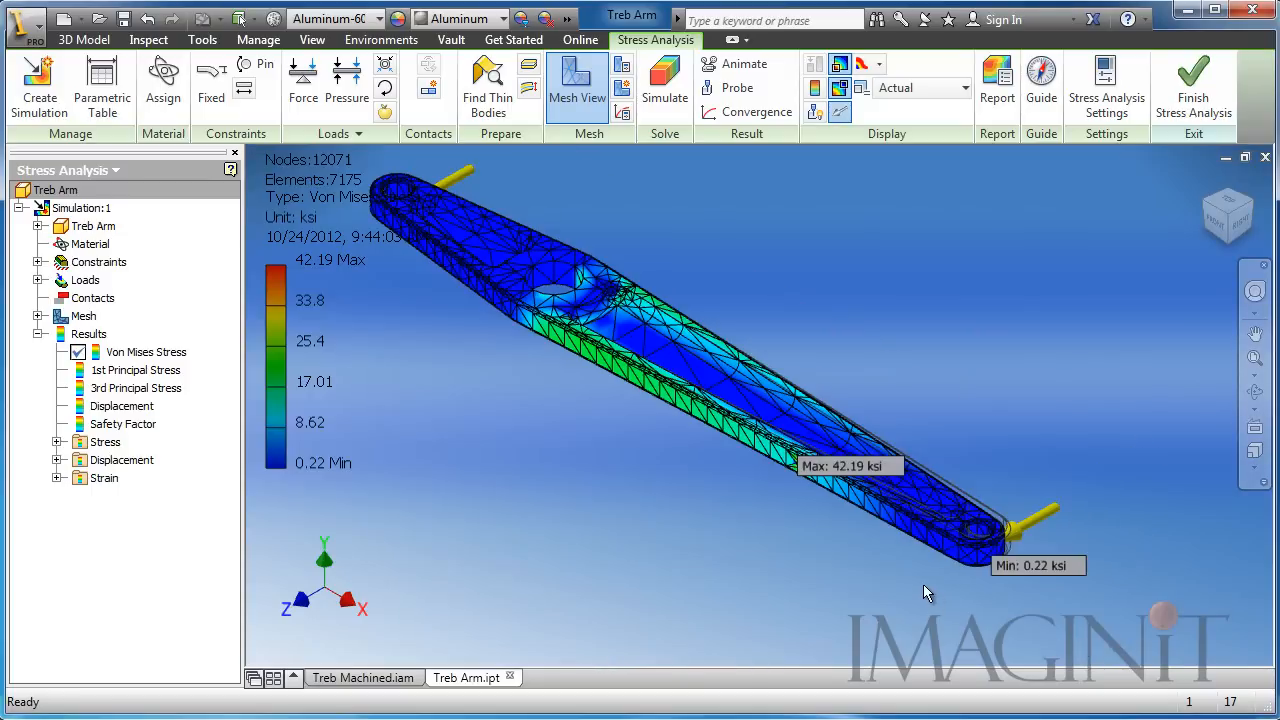
Probe the Von Mises stress on the arm's side face just beyond the central hole, beside the long pocket
{"action": "left_click", "coordinate": [738, 89]}
{"action": "scroll", "coordinate": [598, 383], "scroll_direction": "down", "scroll_amount": 3}
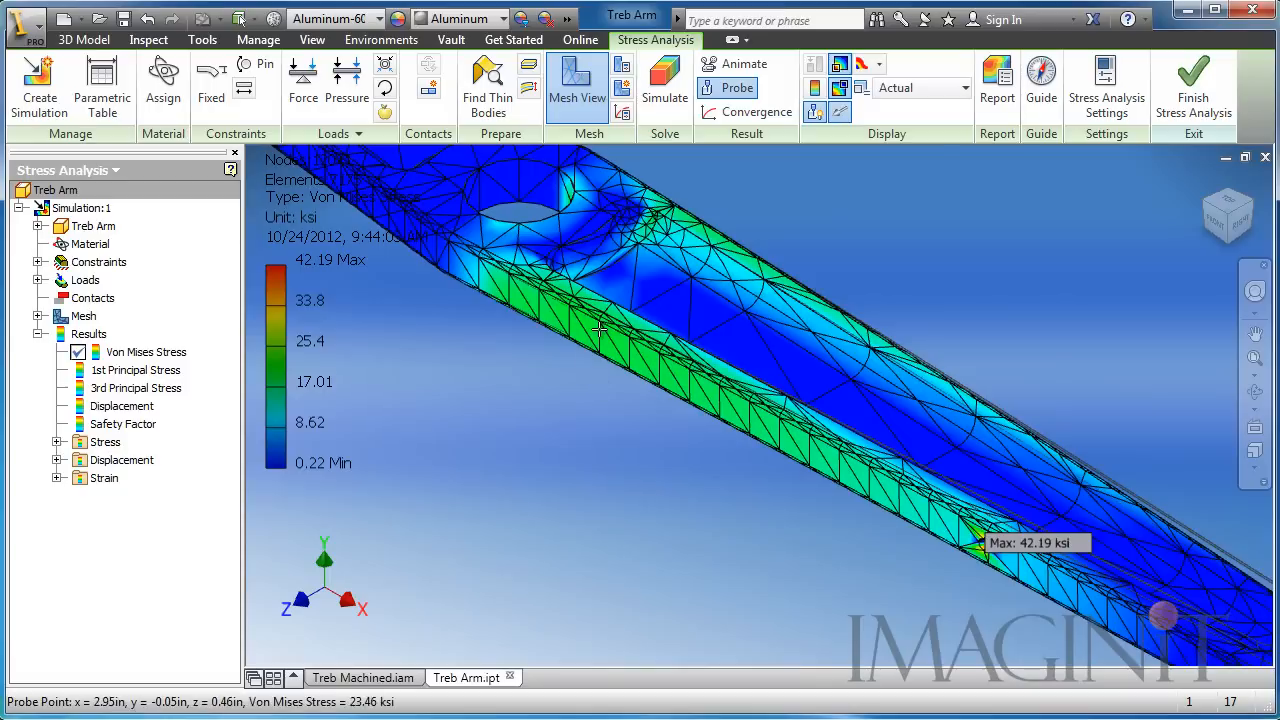
{"action": "left_click", "coordinate": [583, 330]}
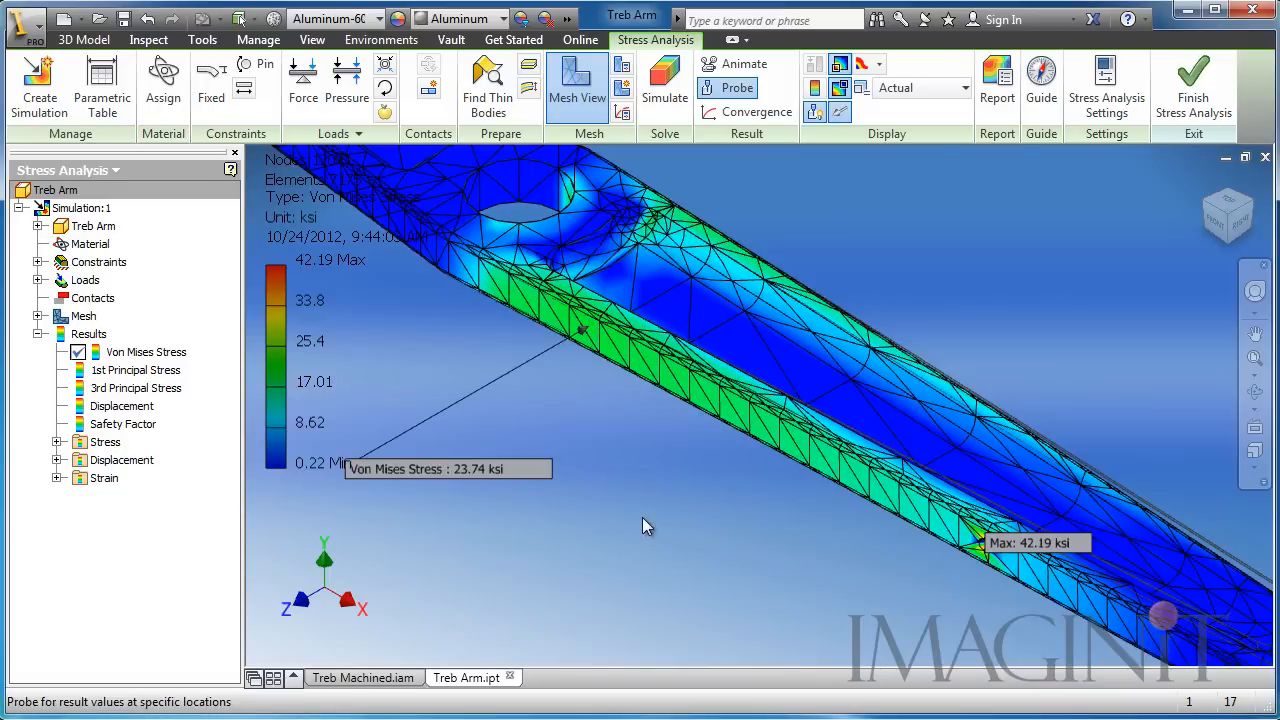
{"action": "scroll", "coordinate": [697, 464], "scroll_direction": "up", "scroll_amount": 3}
{"action": "middle_click_drag", "start_coordinate": [790, 492], "coordinate": [684, 370]}
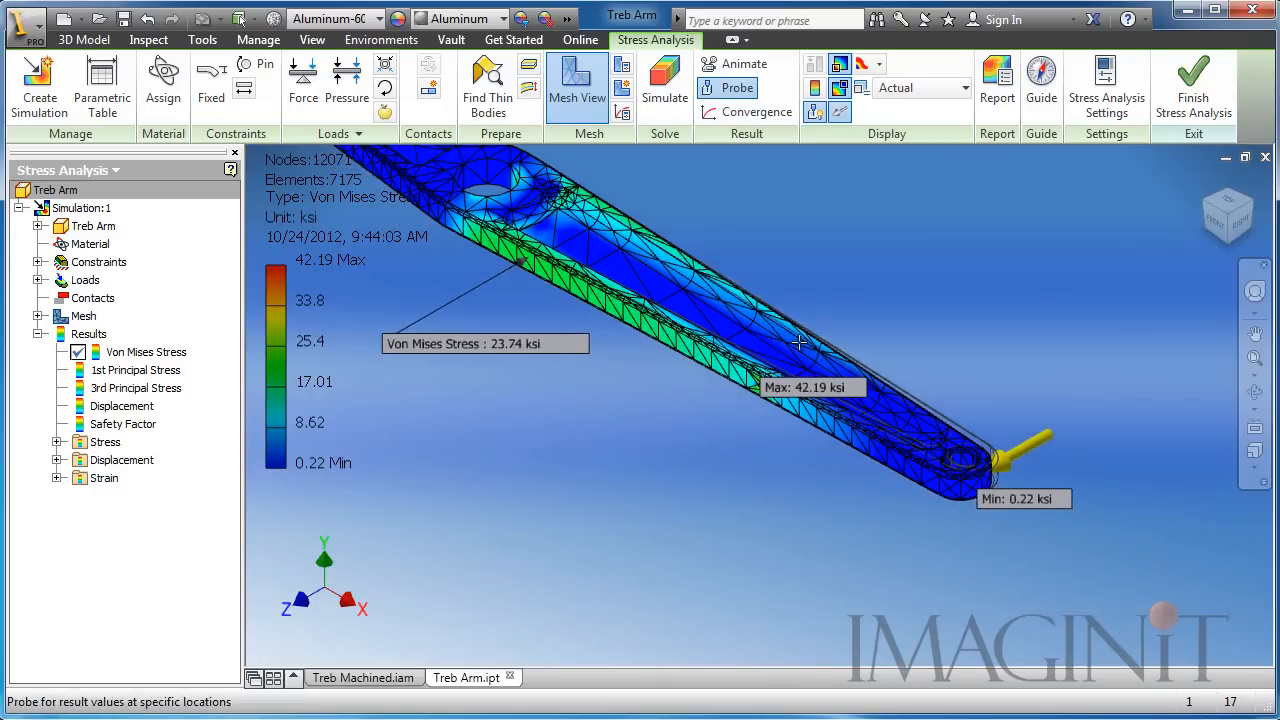
Animate the stress results at Normal speed with 10 steps and the original shape shown, and close the animation
{"action": "left_click", "coordinate": [735, 63]}
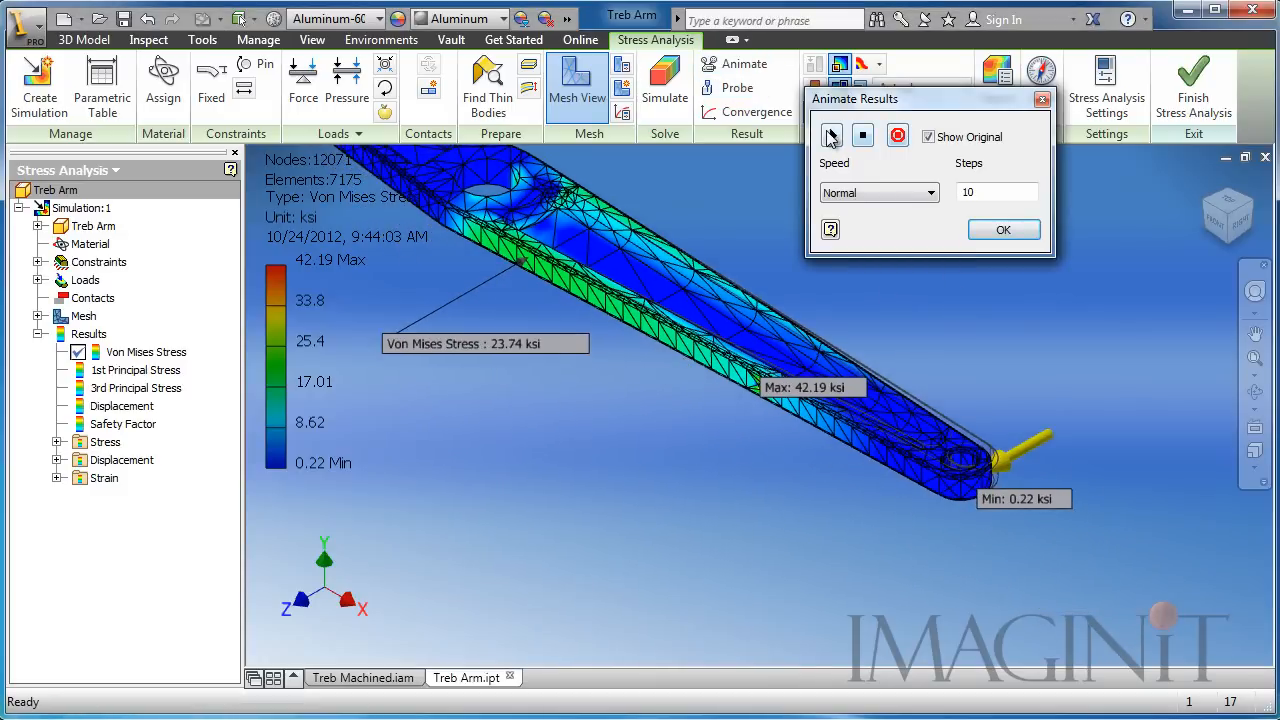
{"action": "left_click", "coordinate": [830, 137]}
{"action": "middle_click_drag", "start_coordinate": [750, 470], "coordinate": [819, 567]}
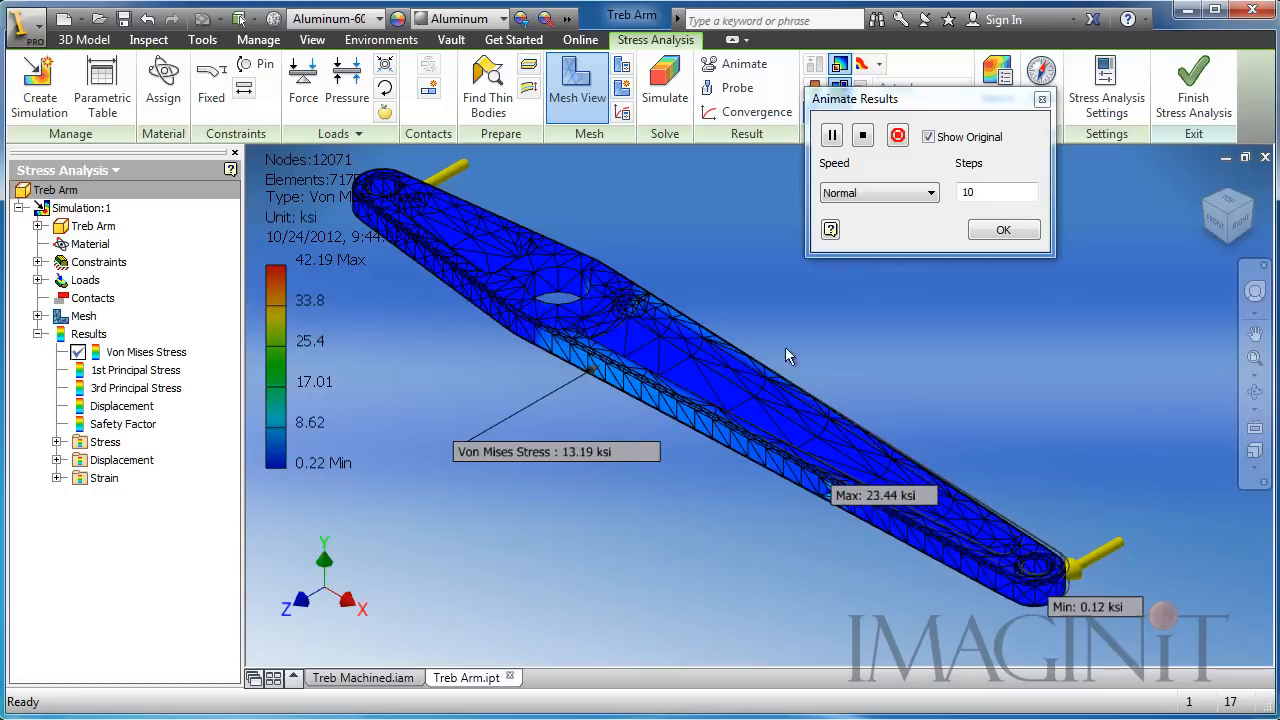
{"action": "left_click", "coordinate": [1010, 234]}
{"action": "left_click", "coordinate": [1003, 231]}
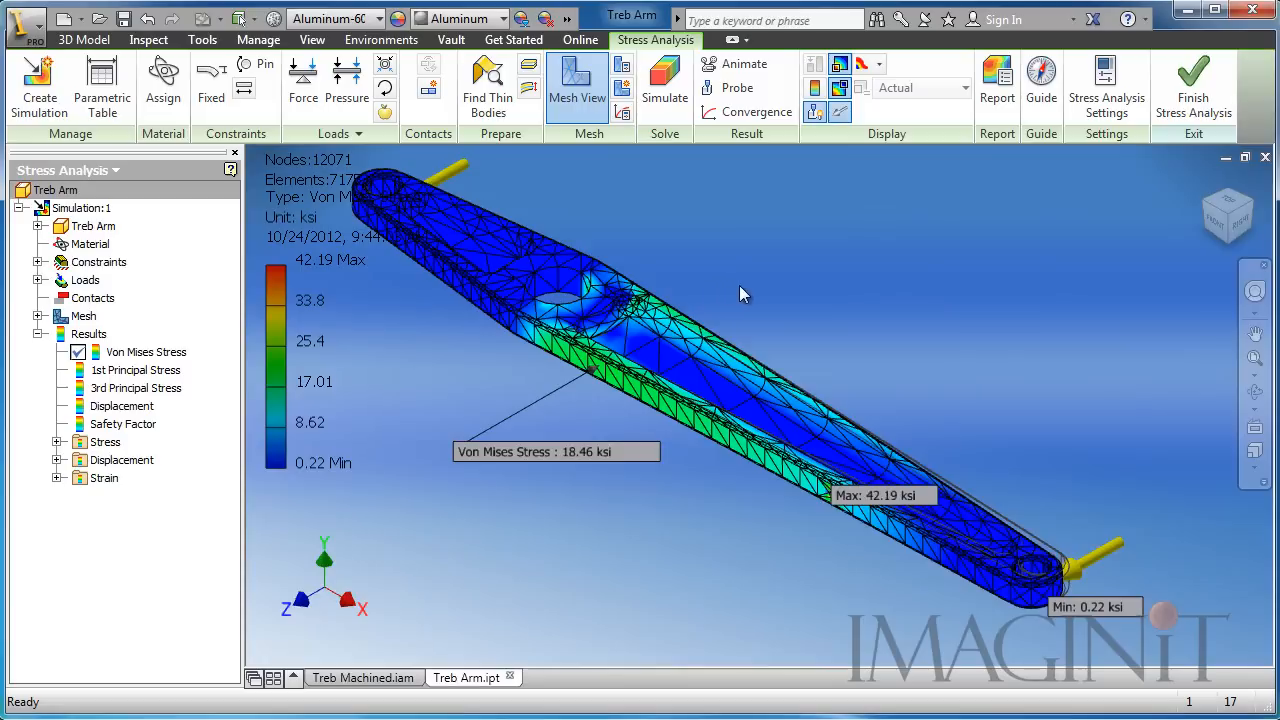
Review the 1st Principal Stress, 3rd Principal Stress, Displacement and Safety Factor results of the arm
{"action": "middle_click_drag", "start_coordinate": [738, 268], "coordinate": [834, 267]}
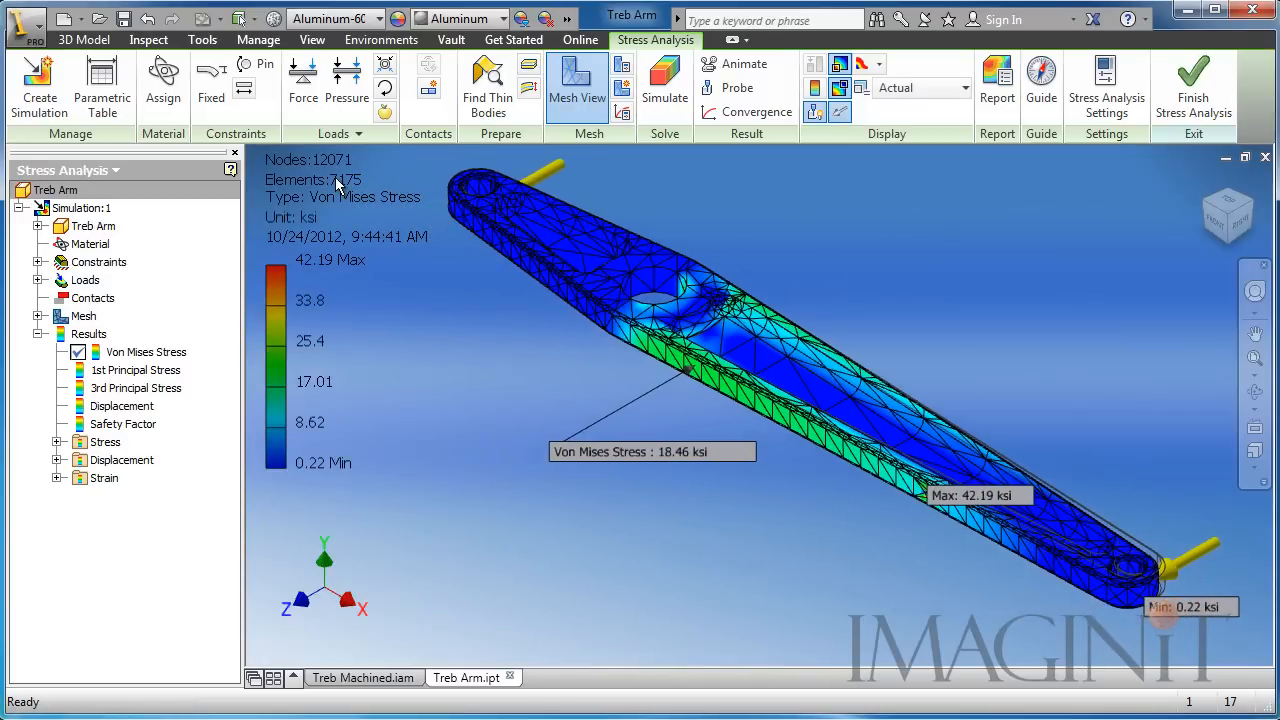
{"action": "double_click", "coordinate": [118, 373]}
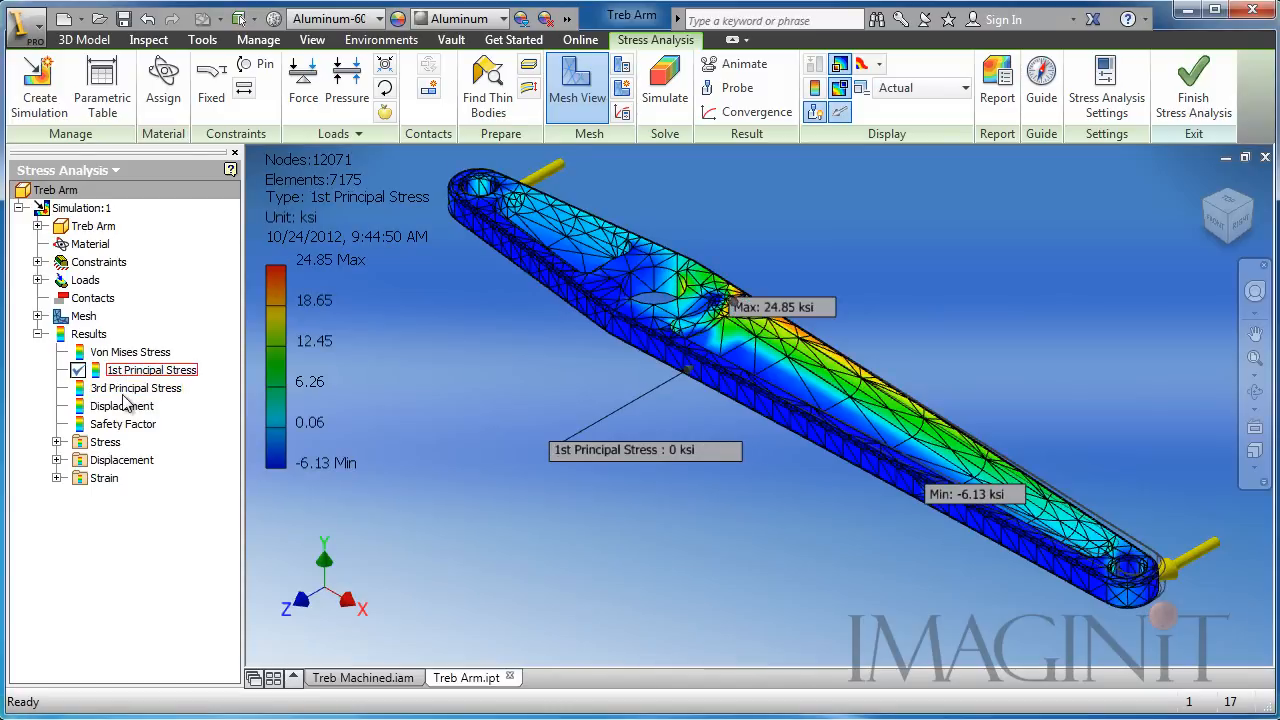
{"action": "double_click", "coordinate": [125, 392]}
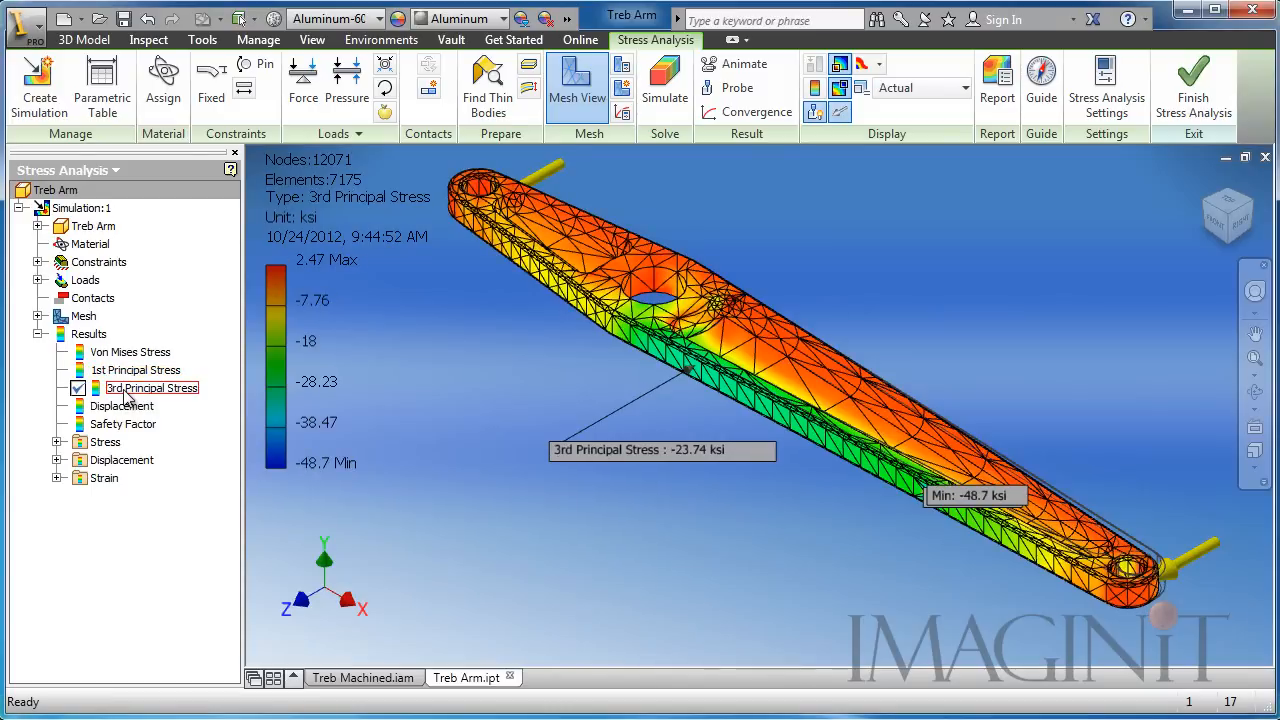
{"action": "double_click", "coordinate": [133, 413]}
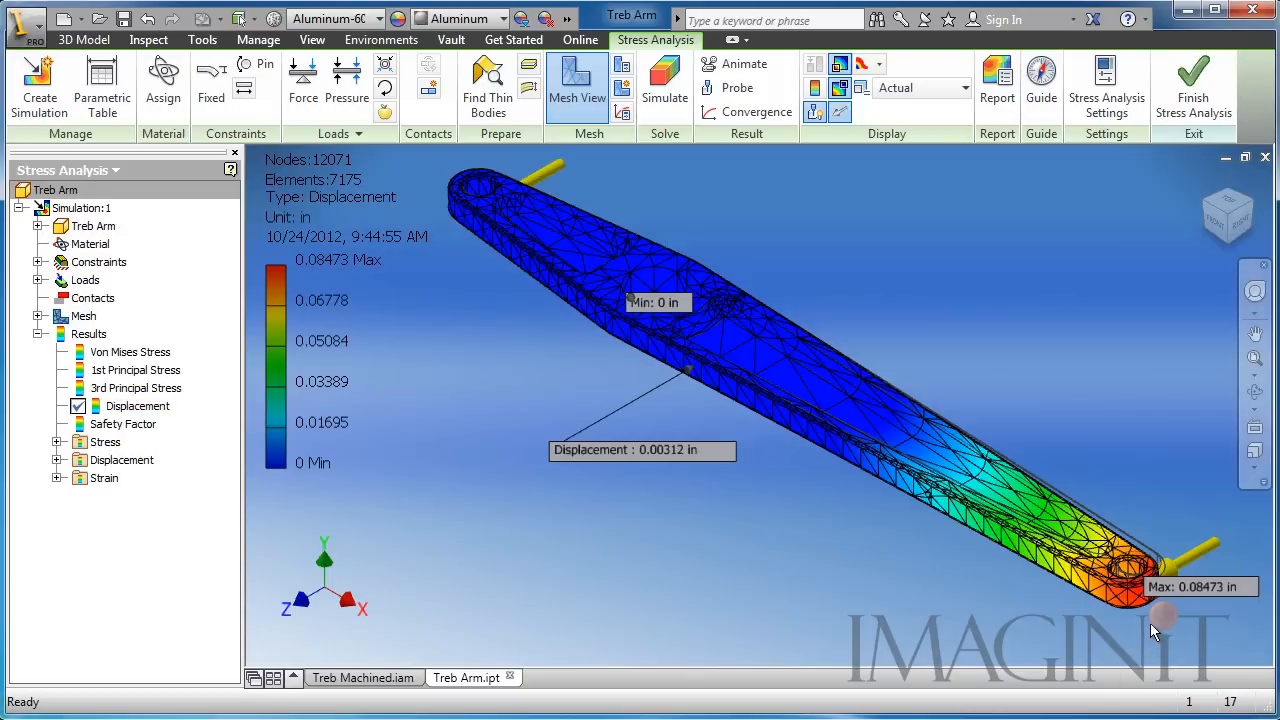
{"action": "double_click", "coordinate": [143, 428]}
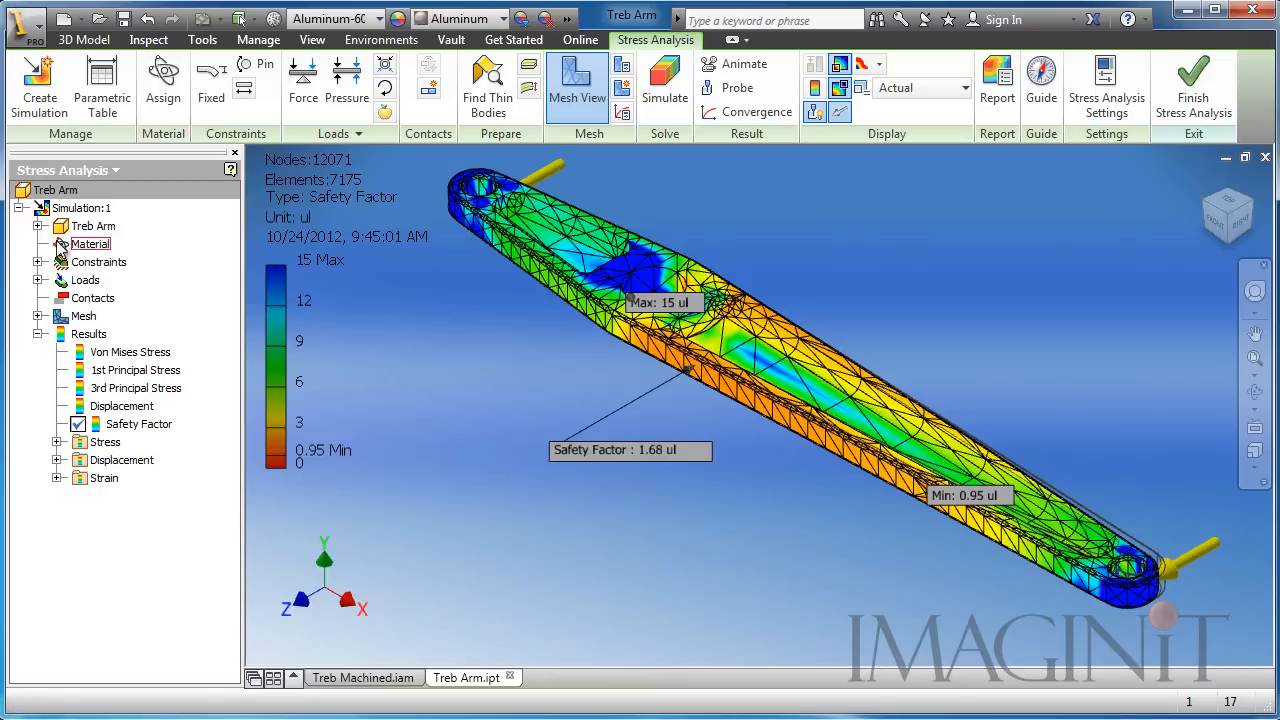
Copy Simulation:1 and exclude the pocket cut, Extrusion2, from the copied simulation
{"action": "right_click", "coordinate": [86, 210]}
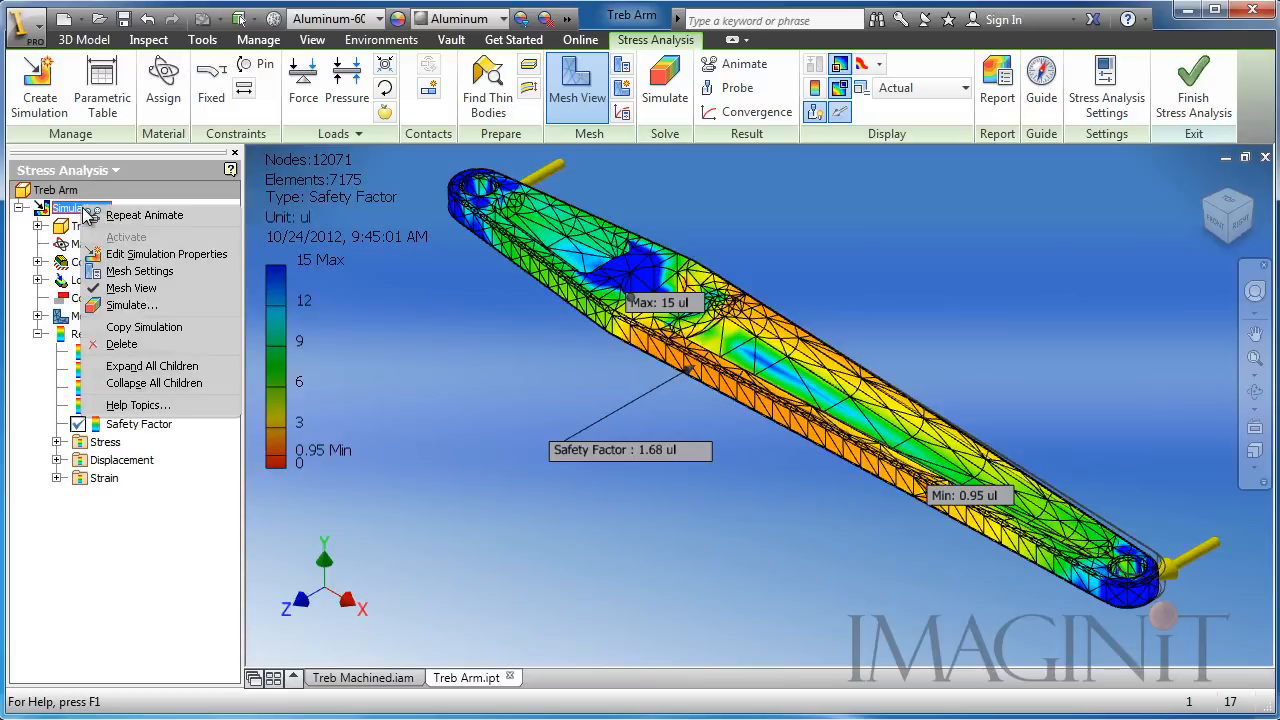
{"action": "left_click", "coordinate": [145, 327]}
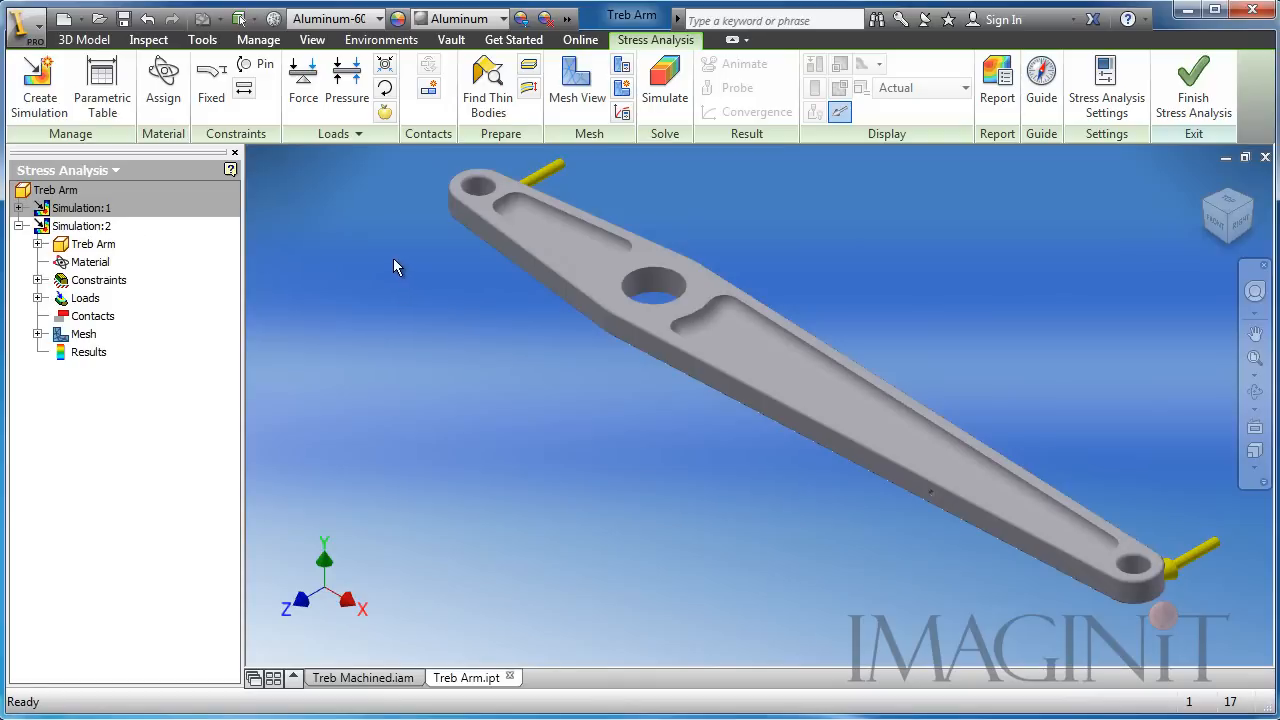
{"action": "left_click", "coordinate": [37, 244]}
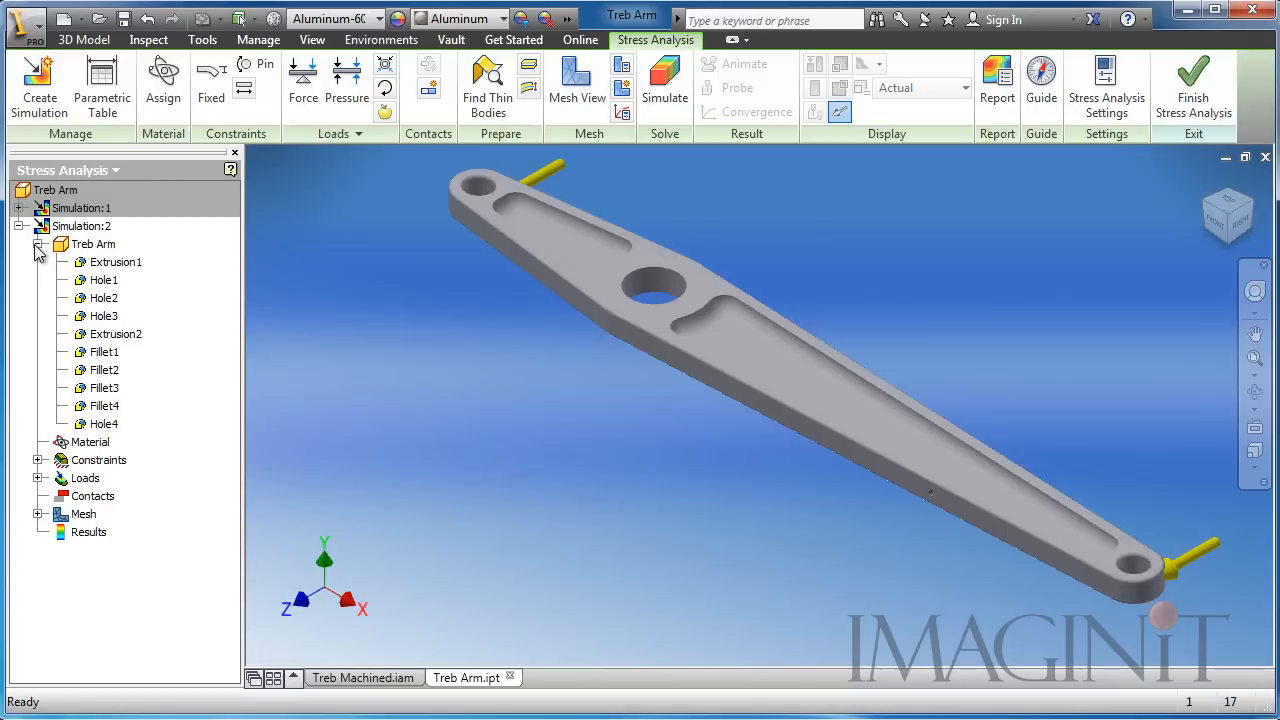
{"action": "left_click", "coordinate": [93, 244]}
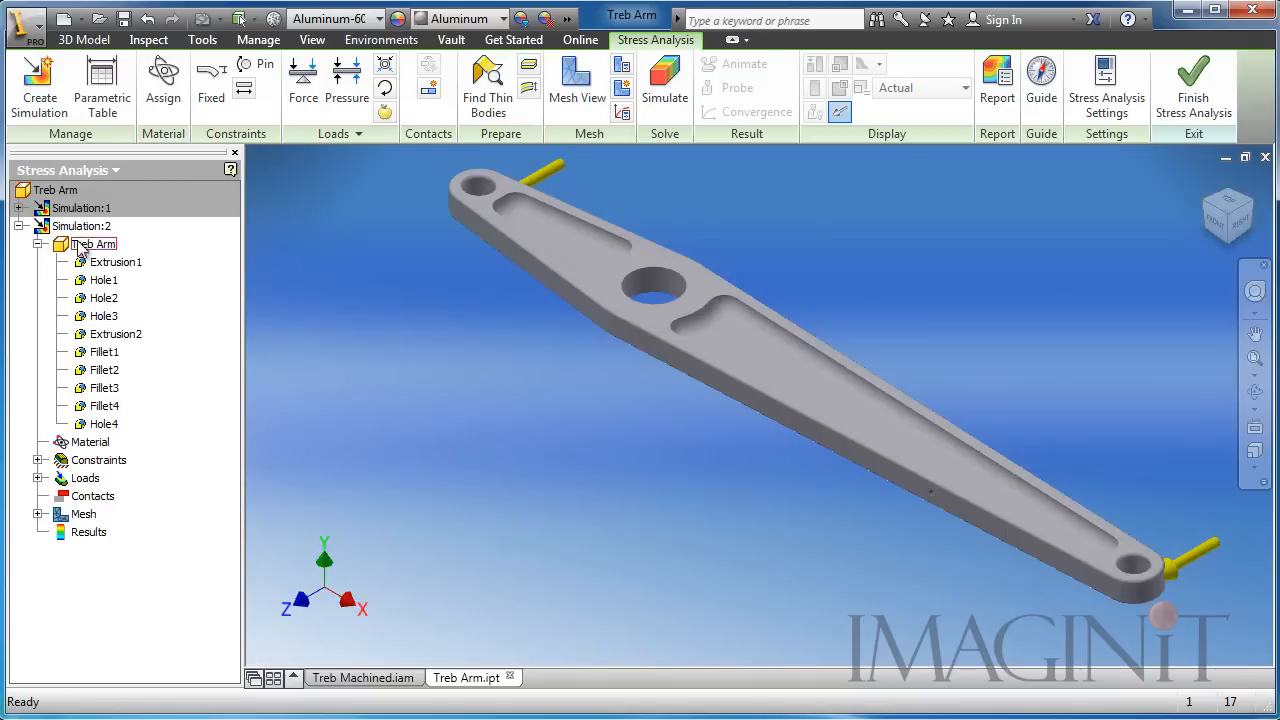
{"action": "right_click", "coordinate": [117, 344]}
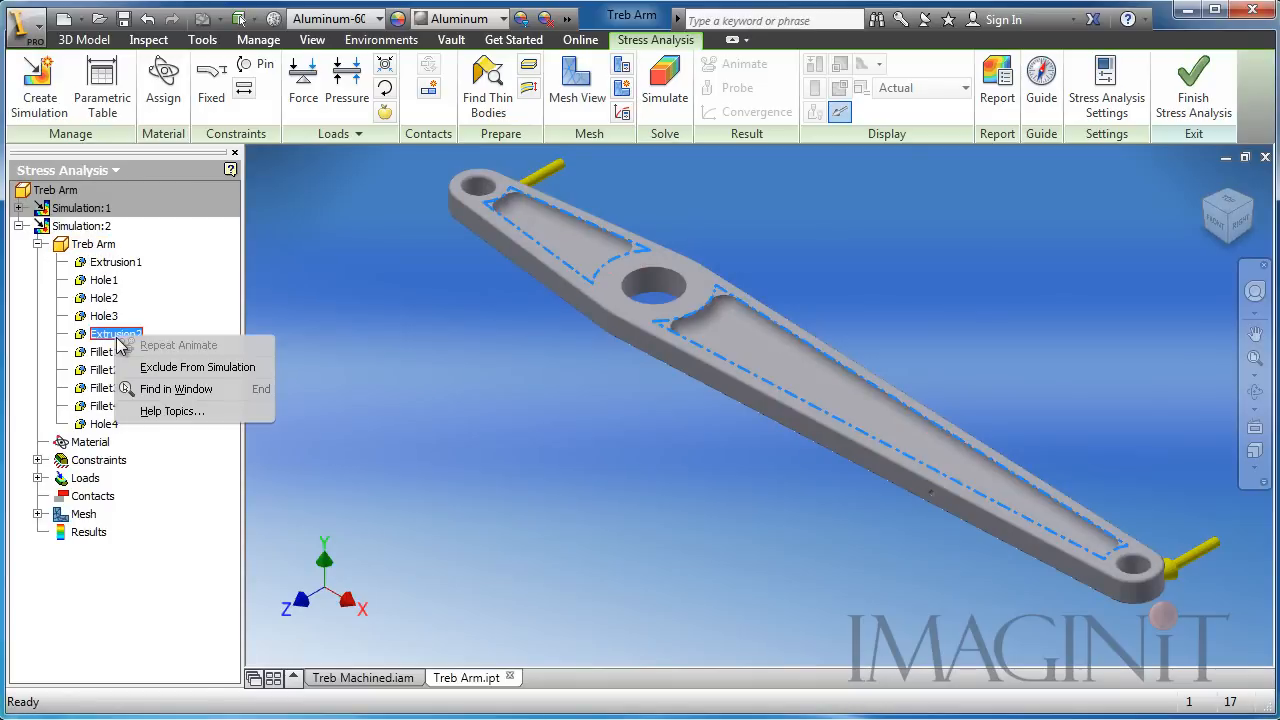
{"action": "left_click", "coordinate": [176, 368]}
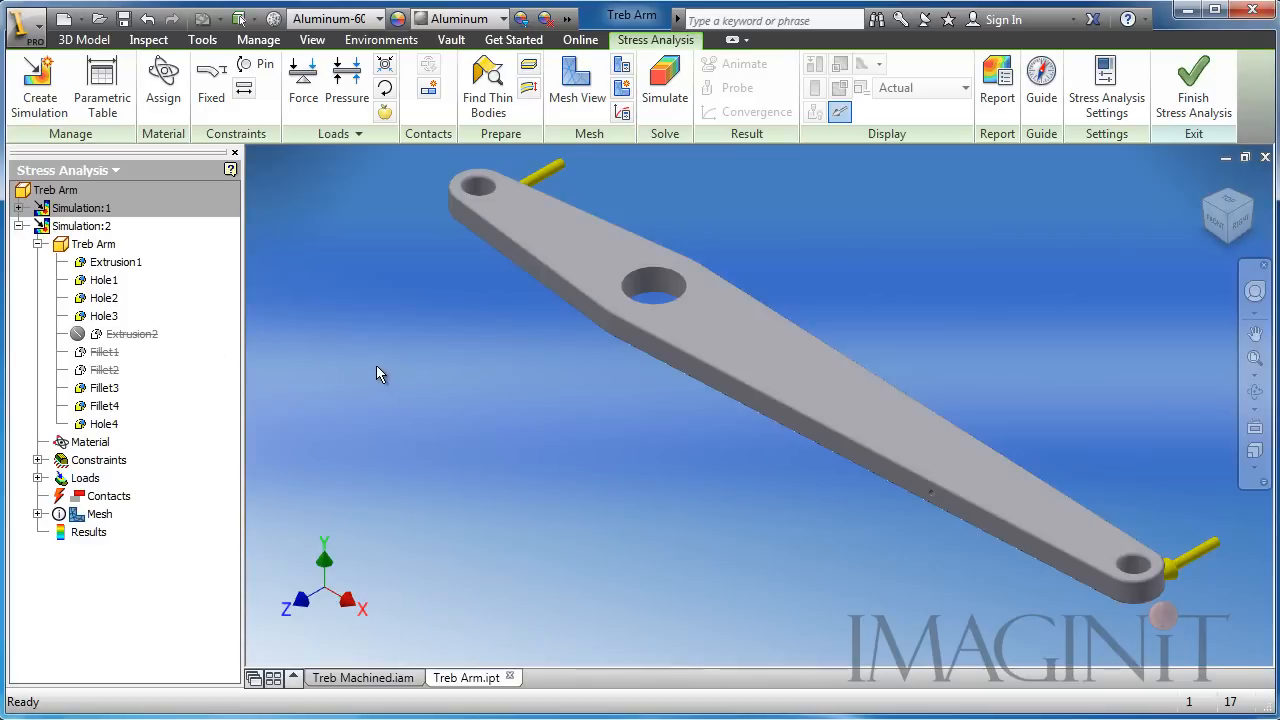
Run the simulation for the arm without pockets and display its Safety Factor result
{"action": "left_click", "coordinate": [665, 85]}
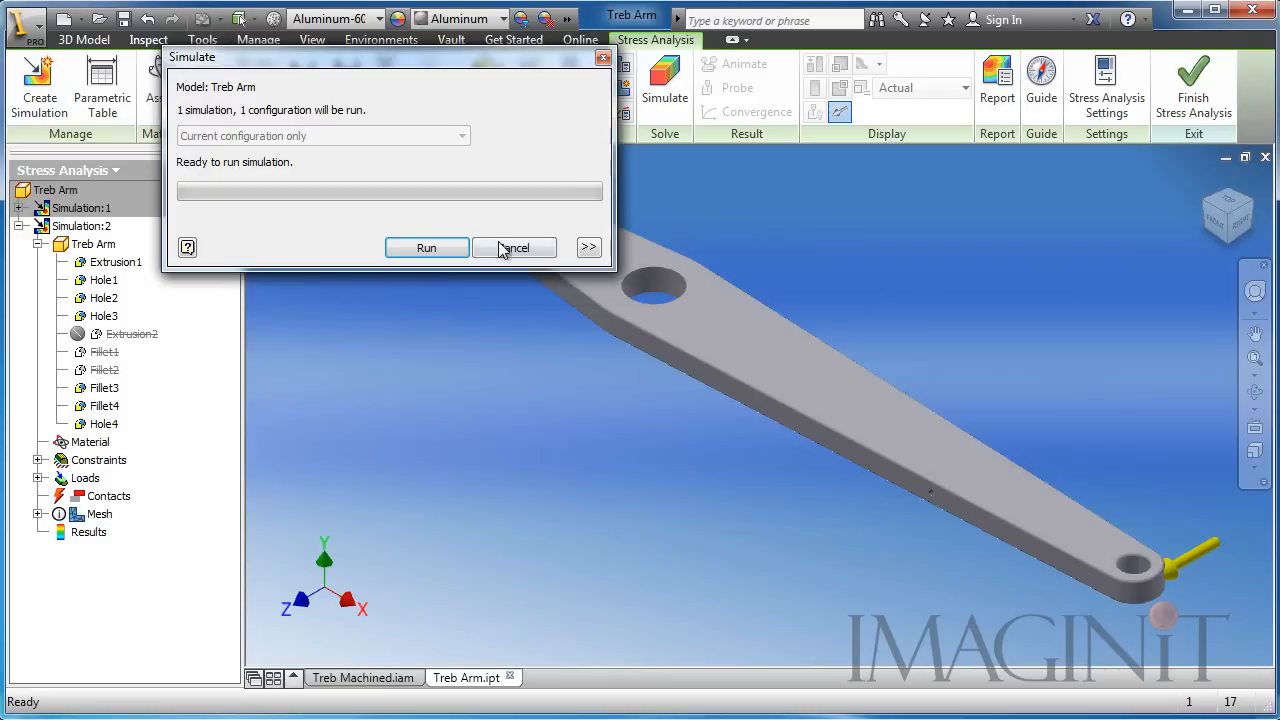
{"action": "left_click", "coordinate": [438, 247]}
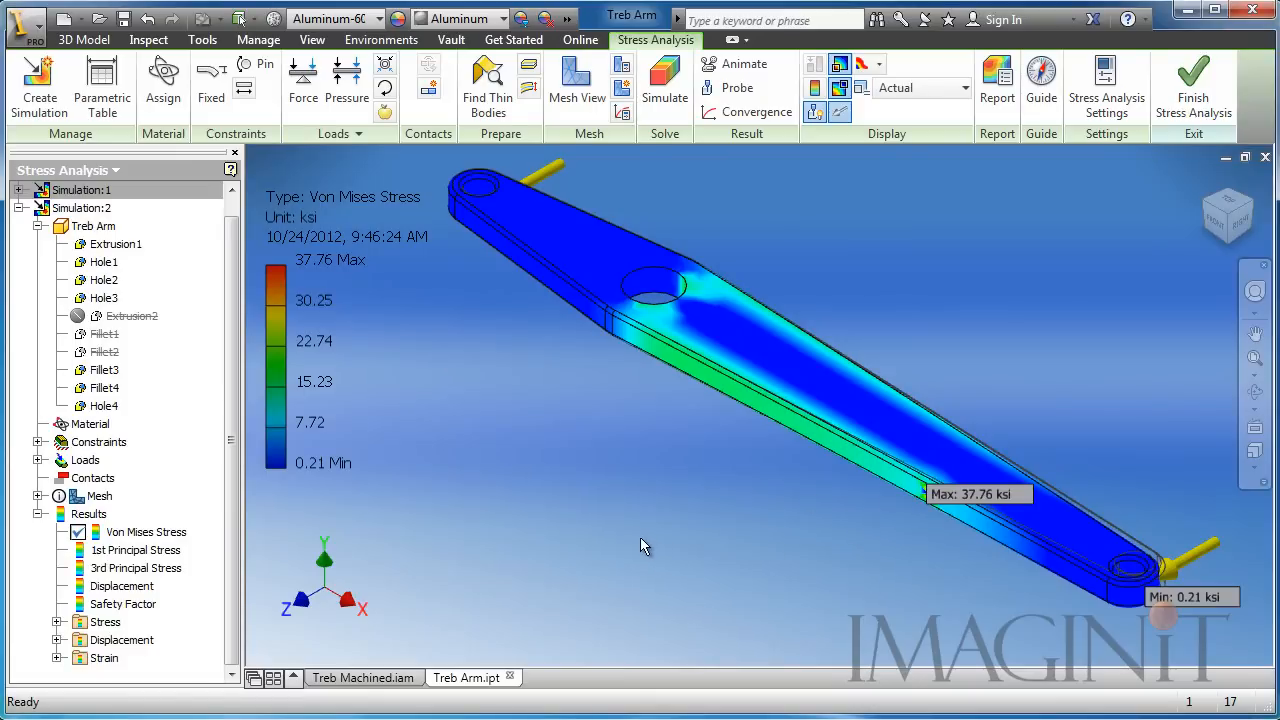
{"action": "double_click", "coordinate": [124, 604]}
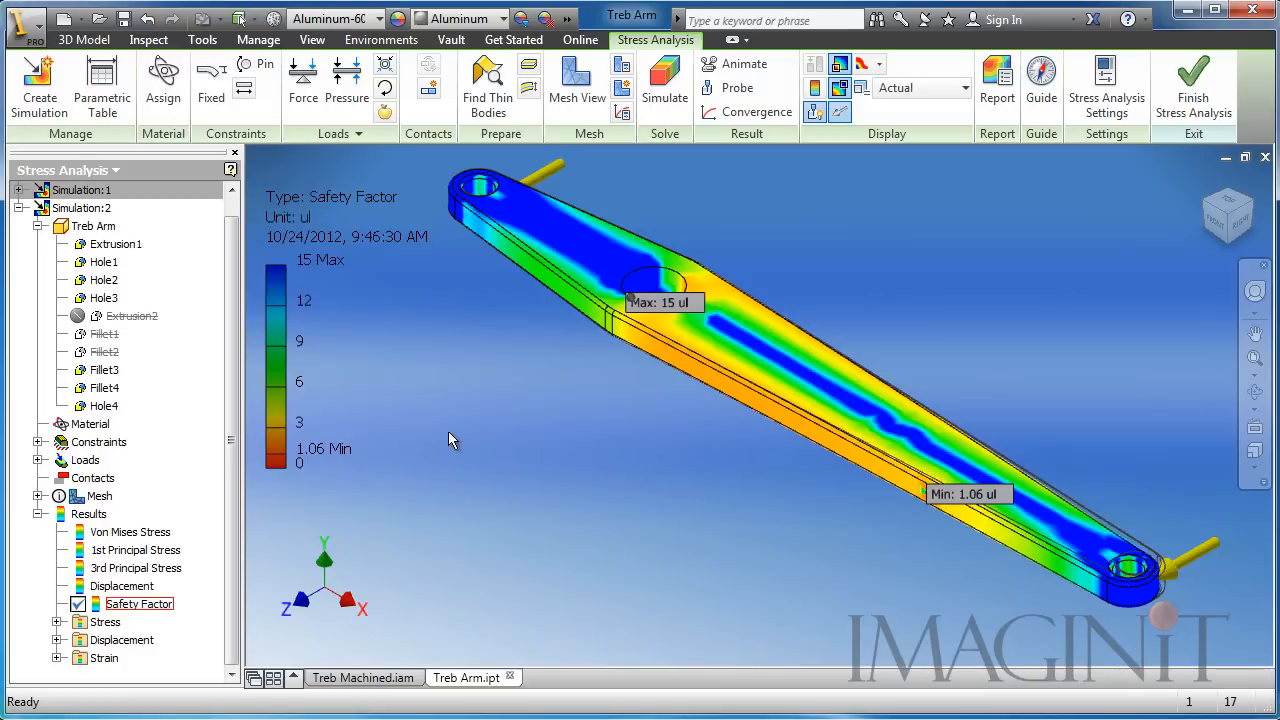
{"action": "middle_click_drag", "start_coordinate": [463, 437], "coordinate": [475, 441]}
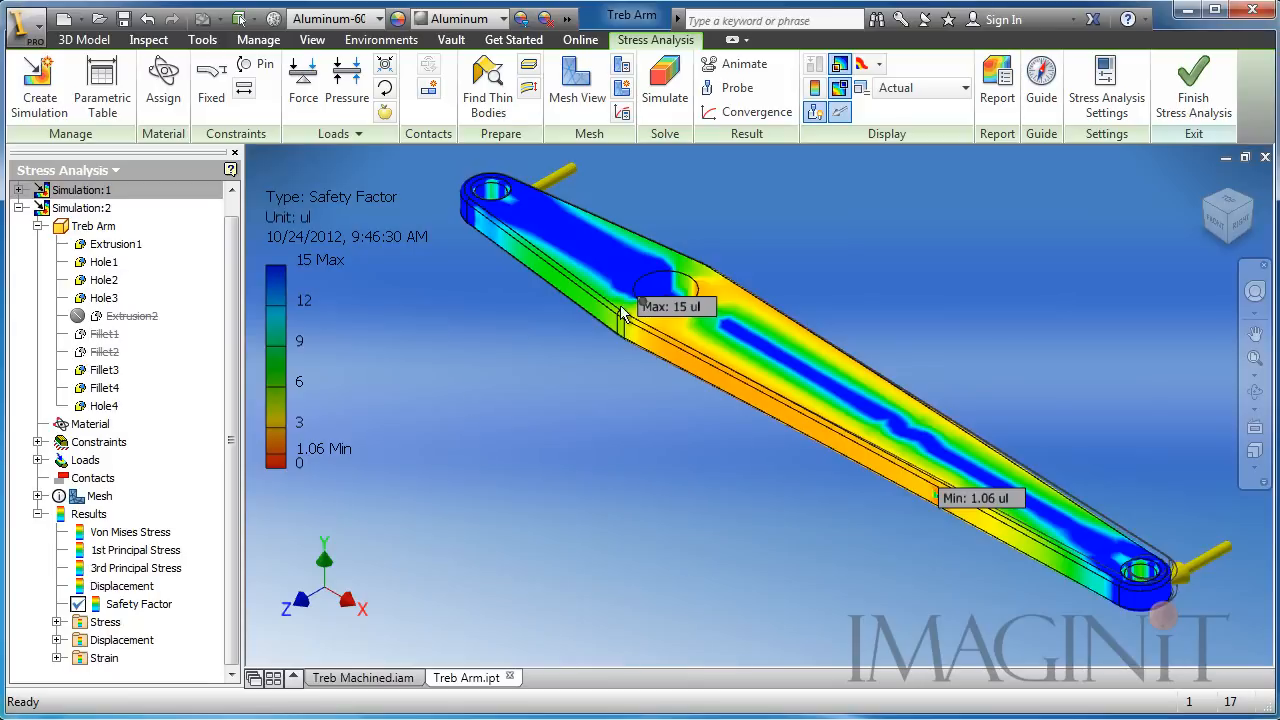
Finish the stress analysis and close the Treb Arm part to return to the Treb Machined assembly
{"action": "left_click", "coordinate": [1192, 97]}
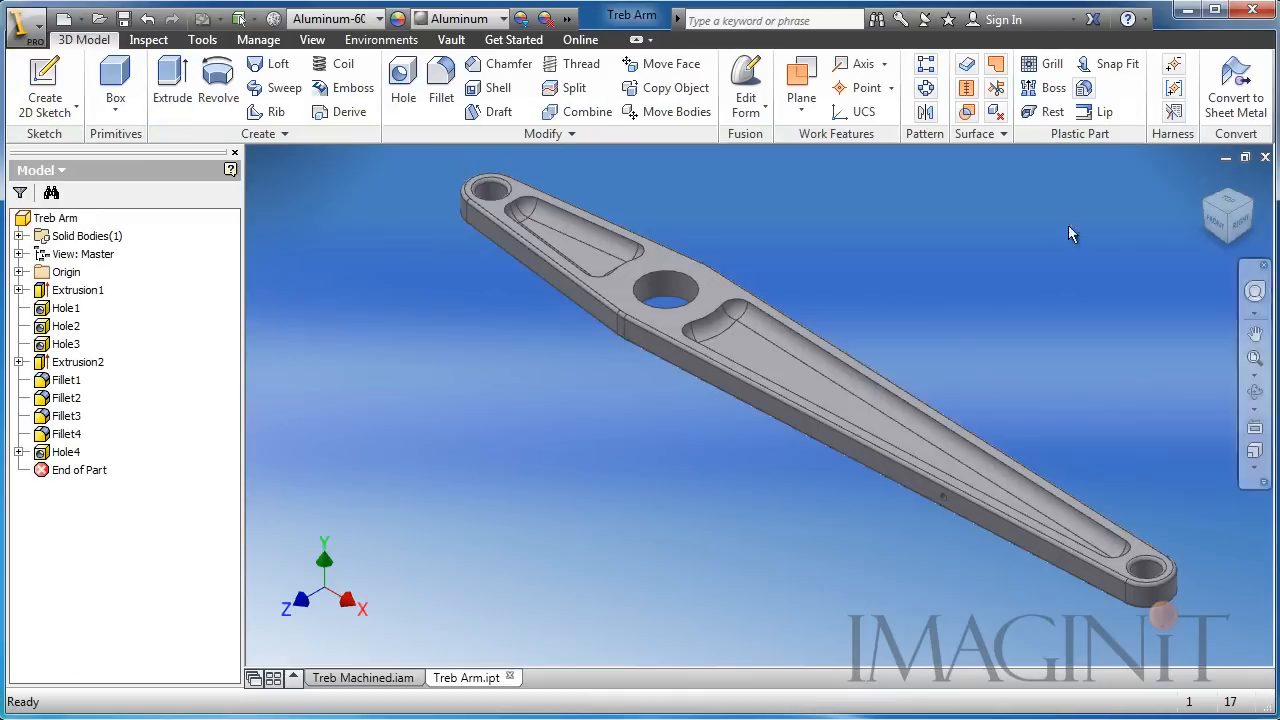
{"action": "left_click", "coordinate": [1264, 158]}
{"action": "left_click", "coordinate": [585, 407]}
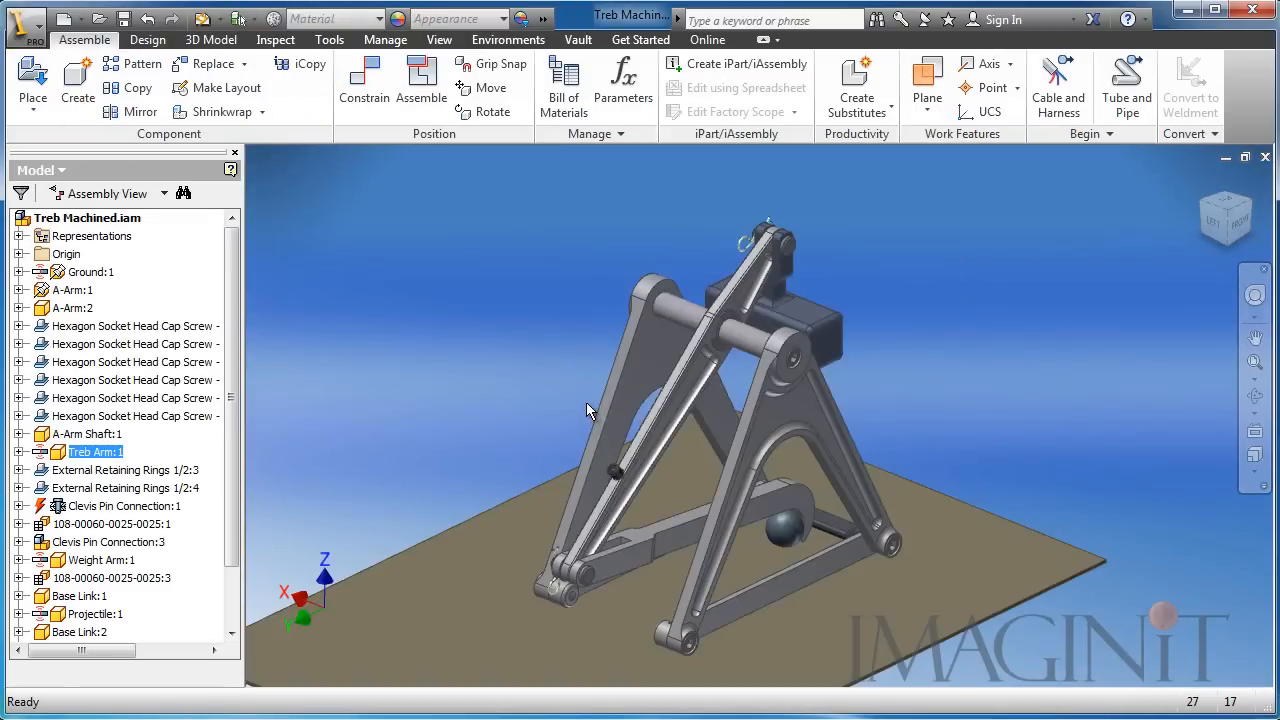
Open the Dynamic Simulation environment for the Treb Machined assembly
{"action": "mouse_move", "coordinate": [503, 369]}
{"action": "middle_mouse_down", "text": "shift"}
{"action": "mouse_move", "coordinate": [494, 380]}
{"action": "mouse_move", "coordinate": [543, 341]}
{"action": "mouse_move", "coordinate": [489, 364]}
{"action": "middle_mouse_up", "text": "shift"}
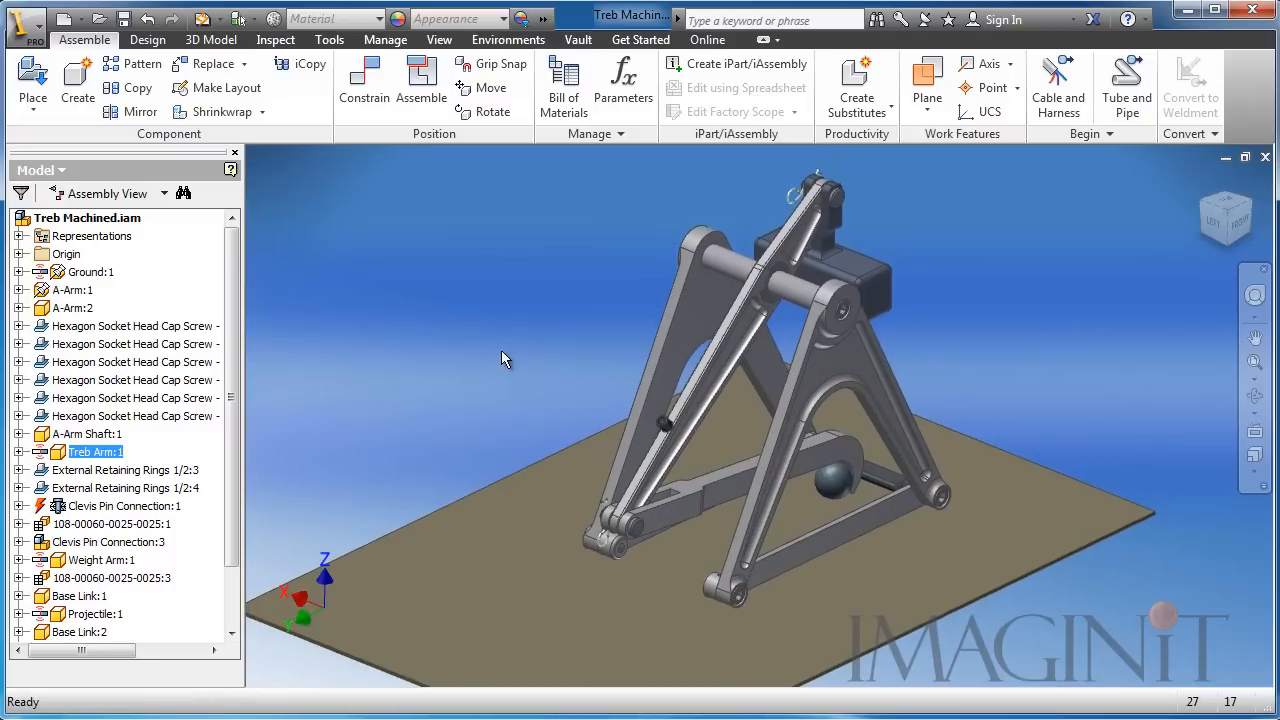
{"action": "left_click", "coordinate": [510, 40]}
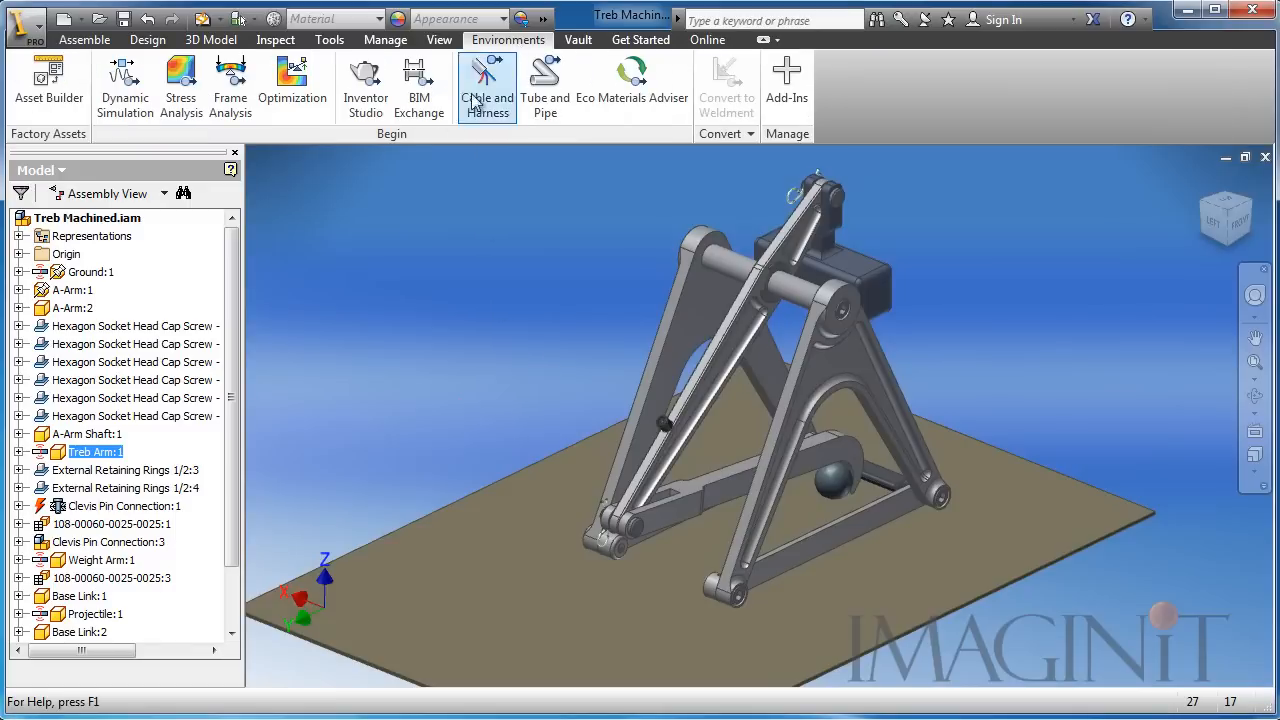
{"action": "left_click", "coordinate": [127, 90]}
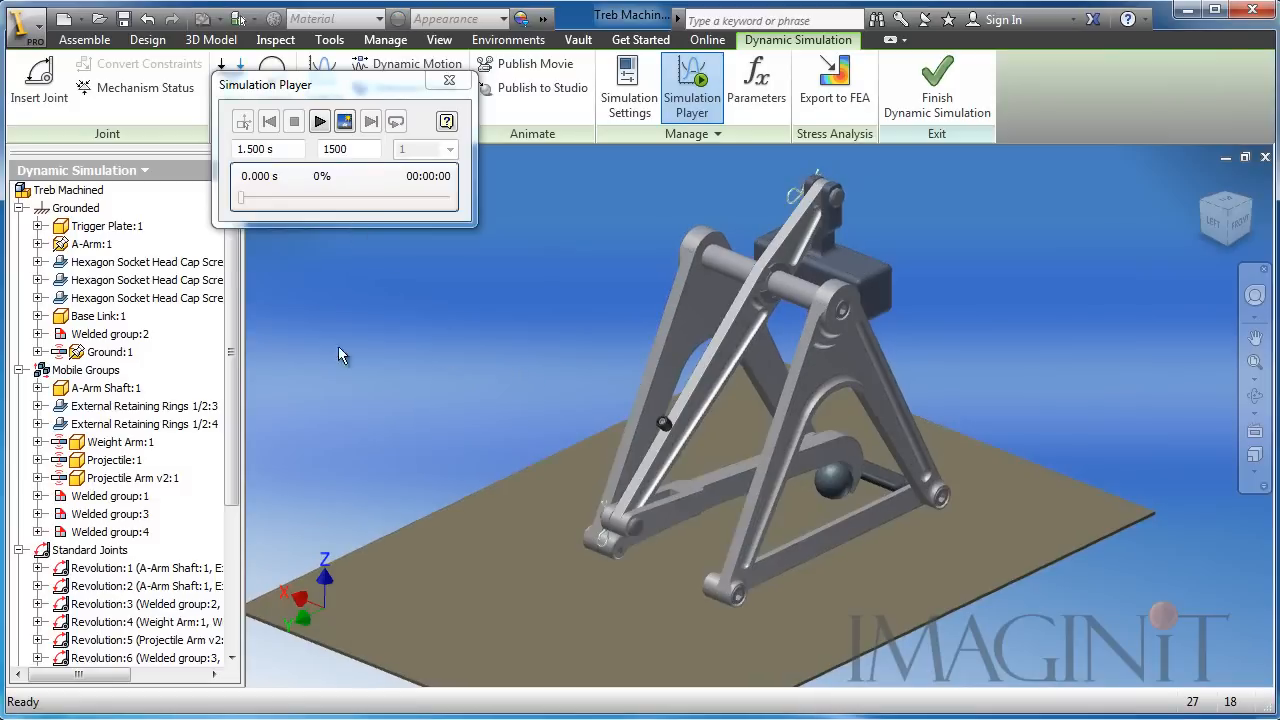
Collapse every group in the Dynamic Simulation browser and move the Simulation Player clear of the browser and ribbon
{"action": "left_click", "coordinate": [18, 208]}
{"action": "left_click", "coordinate": [18, 226]}
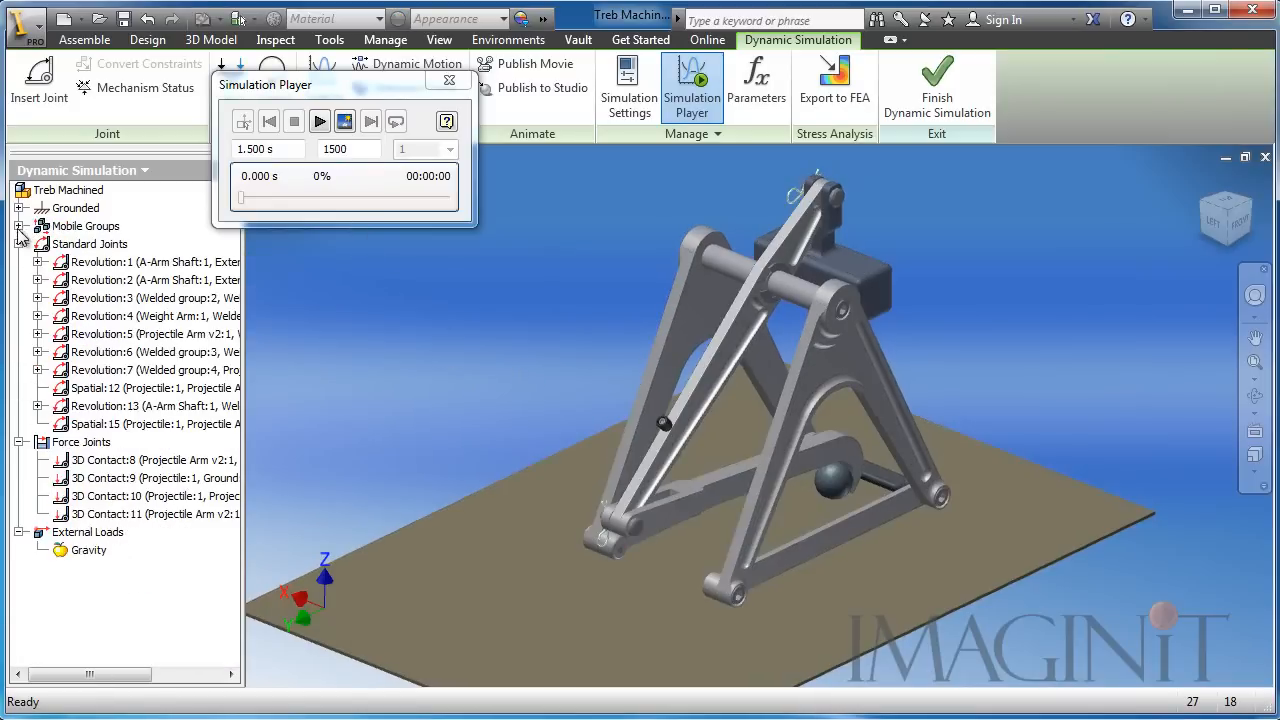
{"action": "left_click", "coordinate": [18, 244]}
{"action": "left_click", "coordinate": [18, 262]}
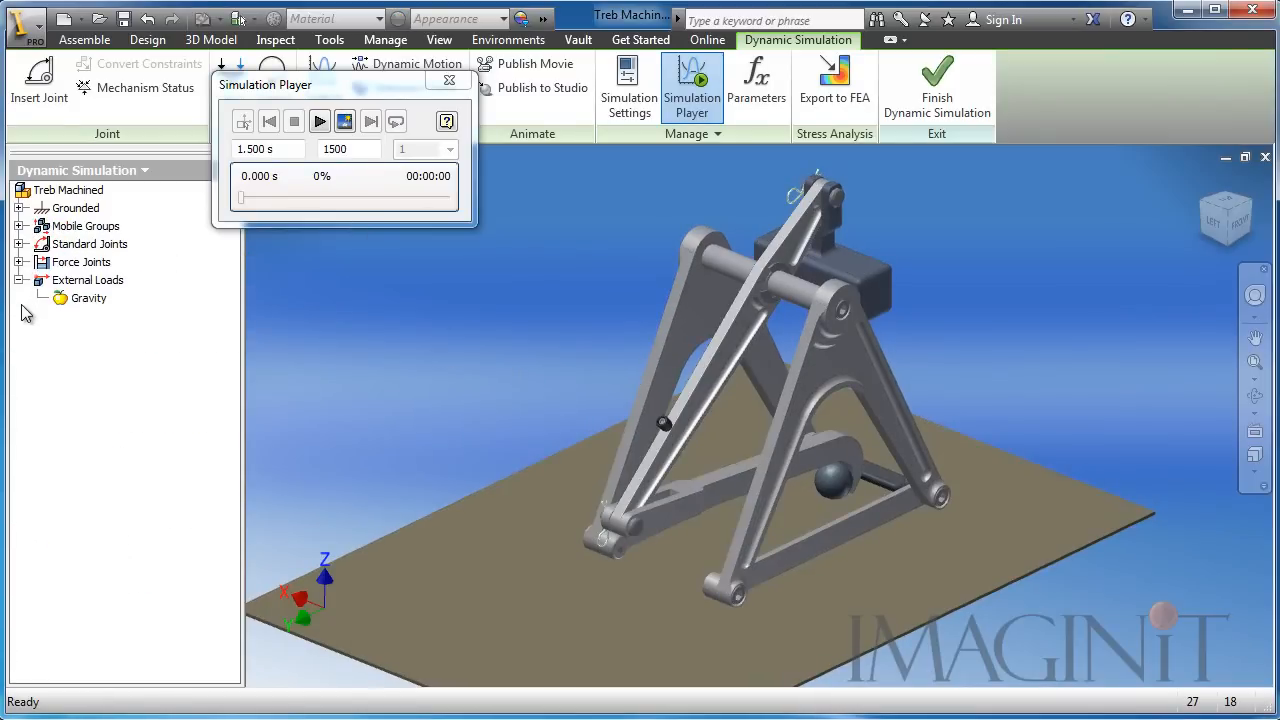
{"action": "left_click", "coordinate": [18, 280]}
{"action": "left_click_drag", "start_coordinate": [367, 95], "coordinate": [407, 174]}
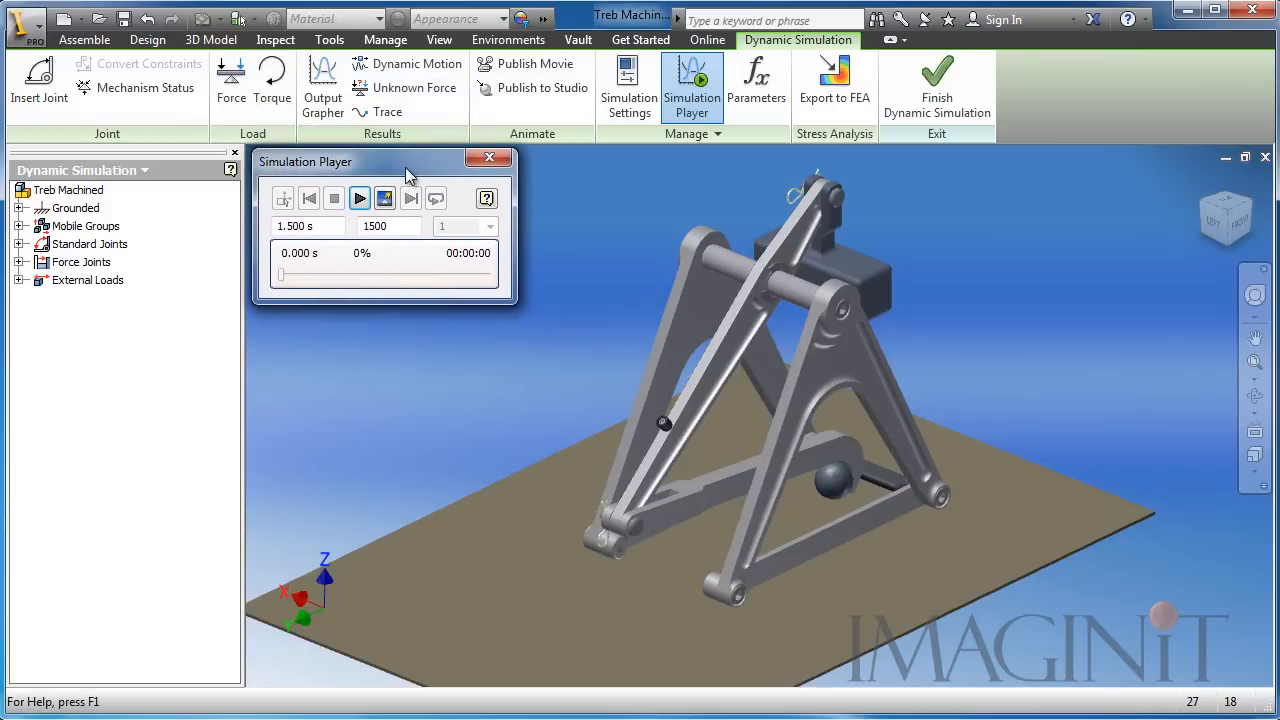
Examine the trebuchet's grounded components, mobile groups, standard joints, force joints and external loads one group at a time
{"action": "middle_click_drag", "start_coordinate": [929, 546], "coordinate": [830, 532], "text": "shift"}
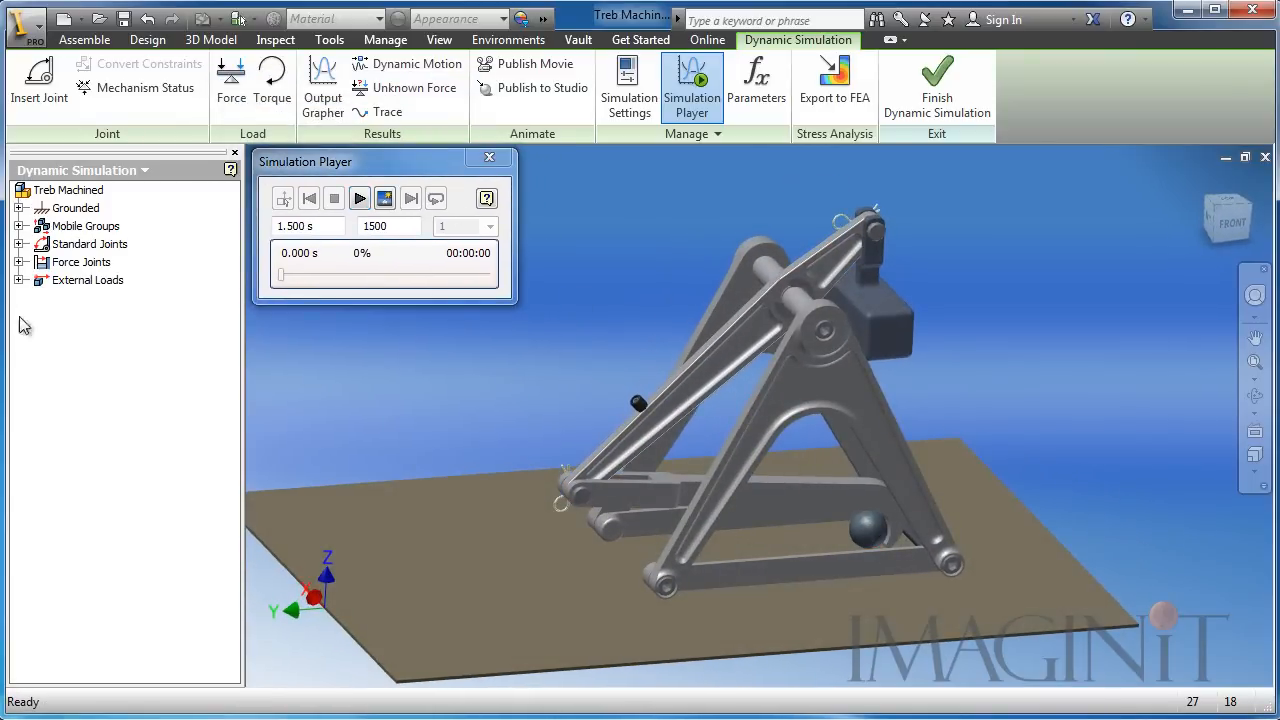
{"action": "left_click", "coordinate": [18, 208]}
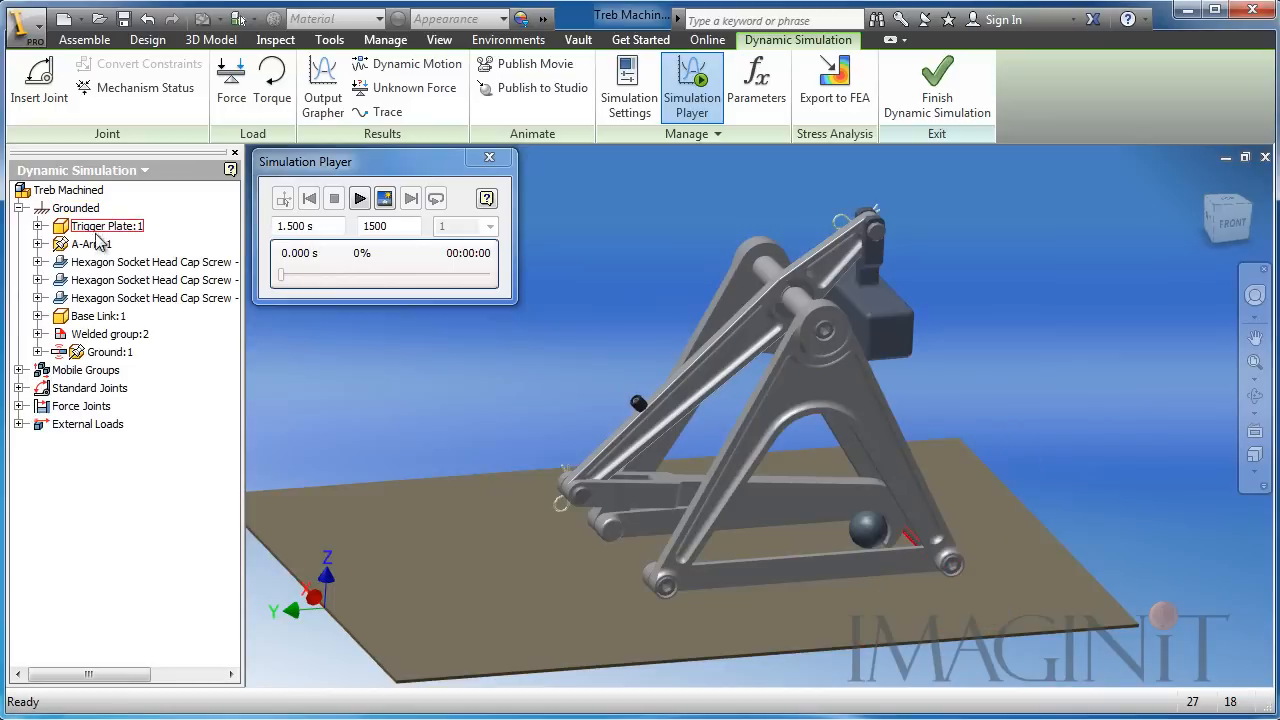
{"action": "left_click", "coordinate": [18, 208]}
{"action": "left_click", "coordinate": [18, 226]}
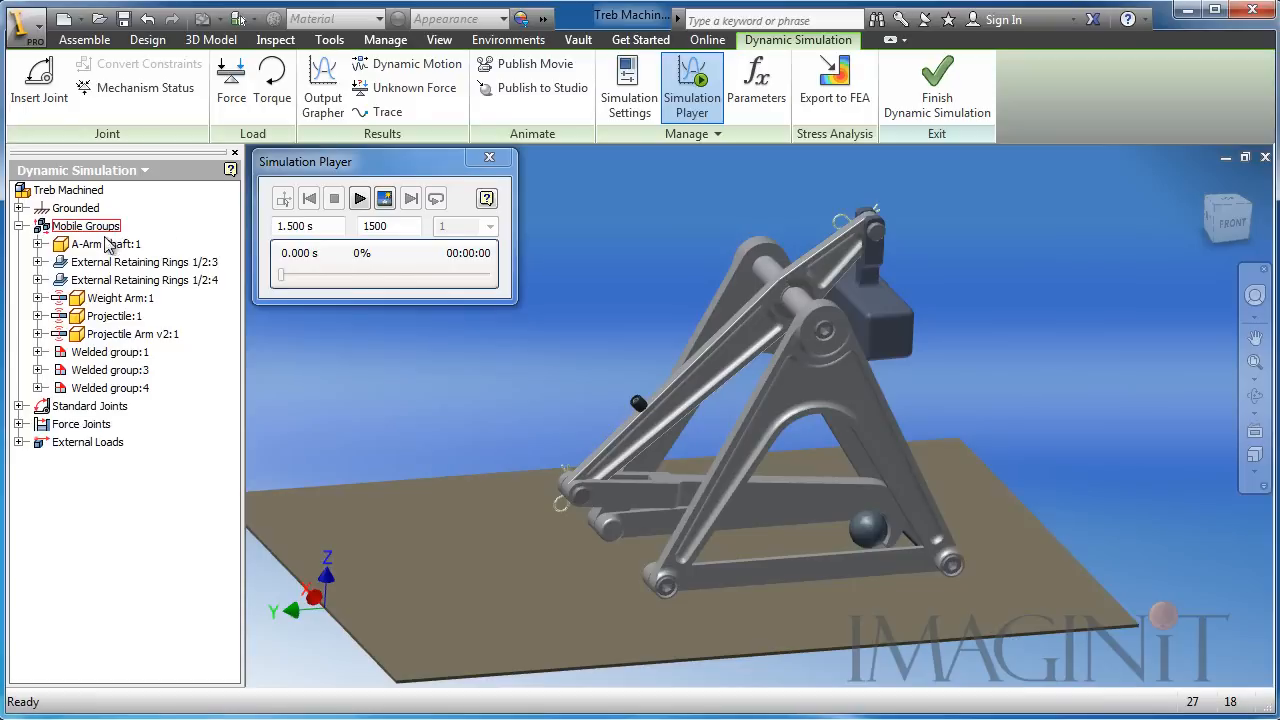
{"action": "left_click", "coordinate": [18, 226]}
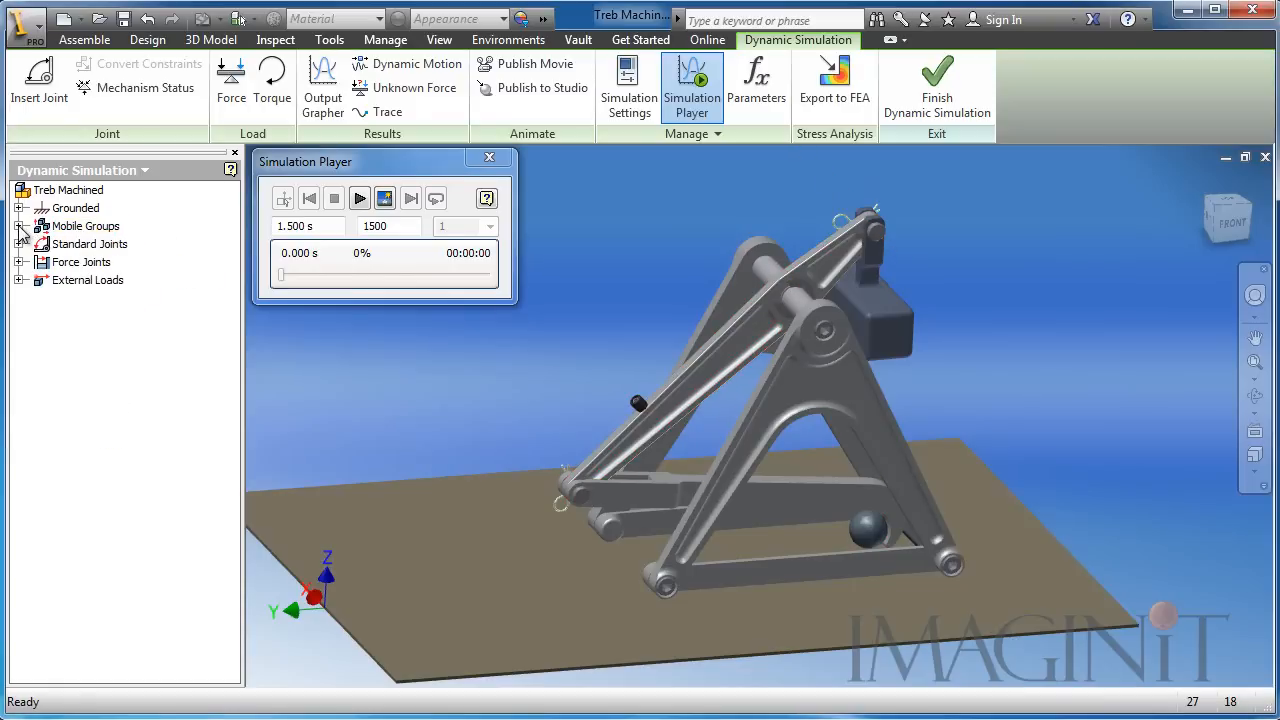
{"action": "left_click", "coordinate": [18, 244]}
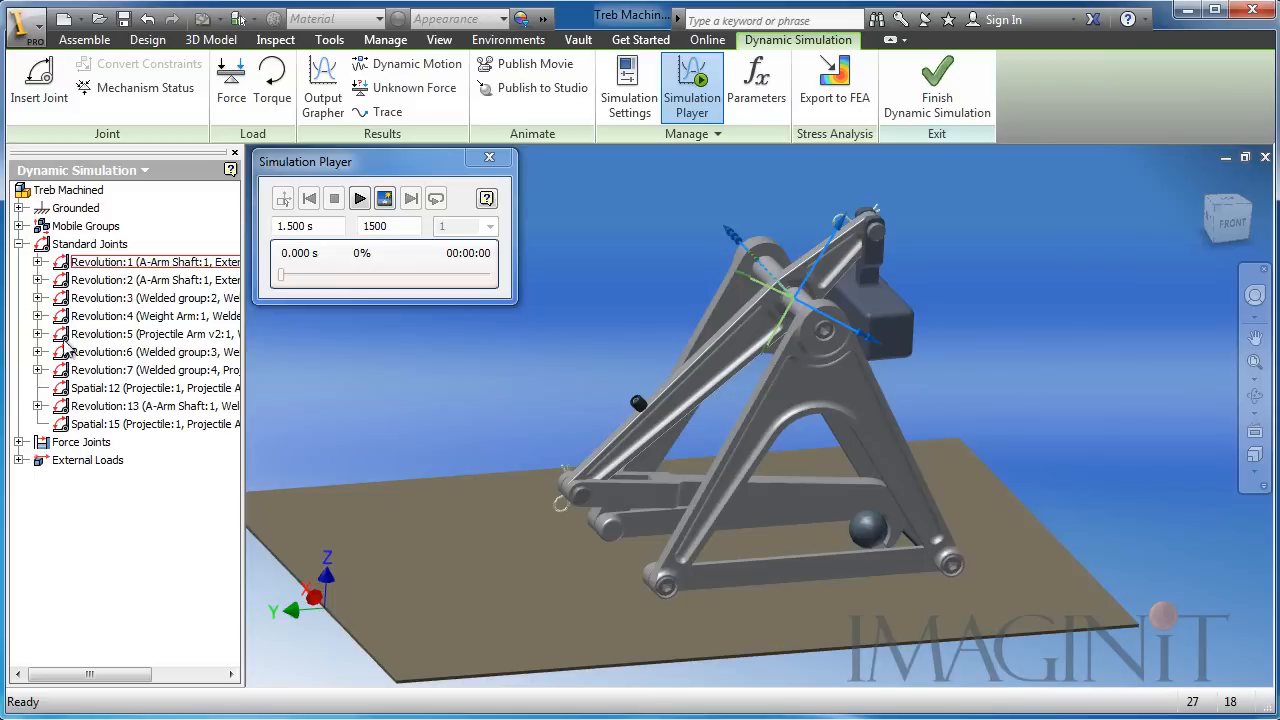
{"action": "left_click", "coordinate": [18, 244]}
{"action": "left_click", "coordinate": [18, 262]}
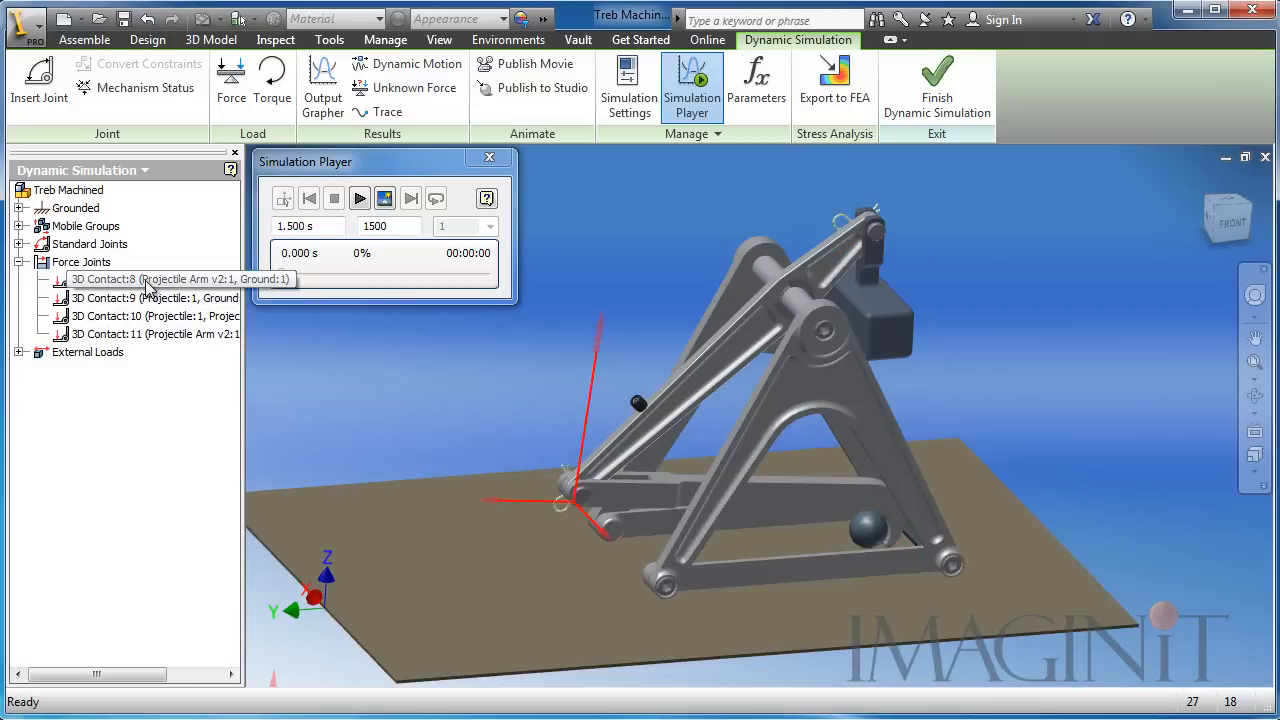
{"action": "left_click", "coordinate": [18, 262]}
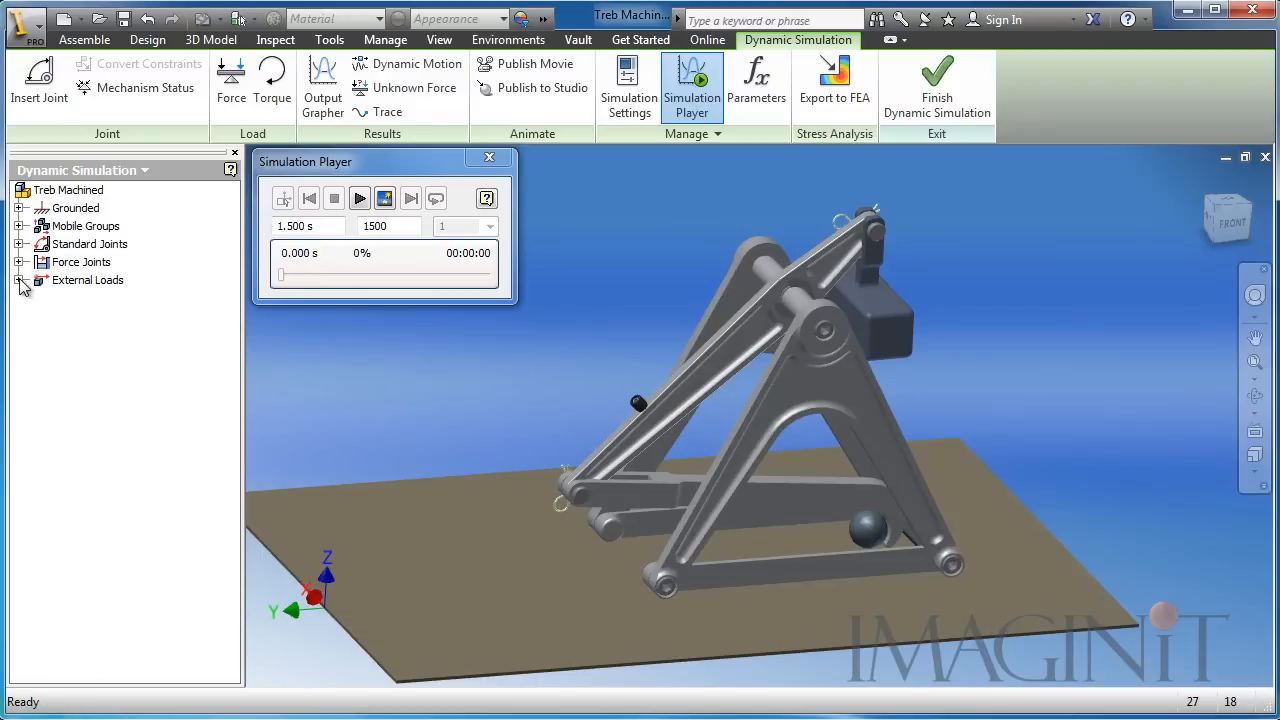
{"action": "left_click", "coordinate": [18, 280]}
{"action": "left_click", "coordinate": [18, 280]}
Turn off automatic conversion of constraints to standard joints without maintaining the existing joints, and check the grounded components
{"action": "left_click", "coordinate": [630, 95]}
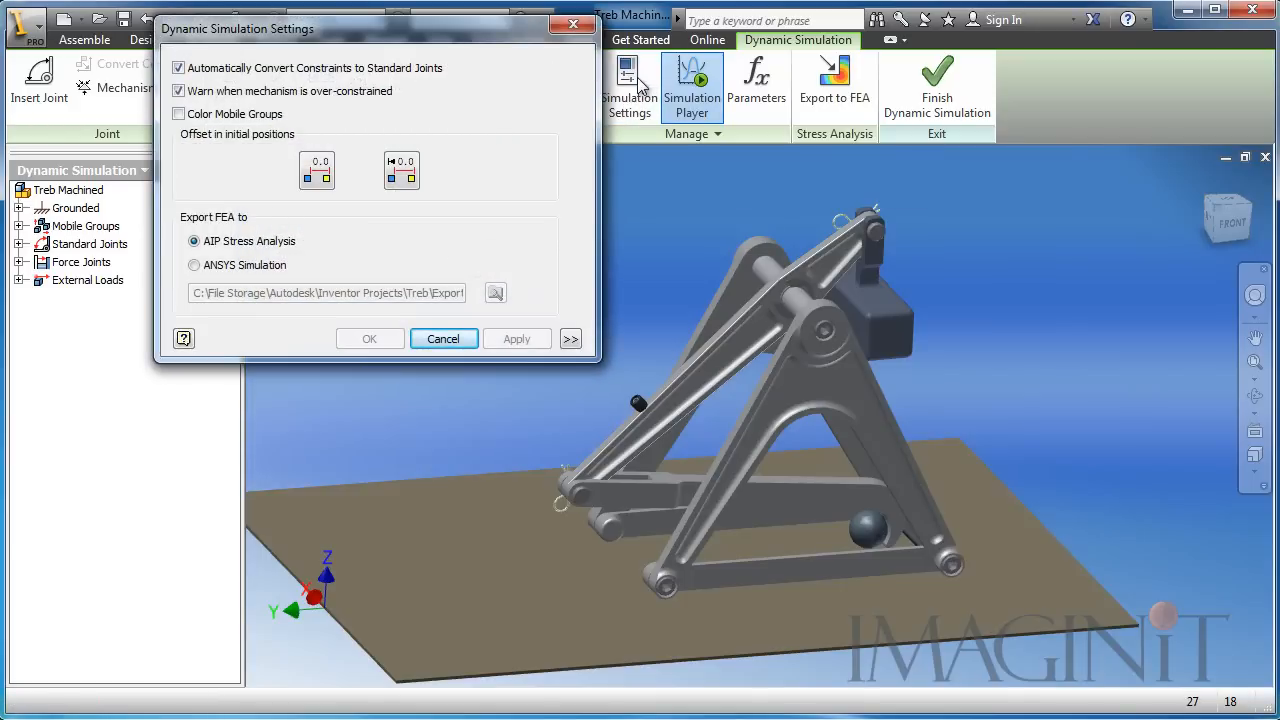
{"action": "left_click", "coordinate": [179, 68]}
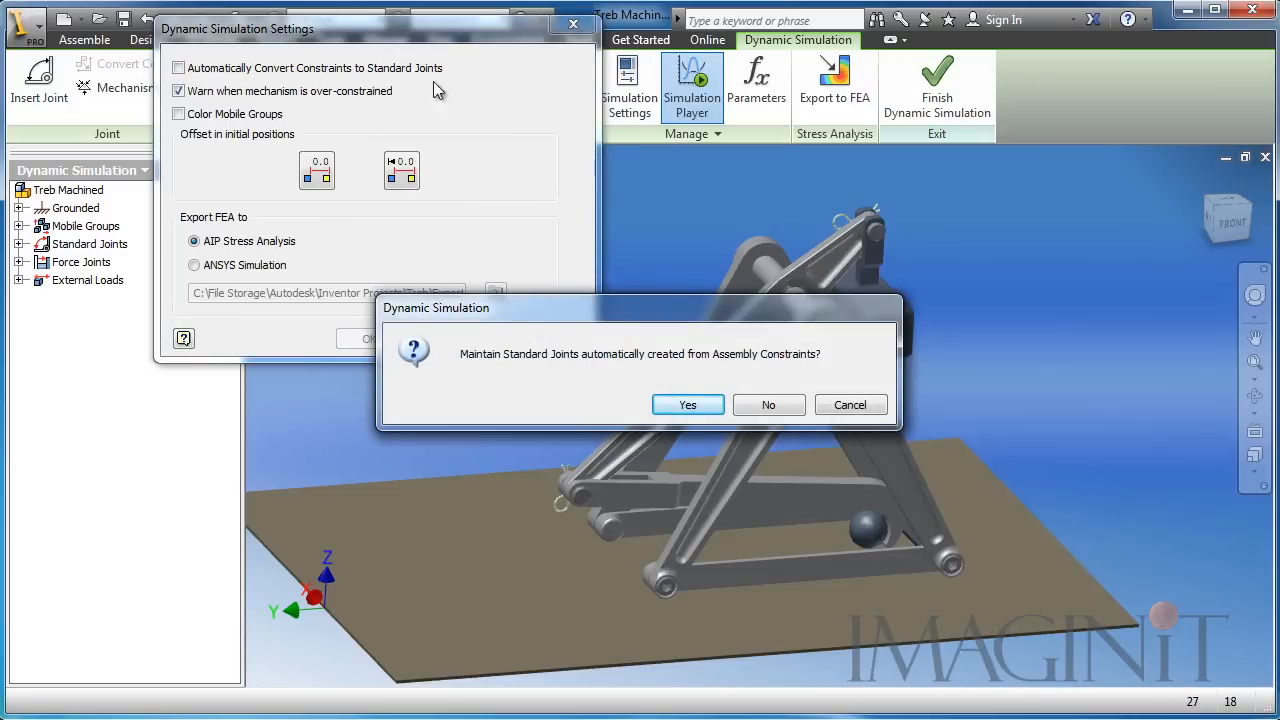
{"action": "left_click", "coordinate": [770, 406]}
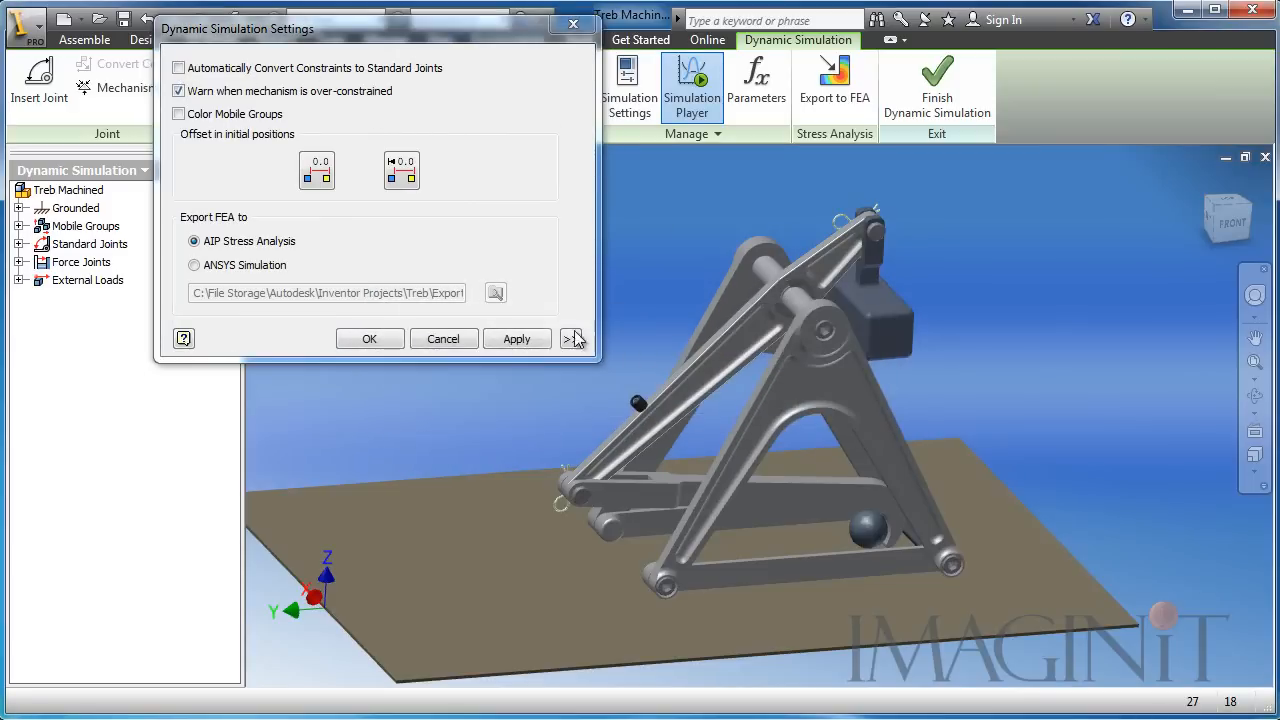
{"action": "left_click", "coordinate": [369, 340]}
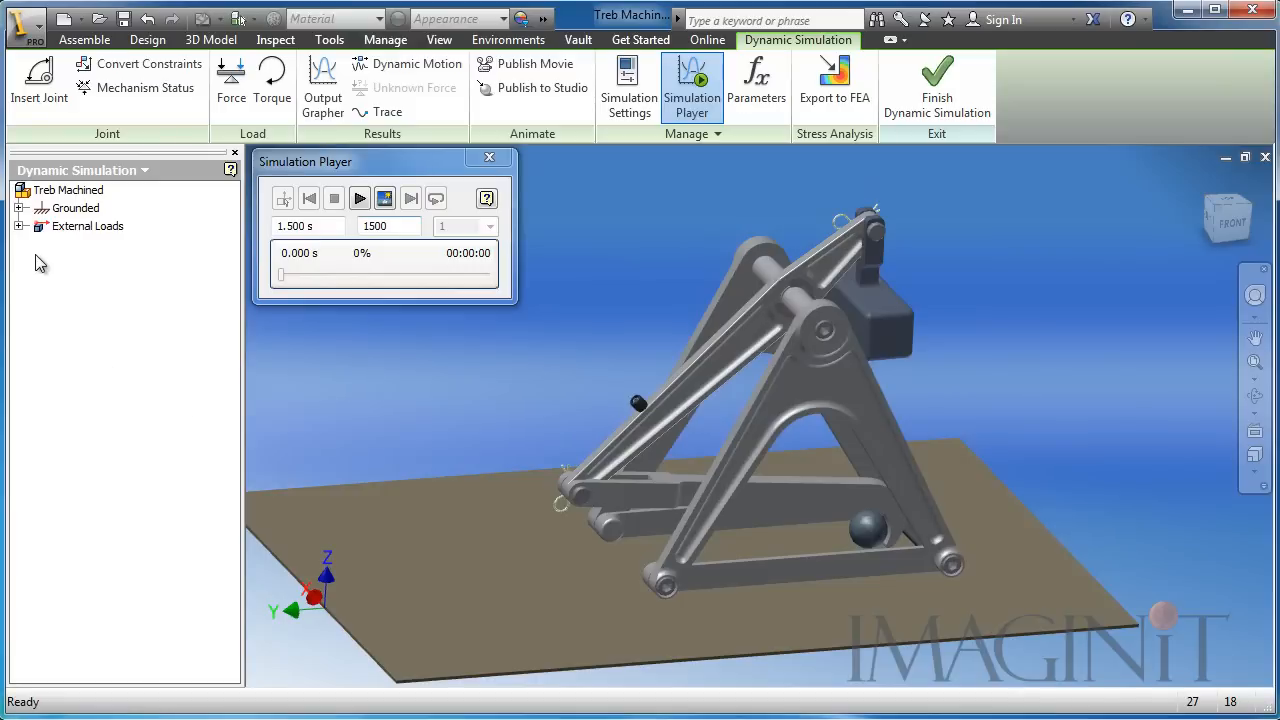
{"action": "left_click", "coordinate": [18, 208]}
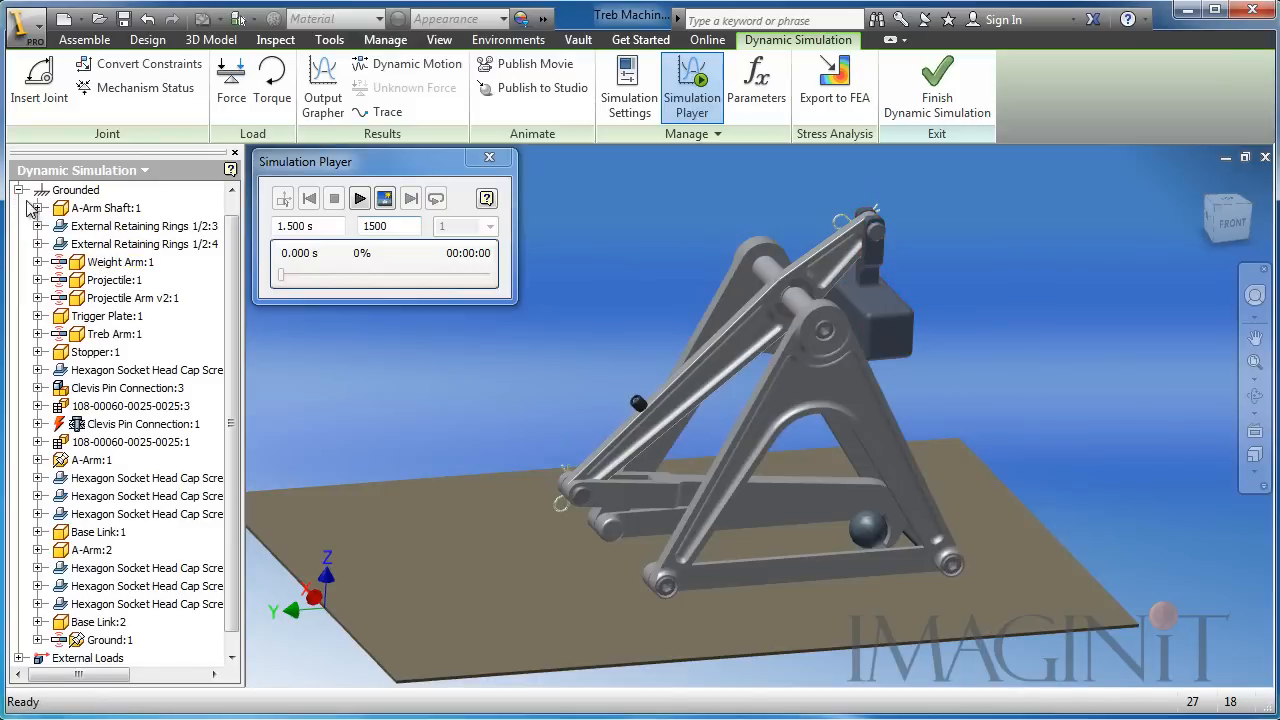
{"action": "left_click", "coordinate": [18, 190]}
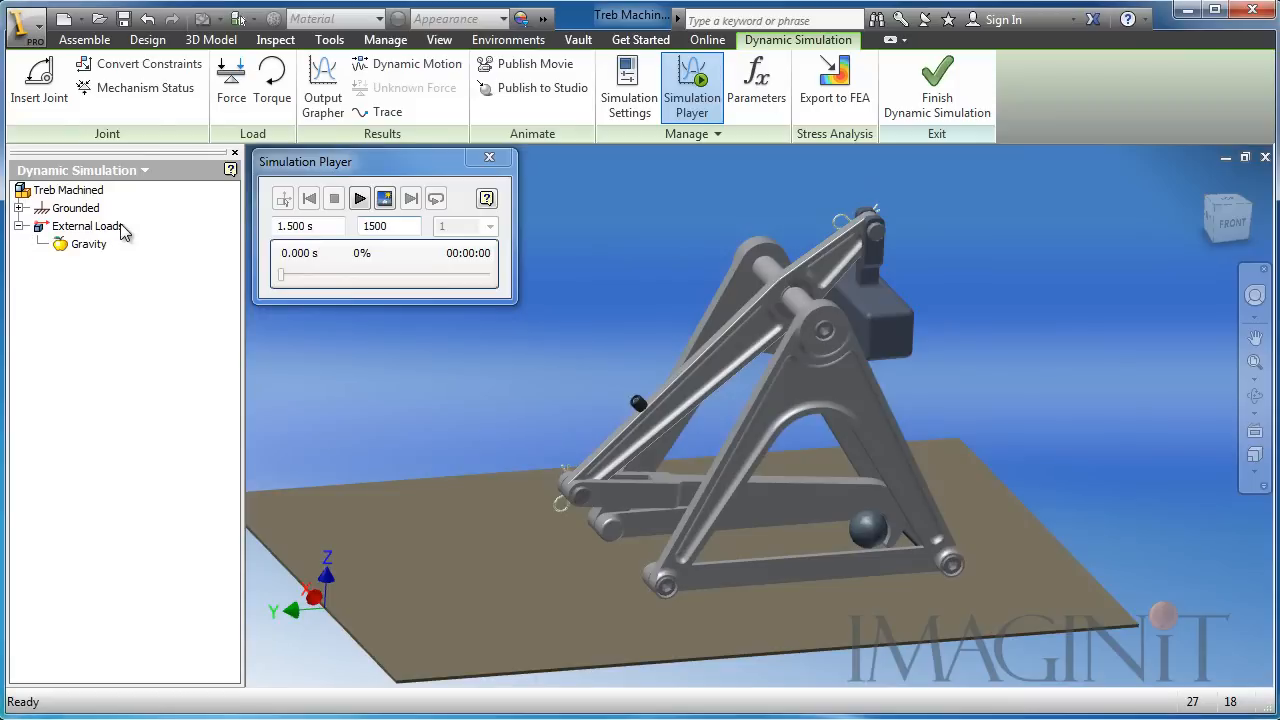
Suppress the Gravity load of the simulation
{"action": "left_click", "coordinate": [87, 247]}
{"action": "right_click", "coordinate": [87, 250]}
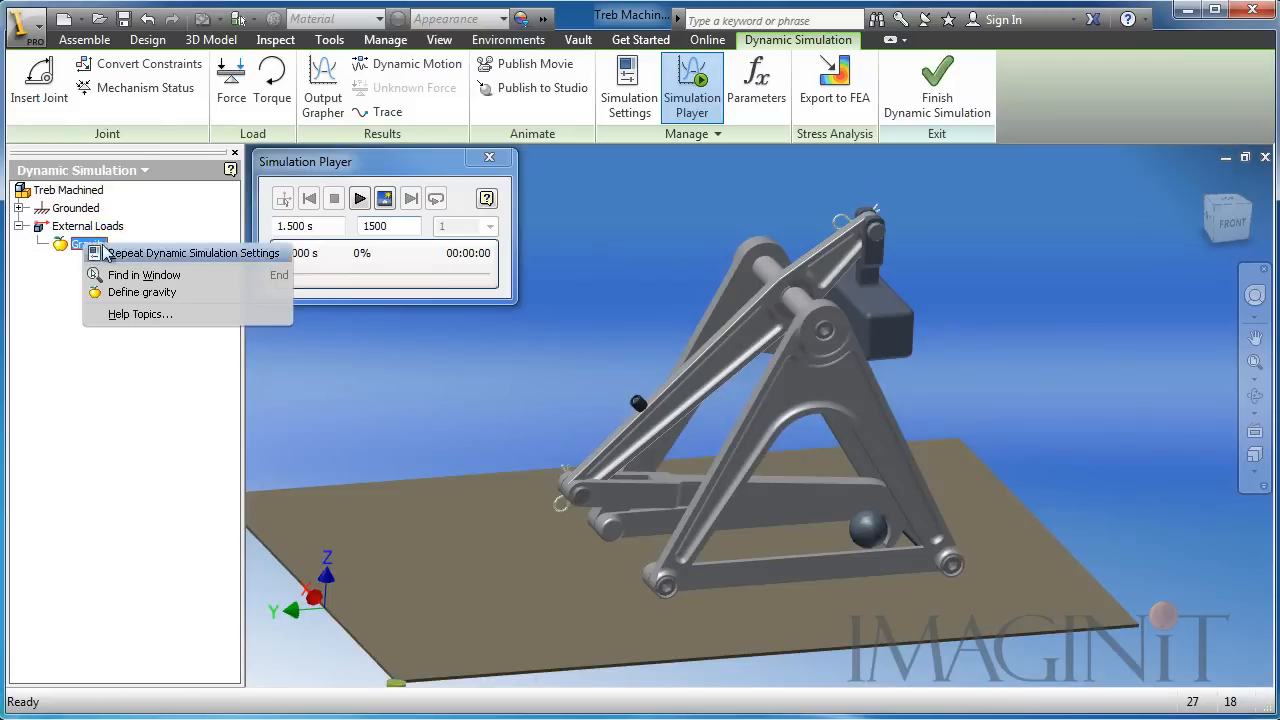
{"action": "left_click", "coordinate": [155, 296]}
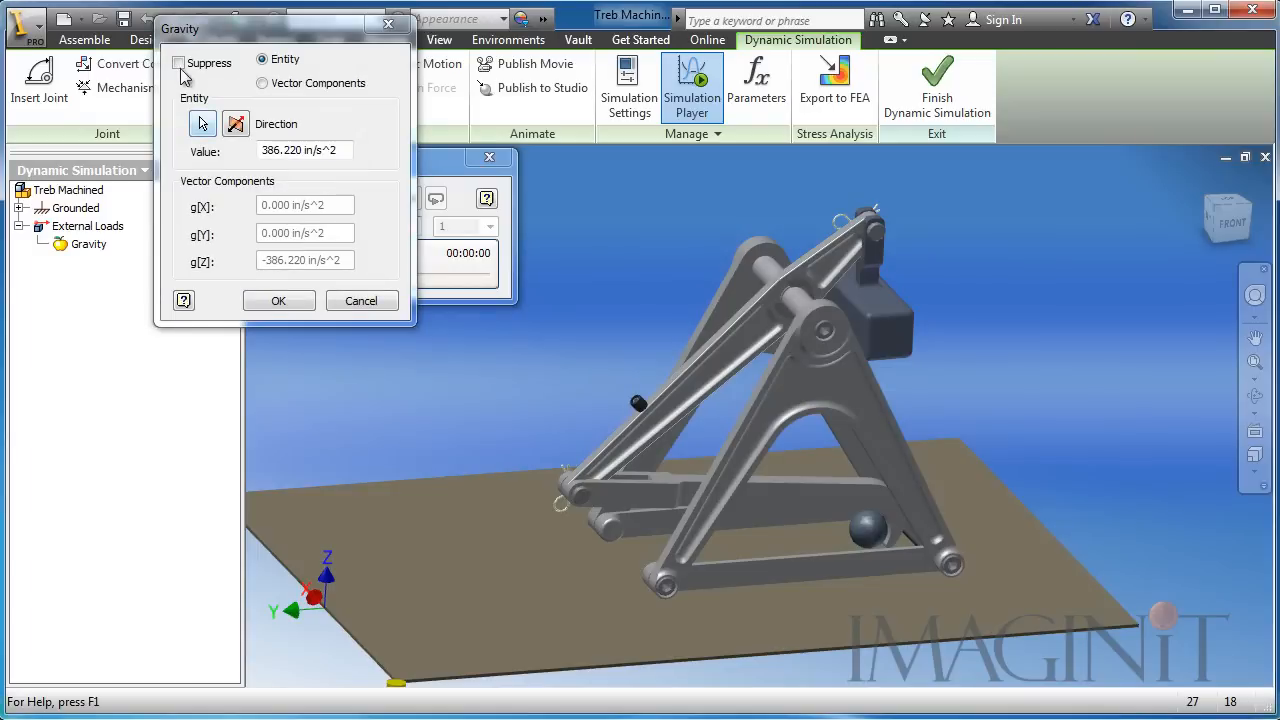
{"action": "left_click", "coordinate": [178, 63]}
{"action": "left_click", "coordinate": [280, 301]}
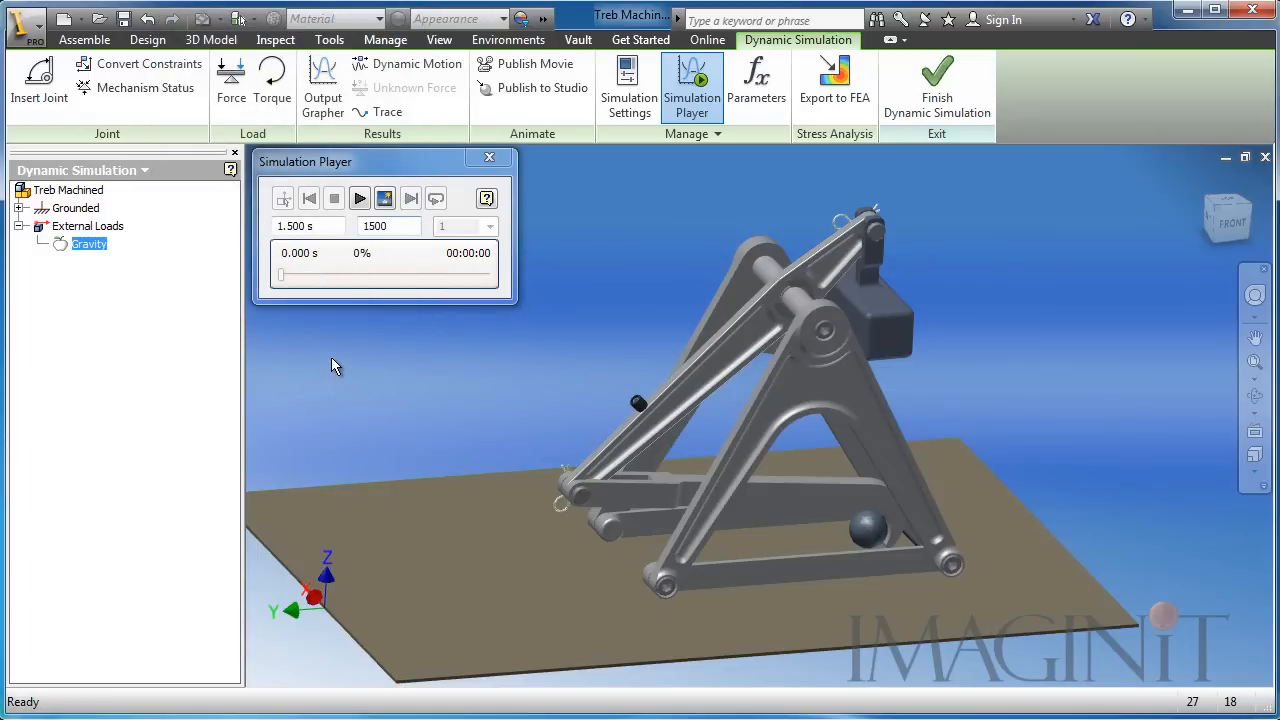
Turn on automatic conversion of constraints to standard joints in the Dynamic Simulation settings
{"action": "middle_click_drag", "start_coordinate": [461, 383], "coordinate": [488, 383]}
{"action": "left_click", "coordinate": [630, 85]}
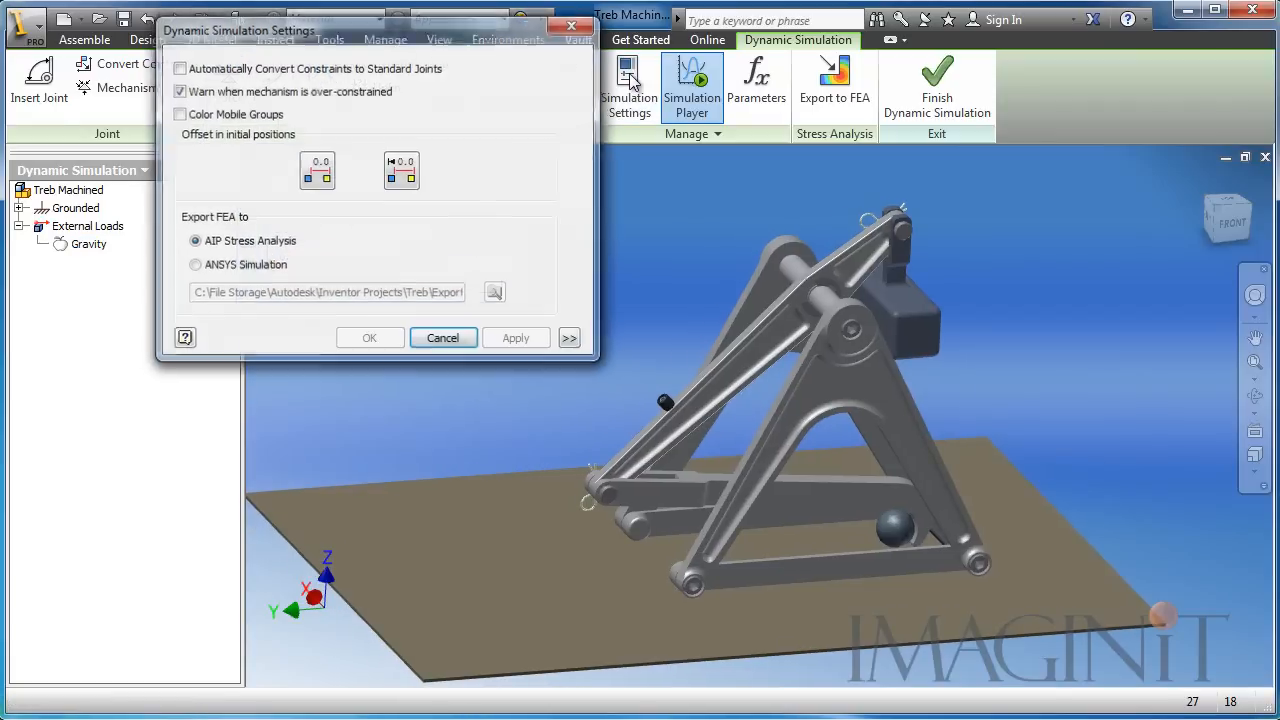
{"action": "left_click", "coordinate": [179, 68]}
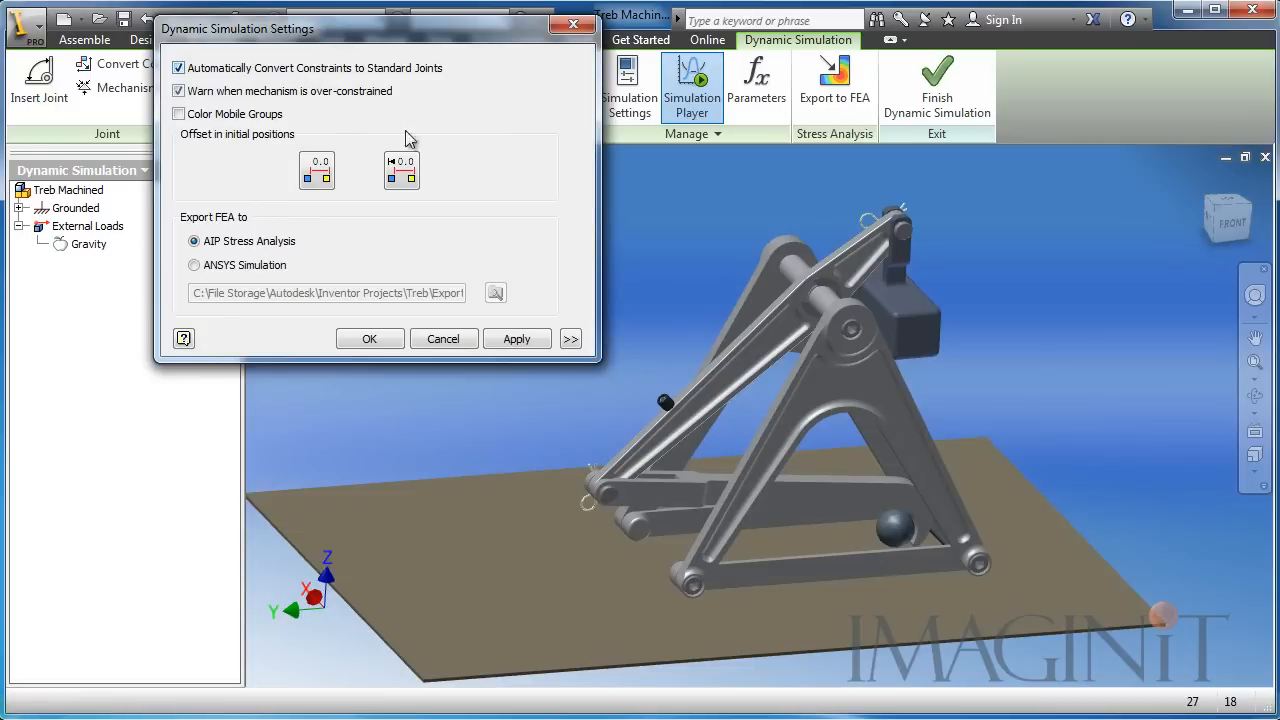
{"action": "left_click", "coordinate": [372, 341]}
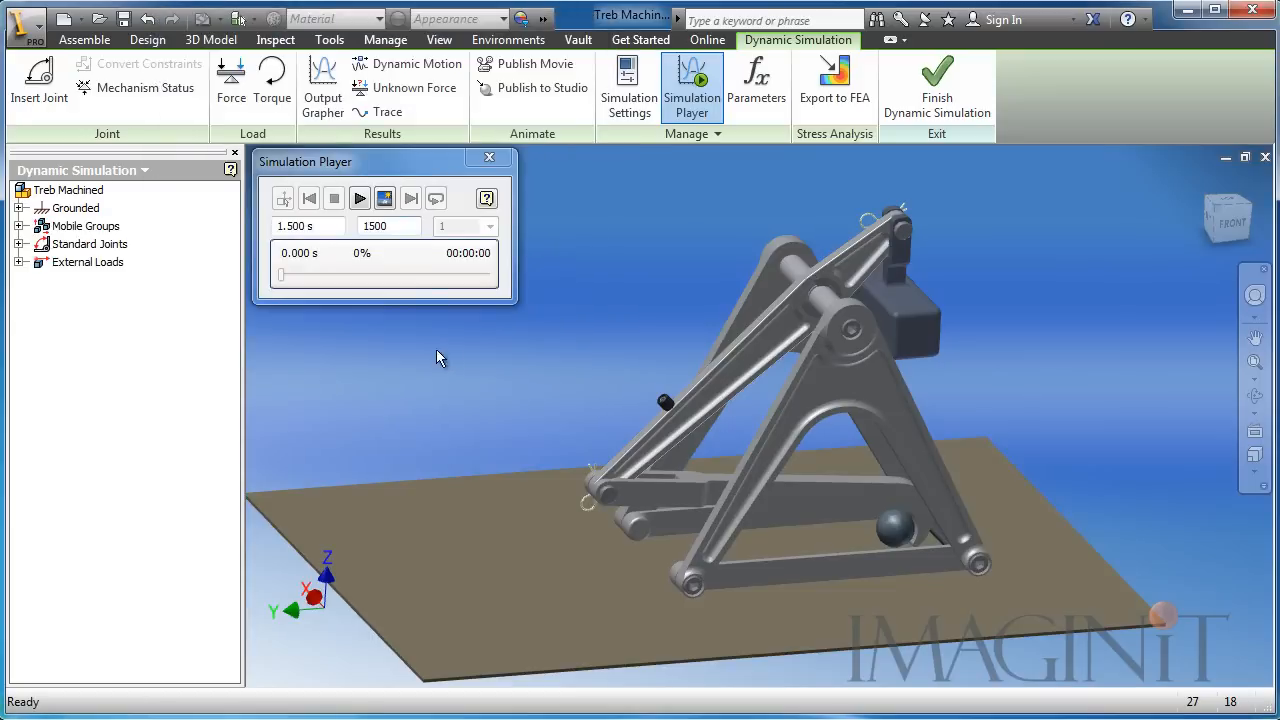
Examine the components under Grounded and Mobile Groups and the revolution joints under Standard Joints
{"action": "left_click", "coordinate": [18, 208]}
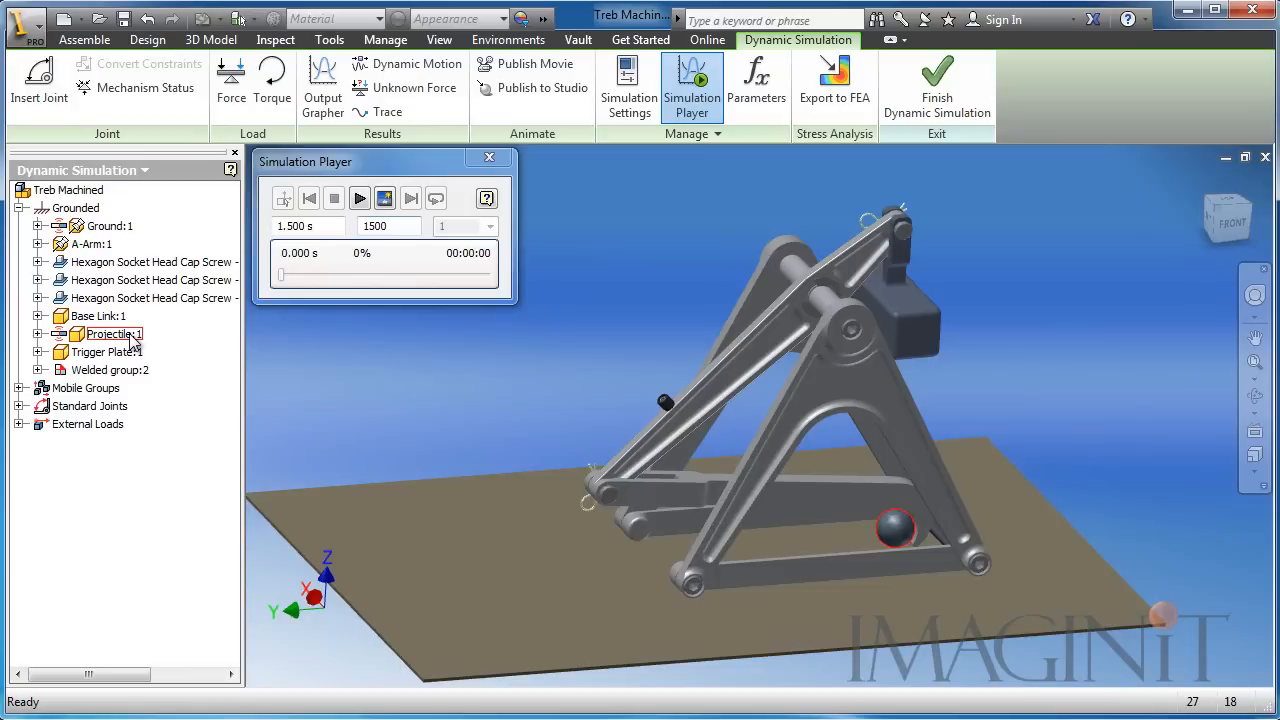
{"action": "left_click", "coordinate": [18, 208]}
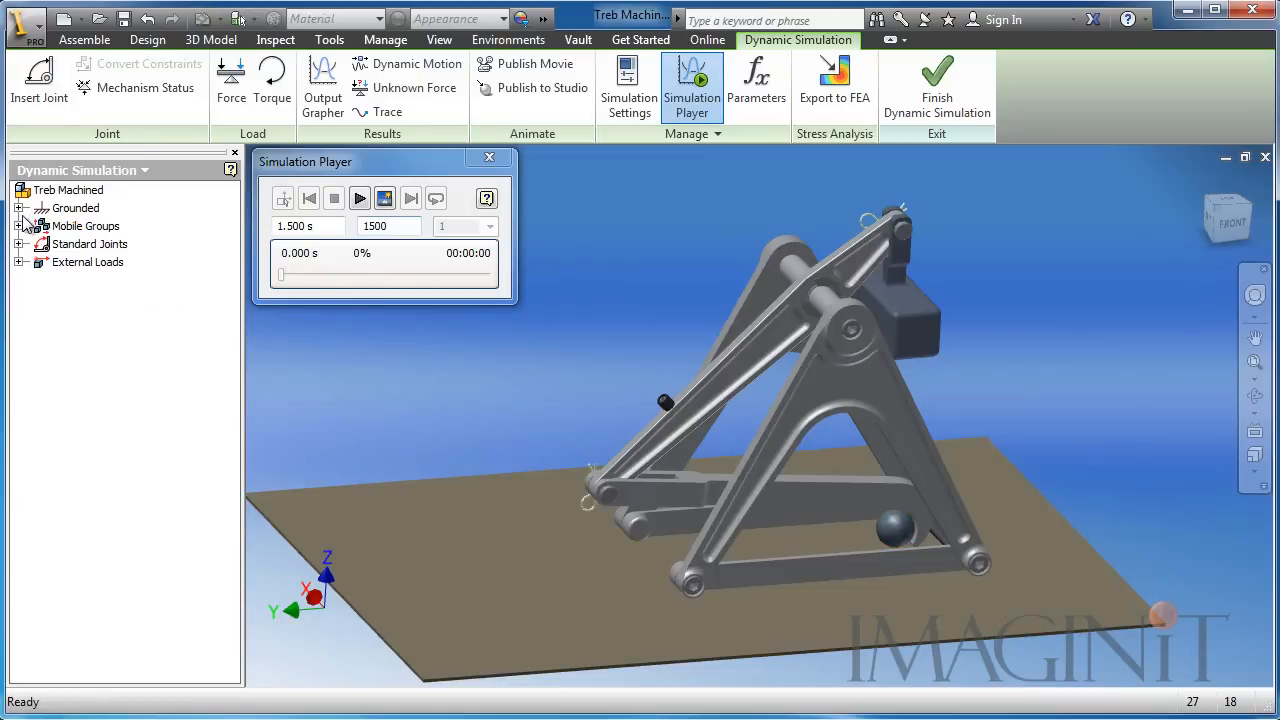
{"action": "left_click", "coordinate": [18, 226]}
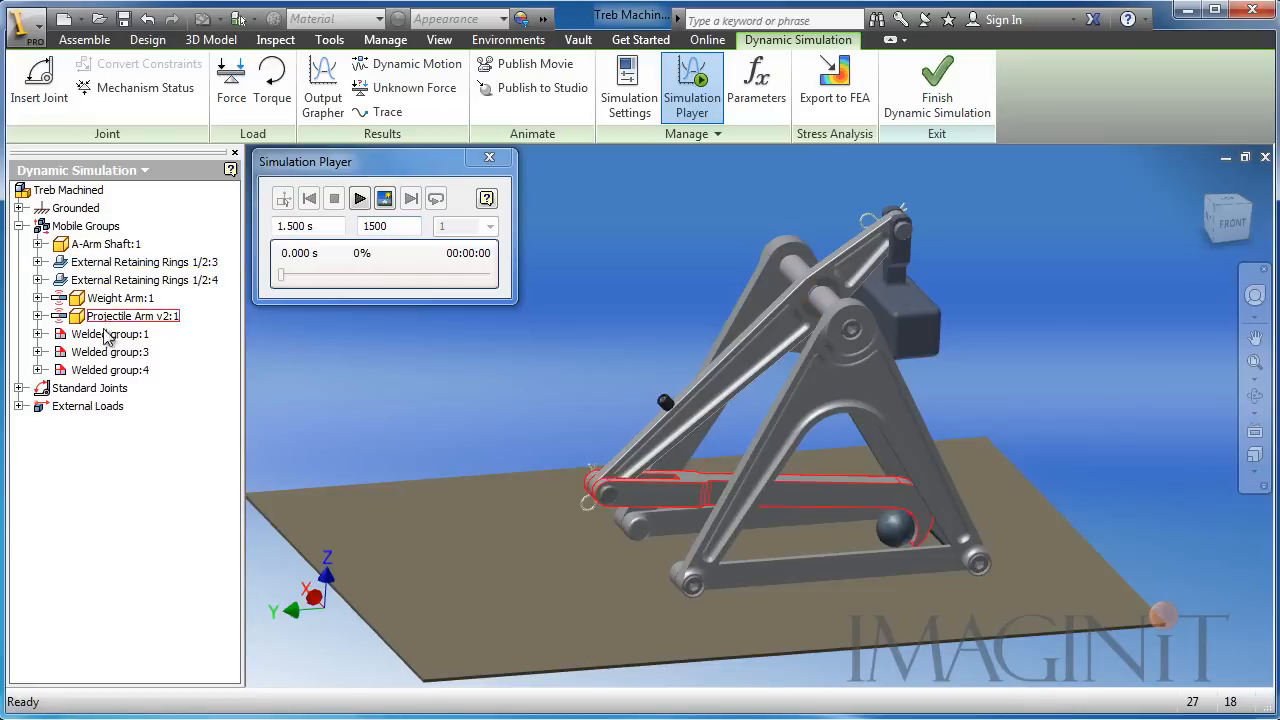
{"action": "left_click", "coordinate": [19, 226]}
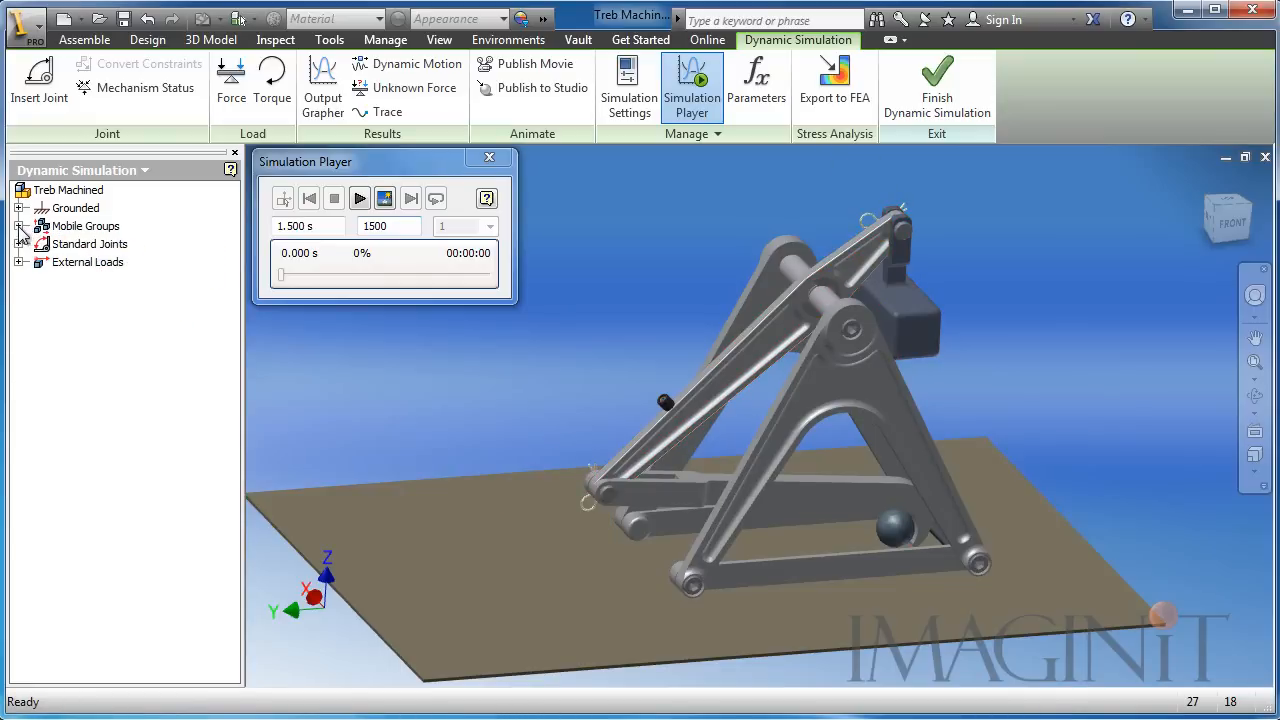
{"action": "left_click", "coordinate": [19, 244]}
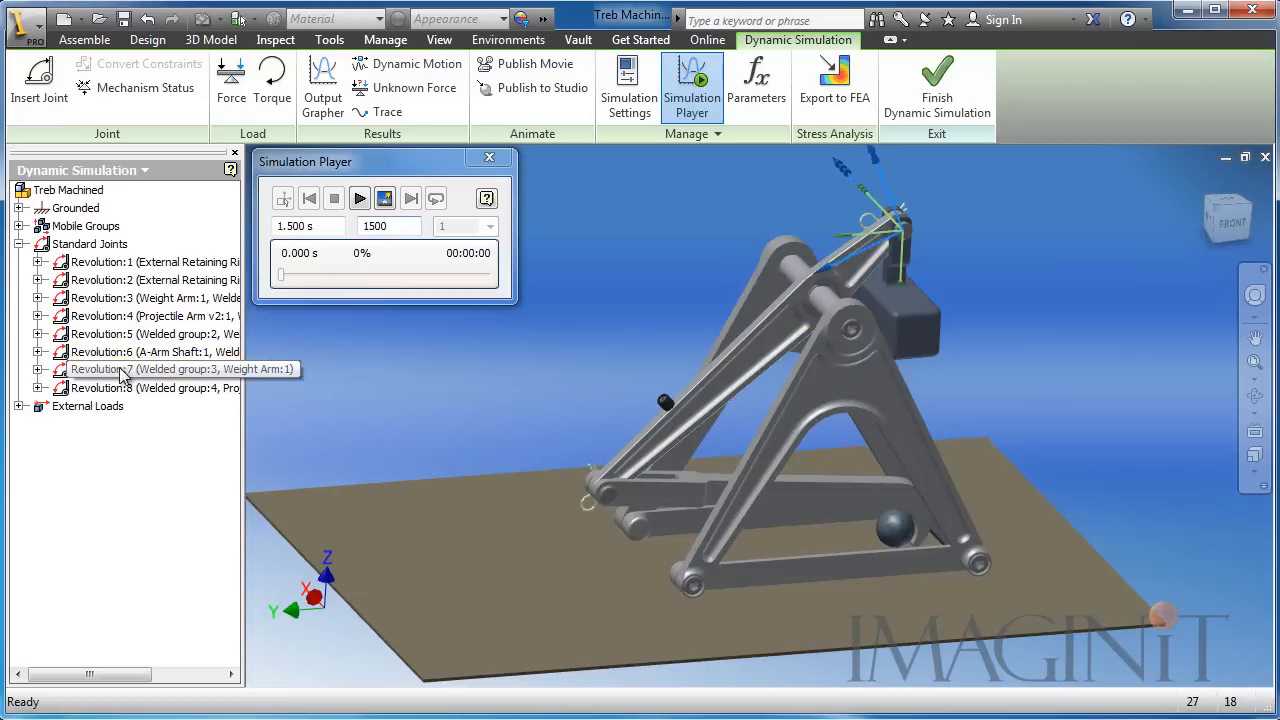
{"action": "left_click", "coordinate": [19, 244]}
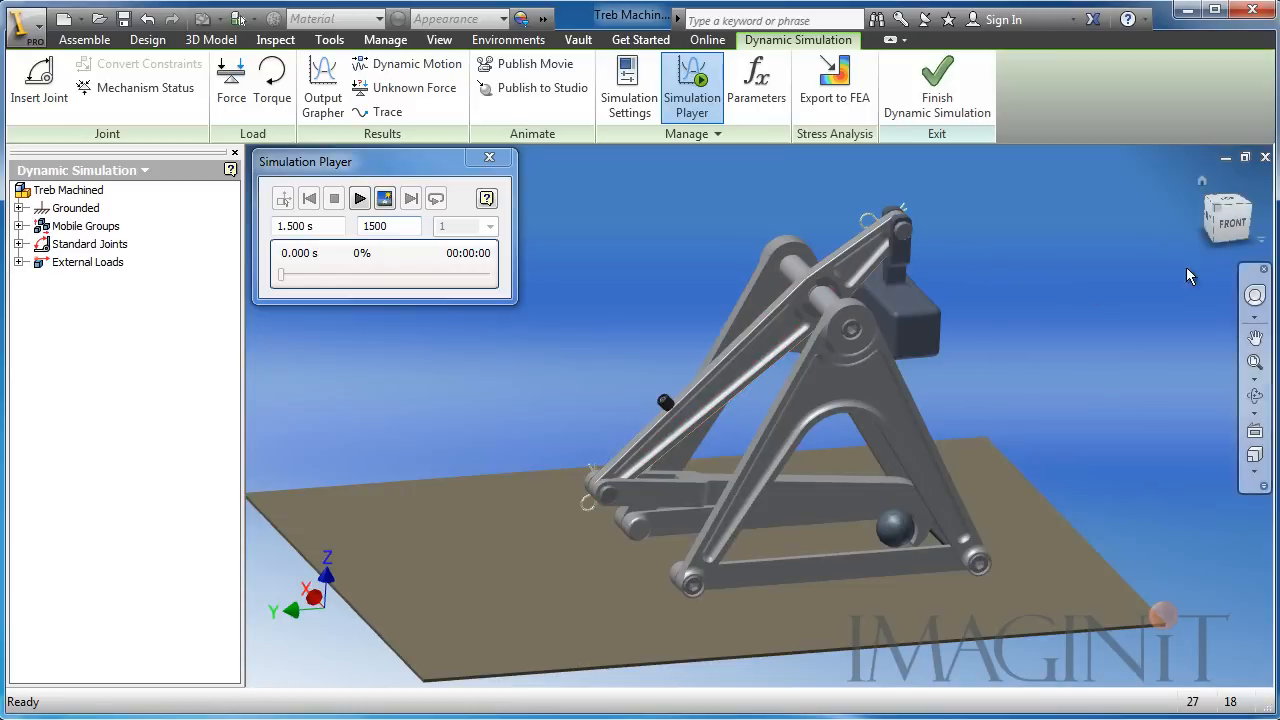
Test the mechanism with Dynamic Motion by pulling the counterweight downwards, and discard the resulting motion
{"action": "middle_click_drag", "start_coordinate": [922, 457], "coordinate": [963, 440], "text": "shift"}
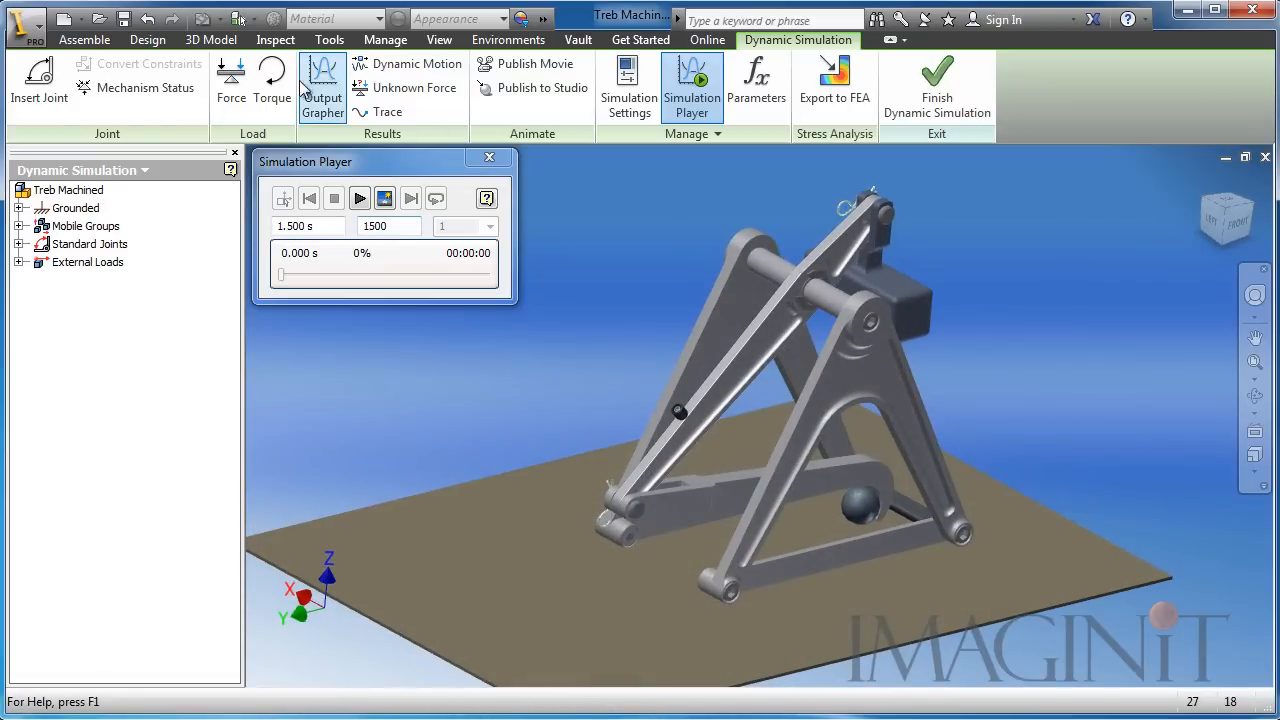
{"action": "left_click", "coordinate": [395, 68]}
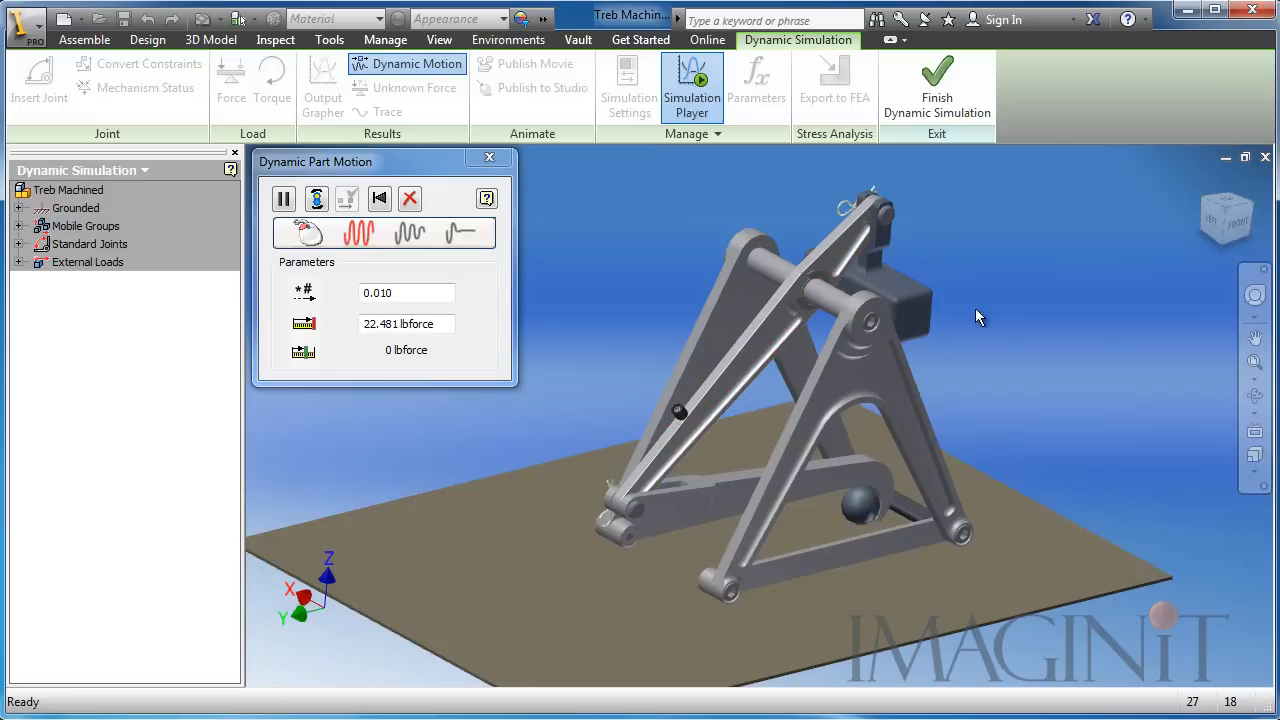
{"action": "left_click_drag", "start_coordinate": [912, 312], "coordinate": [977, 528]}
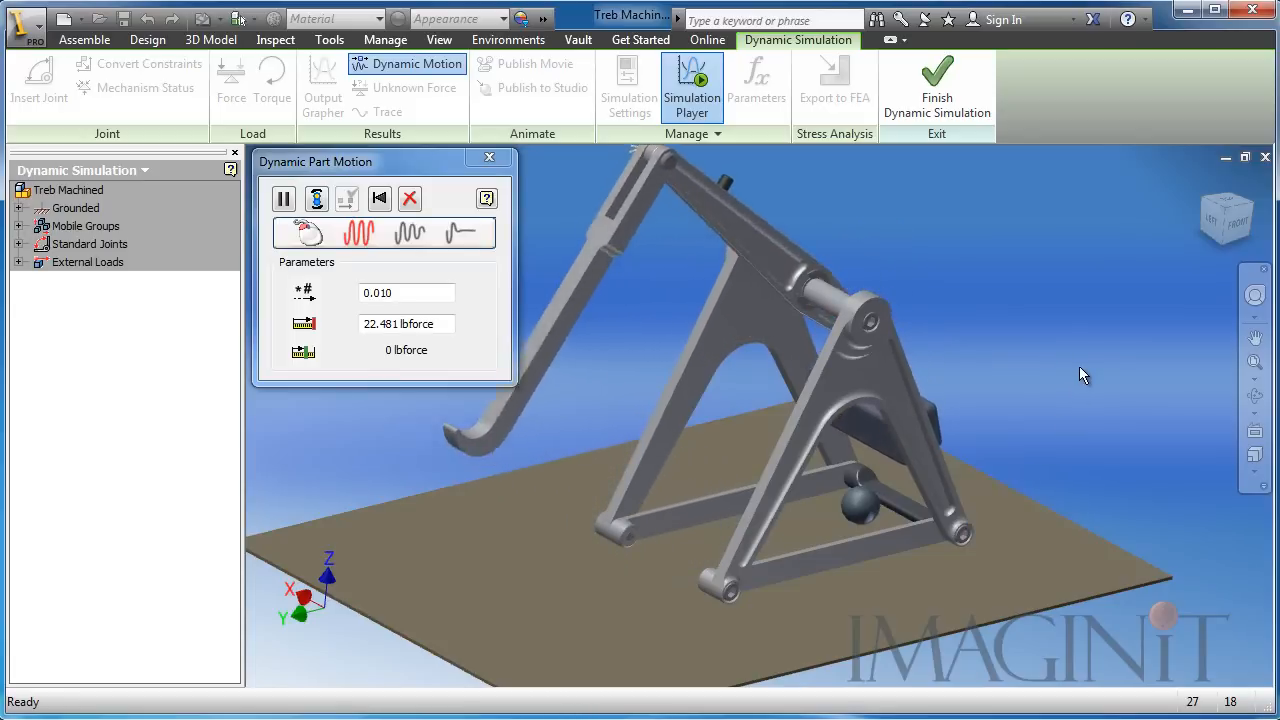
{"action": "scroll", "coordinate": [1079, 366], "scroll_direction": "down", "scroll_amount": 3}
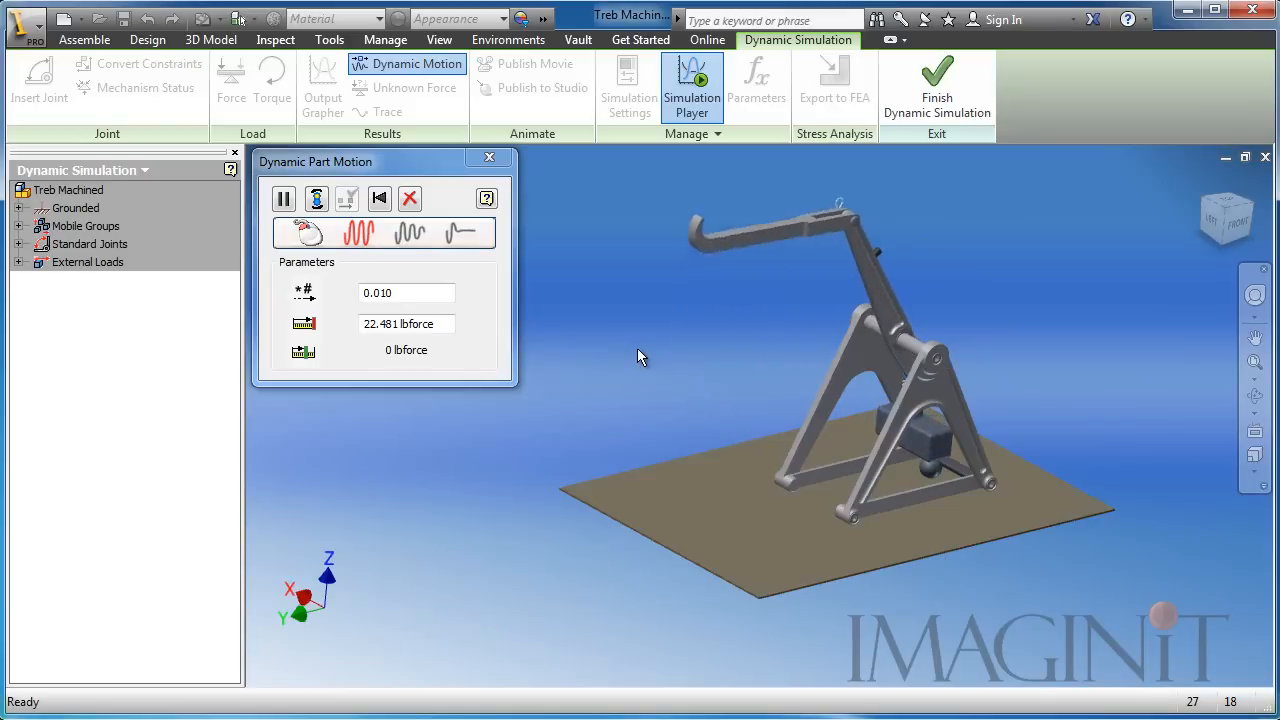
{"action": "left_click", "coordinate": [409, 198]}
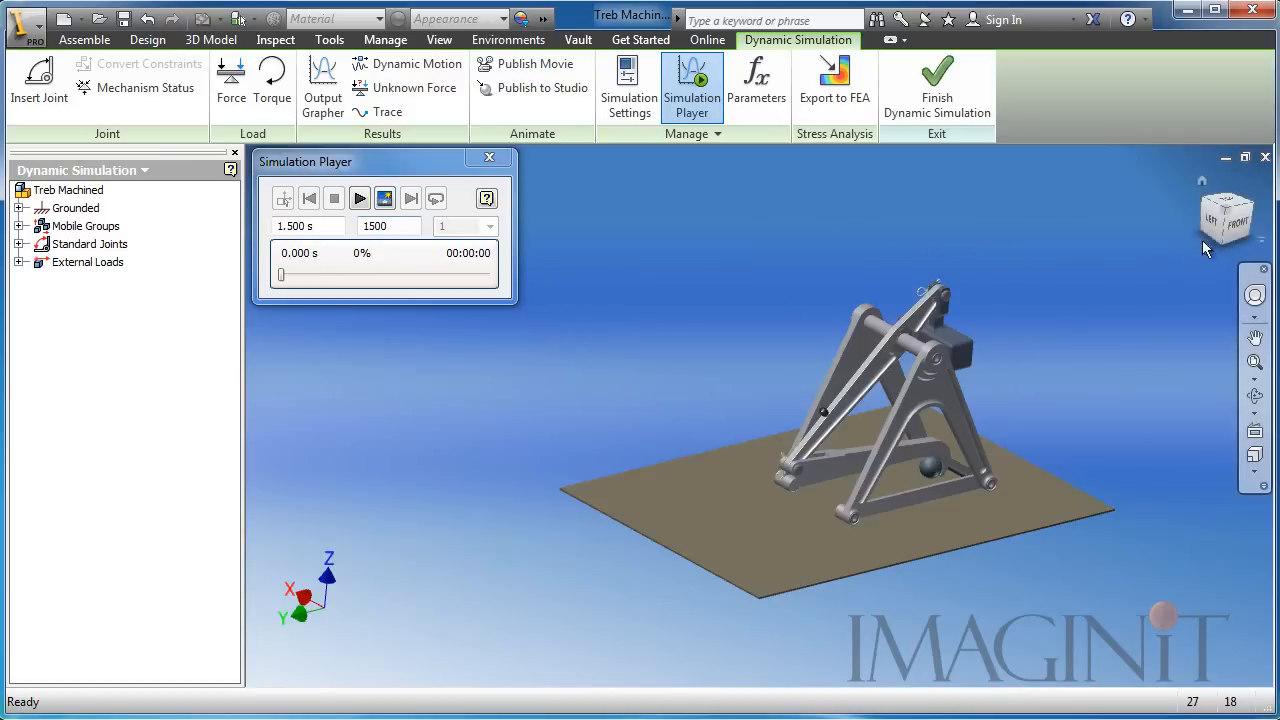
Turn the trebuchet to the front view and run the 1.500 s simulation with 1500 images
{"action": "left_click", "coordinate": [1239, 226]}
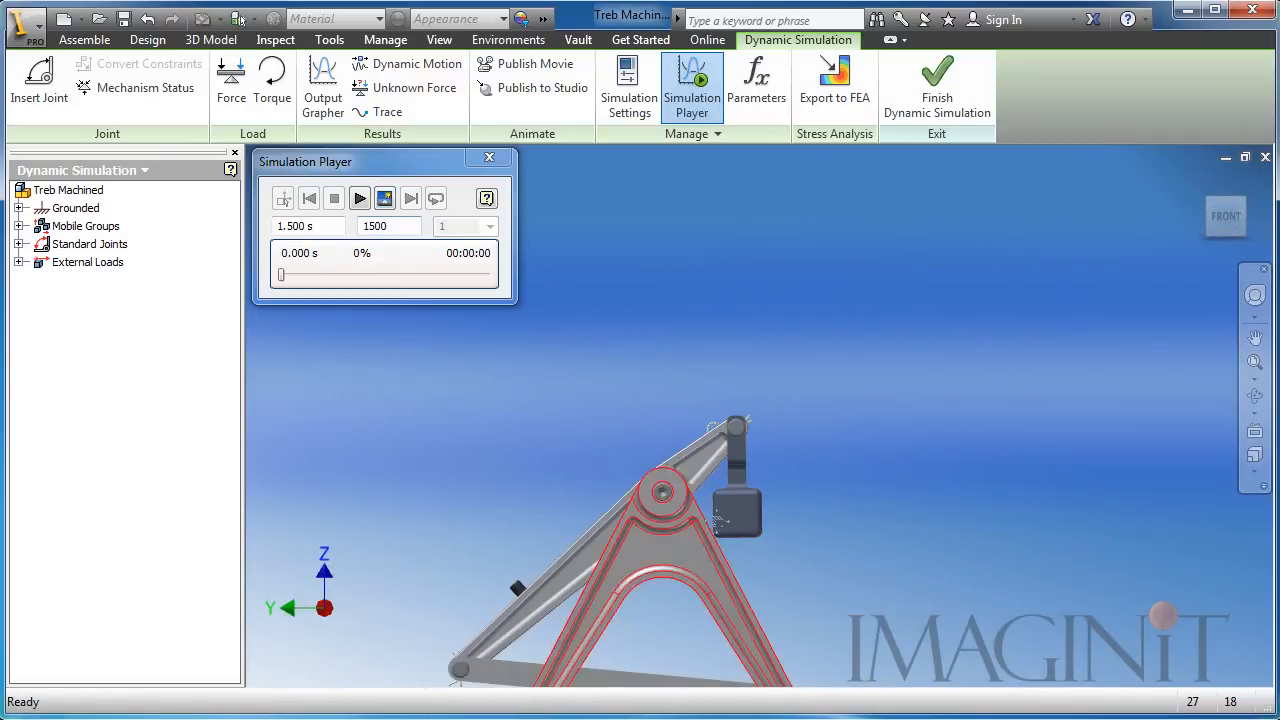
{"action": "left_click", "coordinate": [360, 199]}
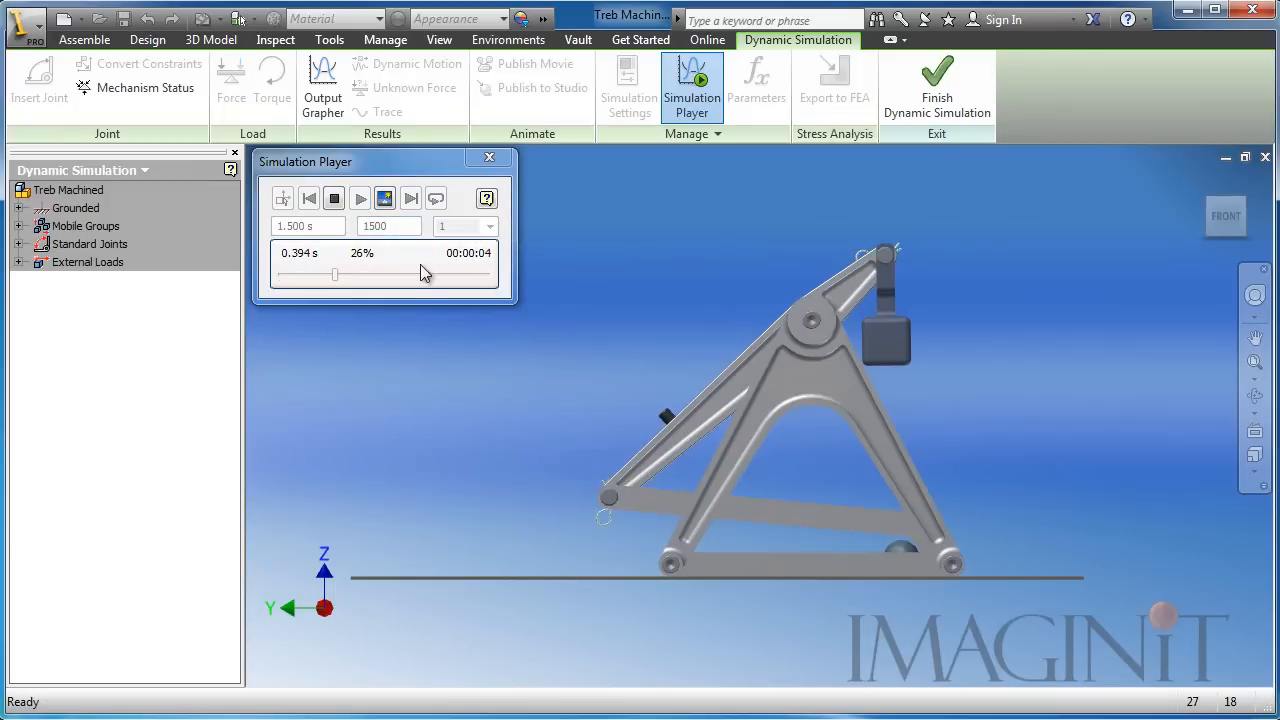
Stop the running simulation and return the trebuchet assembly to construction mode
{"action": "left_click", "coordinate": [334, 198]}
{"action": "left_click", "coordinate": [283, 199]}
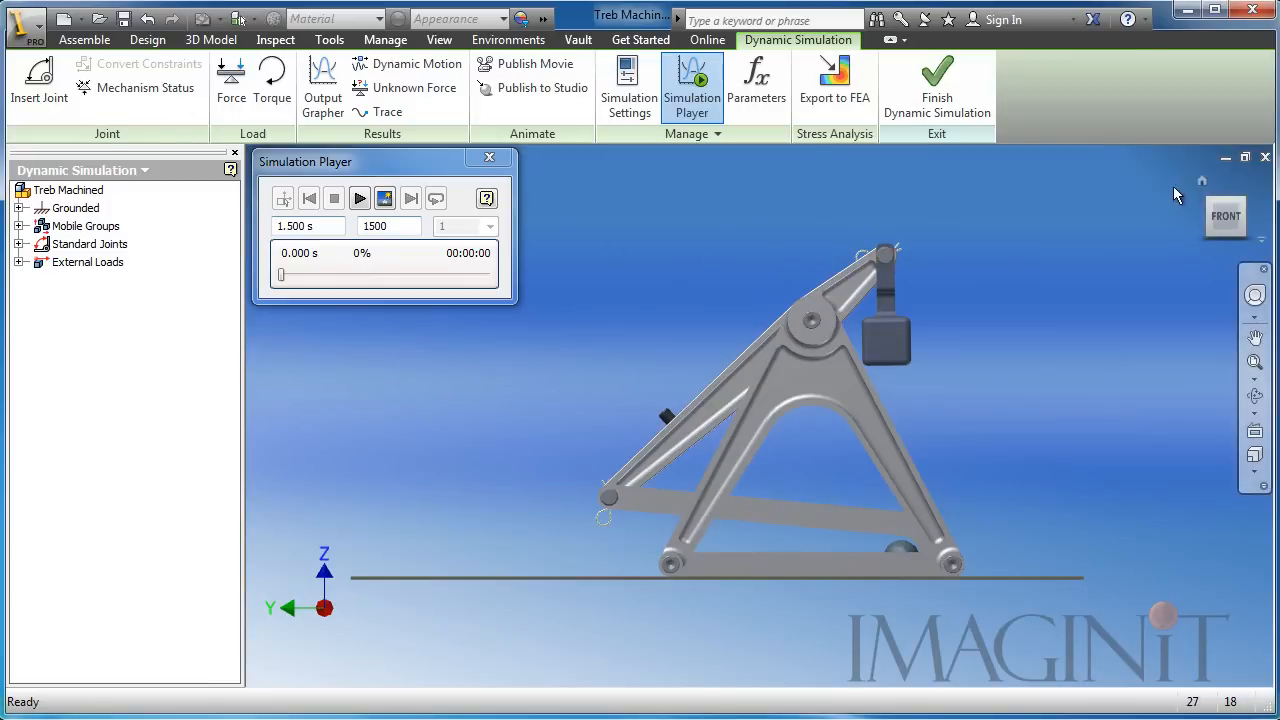
{"action": "left_click", "coordinate": [1202, 179]}
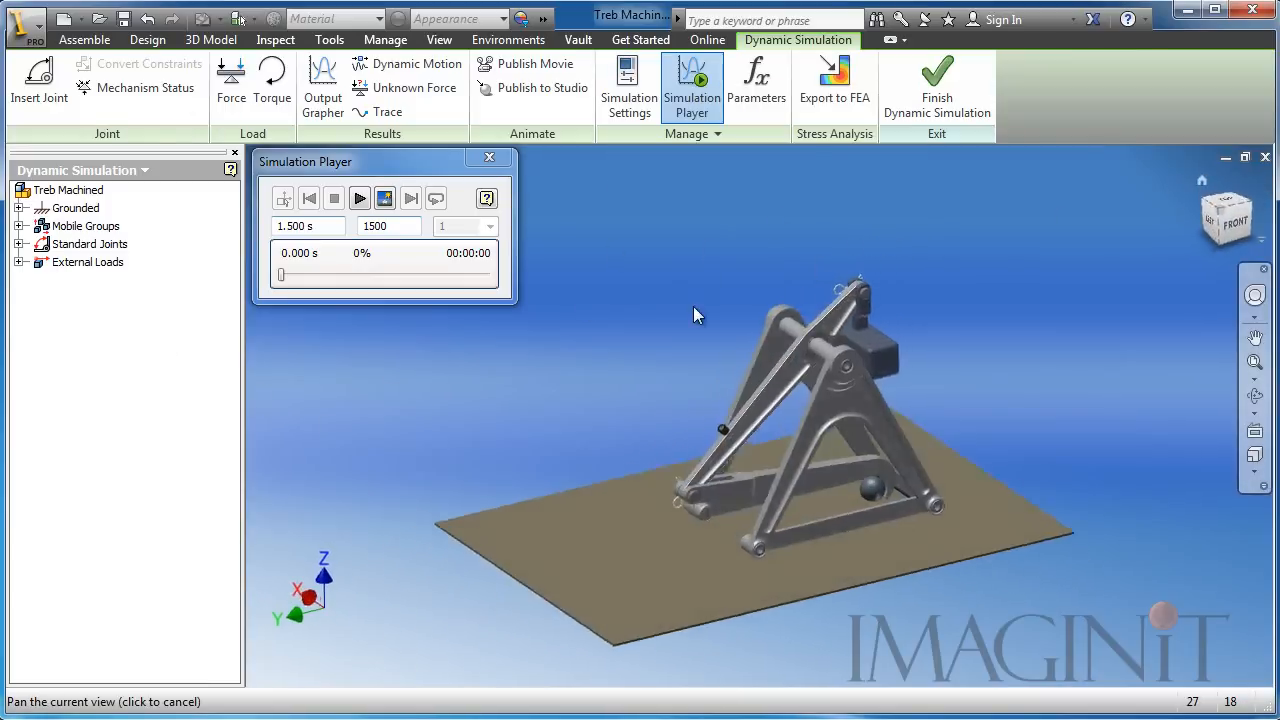
Unsuppress gravity for the assembly and direct it along the long front edge of the ground plate
{"action": "right_click", "coordinate": [70, 280]}
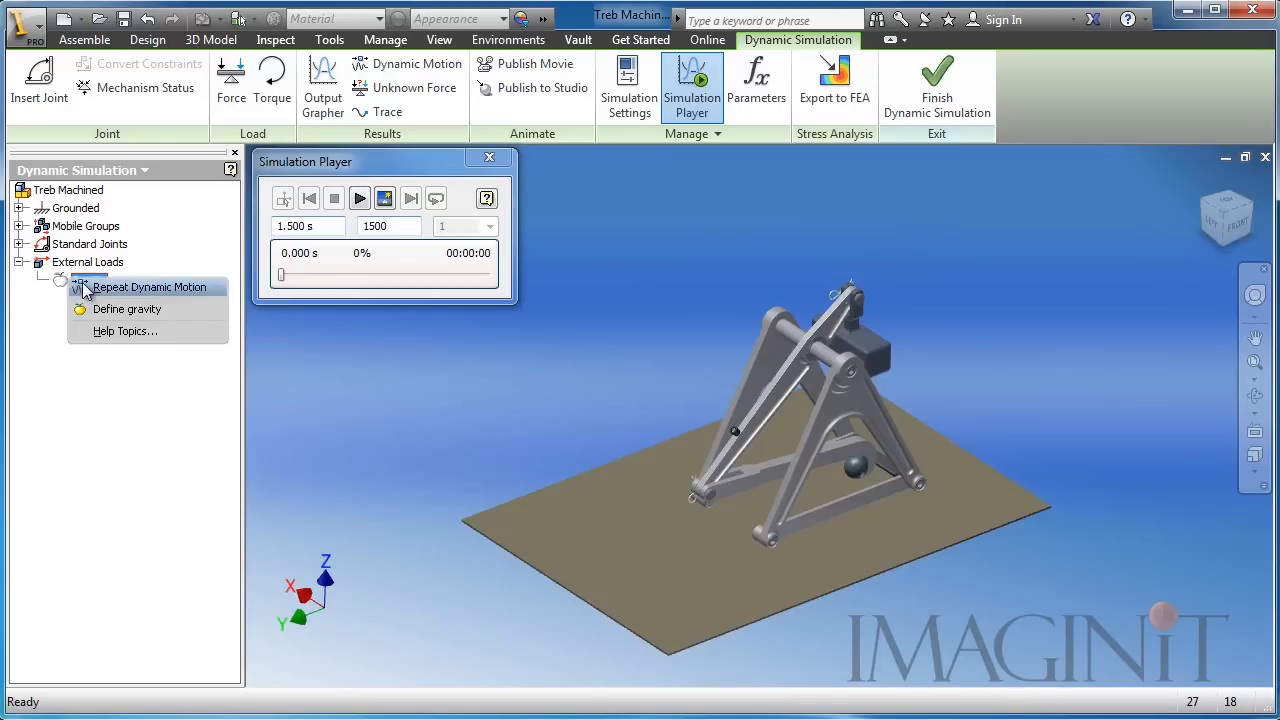
{"action": "left_click", "coordinate": [127, 310]}
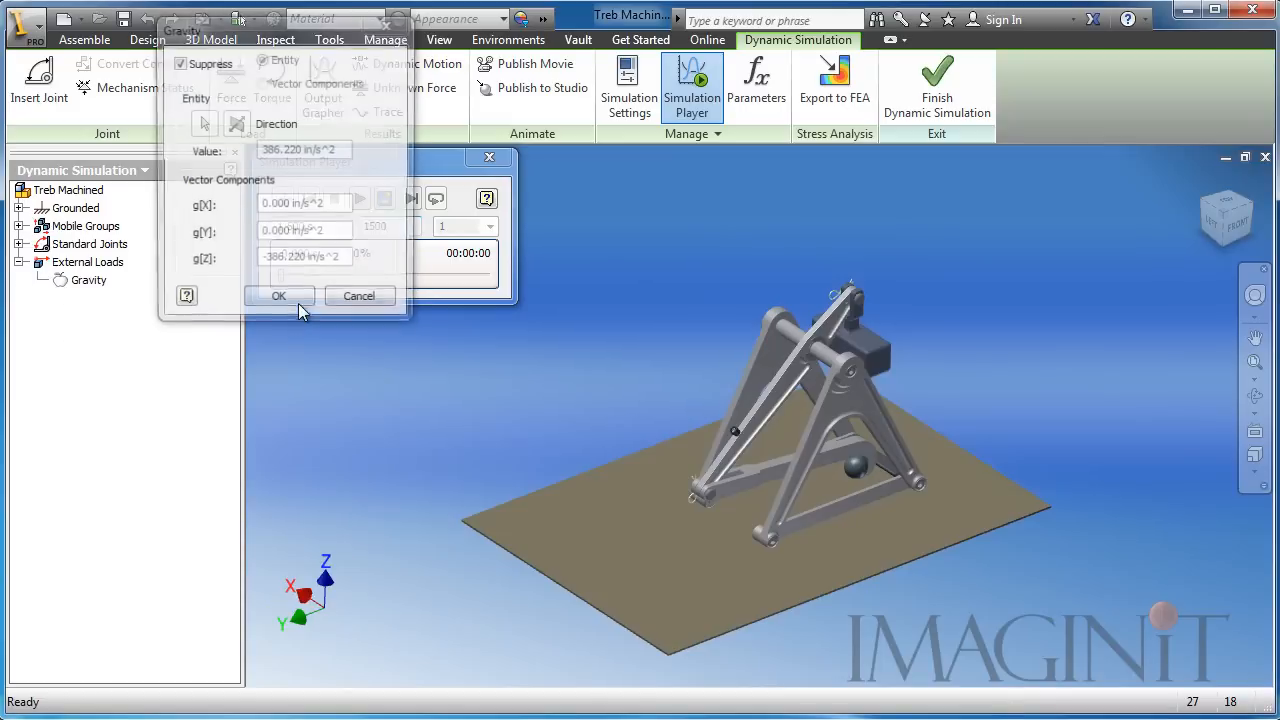
{"action": "left_click", "coordinate": [180, 63]}
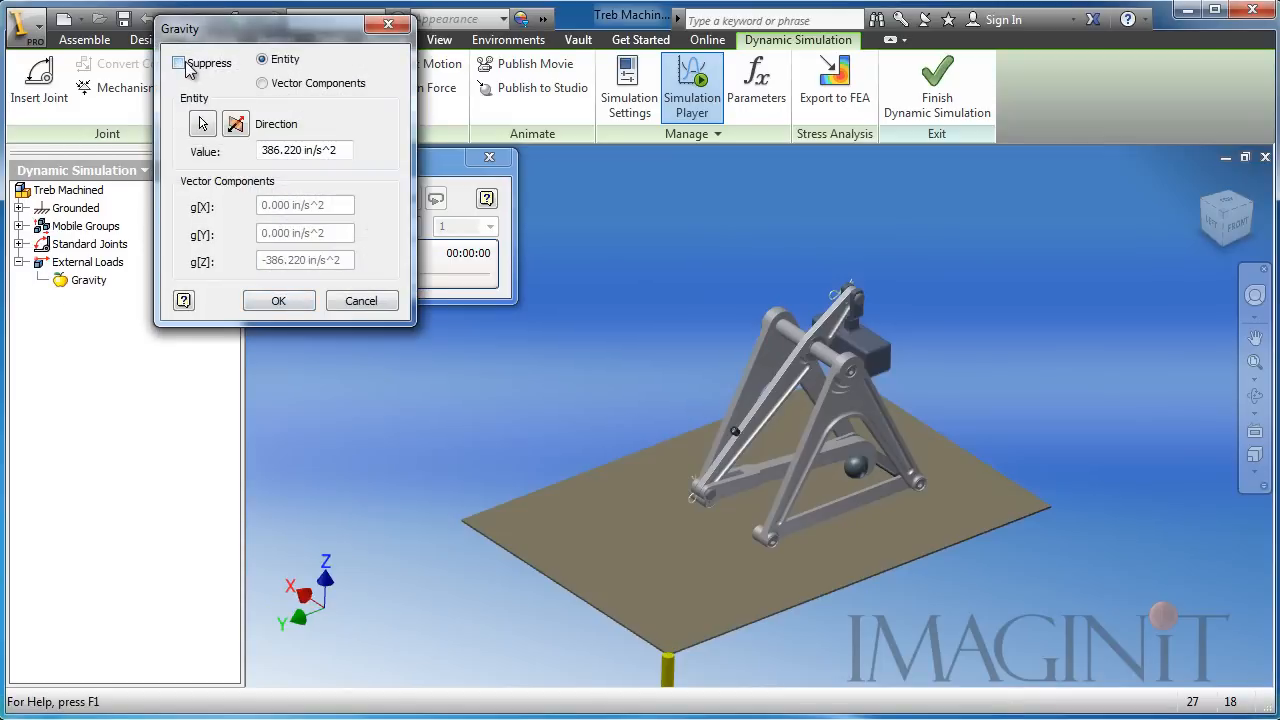
{"action": "left_click", "coordinate": [202, 126]}
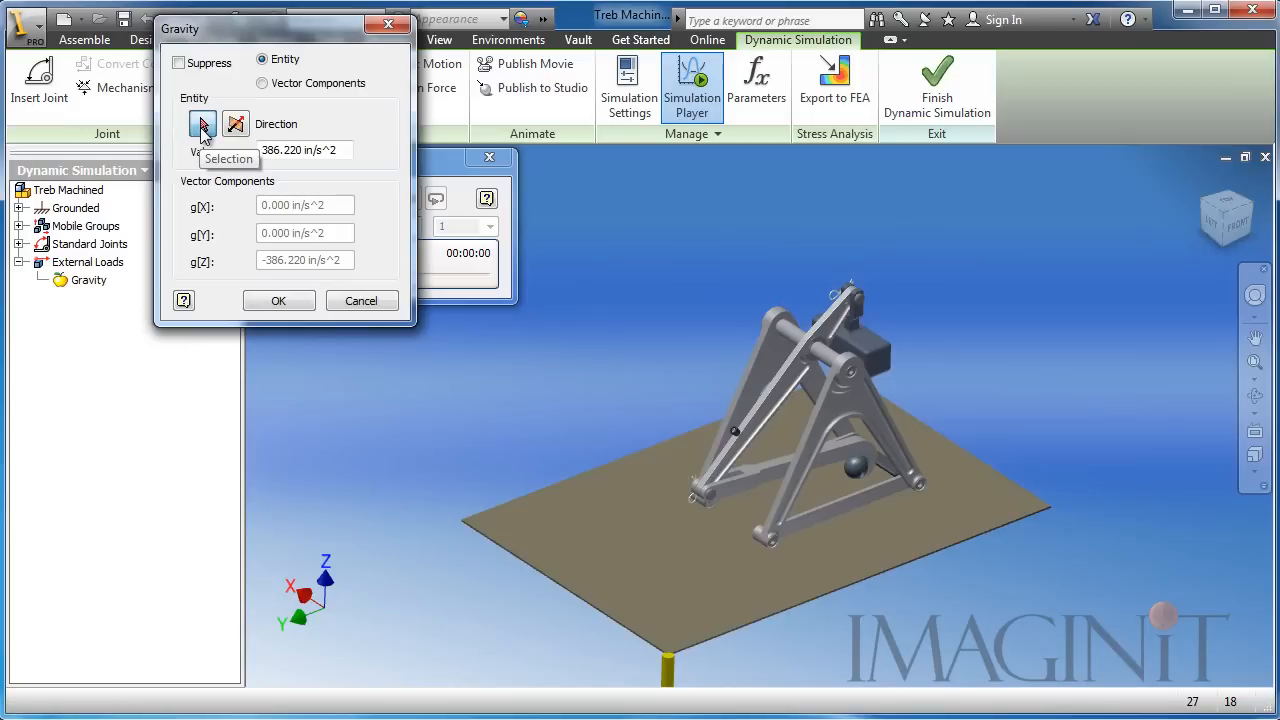
{"action": "left_click", "coordinate": [785, 612]}
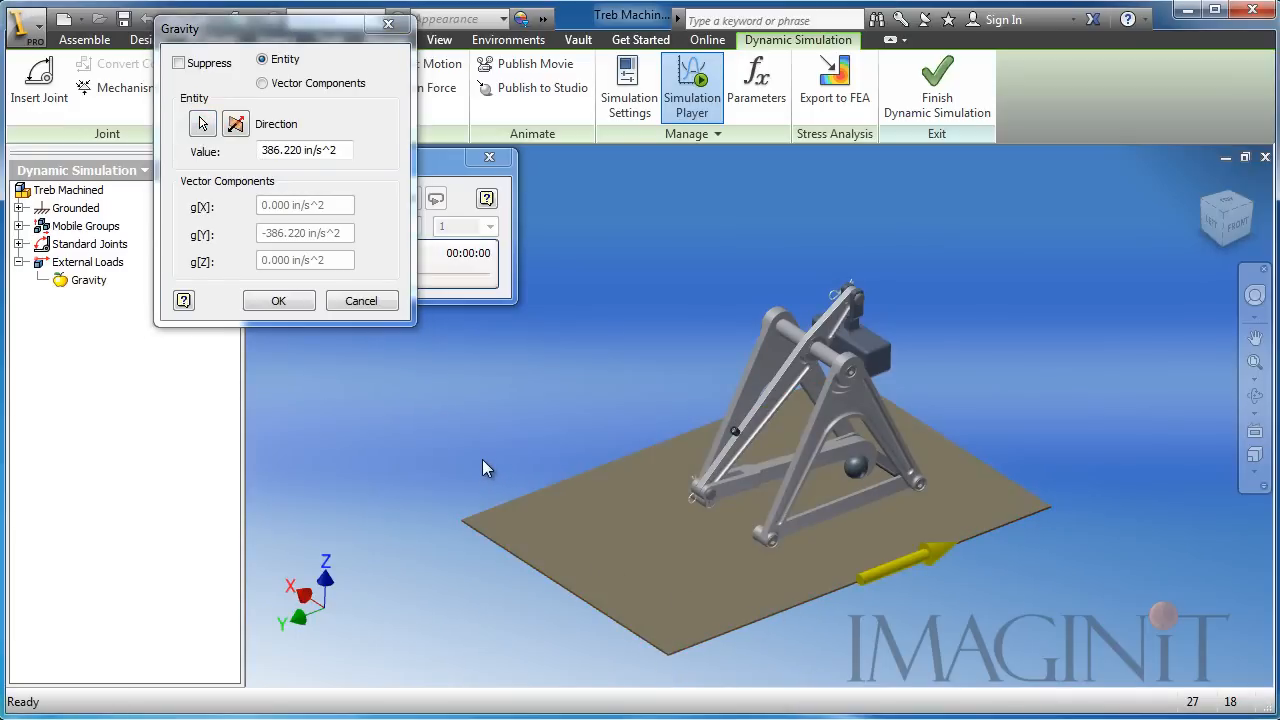
Redirect gravity downwards along the short vertical edge at the ground plate's front corner and accept the definition
{"action": "left_click", "coordinate": [203, 124]}
{"action": "scroll", "coordinate": [660, 520], "scroll_direction": "up", "scroll_amount": 6}
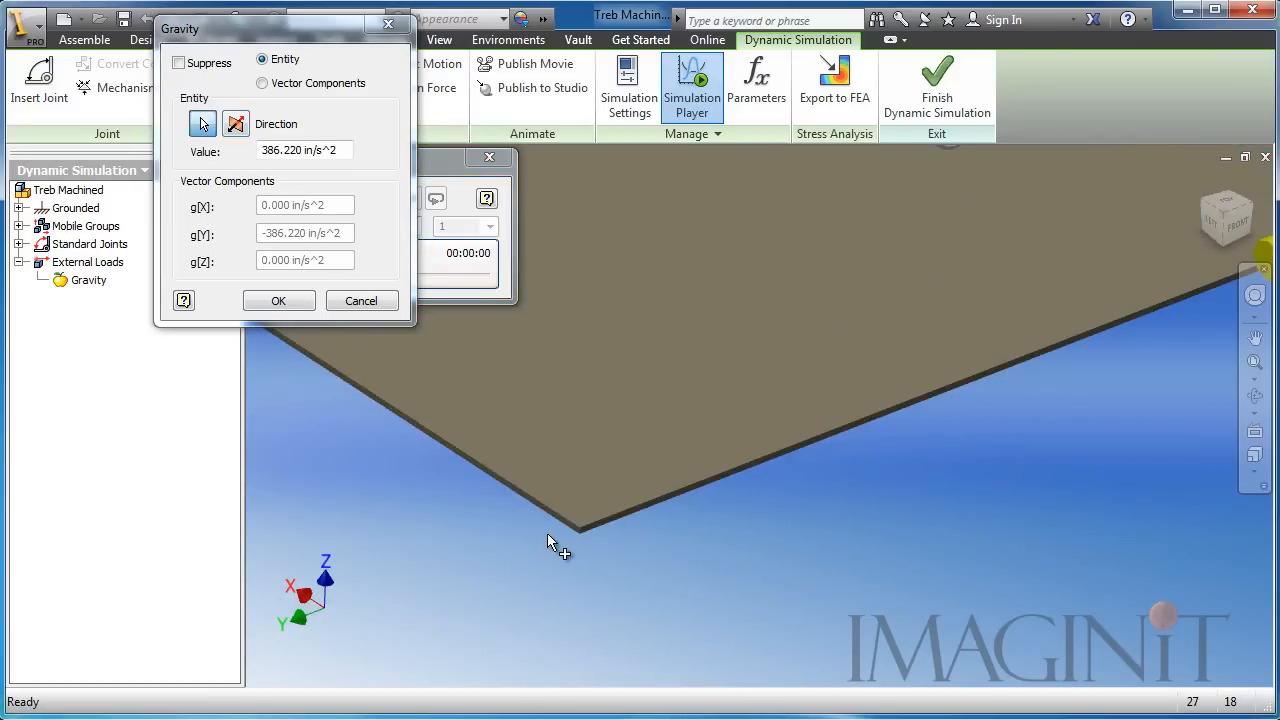
{"action": "scroll", "coordinate": [580, 533], "scroll_direction": "up", "scroll_amount": 2}
{"action": "scroll", "coordinate": [608, 527], "scroll_direction": "up", "scroll_amount": 2}
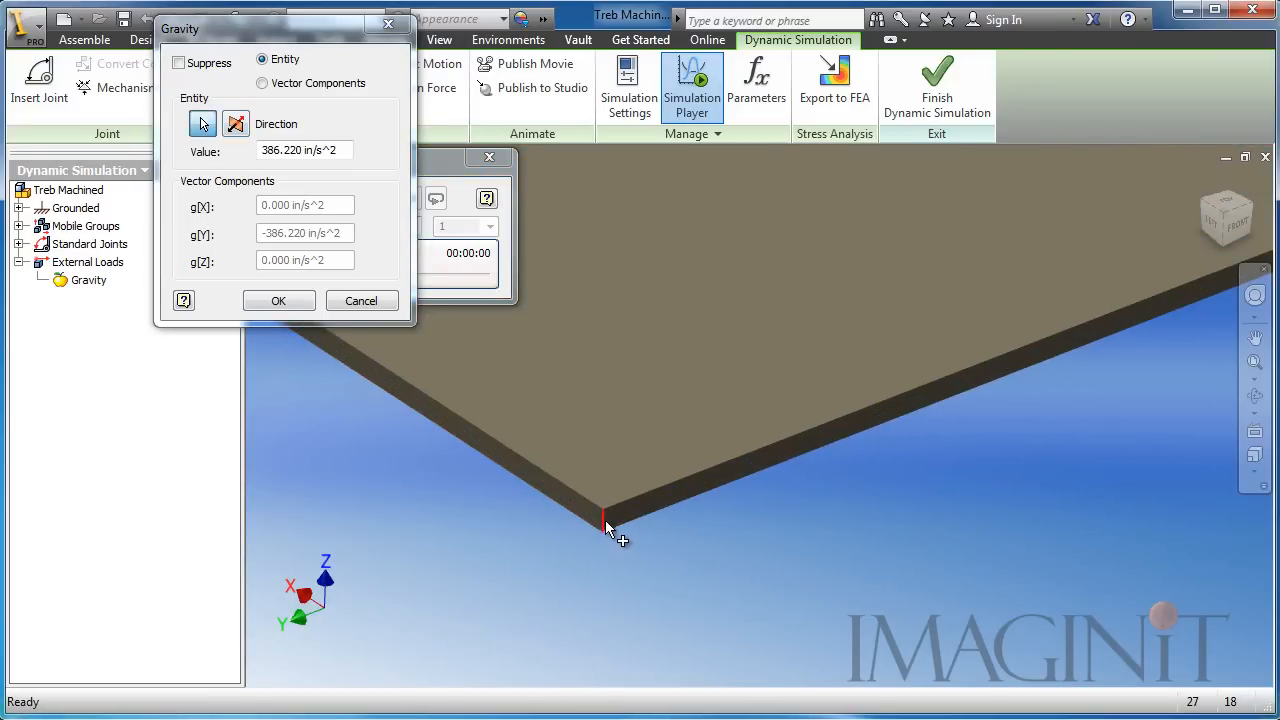
{"action": "left_click", "coordinate": [606, 527]}
{"action": "scroll", "coordinate": [632, 571], "scroll_direction": "down", "scroll_amount": 8}
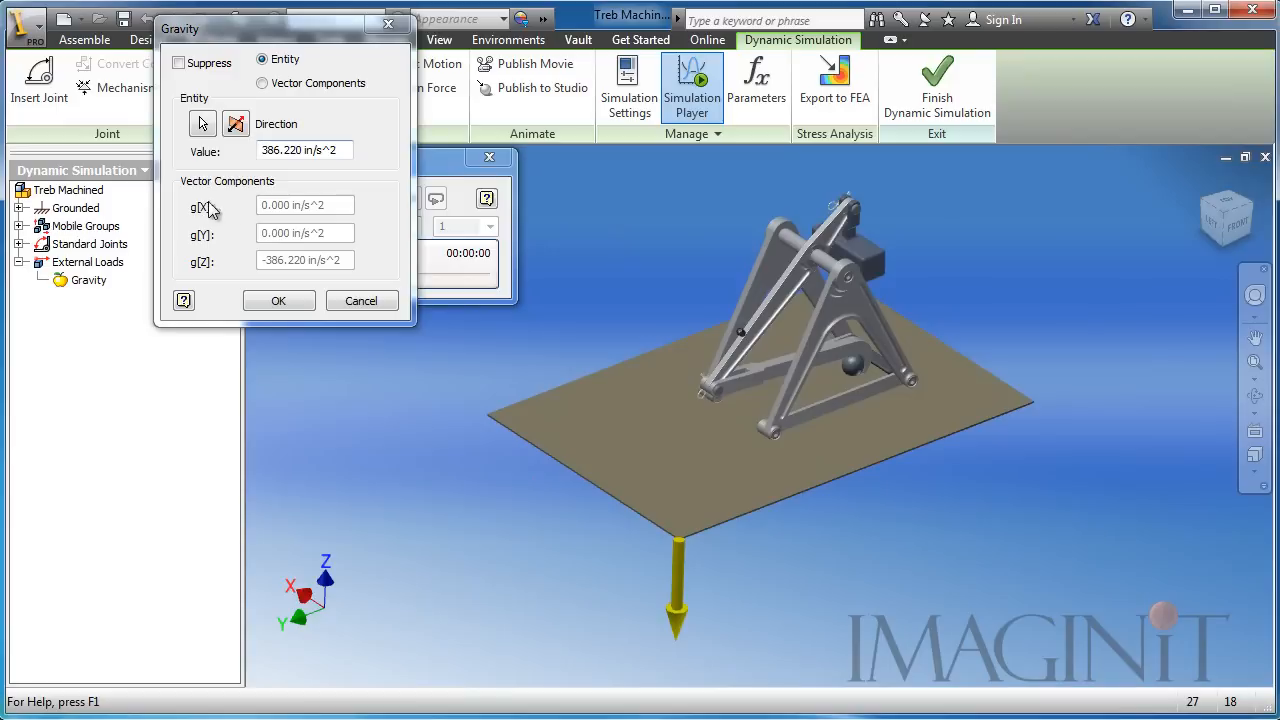
{"action": "left_click", "coordinate": [282, 302]}
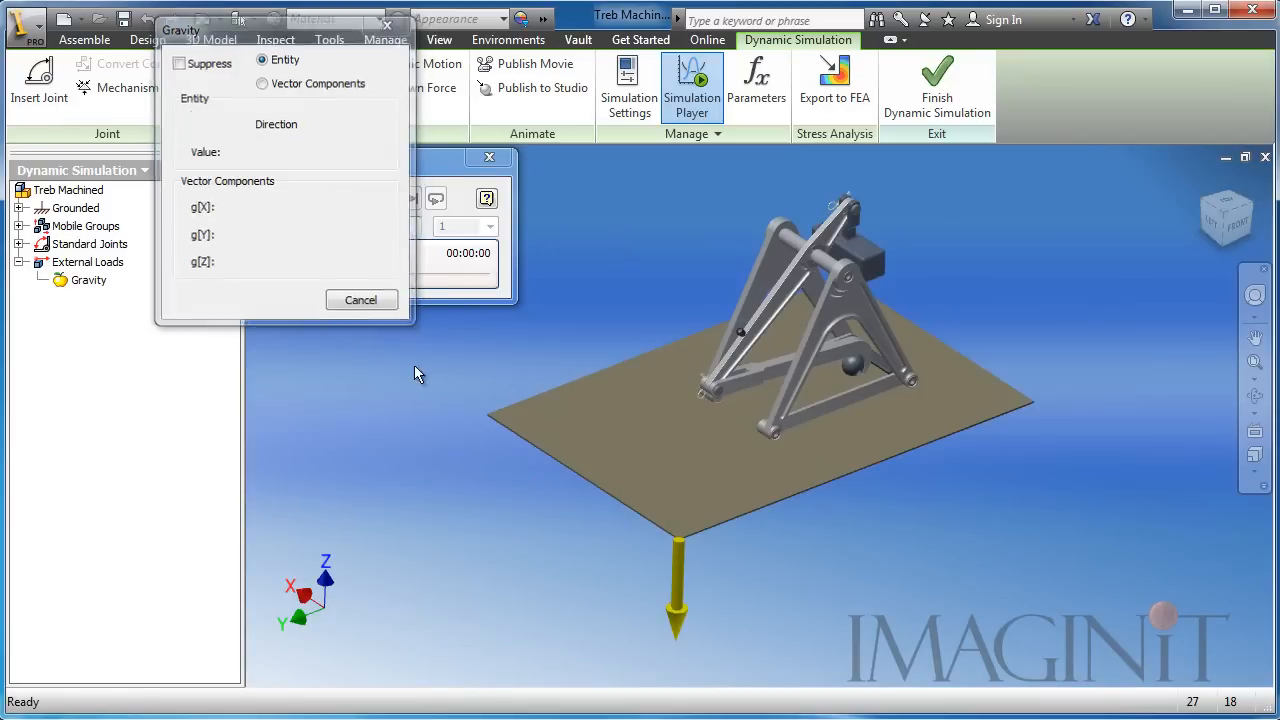
Run the 1.500 s simulation with gravity in the front view, stop it, rewind to 0 s and return to construction mode
{"action": "middle_click_drag", "start_coordinate": [1132, 227], "coordinate": [1122, 264]}
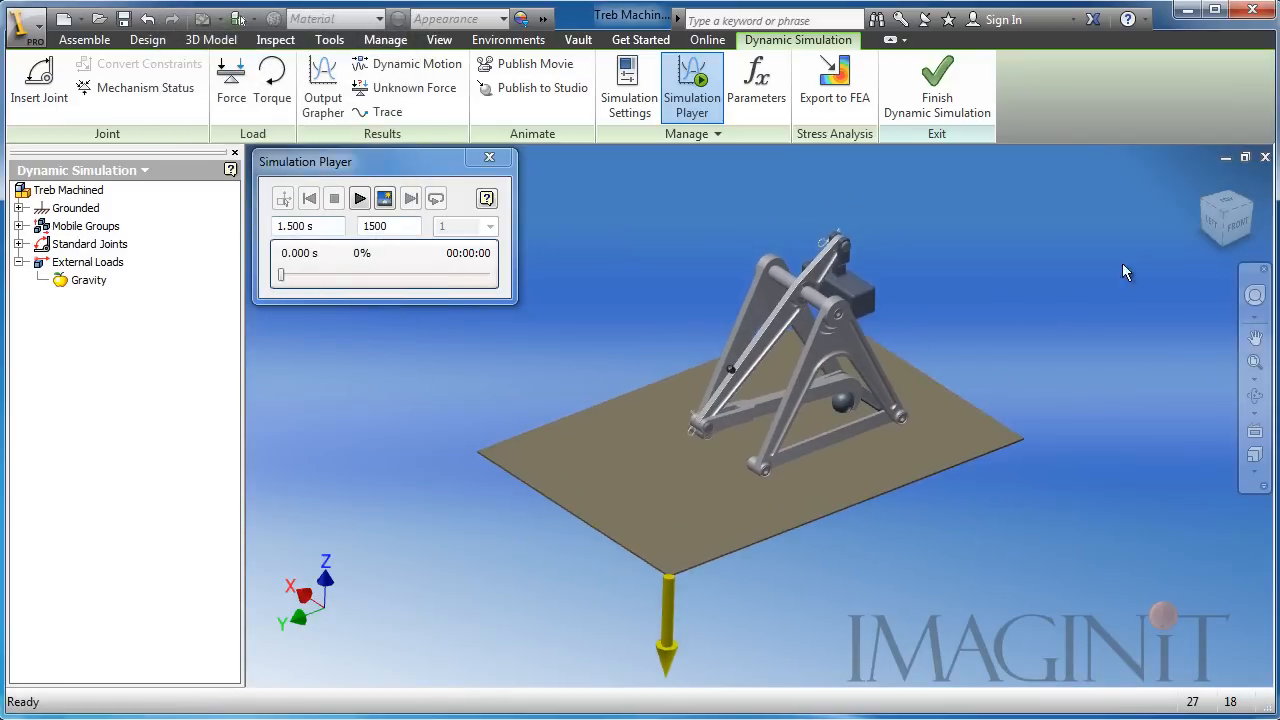
{"action": "left_click", "coordinate": [1237, 229]}
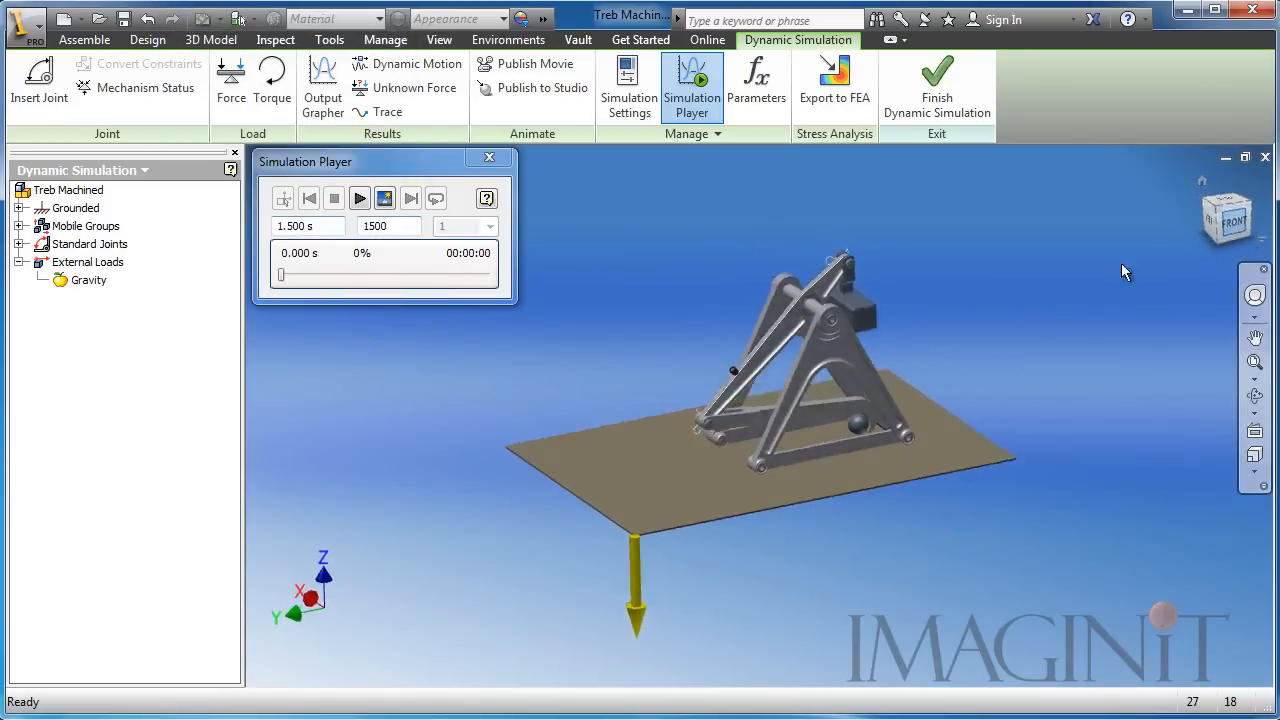
{"action": "left_click", "coordinate": [360, 199]}
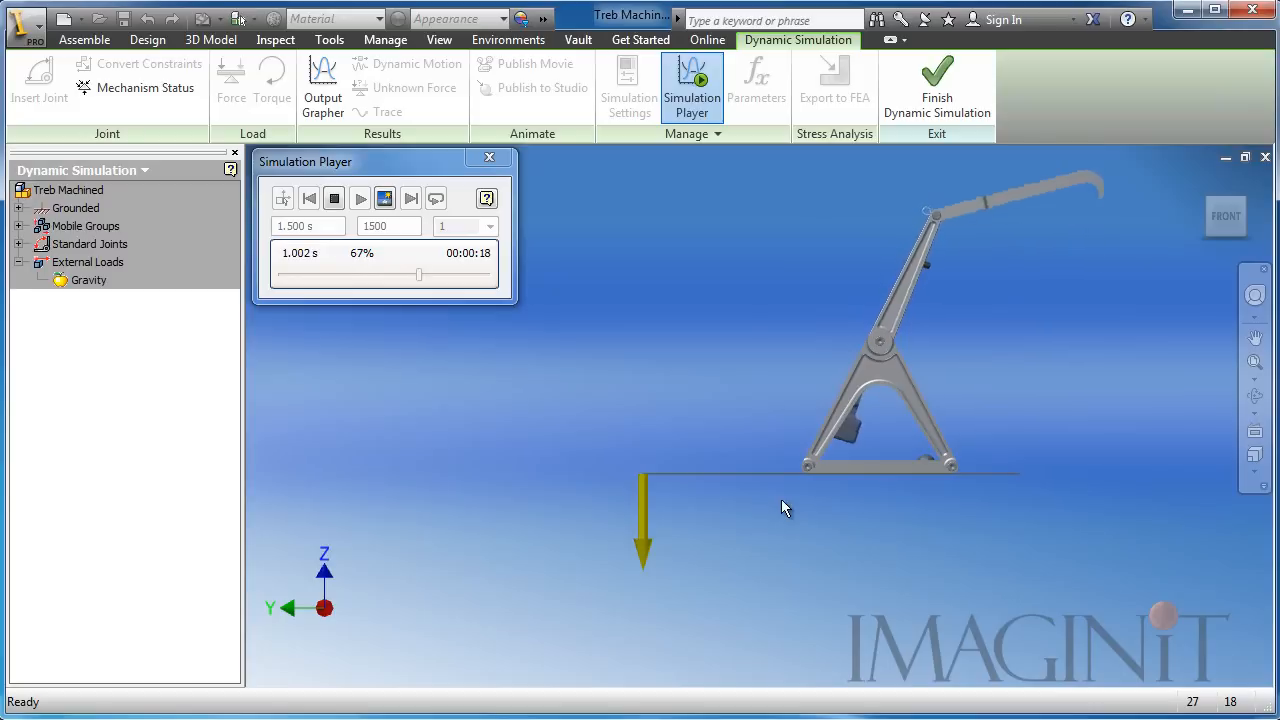
{"action": "left_click", "coordinate": [336, 199]}
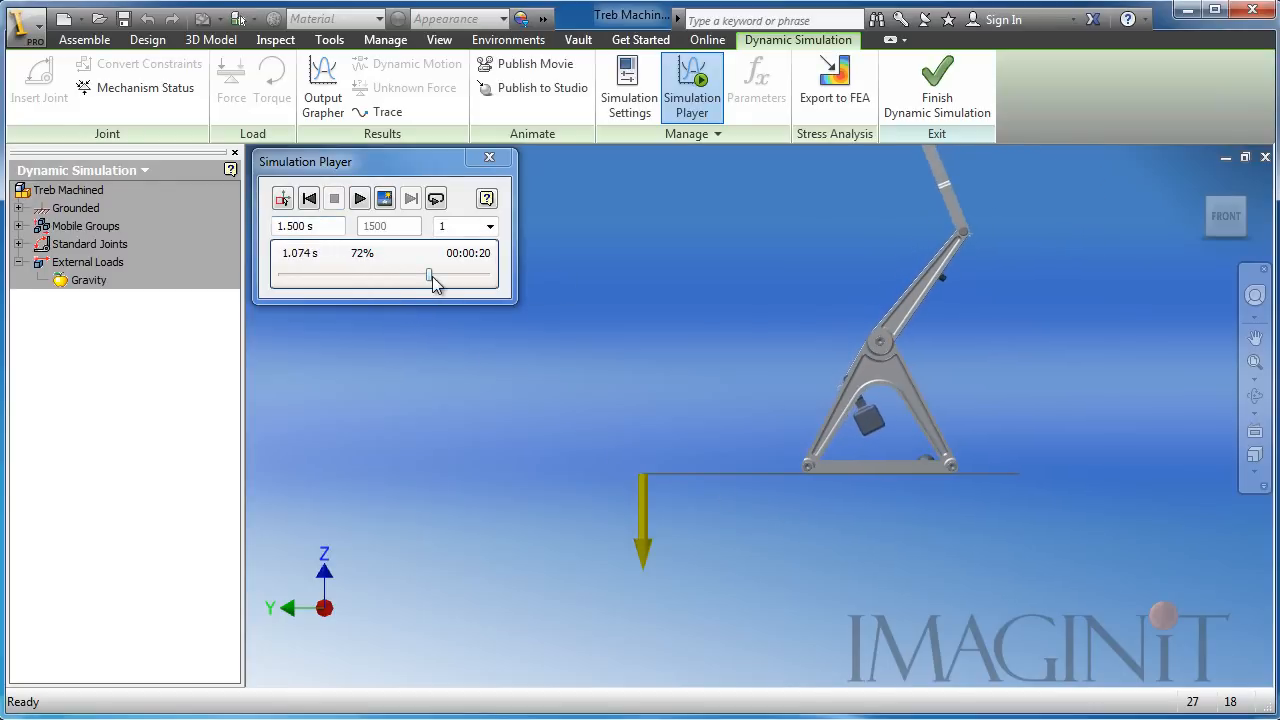
{"action": "left_click_drag", "start_coordinate": [431, 275], "coordinate": [277, 279]}
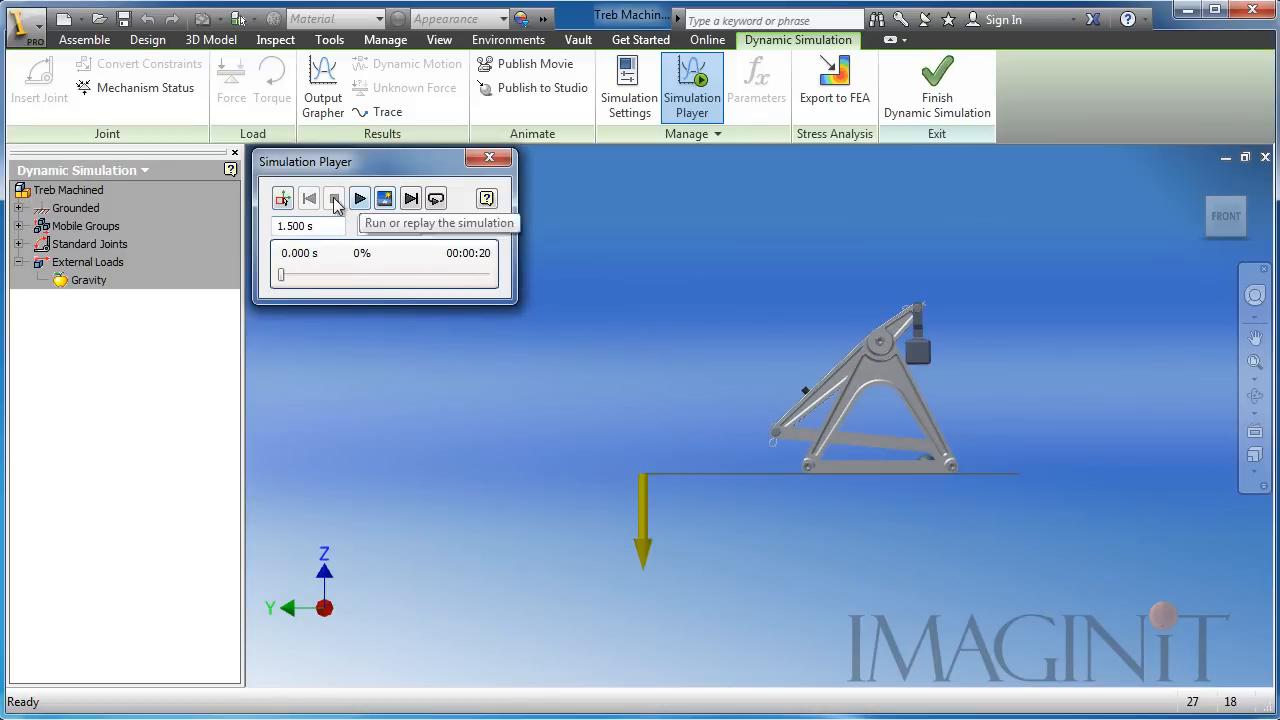
{"action": "left_click", "coordinate": [283, 198]}
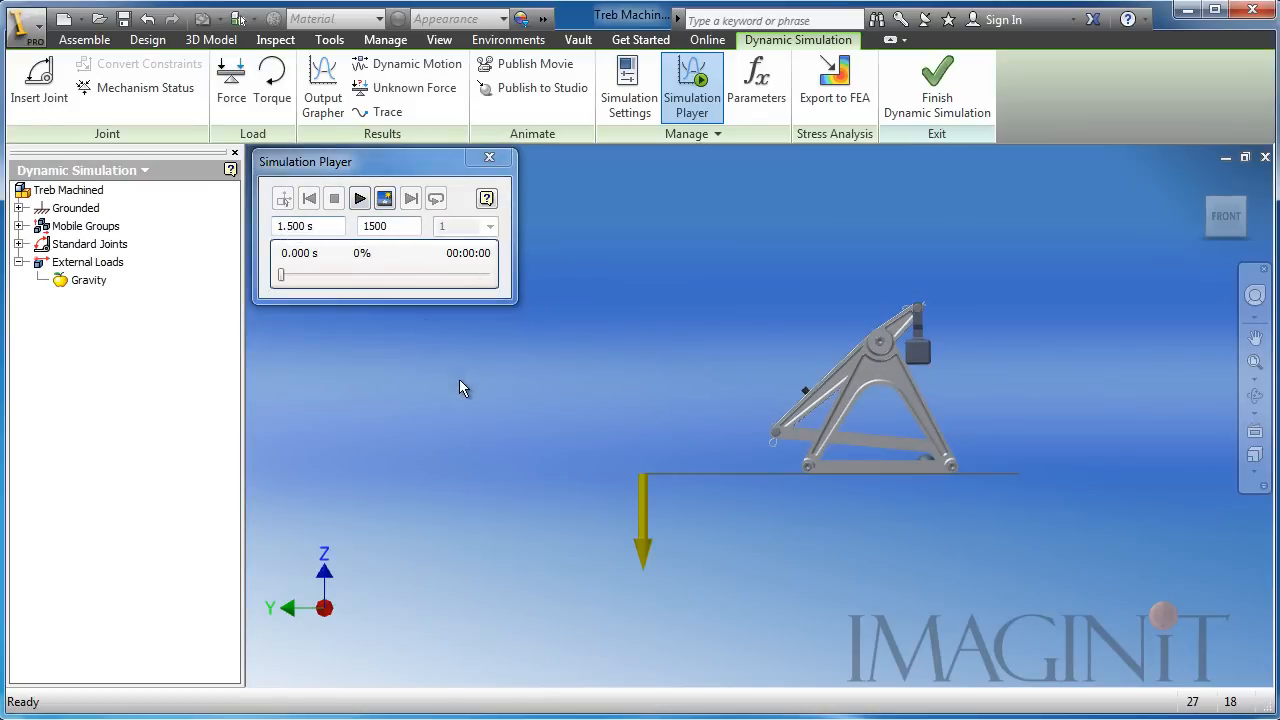
Open the Output Grapher and arrange it and the Simulation Player so the trebuchet's projectile end stays in view
{"action": "middle_click_drag", "start_coordinate": [567, 410], "coordinate": [704, 444], "text": "shift"}
{"action": "scroll", "coordinate": [919, 464], "scroll_direction": "up", "scroll_amount": 4}
{"action": "middle_click_drag", "start_coordinate": [911, 424], "coordinate": [858, 472]}
{"action": "middle_click_drag", "start_coordinate": [534, 419], "coordinate": [446, 400]}
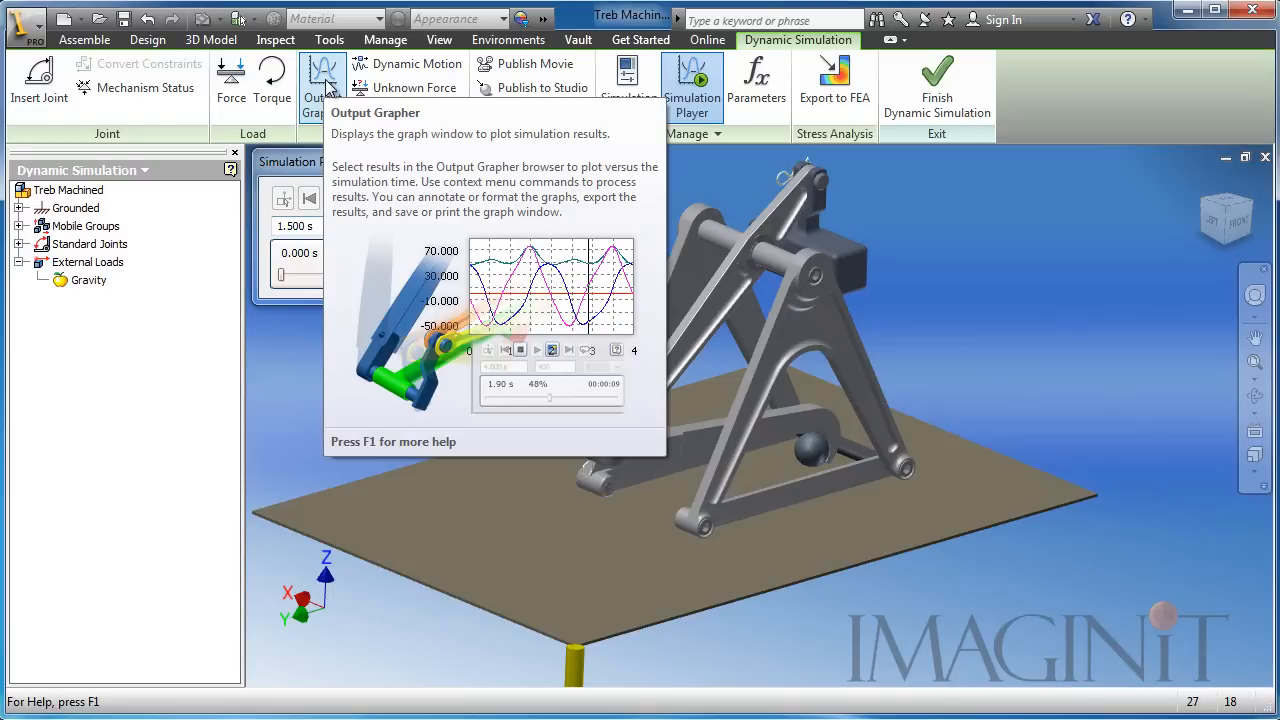
{"action": "left_click", "coordinate": [326, 88]}
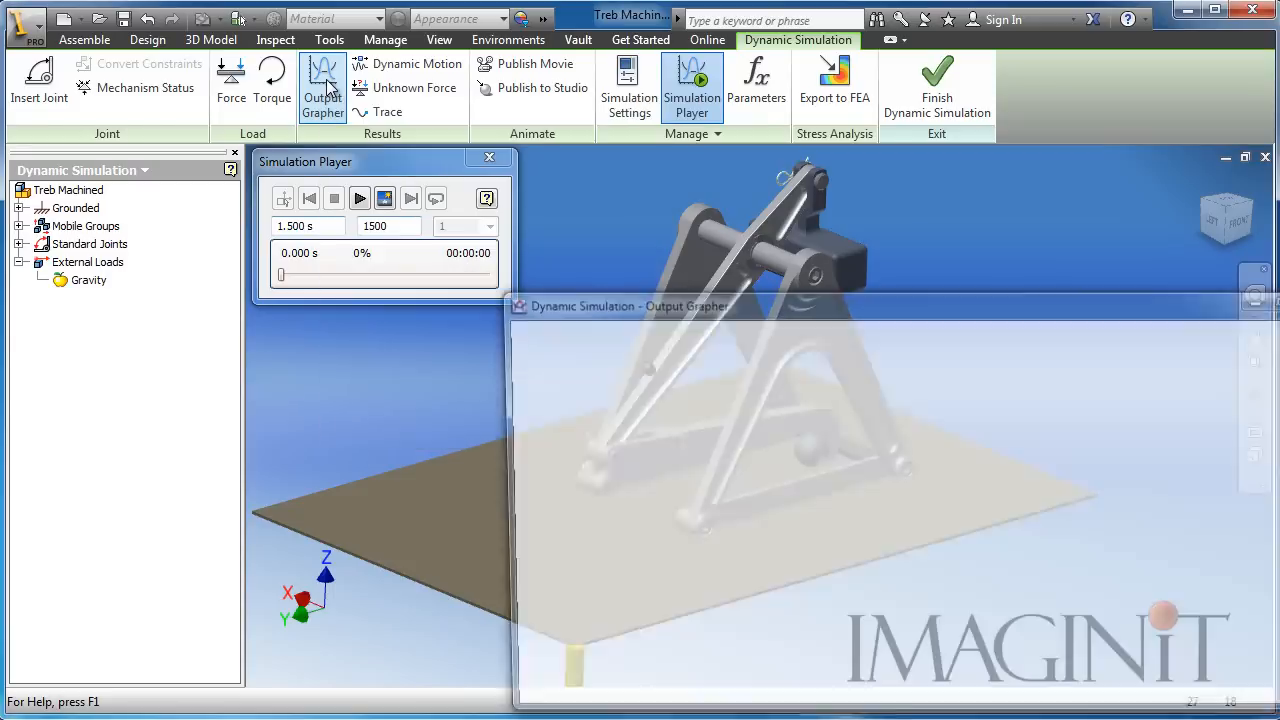
{"action": "left_click_drag", "start_coordinate": [677, 316], "coordinate": [193, 250]}
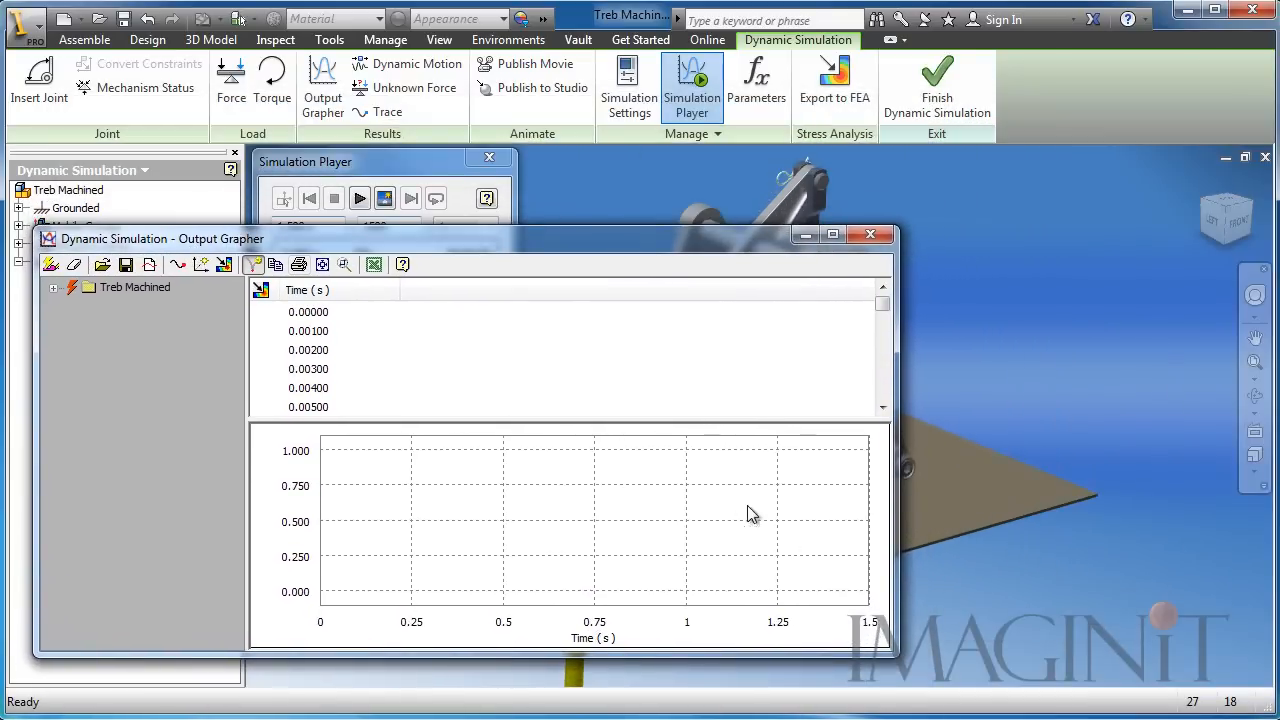
{"action": "left_click_drag", "start_coordinate": [896, 562], "coordinate": [740, 480]}
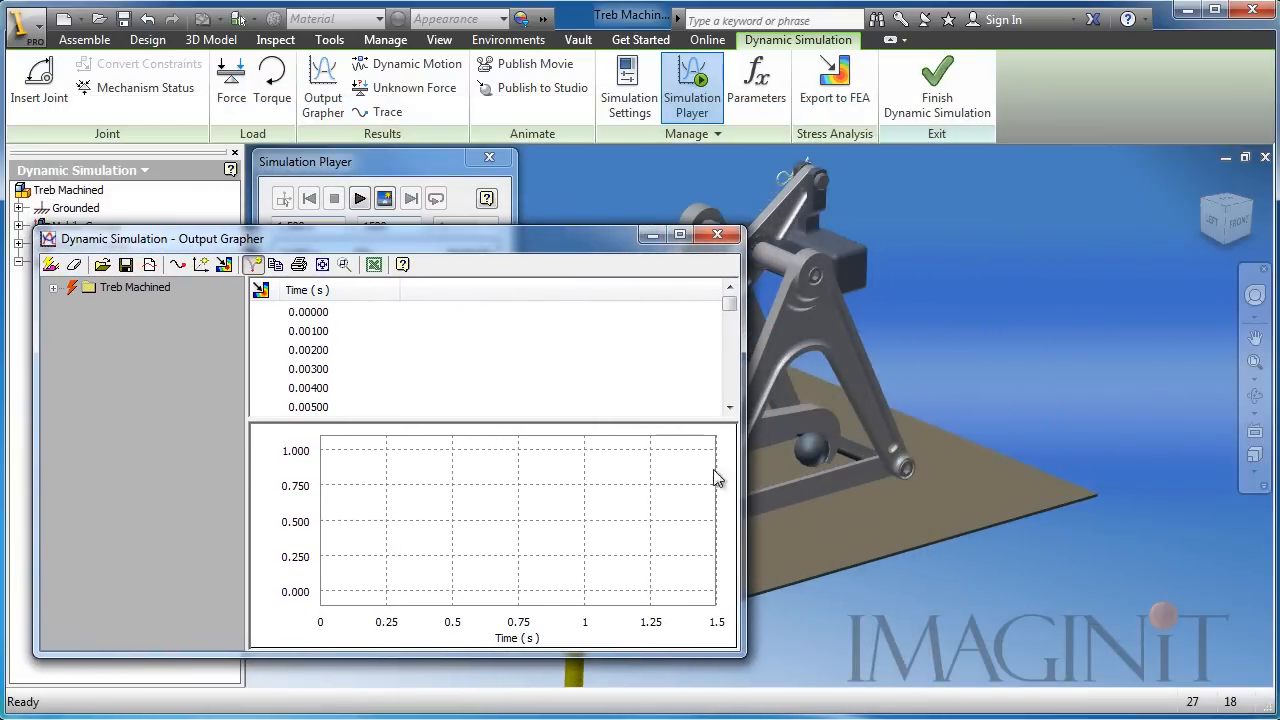
{"action": "left_click_drag", "start_coordinate": [740, 232], "coordinate": [730, 266]}
{"action": "left_click_drag", "start_coordinate": [374, 162], "coordinate": [298, 96]}
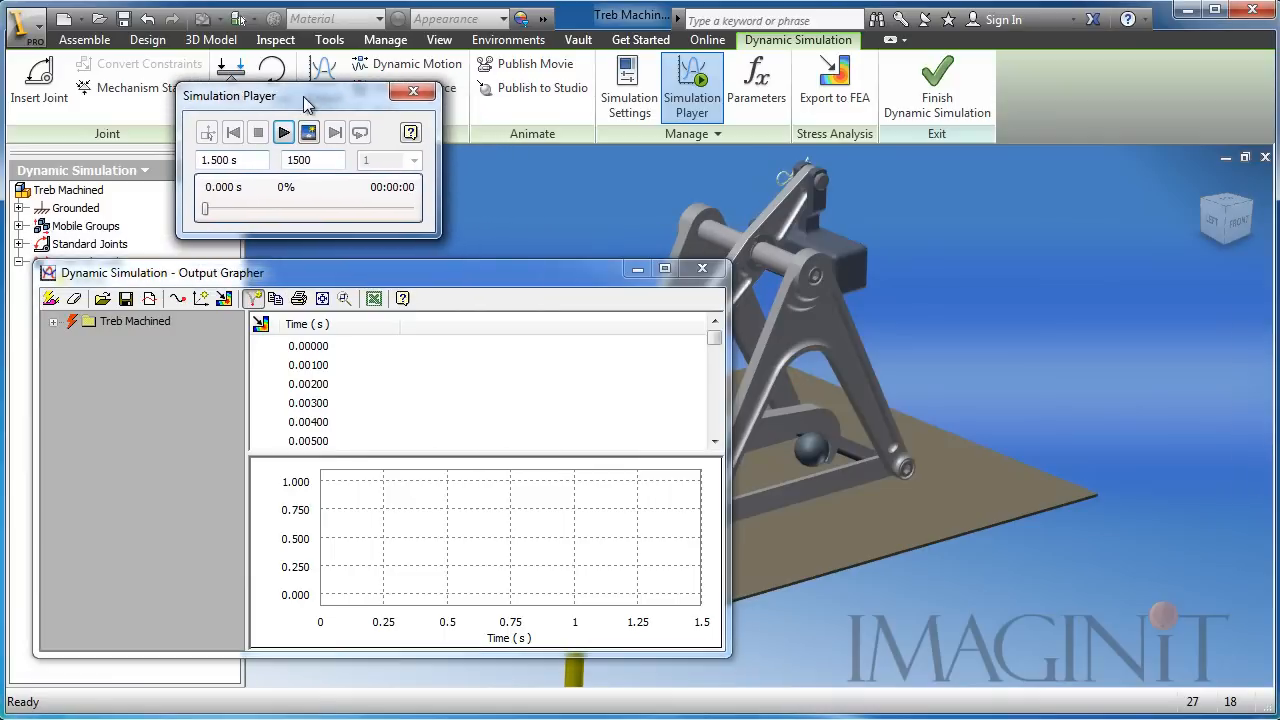
{"action": "left_click_drag", "start_coordinate": [414, 279], "coordinate": [451, 267]}
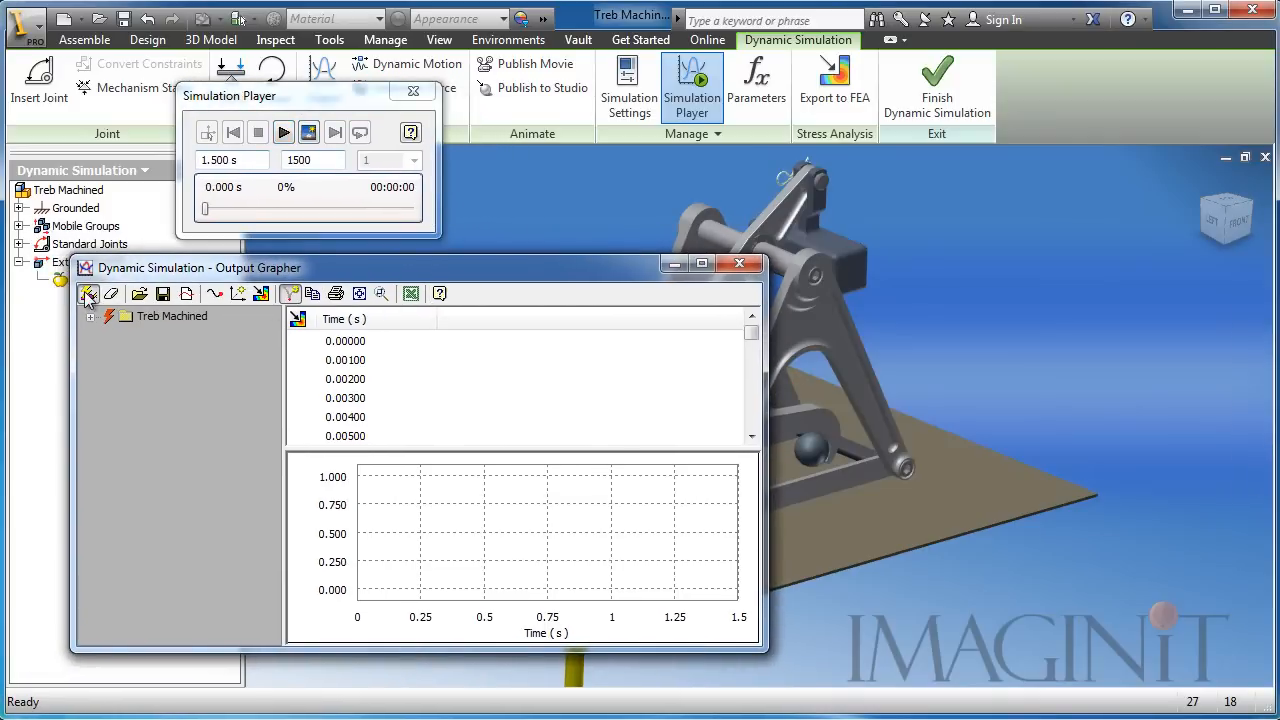
Prepare the Output Grapher for a new simulation and examine the result categories of Revolution:1 under Standard Joints
{"action": "left_click", "coordinate": [87, 294]}
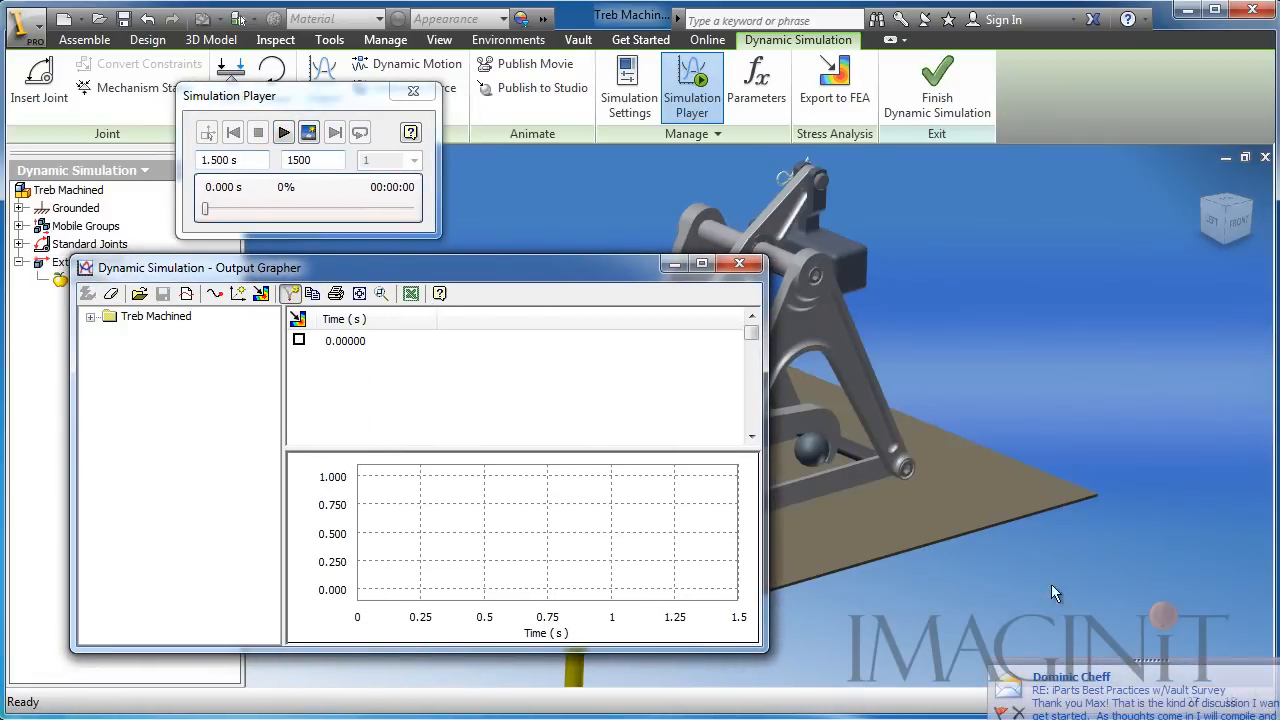
{"action": "left_click", "coordinate": [90, 317]}
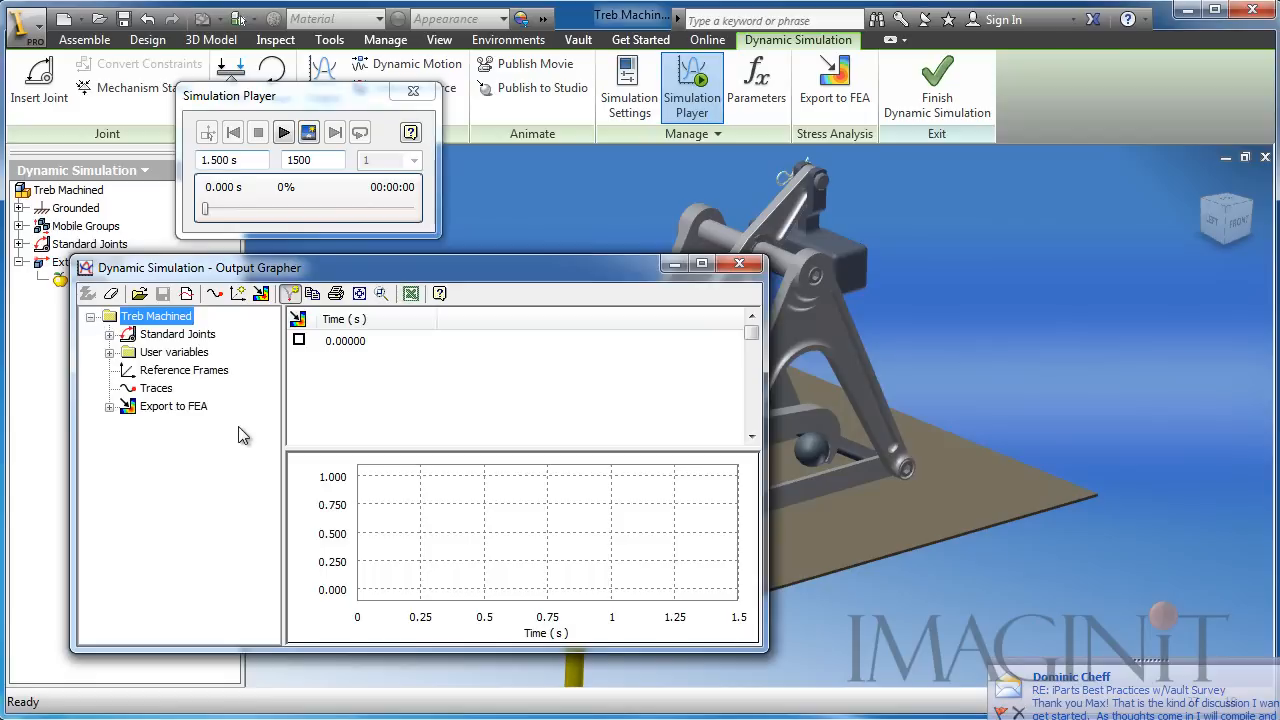
{"action": "left_click", "coordinate": [109, 335]}
{"action": "left_click", "coordinate": [128, 352]}
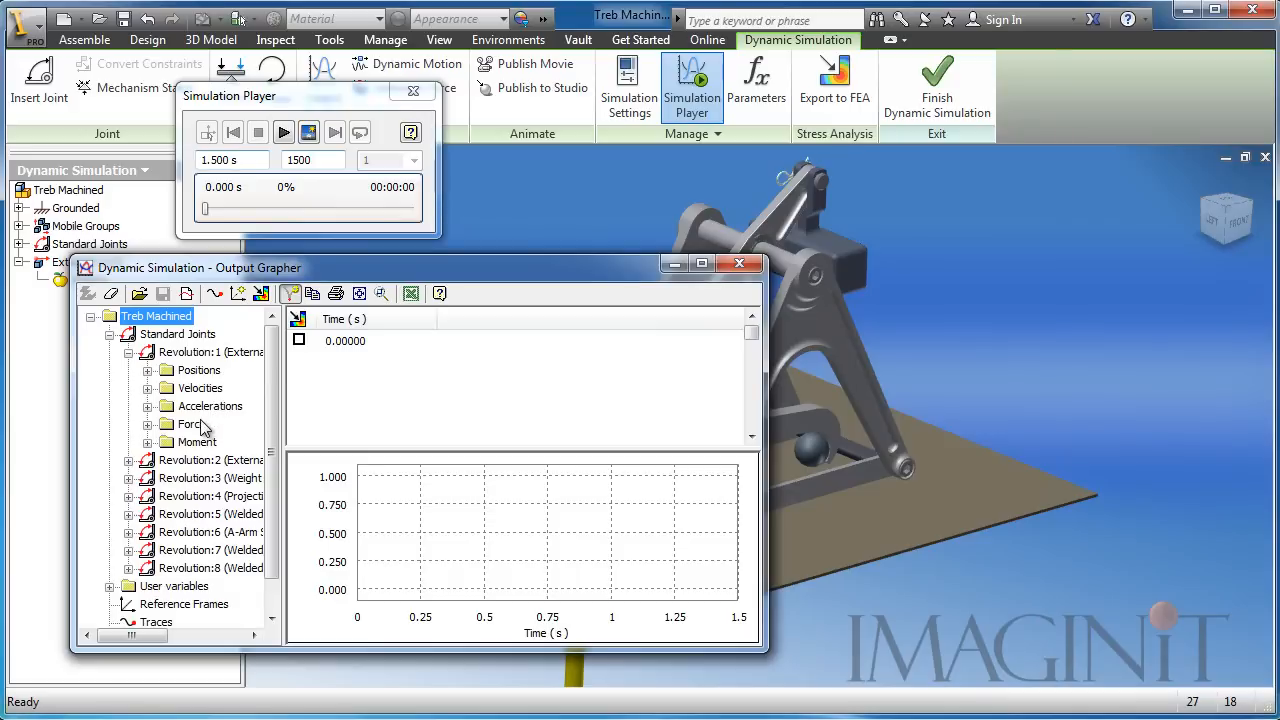
{"action": "left_click", "coordinate": [128, 352]}
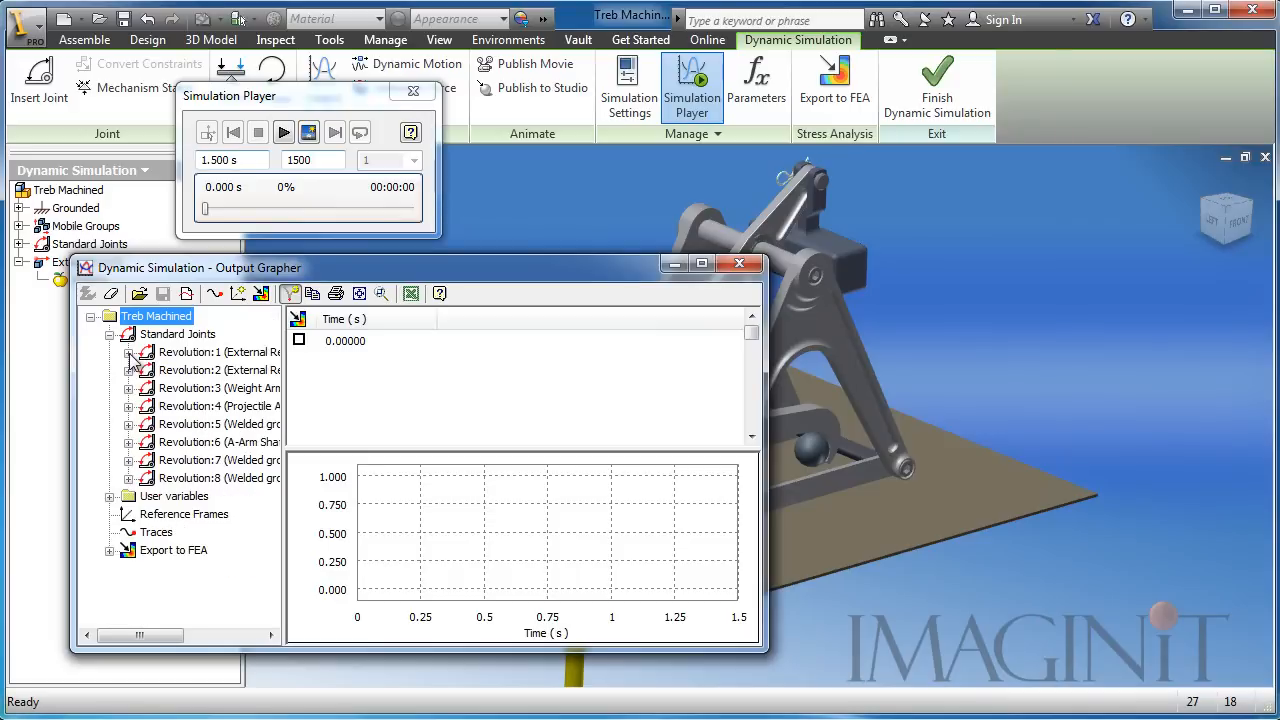
{"action": "left_click", "coordinate": [109, 334]}
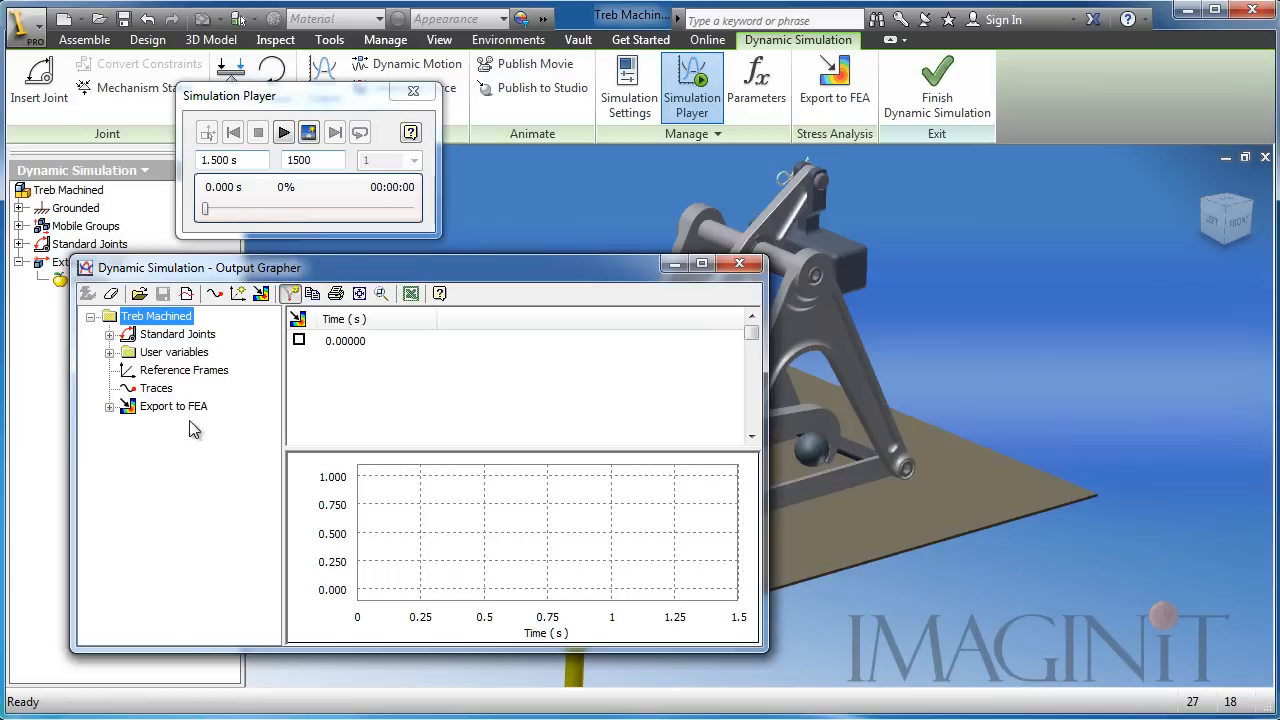
Add a trace with its origin on the curved edge at the hook tip beside the projectile ball, referenced to Grounded
{"action": "right_click", "coordinate": [157, 393]}
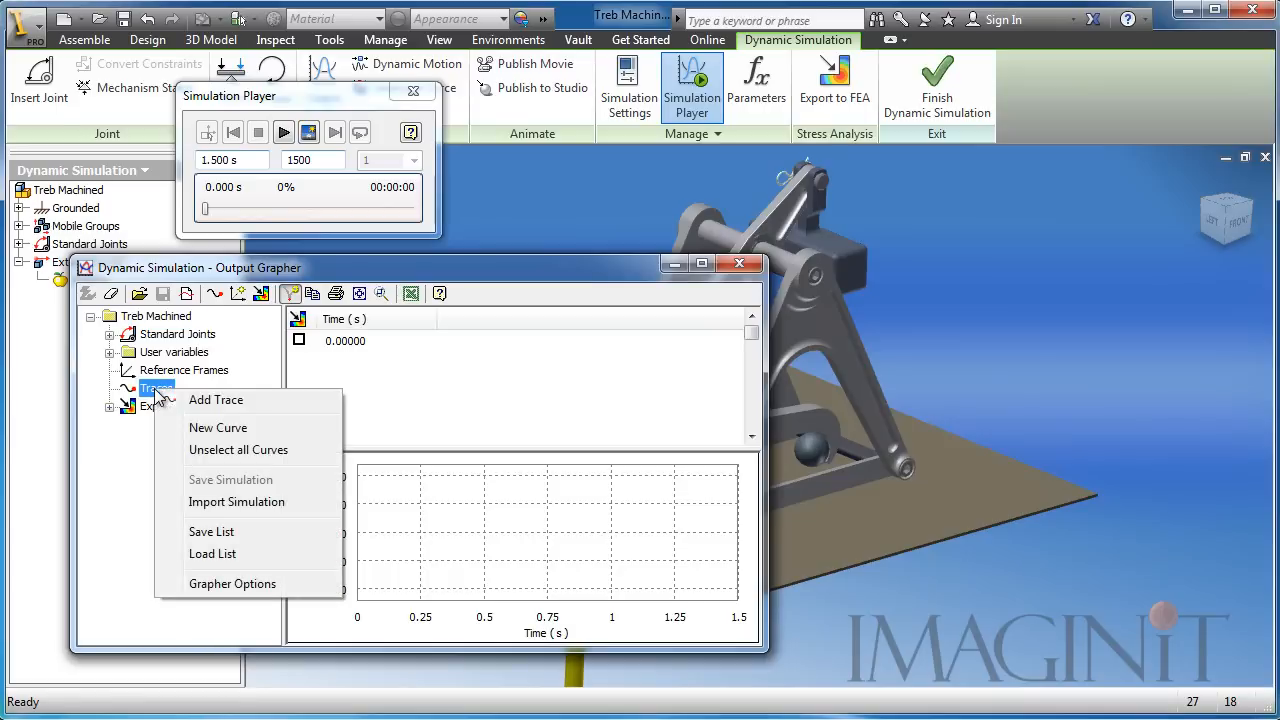
{"action": "left_click", "coordinate": [215, 401]}
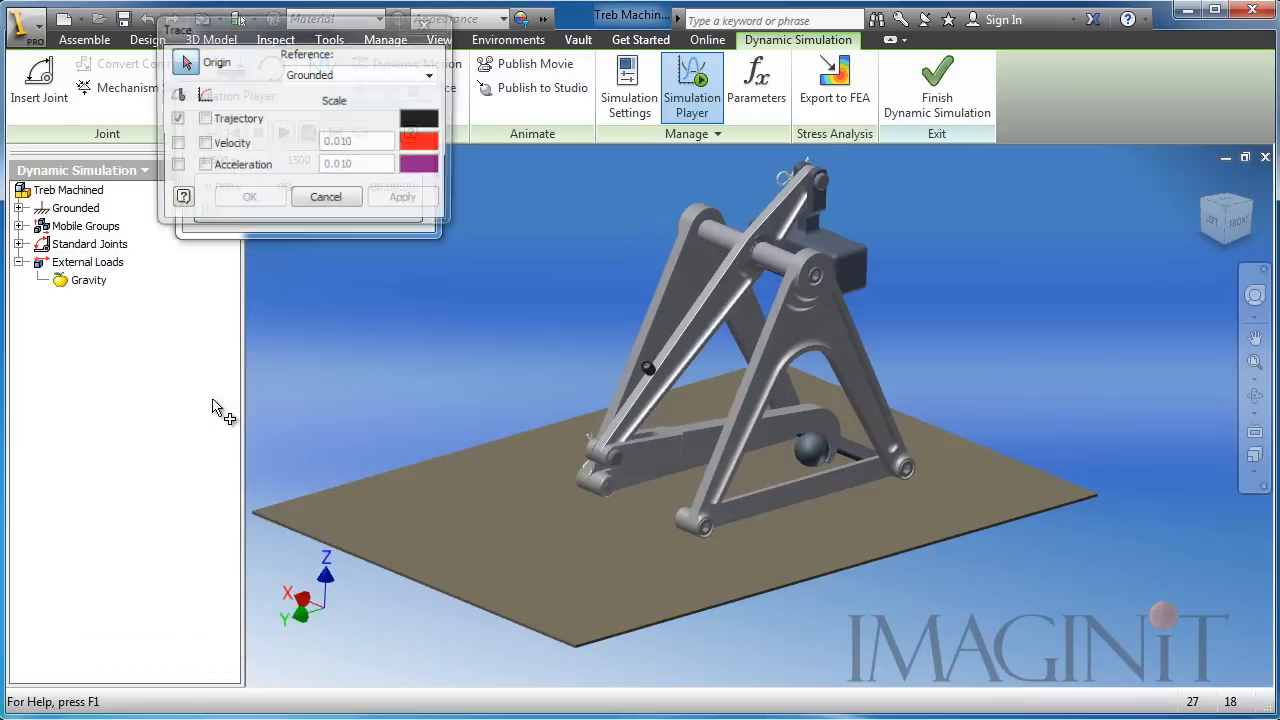
{"action": "scroll", "coordinate": [860, 458], "scroll_direction": "down", "scroll_amount": 5}
{"action": "scroll", "coordinate": [865, 455], "scroll_direction": "down", "scroll_amount": 5}
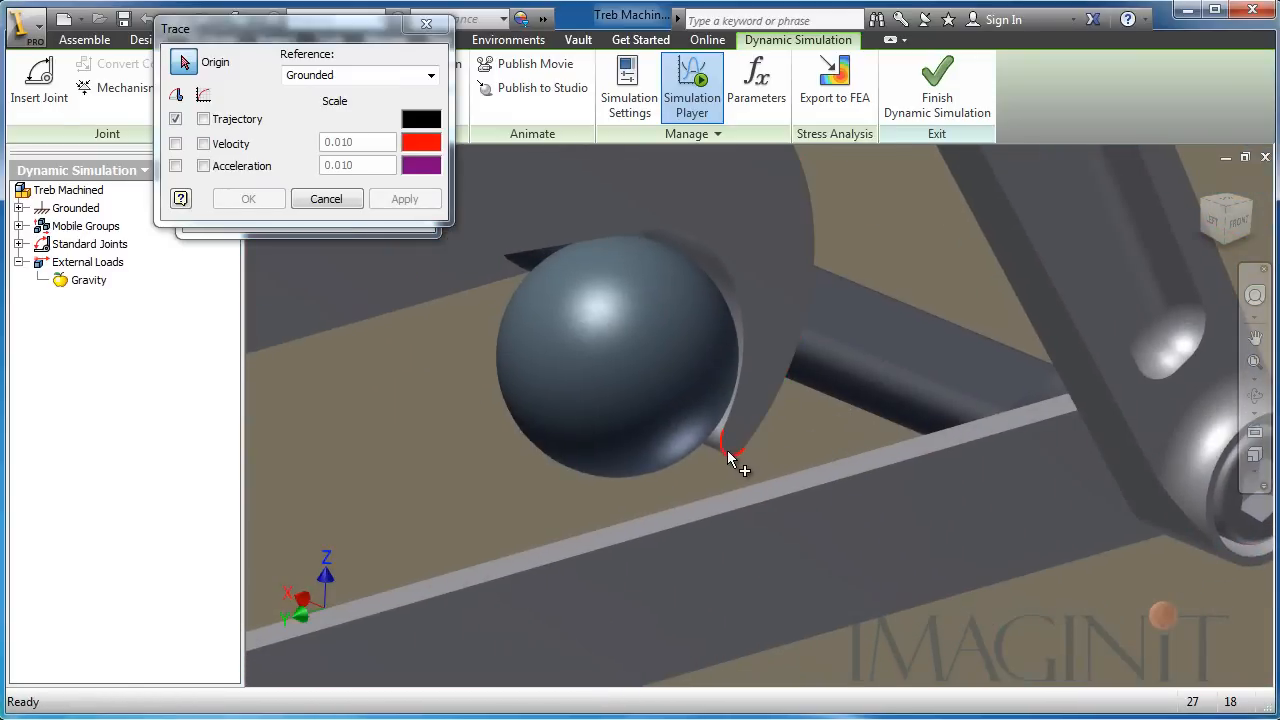
{"action": "left_click", "coordinate": [728, 451]}
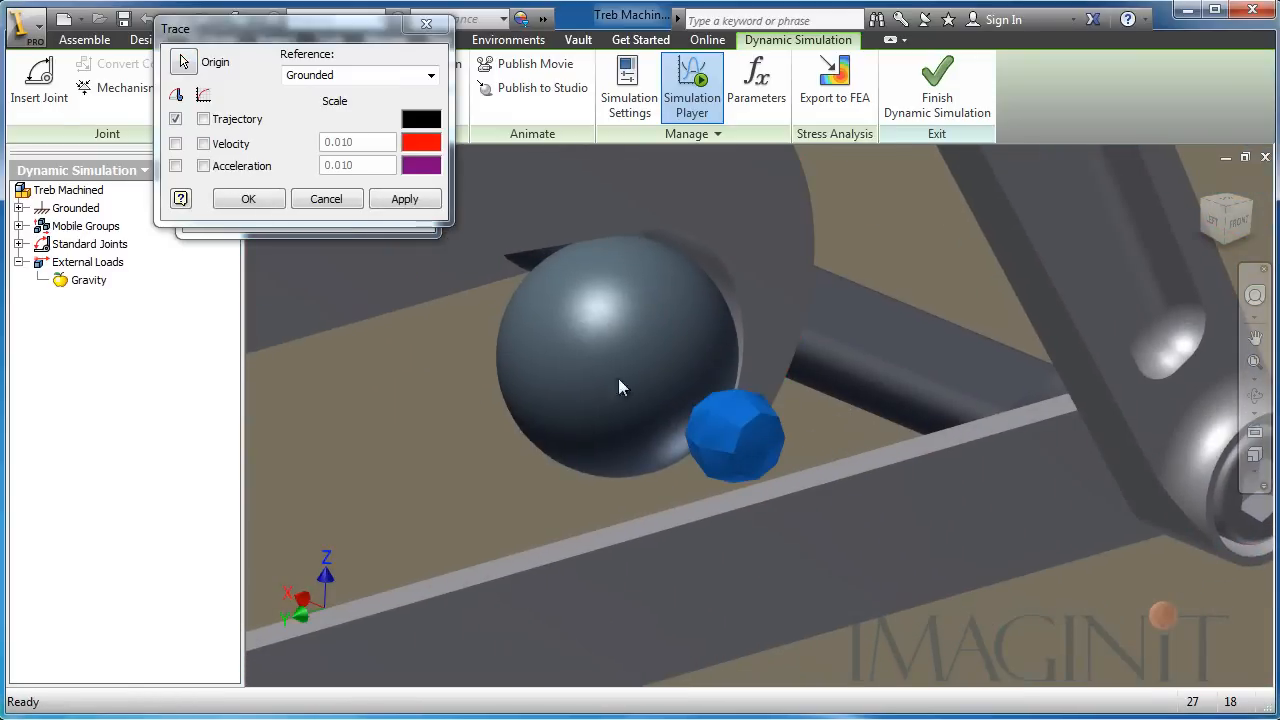
Include the trace's trajectory, velocity and acceleration in the grapher output, set the trajectory colour to light pink and create the trace
{"action": "left_click", "coordinate": [204, 119]}
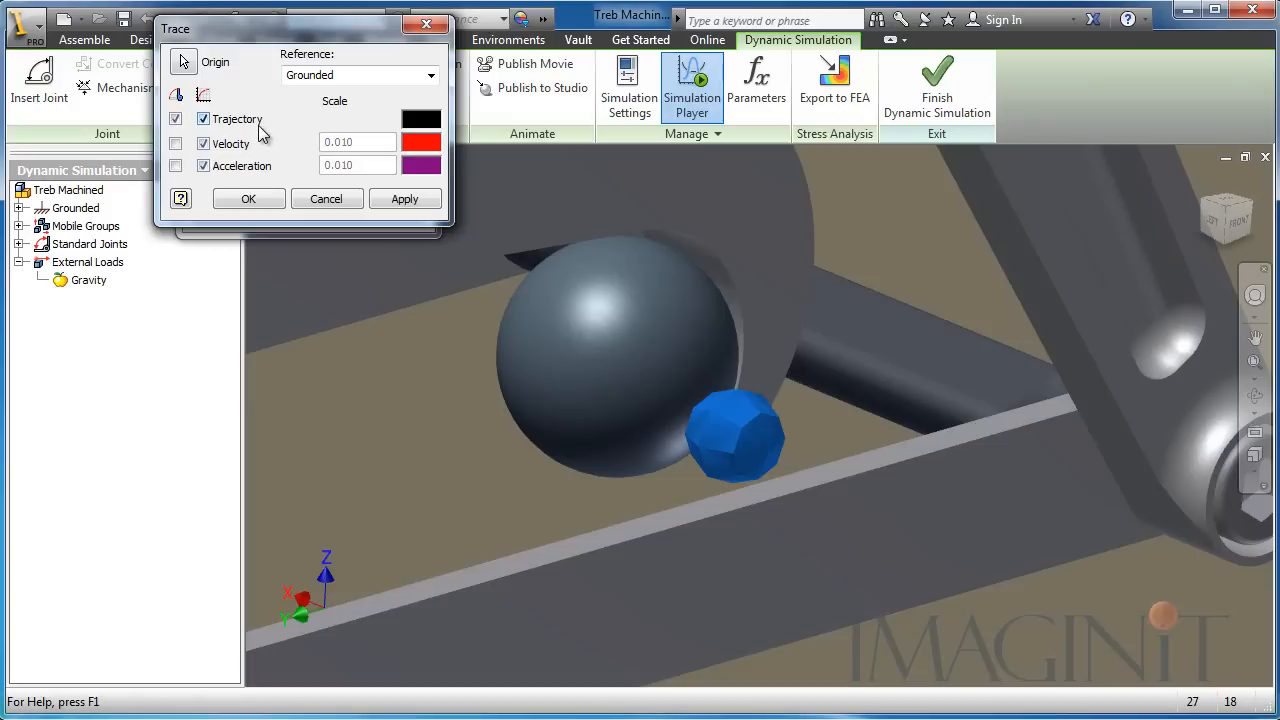
{"action": "left_click", "coordinate": [418, 120]}
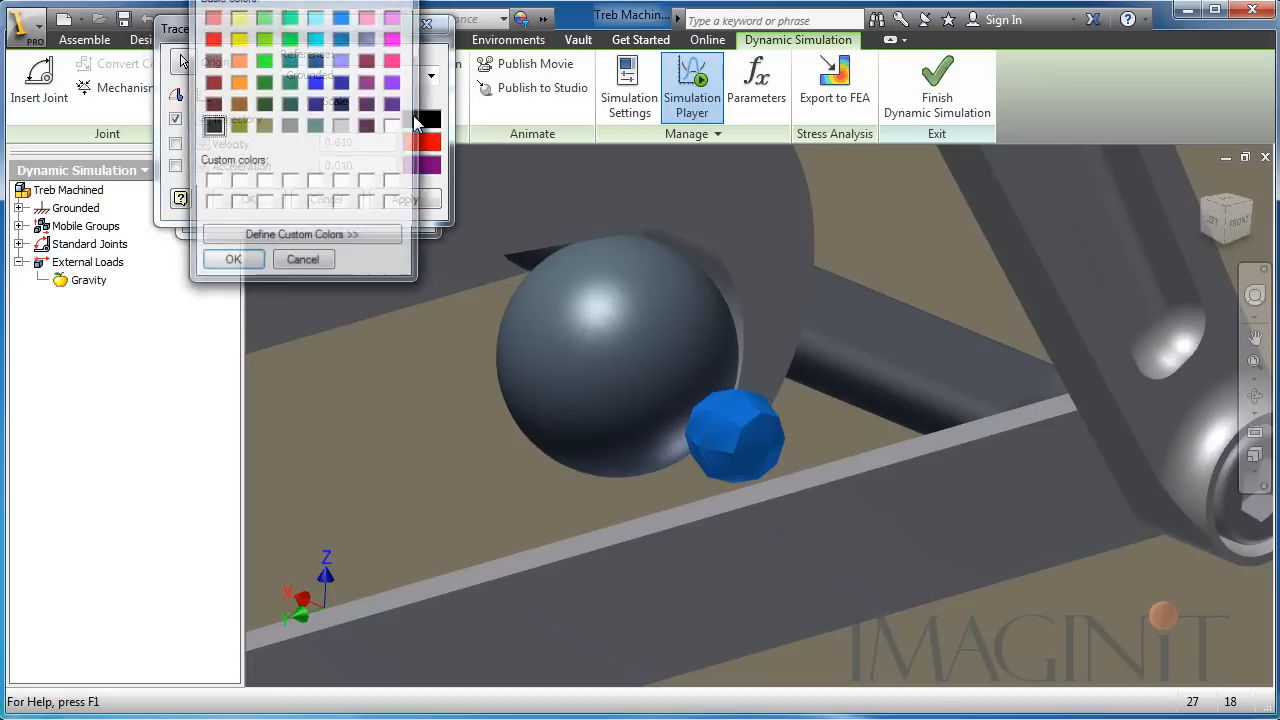
{"action": "left_click", "coordinate": [394, 18]}
{"action": "left_click", "coordinate": [250, 264]}
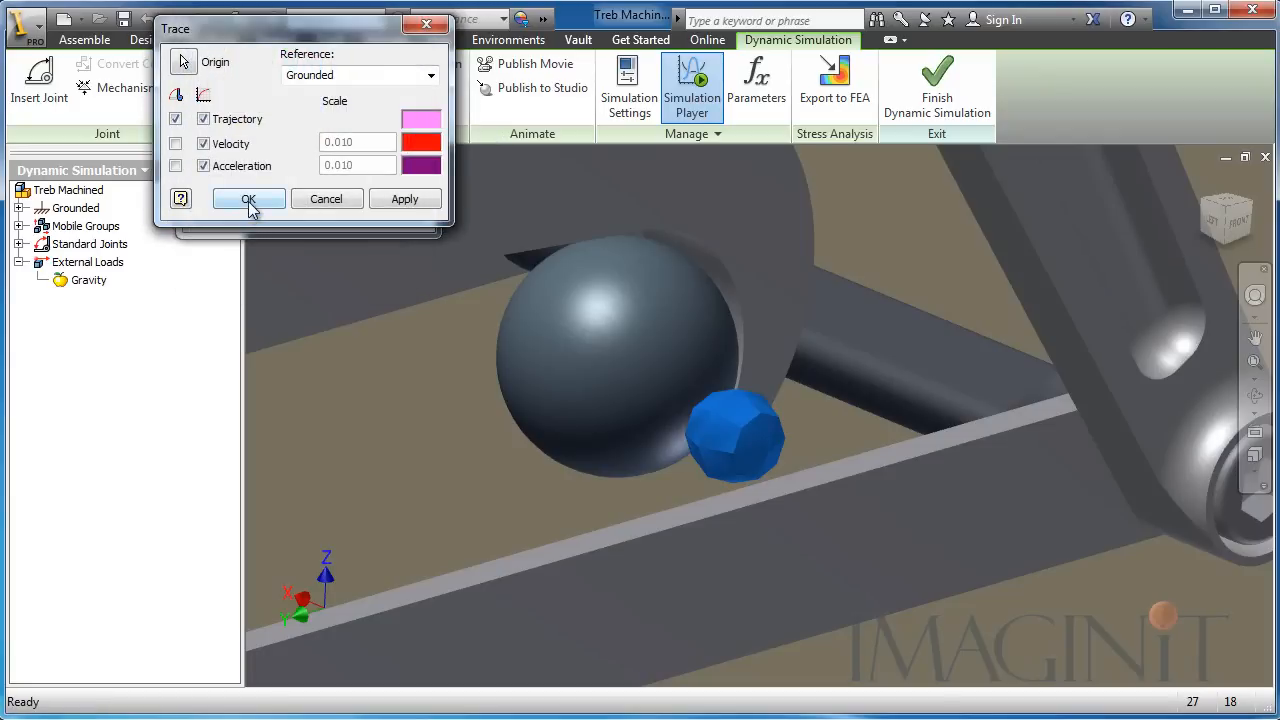
{"action": "left_click", "coordinate": [249, 200]}
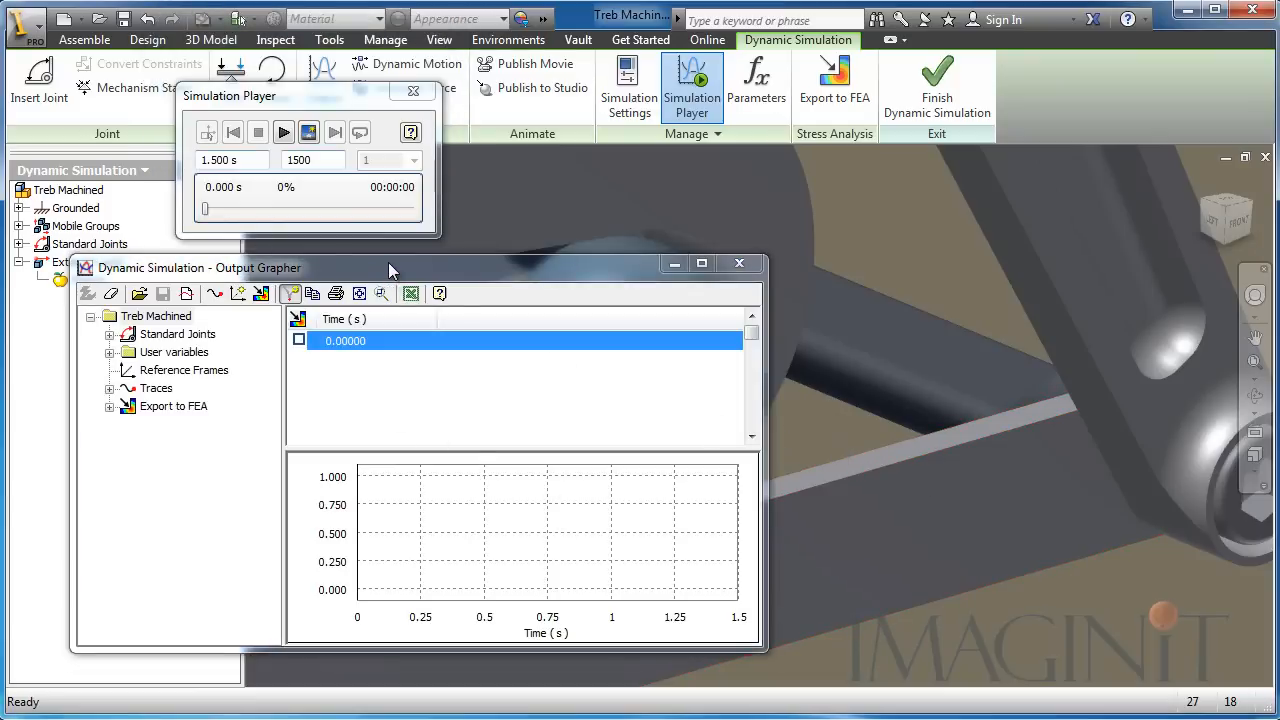
Show the whole trebuchet in the front view beside the Output Grapher and run the 1.500 s simulation
{"action": "scroll", "coordinate": [903, 414], "scroll_direction": "up", "scroll_amount": 4}
{"action": "middle_click_drag", "start_coordinate": [903, 414], "coordinate": [1001, 447]}
{"action": "scroll", "coordinate": [943, 429], "scroll_direction": "up", "scroll_amount": 4}
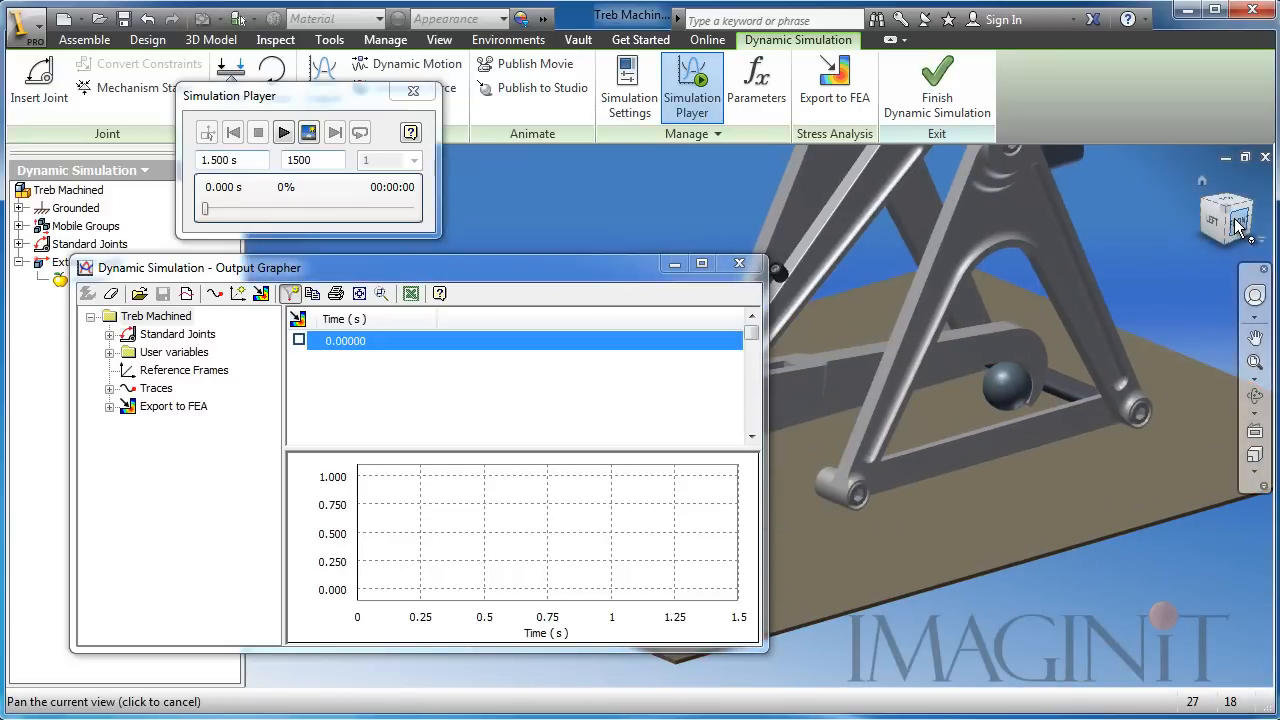
{"action": "left_click", "coordinate": [1240, 225]}
{"action": "middle_click_drag", "start_coordinate": [906, 424], "coordinate": [1108, 388]}
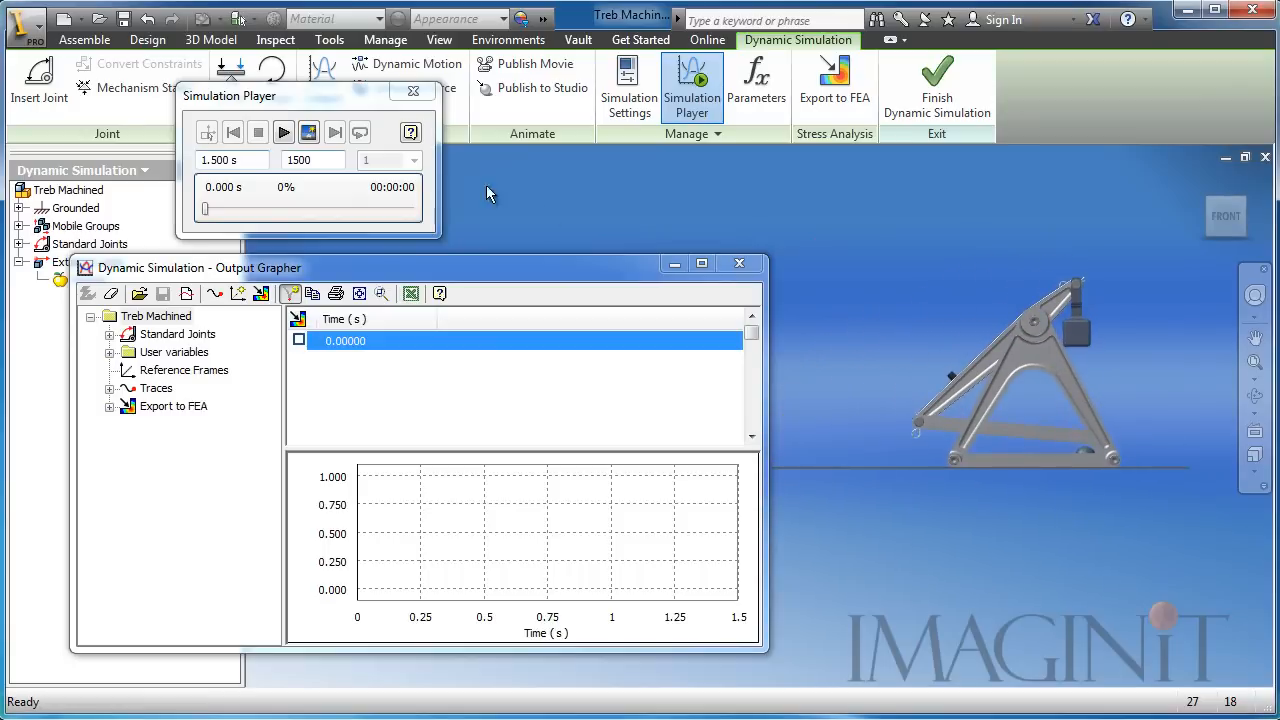
{"action": "left_click", "coordinate": [284, 131]}
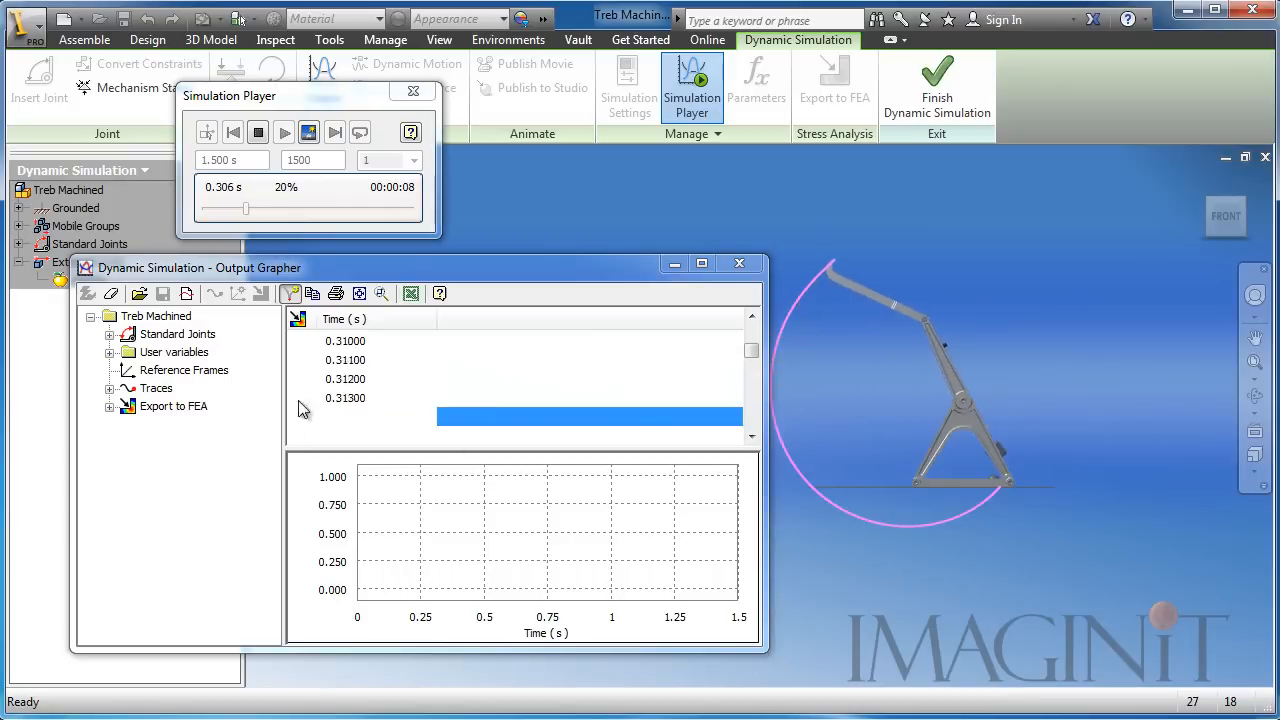
Plot the Z position P[Z] of Trace:1 in the Output Grapher and inspect the start of its curve
{"action": "left_click", "coordinate": [109, 388]}
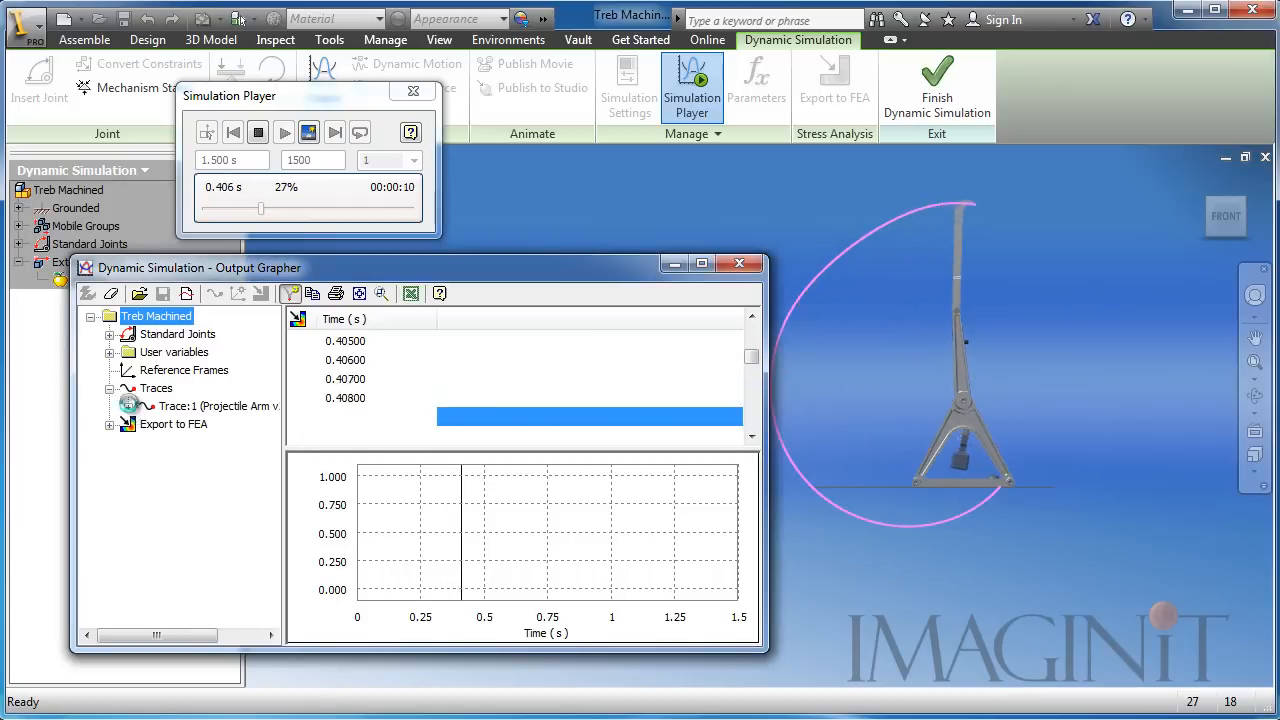
{"action": "left_click", "coordinate": [128, 406]}
{"action": "left_click", "coordinate": [147, 424]}
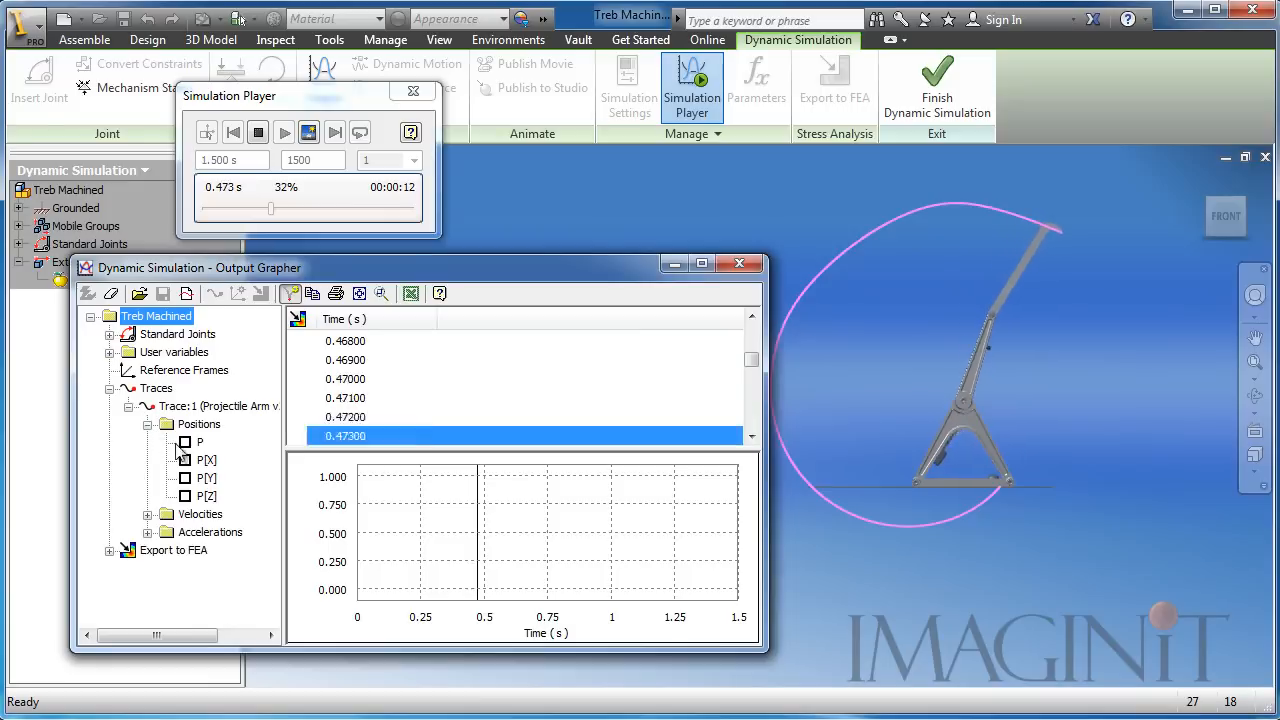
{"action": "left_click", "coordinate": [185, 496]}
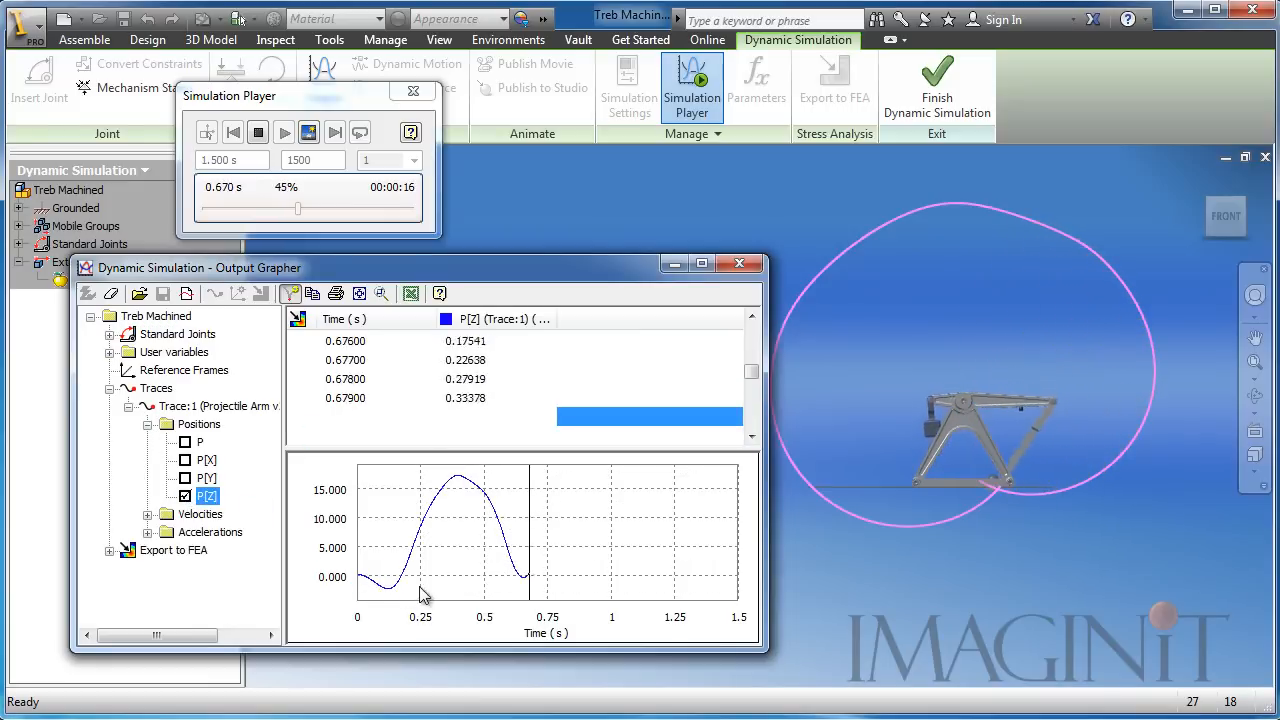
{"action": "middle_click_drag", "start_coordinate": [391, 586], "coordinate": [441, 555]}
{"action": "scroll", "coordinate": [418, 547], "scroll_direction": "up", "scroll_amount": 2}
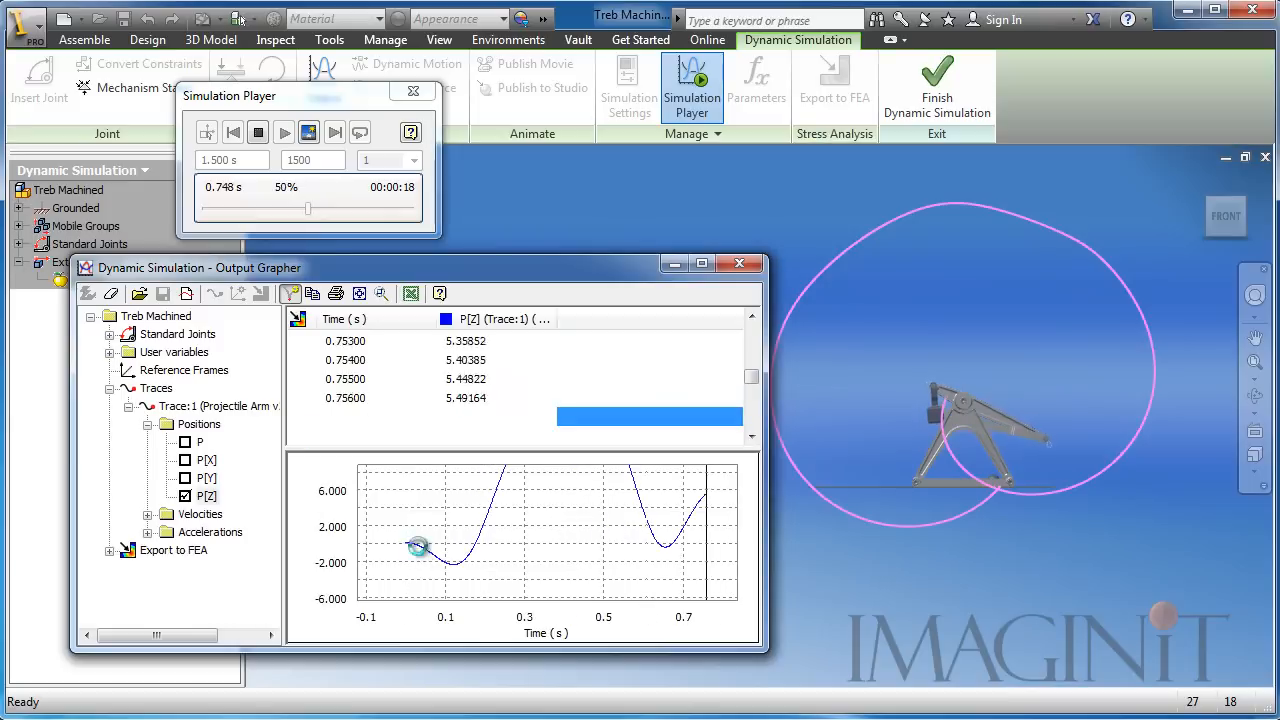
{"action": "middle_click", "coordinate": [420, 547]}
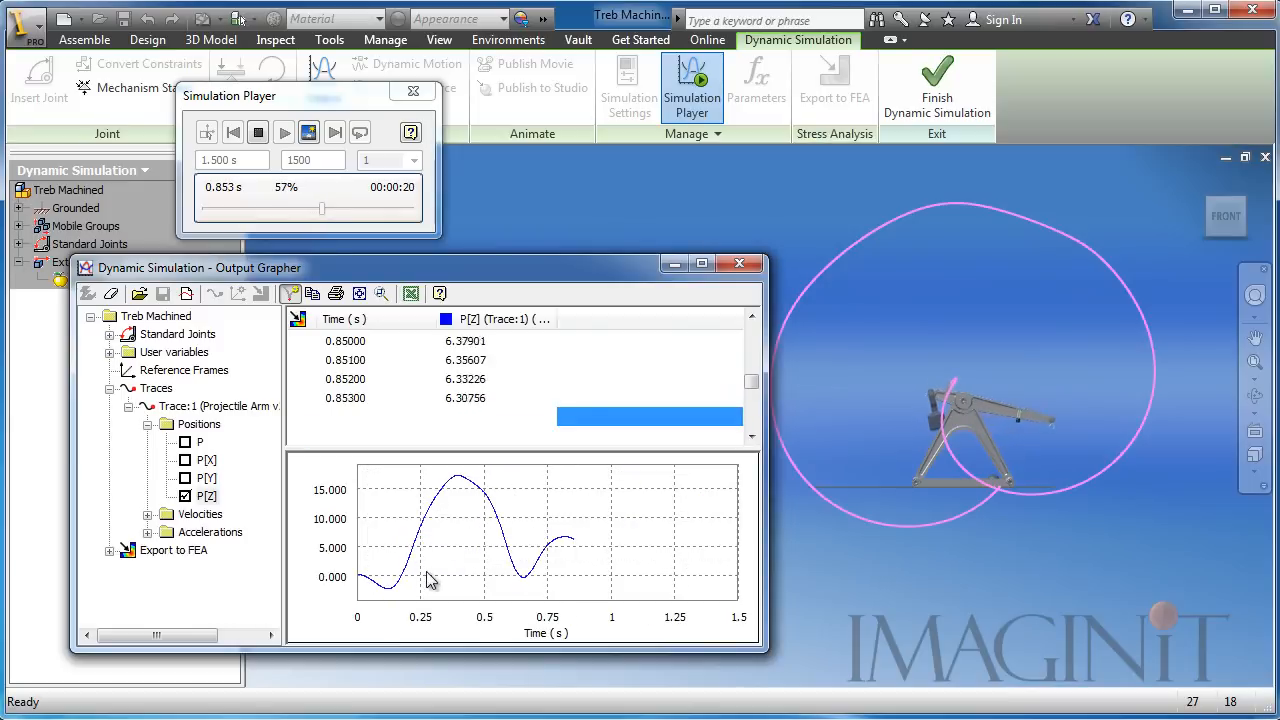
Stop the simulation, rewind it, return to construction mode and close the Output Grapher
{"action": "left_click", "coordinate": [258, 136]}
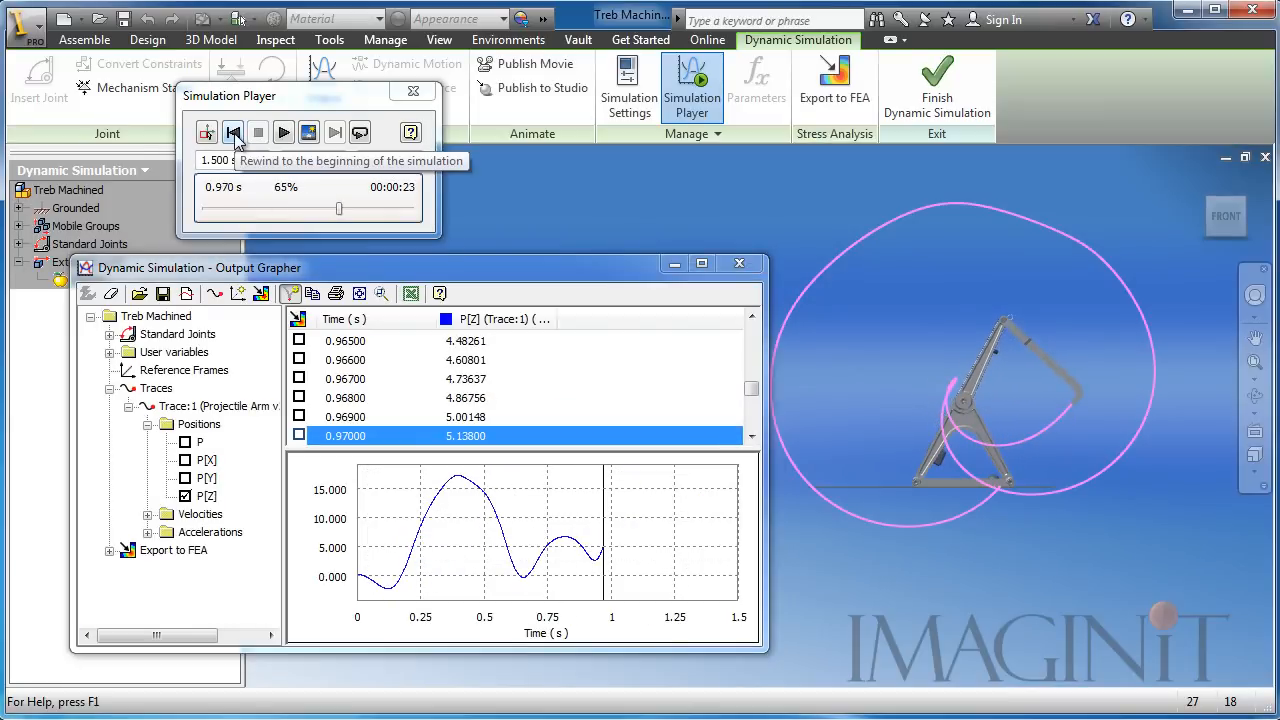
{"action": "left_click", "coordinate": [235, 136]}
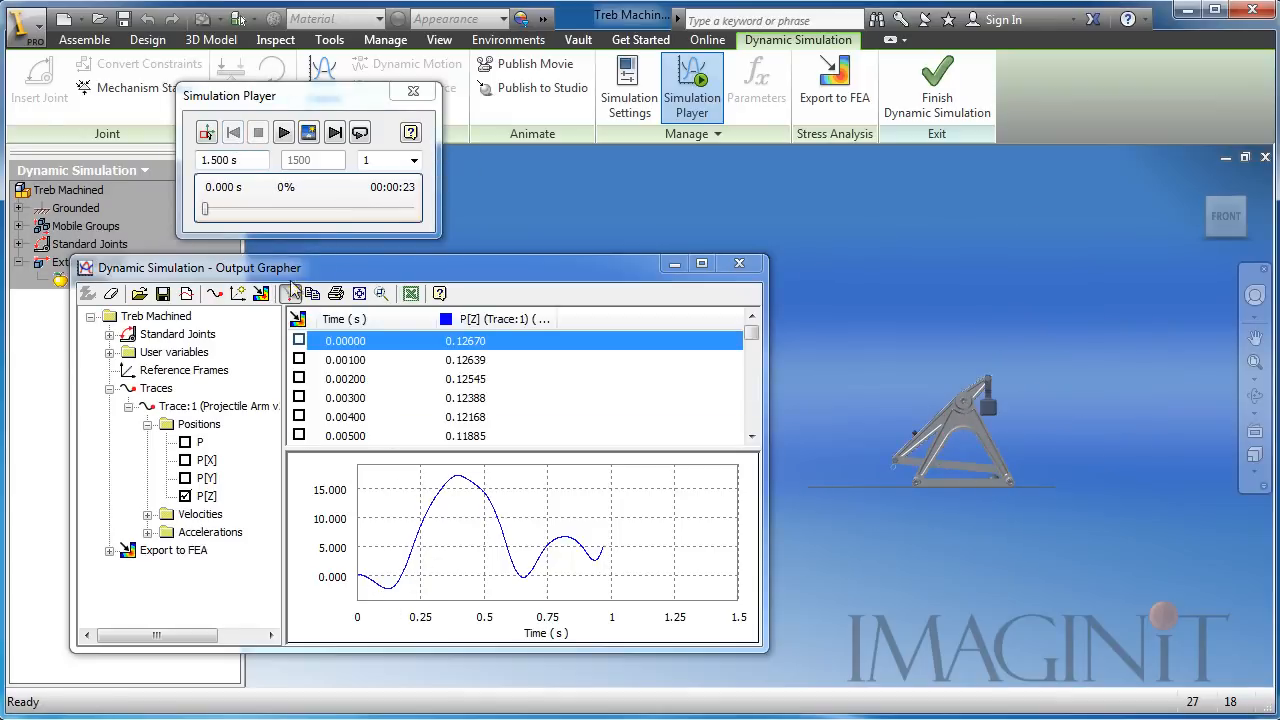
{"action": "left_click", "coordinate": [207, 135]}
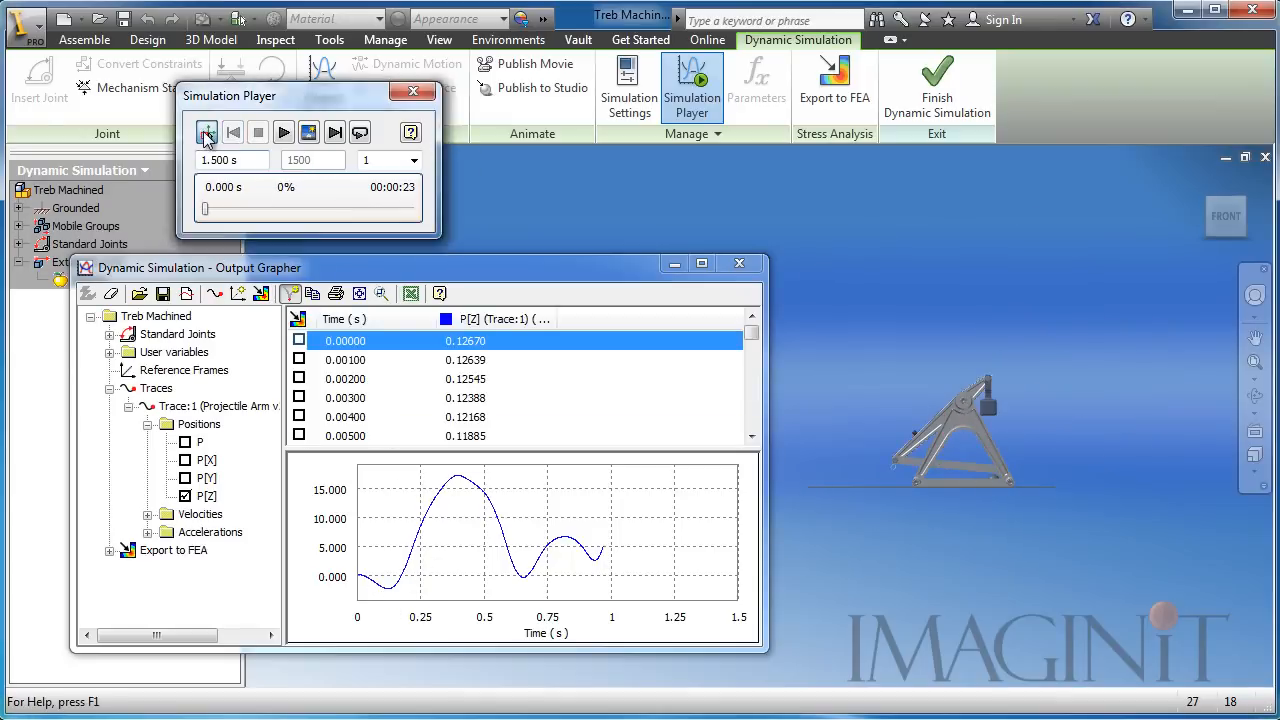
{"action": "left_click", "coordinate": [739, 263]}
Examine the Insert Joint types Cylinder on Plane, Cylinder on Cylinder, Cylinder in Cylinder, Belt, Screw and Worm Gear
{"action": "middle_click_drag", "start_coordinate": [729, 453], "coordinate": [850, 475]}
{"action": "scroll", "coordinate": [929, 437], "scroll_direction": "up", "scroll_amount": 4}
{"action": "scroll", "coordinate": [929, 441], "scroll_direction": "up", "scroll_amount": 6}
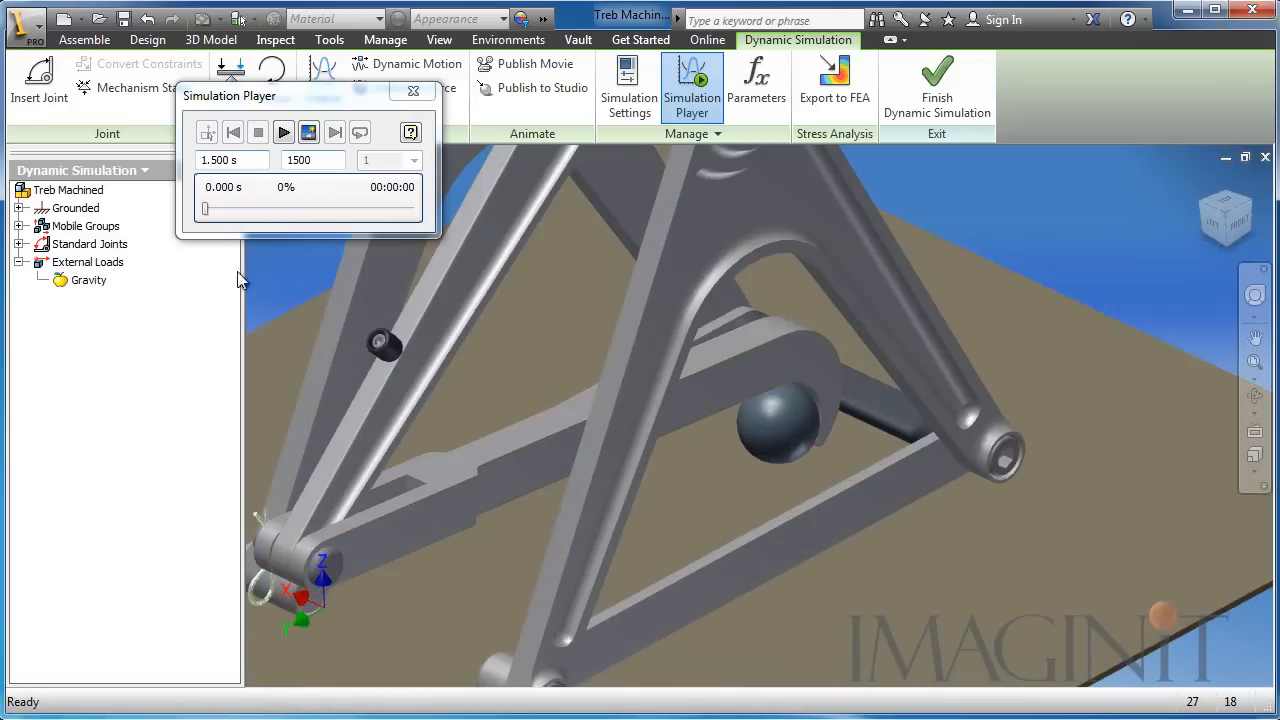
{"action": "left_click", "coordinate": [40, 80]}
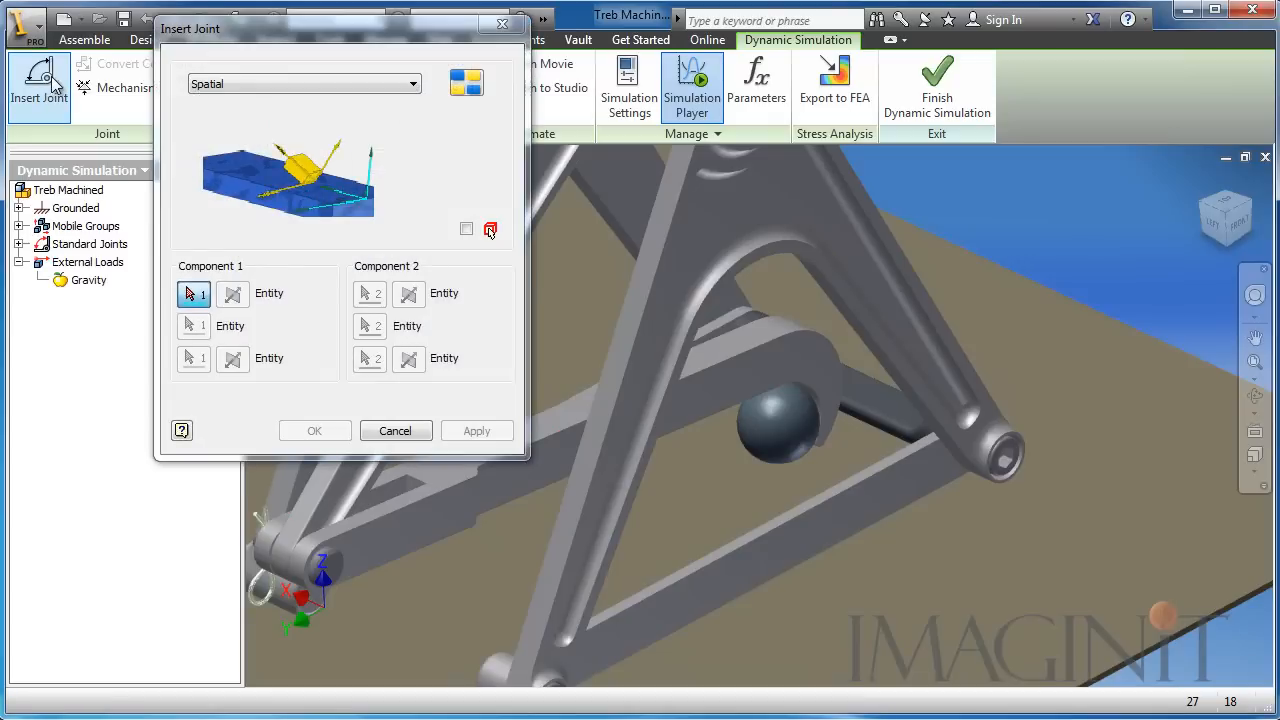
{"action": "left_click", "coordinate": [341, 86]}
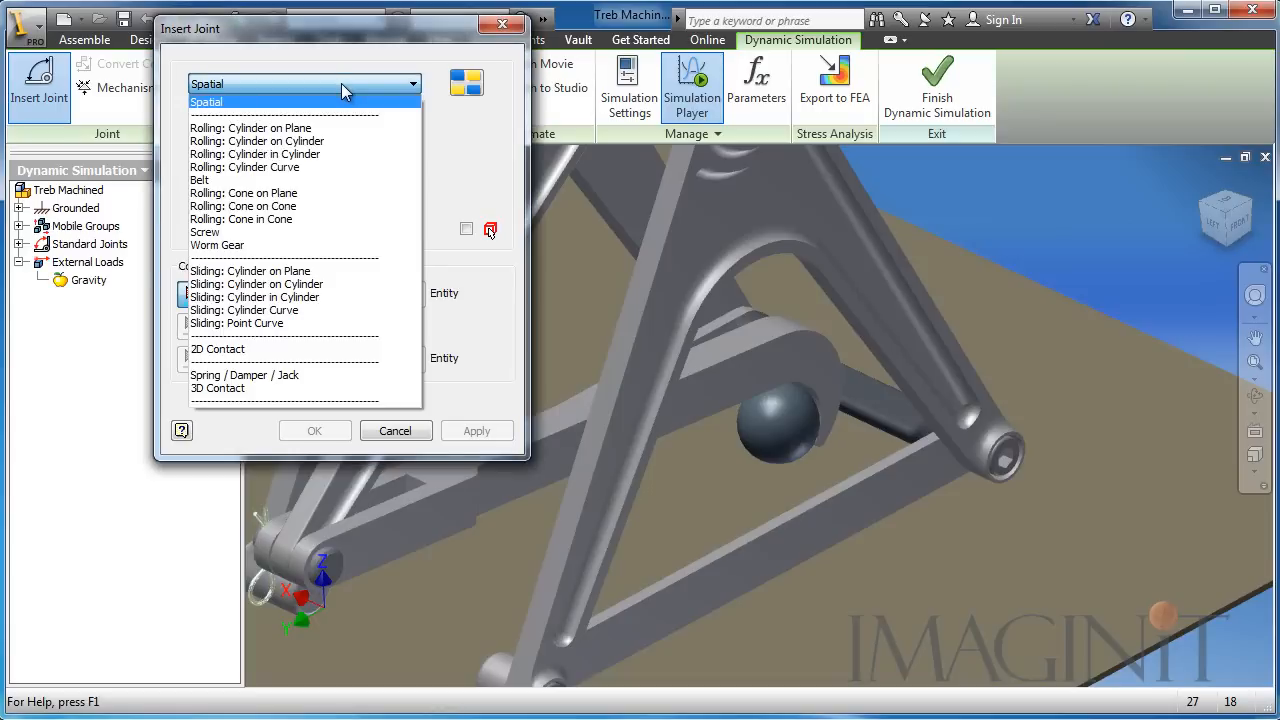
{"action": "left_click", "coordinate": [302, 130]}
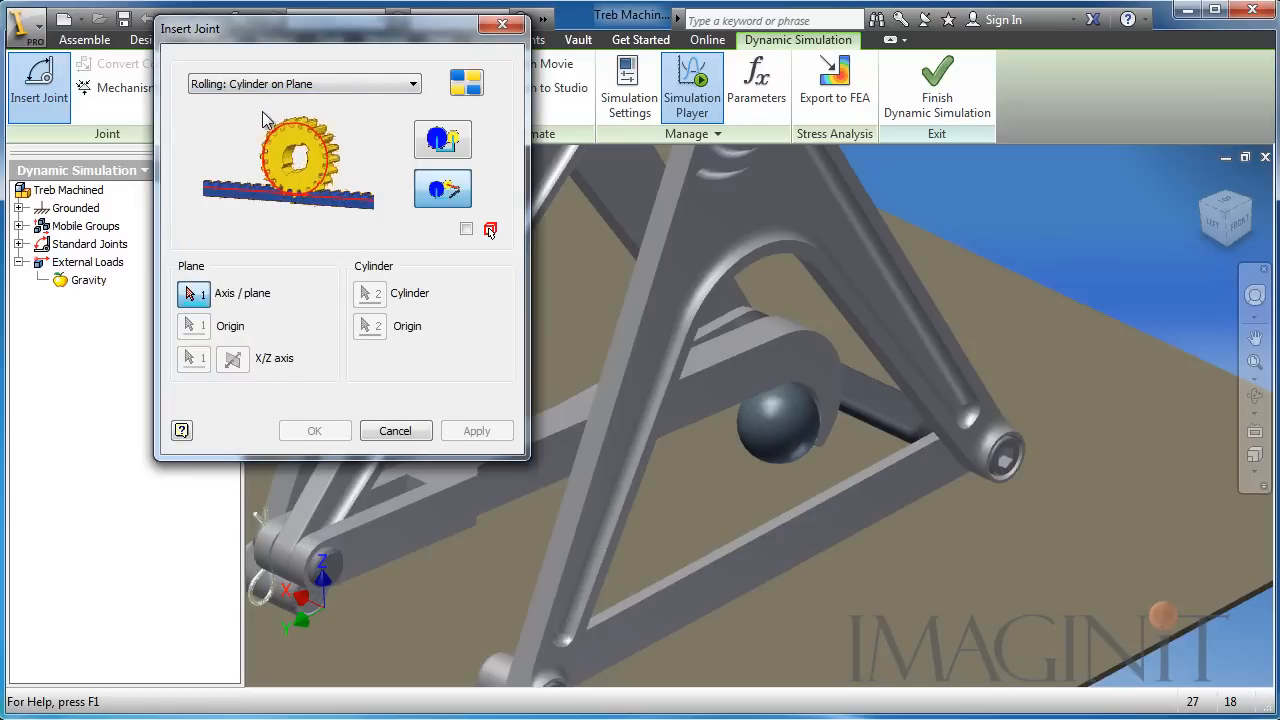
{"action": "left_click", "coordinate": [321, 84]}
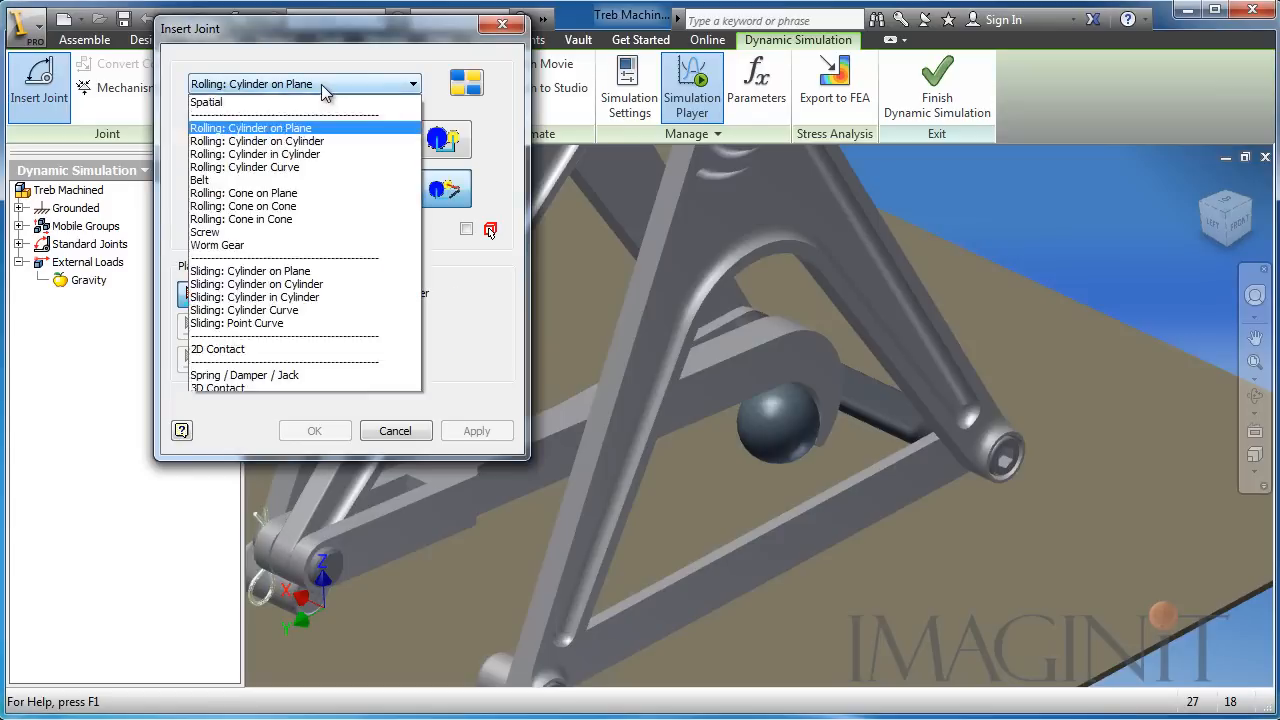
{"action": "left_click", "coordinate": [296, 141]}
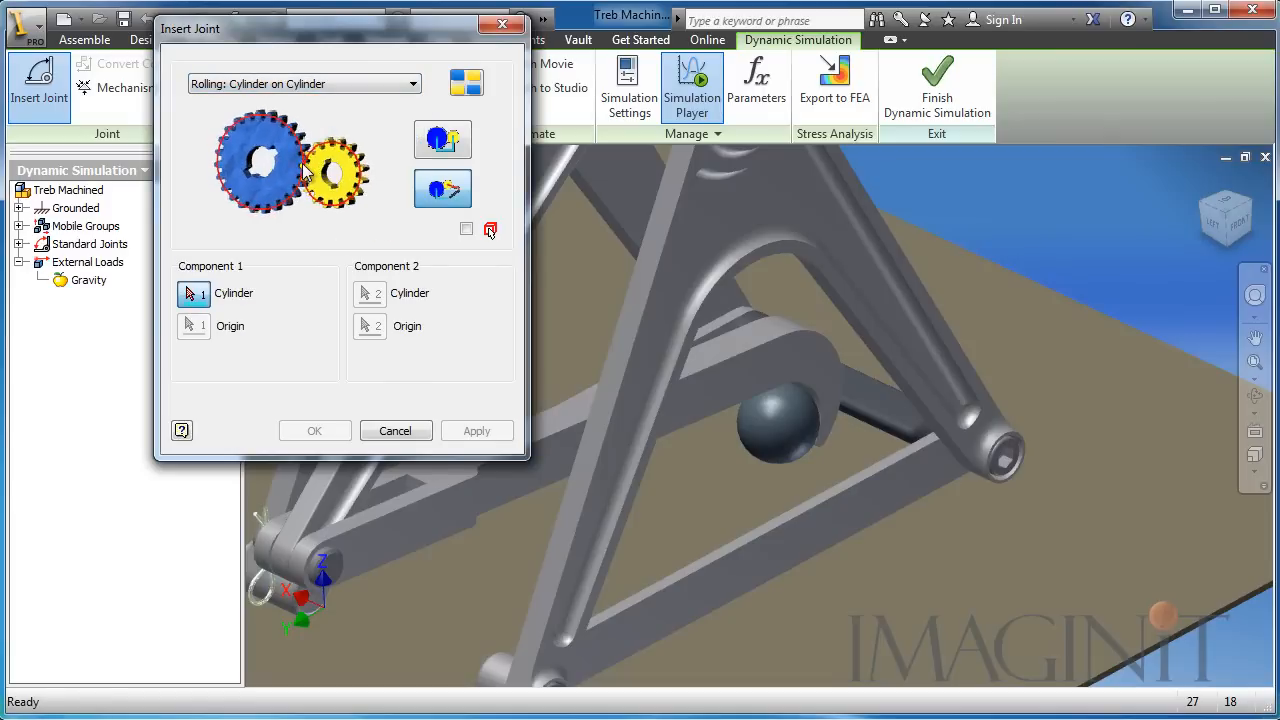
{"action": "left_click", "coordinate": [341, 86]}
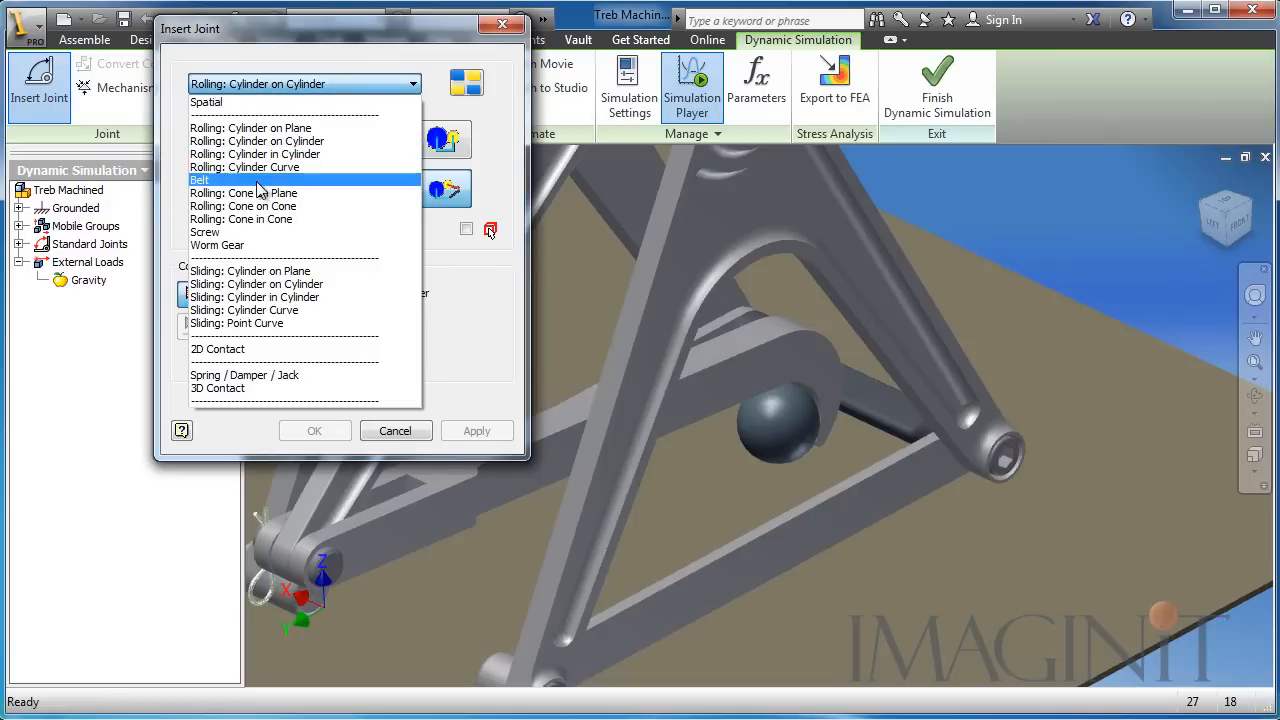
{"action": "left_click", "coordinate": [272, 155]}
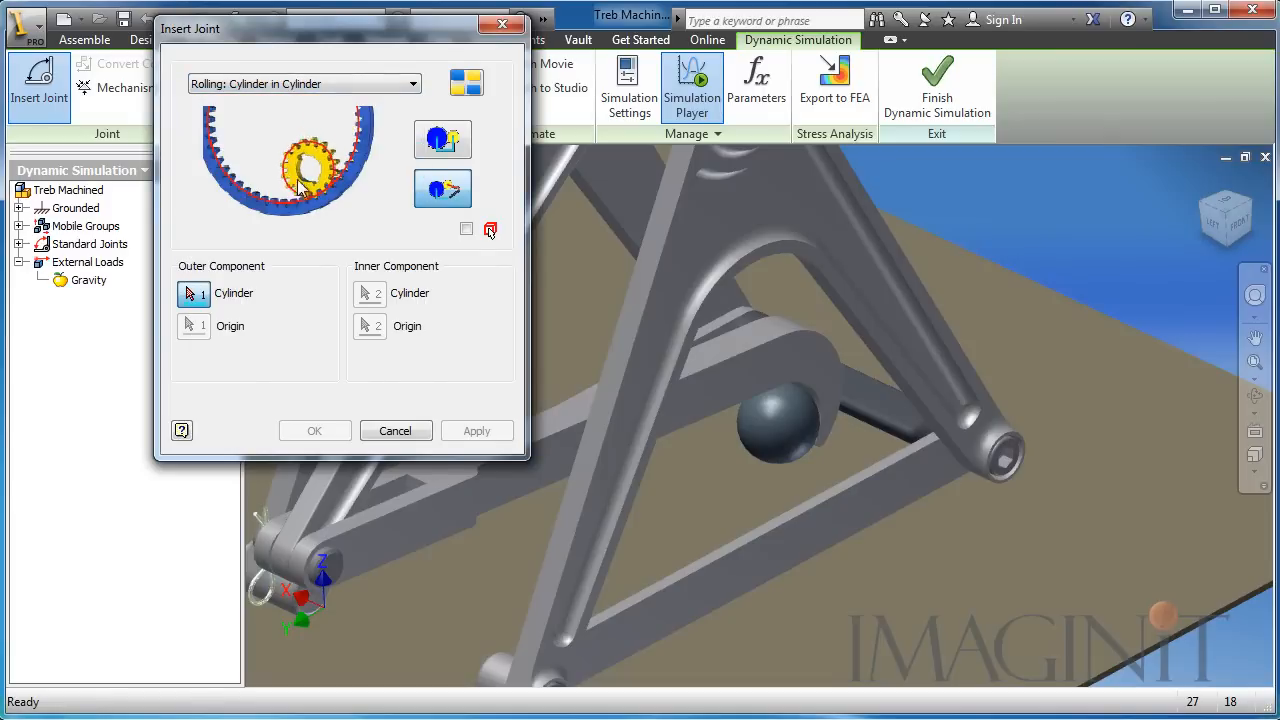
{"action": "left_click", "coordinate": [288, 86]}
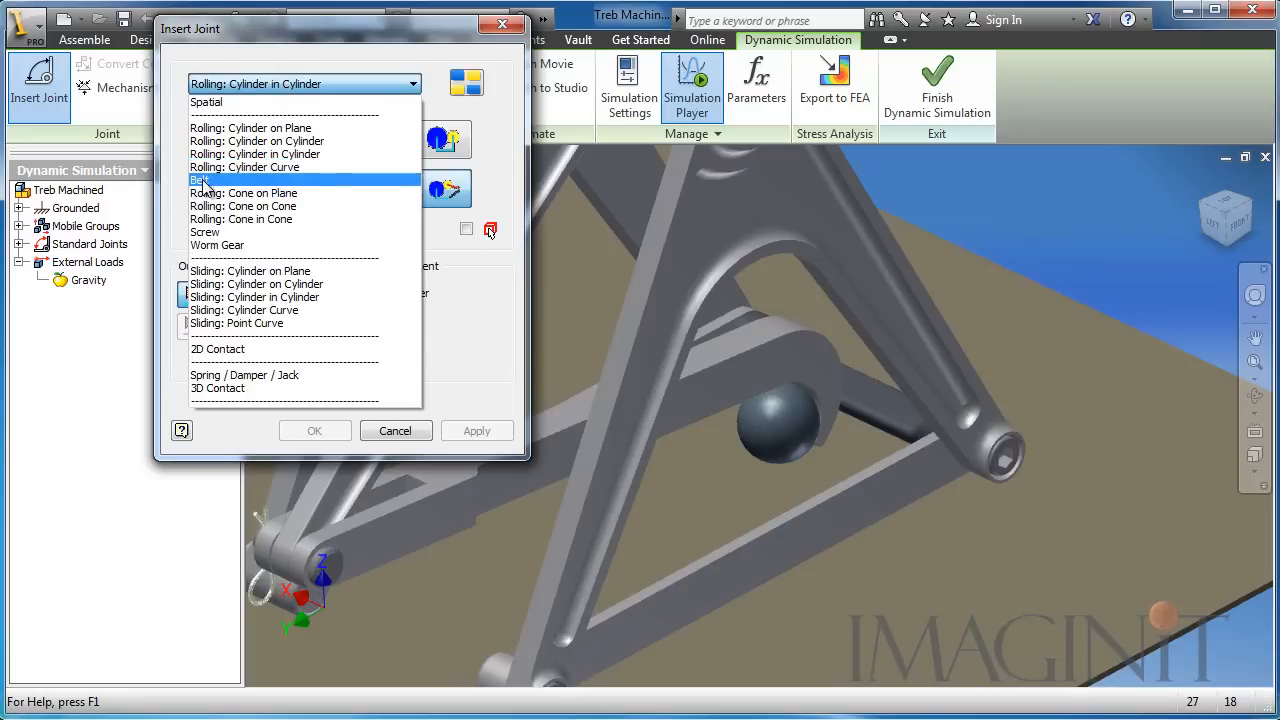
{"action": "left_click", "coordinate": [251, 179]}
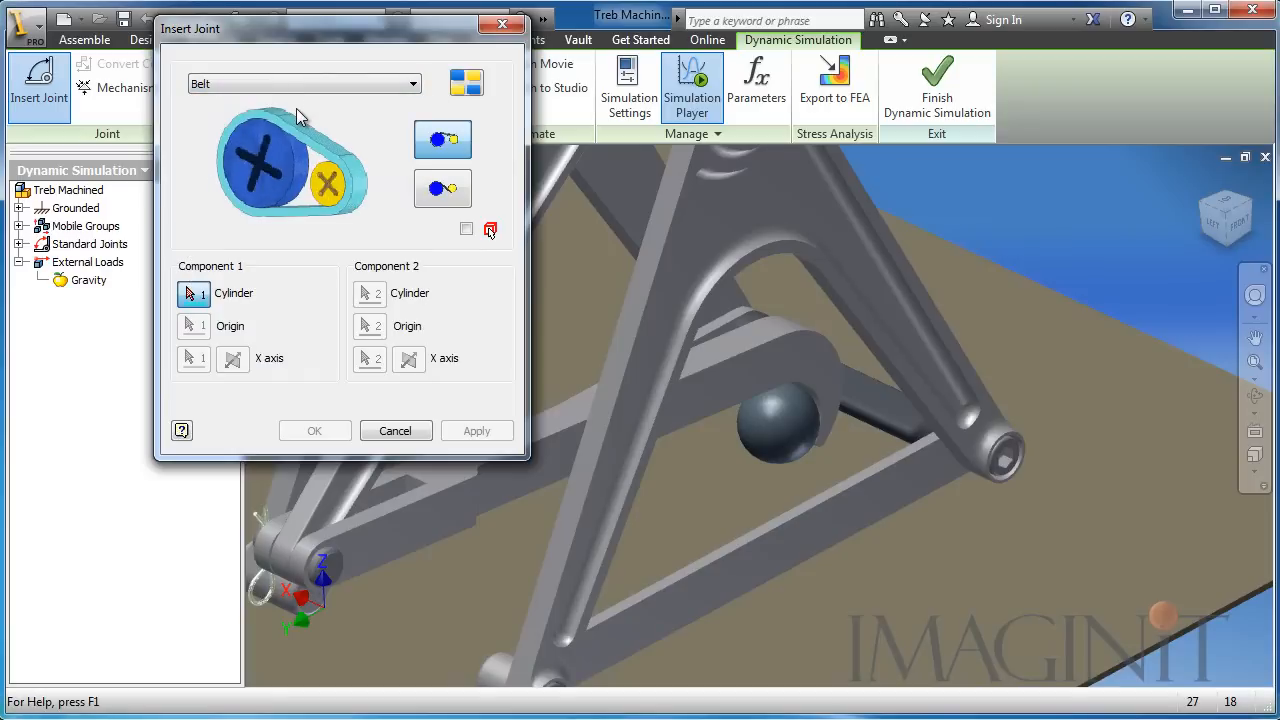
{"action": "left_click", "coordinate": [307, 84]}
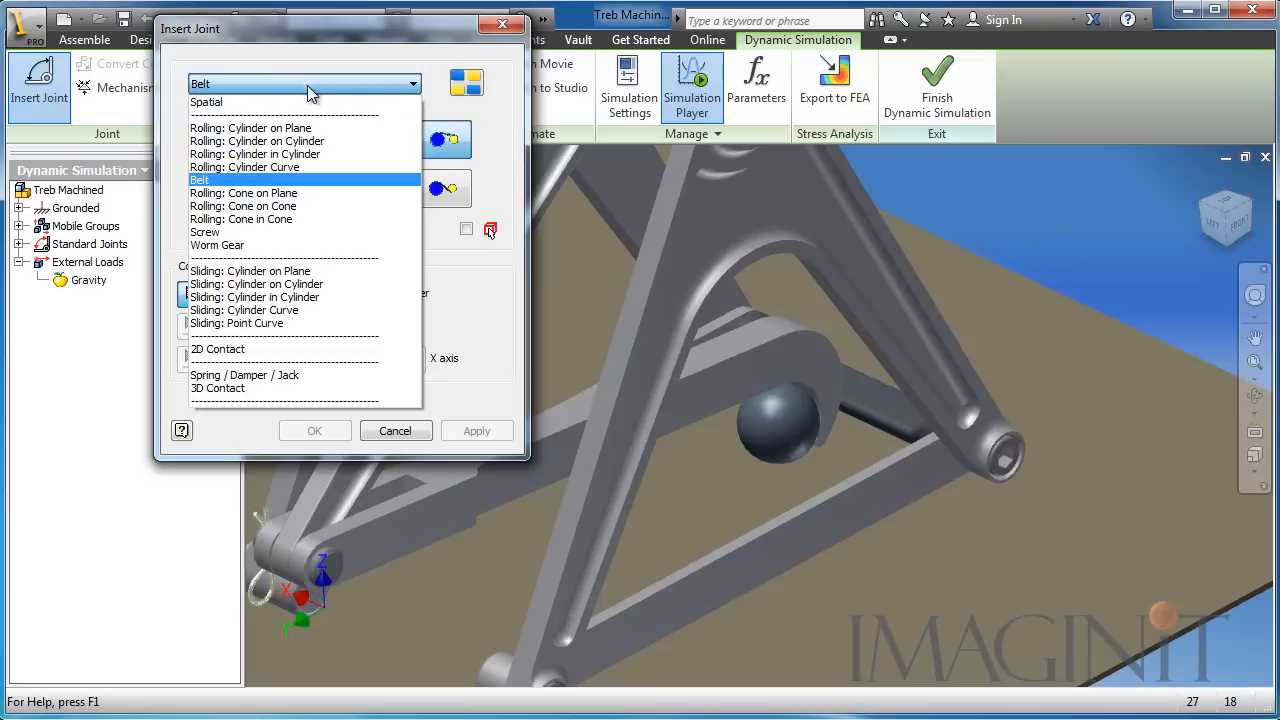
{"action": "left_click", "coordinate": [208, 233]}
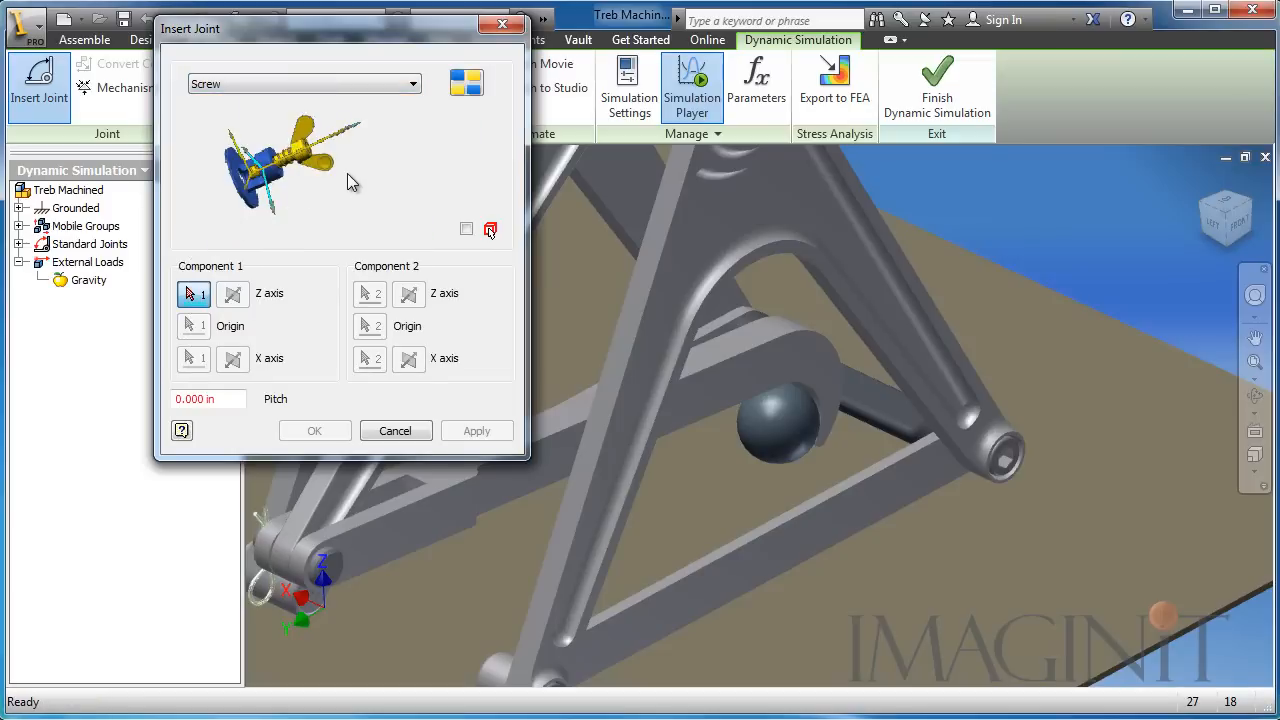
{"action": "left_click", "coordinate": [302, 86]}
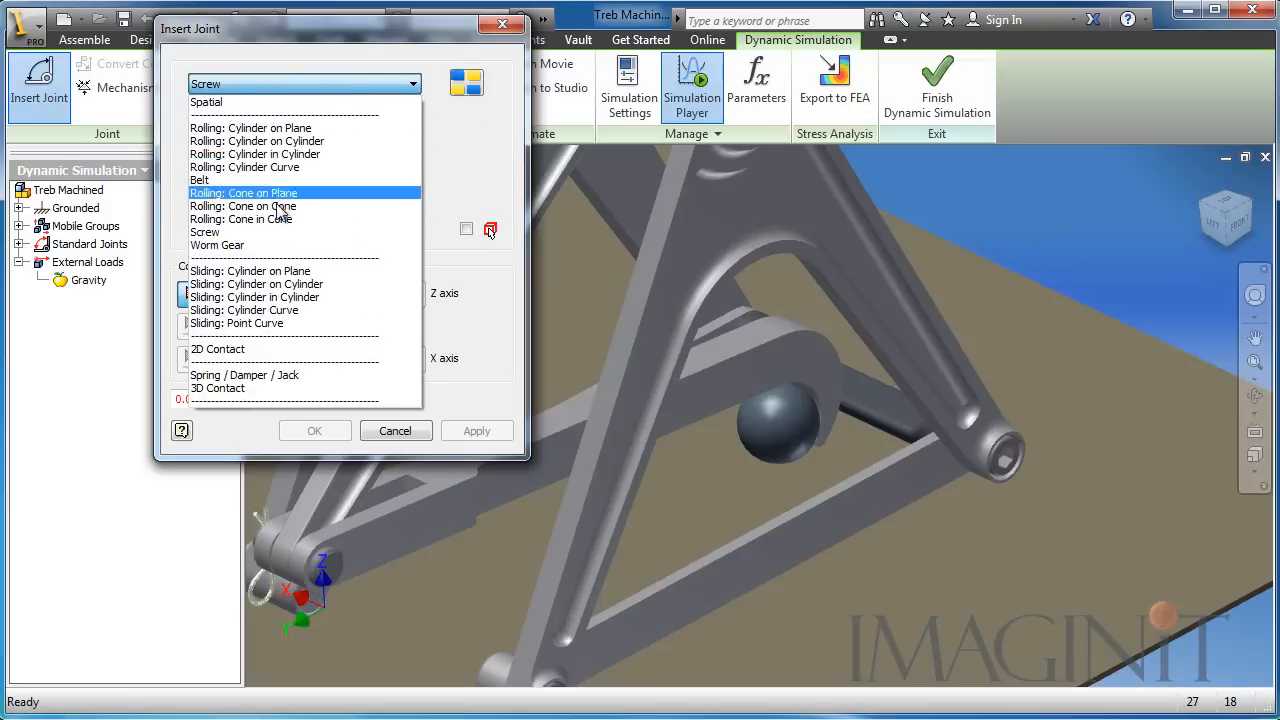
{"action": "left_click", "coordinate": [252, 243]}
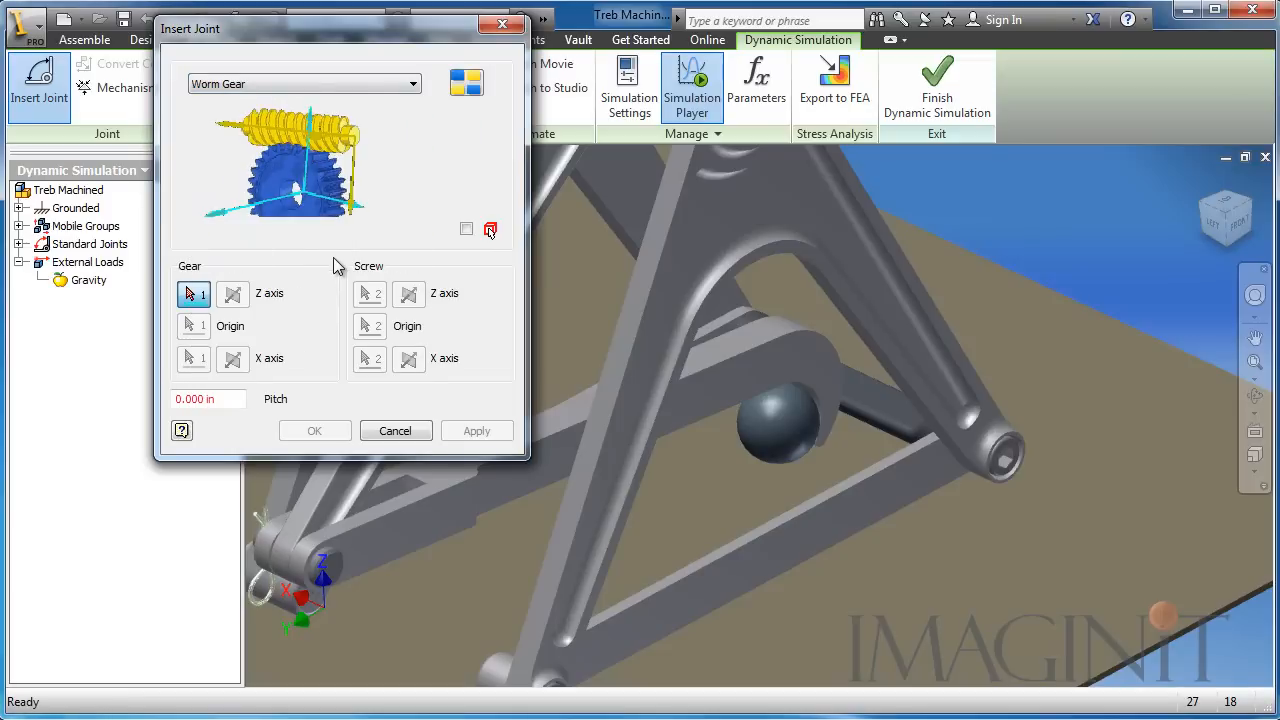
Set the new joint's type to 3D Contact and pick the ground plate as component 1
{"action": "left_click", "coordinate": [293, 86]}
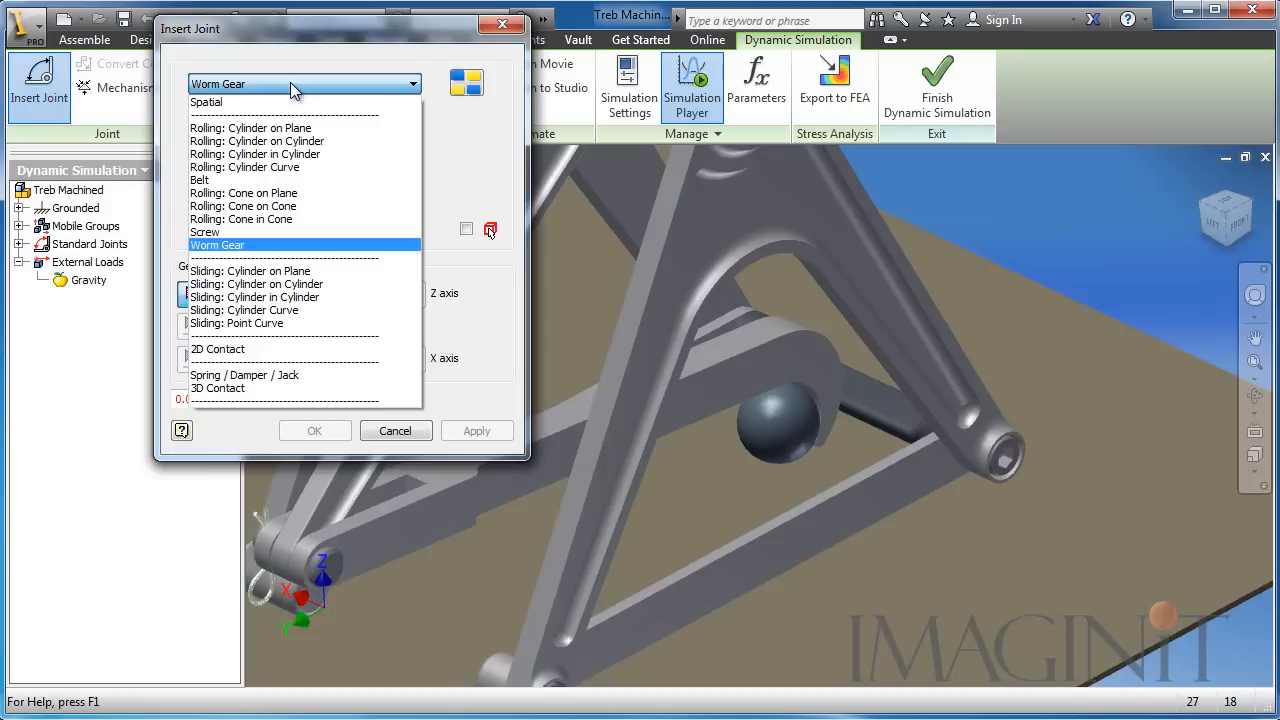
{"action": "left_click", "coordinate": [216, 388]}
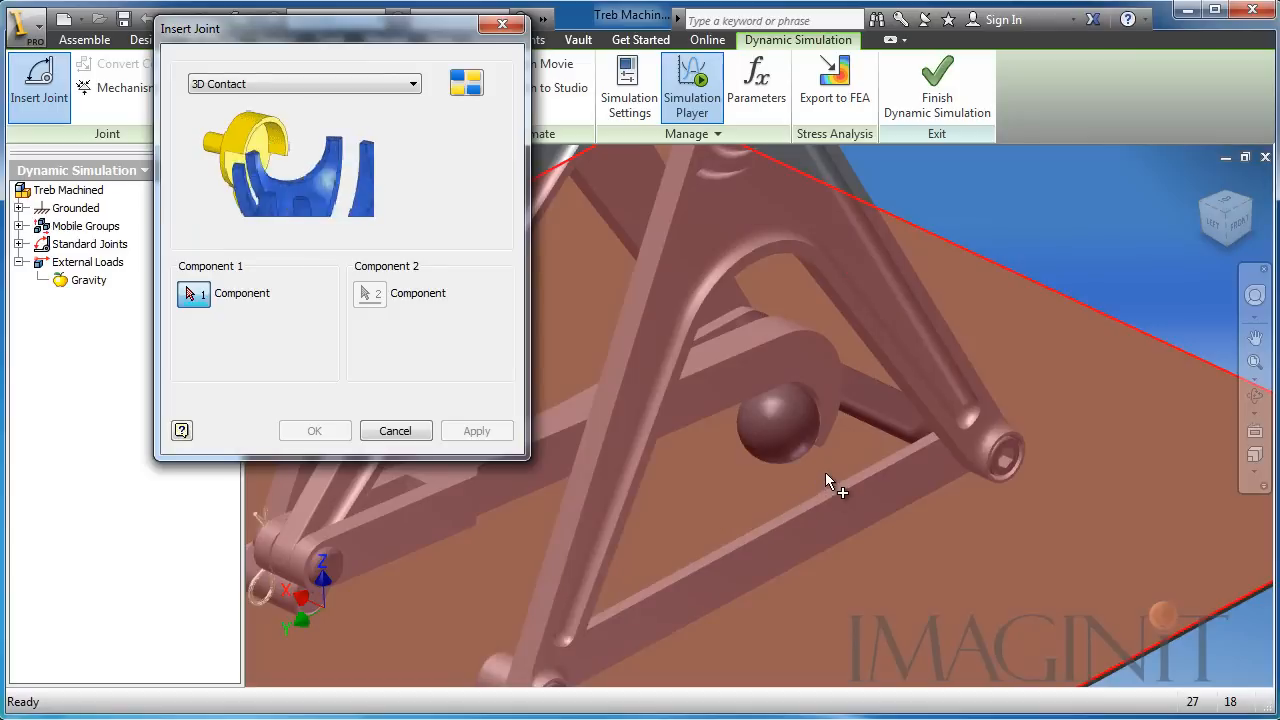
{"action": "scroll", "coordinate": [825, 472], "scroll_direction": "up", "scroll_amount": 5}
{"action": "middle_click_drag", "start_coordinate": [809, 448], "coordinate": [723, 492]}
{"action": "scroll", "coordinate": [725, 490], "scroll_direction": "down", "scroll_amount": 3}
{"action": "scroll", "coordinate": [855, 588], "scroll_direction": "down", "scroll_amount": 3}
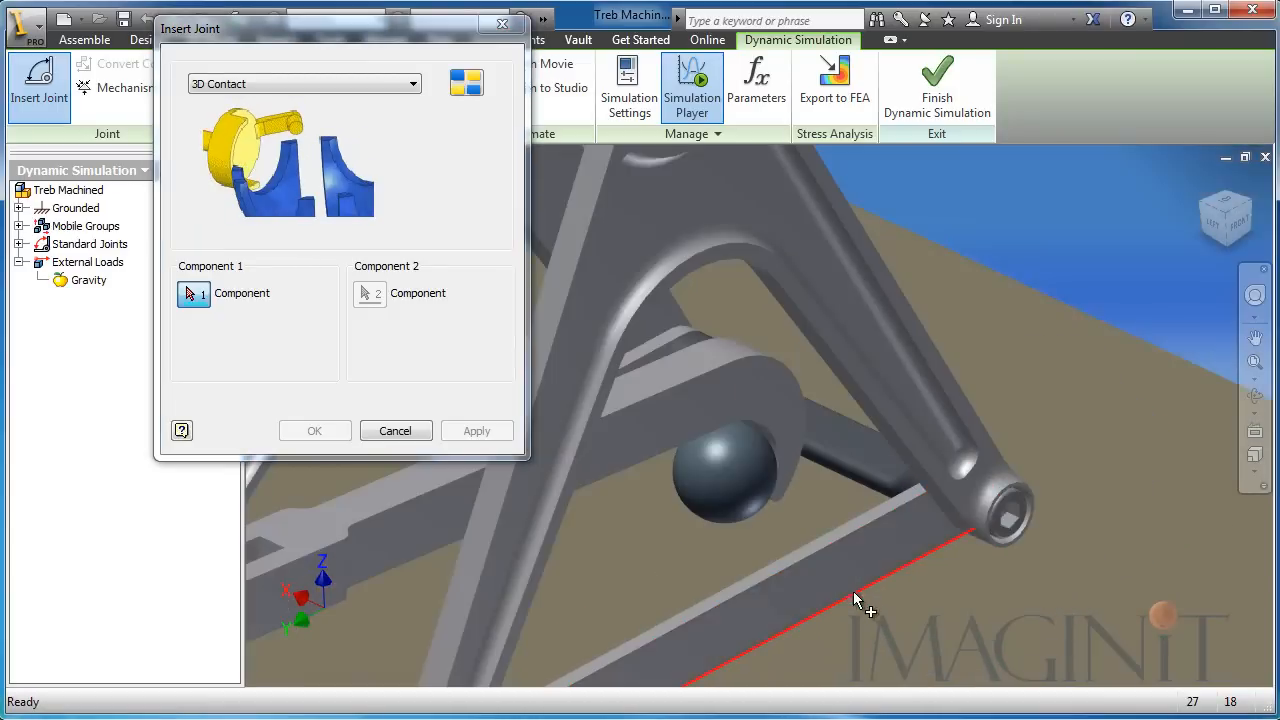
{"action": "left_click", "coordinate": [1056, 426]}
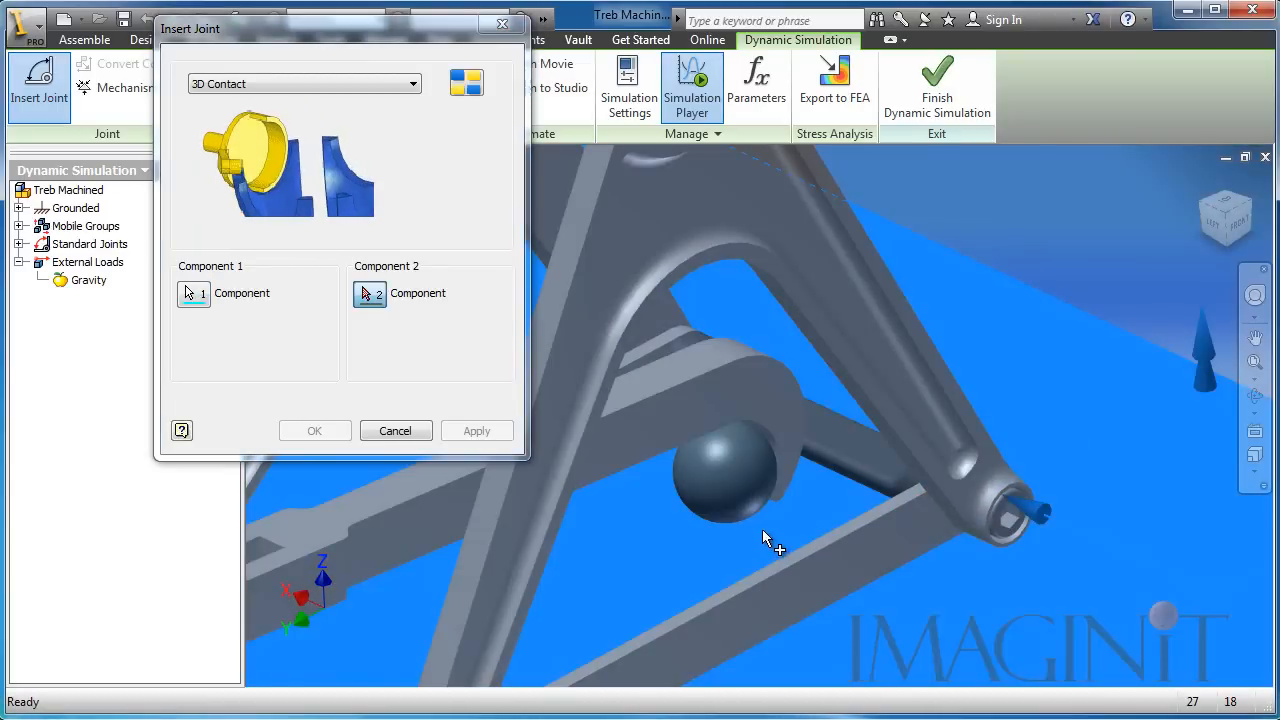
Pick the tip of the projectile arm's hook as component 2 and create the 3D contact joint with the ground
{"action": "scroll", "coordinate": [776, 516], "scroll_direction": "up", "scroll_amount": 4}
{"action": "scroll", "coordinate": [764, 400], "scroll_direction": "up", "scroll_amount": 2}
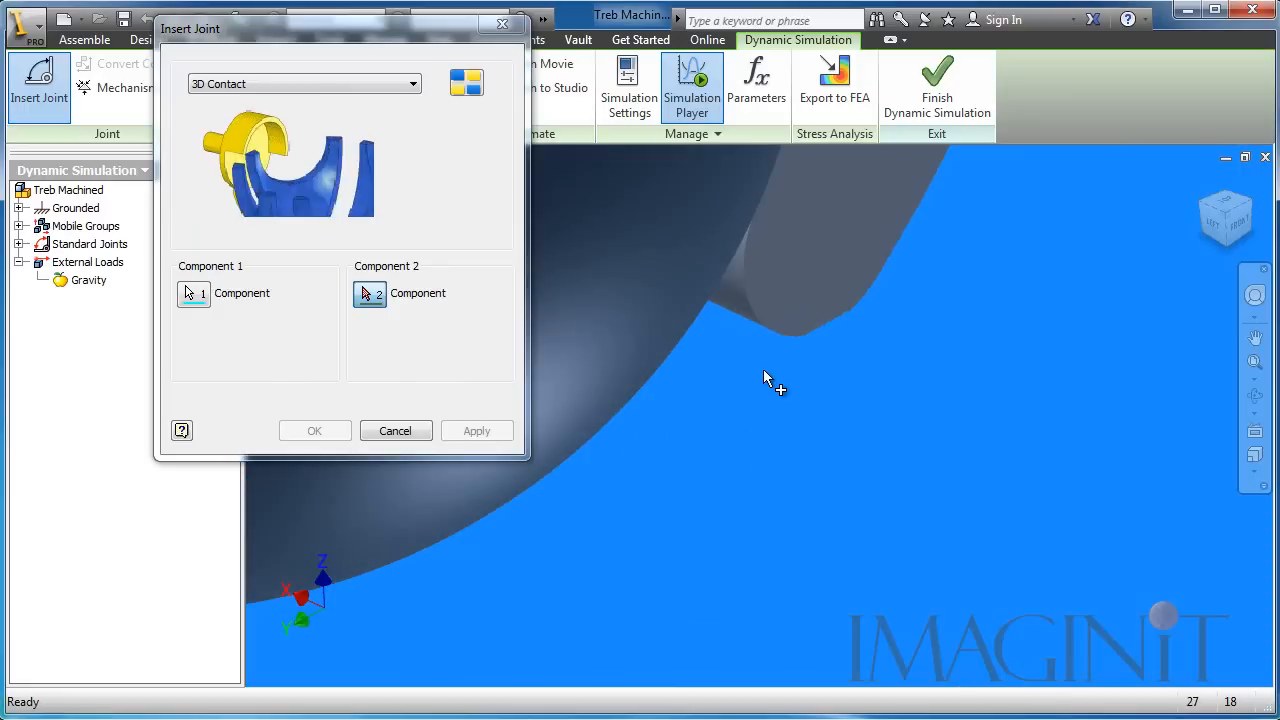
{"action": "left_click", "coordinate": [737, 374]}
{"action": "scroll", "coordinate": [755, 465], "scroll_direction": "down", "scroll_amount": 5}
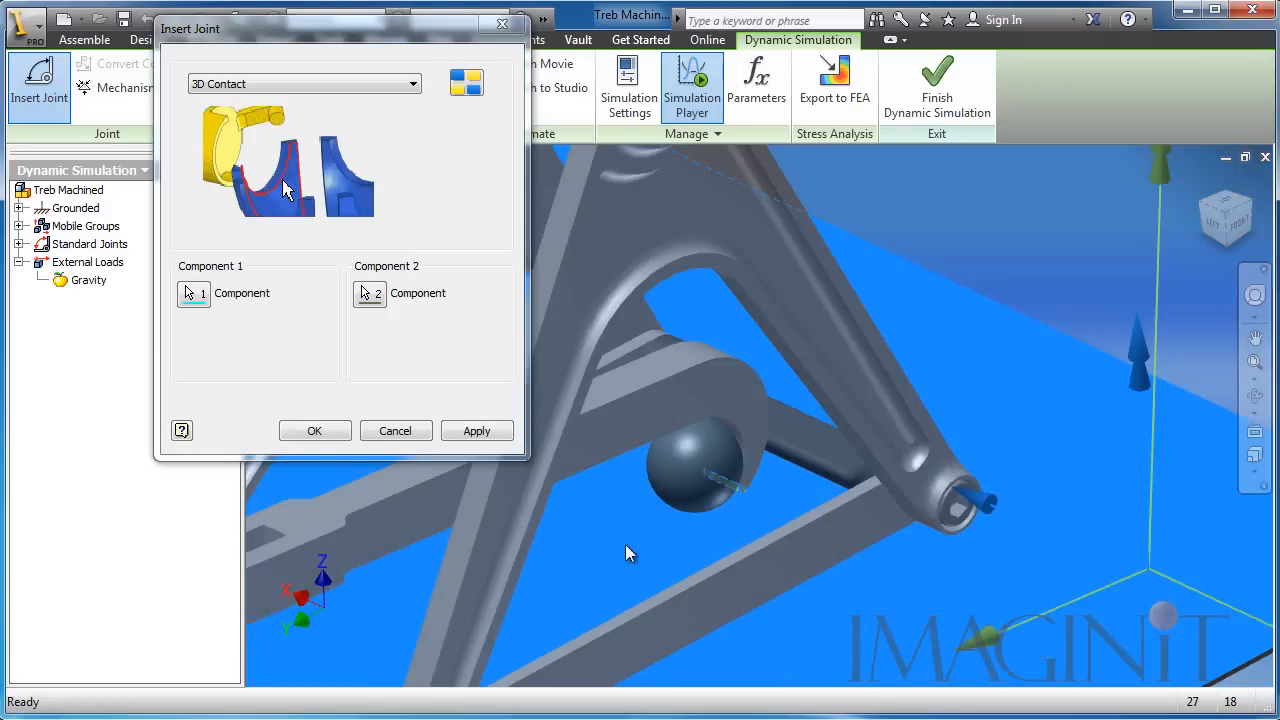
{"action": "middle_click_drag", "start_coordinate": [625, 546], "coordinate": [806, 476]}
{"action": "scroll", "coordinate": [815, 454], "scroll_direction": "down", "scroll_amount": 3}
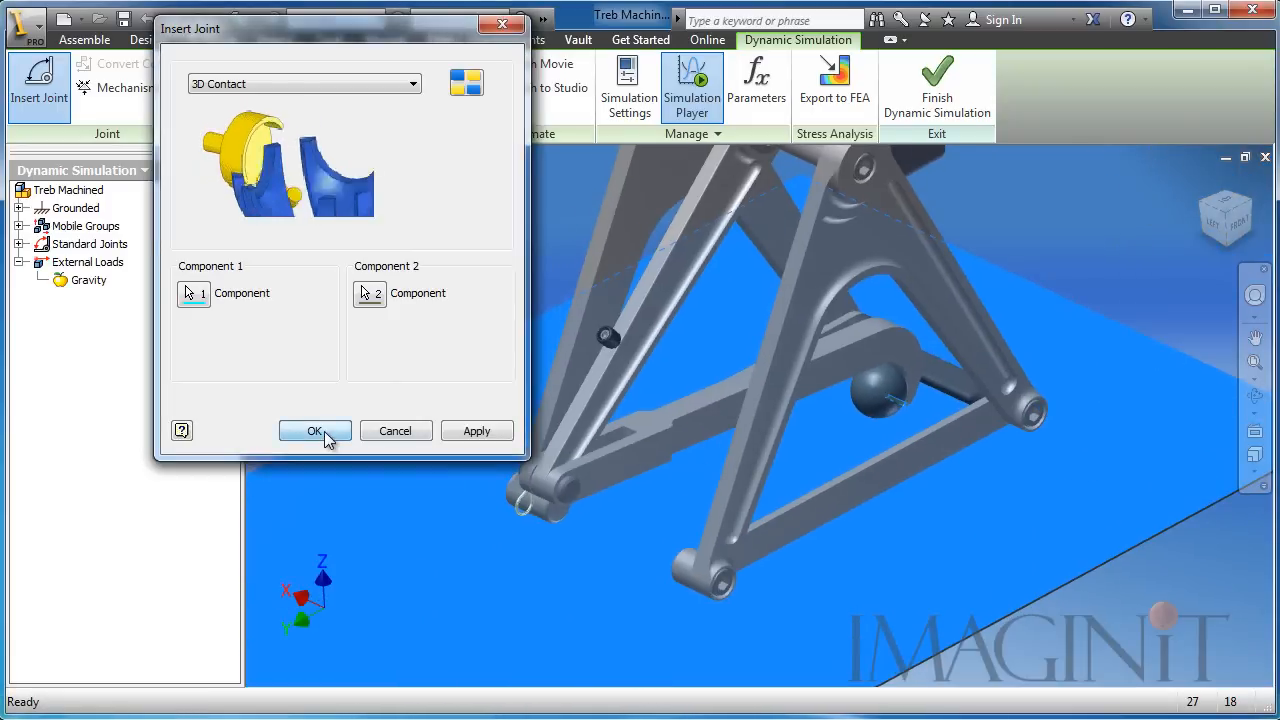
{"action": "left_click", "coordinate": [327, 432]}
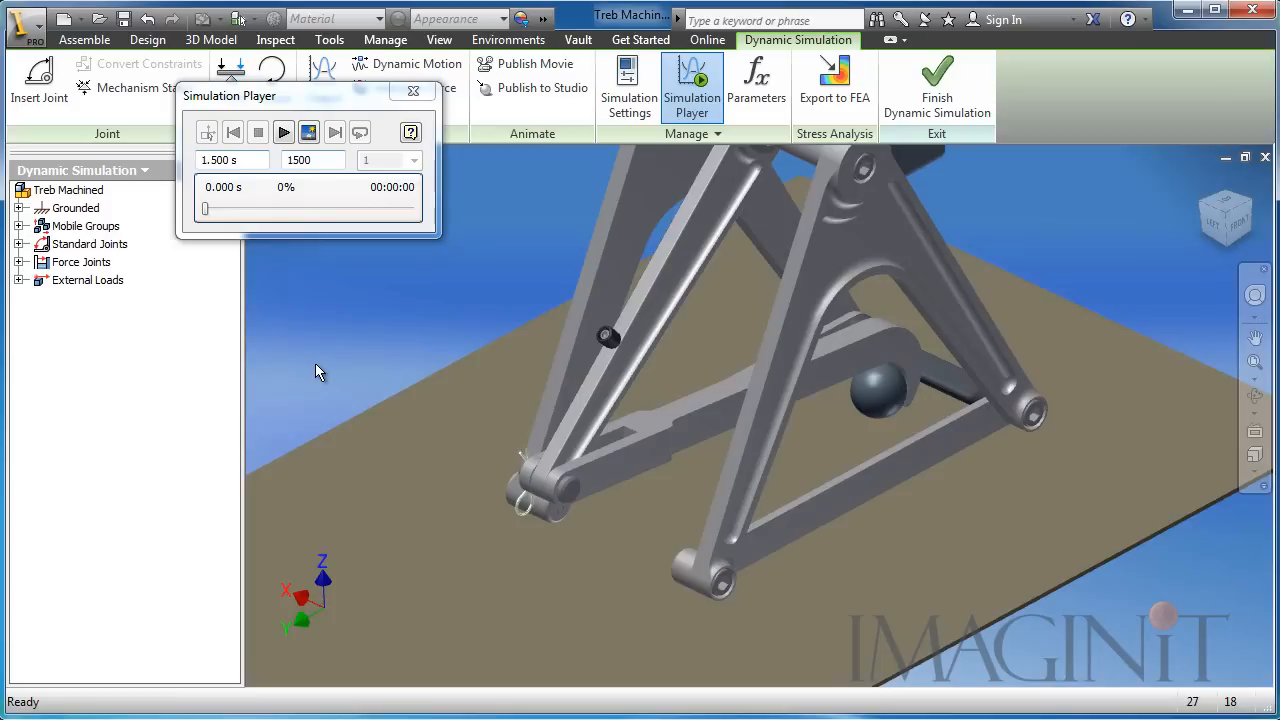
Run the 1.500 s simulation in the front view with the Output Grapher open and watch the whole traced path
{"action": "left_click", "coordinate": [1241, 228]}
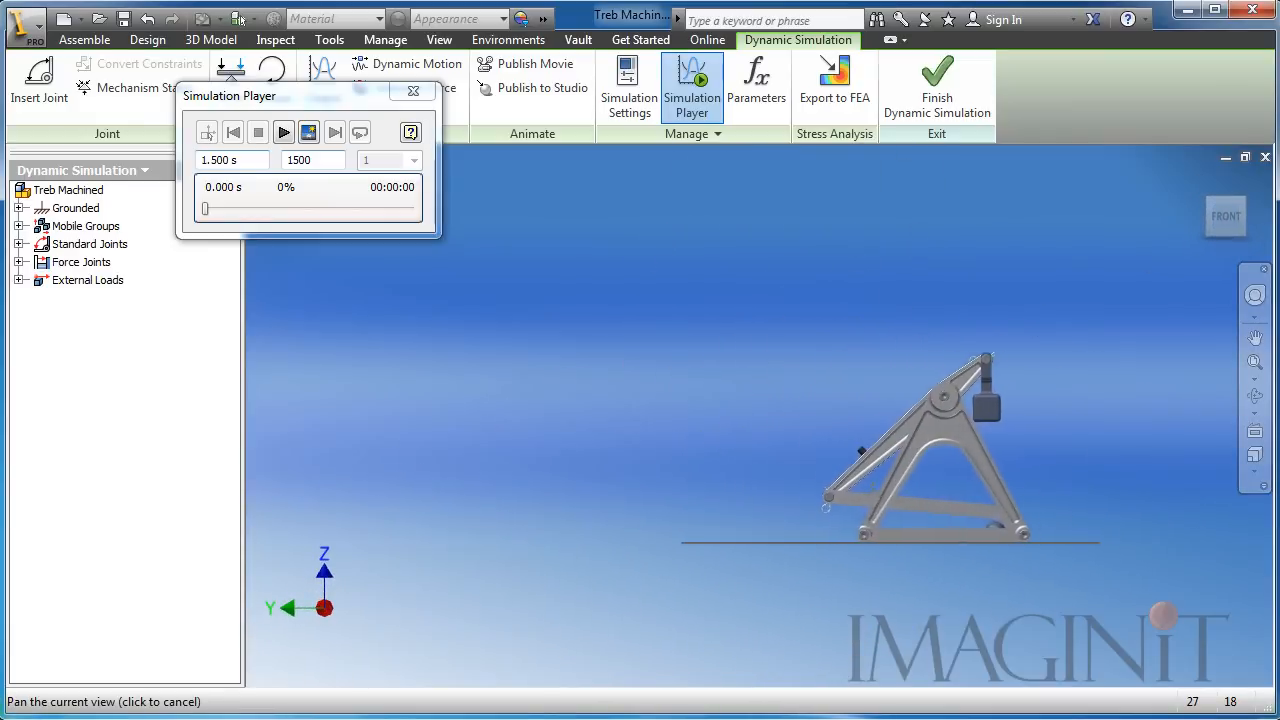
{"action": "left_click", "coordinate": [323, 89]}
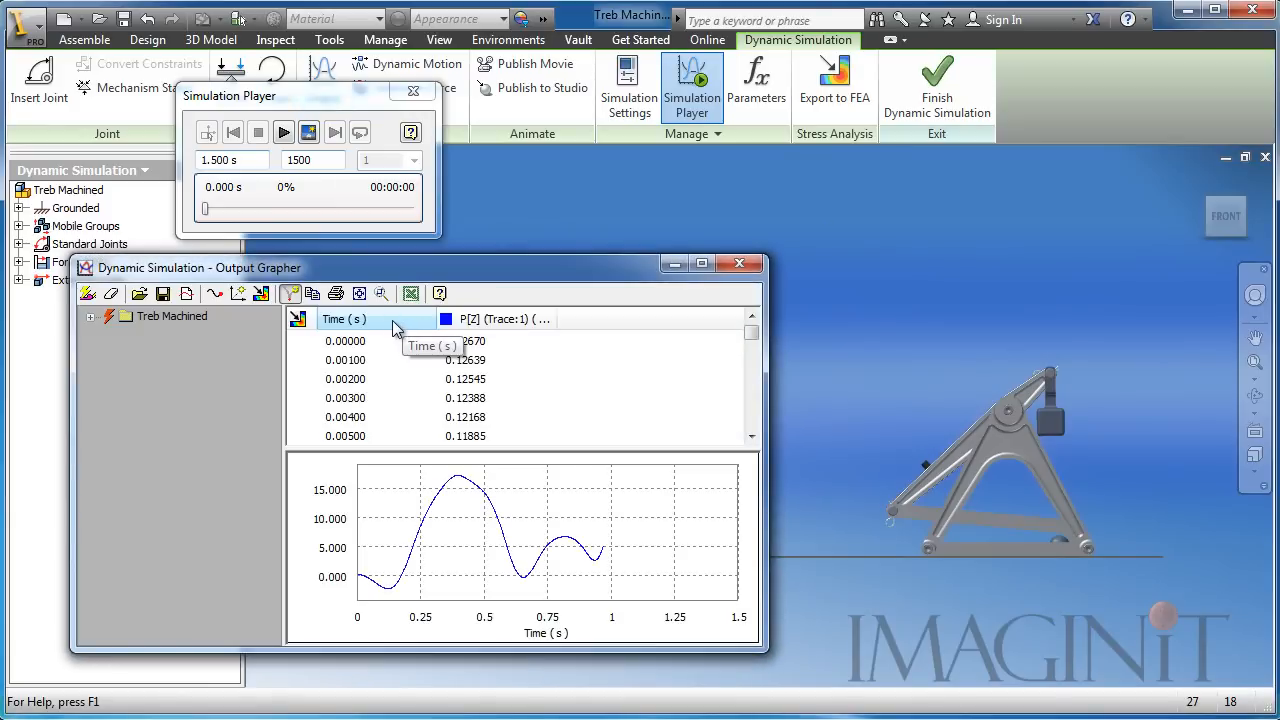
{"action": "left_click", "coordinate": [284, 133]}
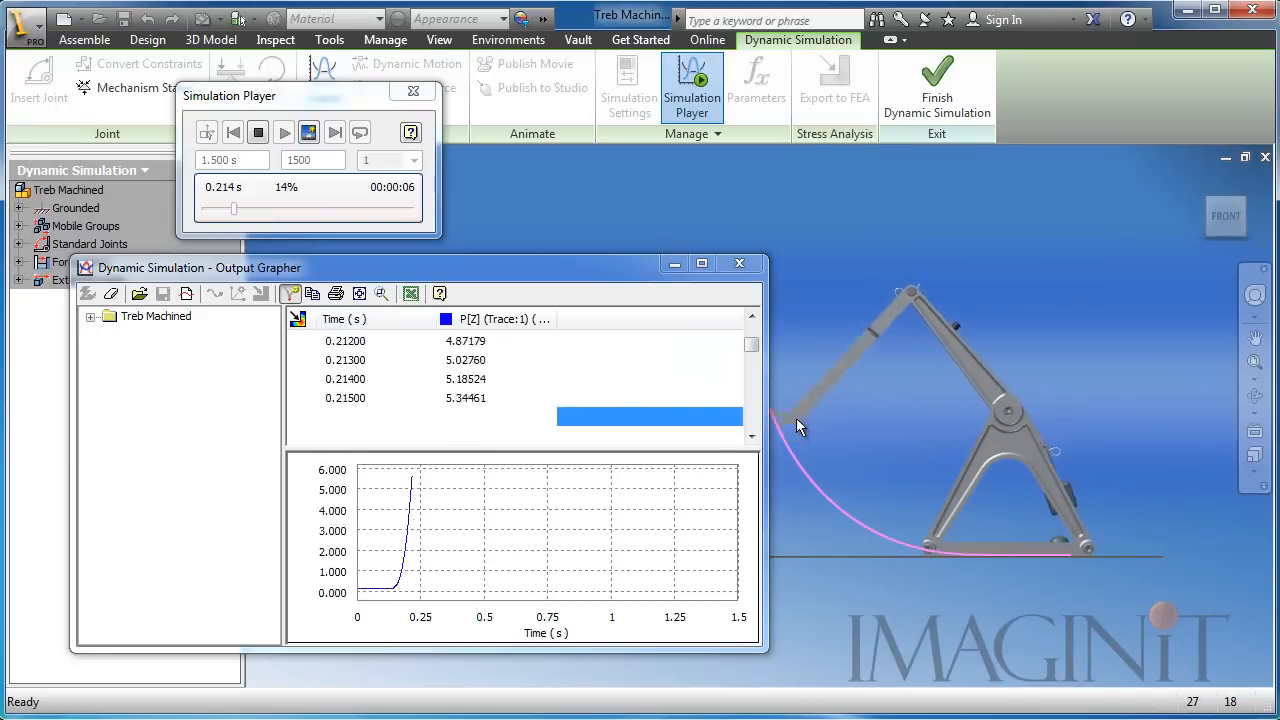
{"action": "scroll", "coordinate": [886, 423], "scroll_direction": "down", "scroll_amount": 3}
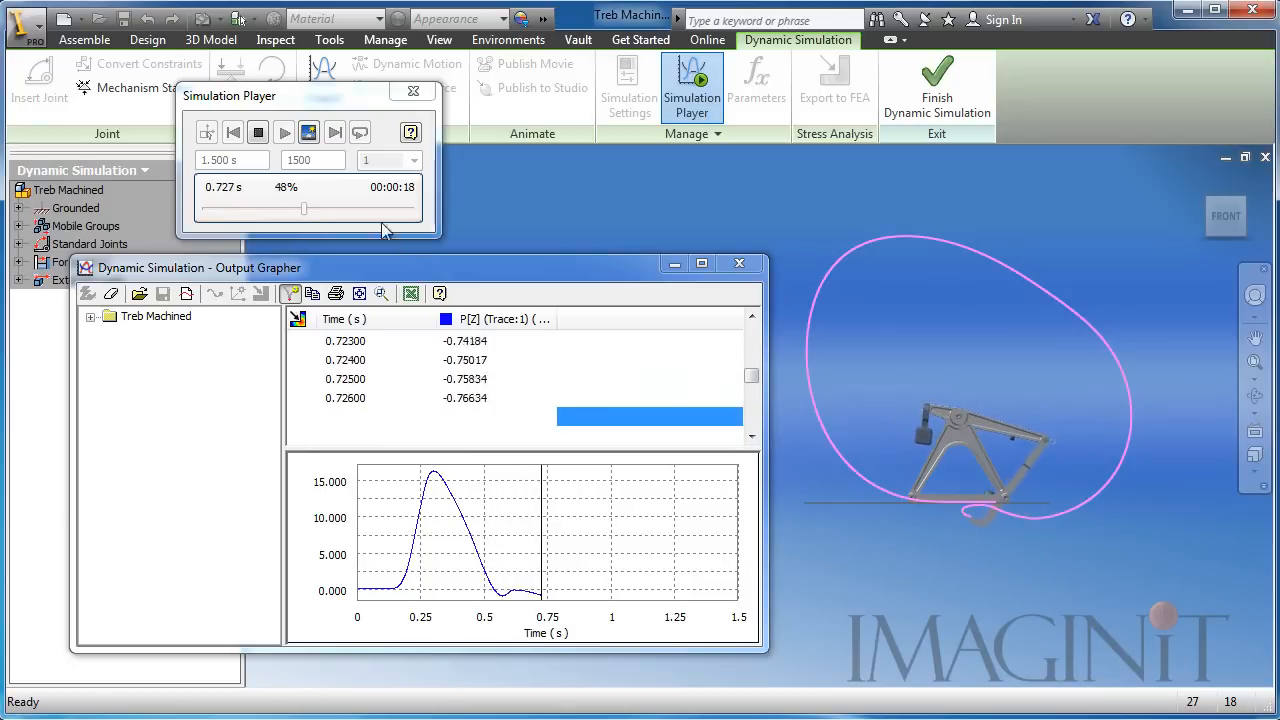
Stop and rewind the simulation, return to construction mode and close the Output Grapher
{"action": "left_click", "coordinate": [255, 136]}
{"action": "left_click", "coordinate": [233, 134]}
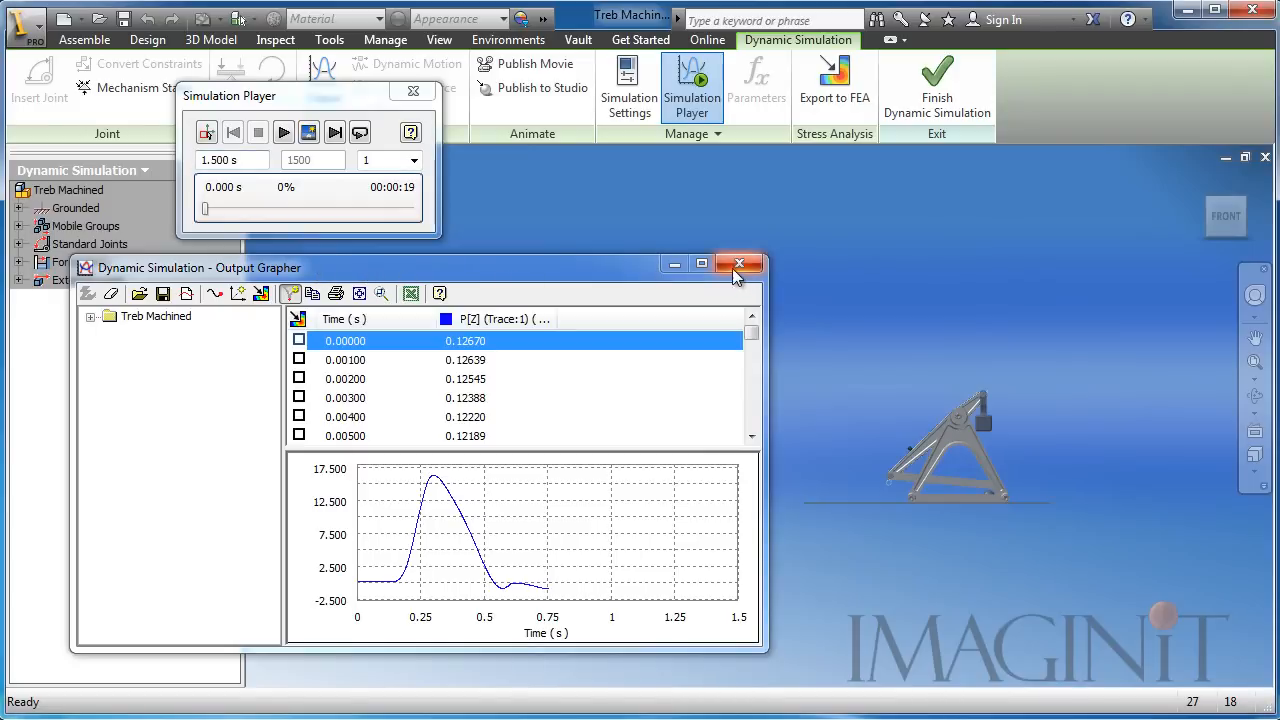
{"action": "left_click", "coordinate": [206, 134]}
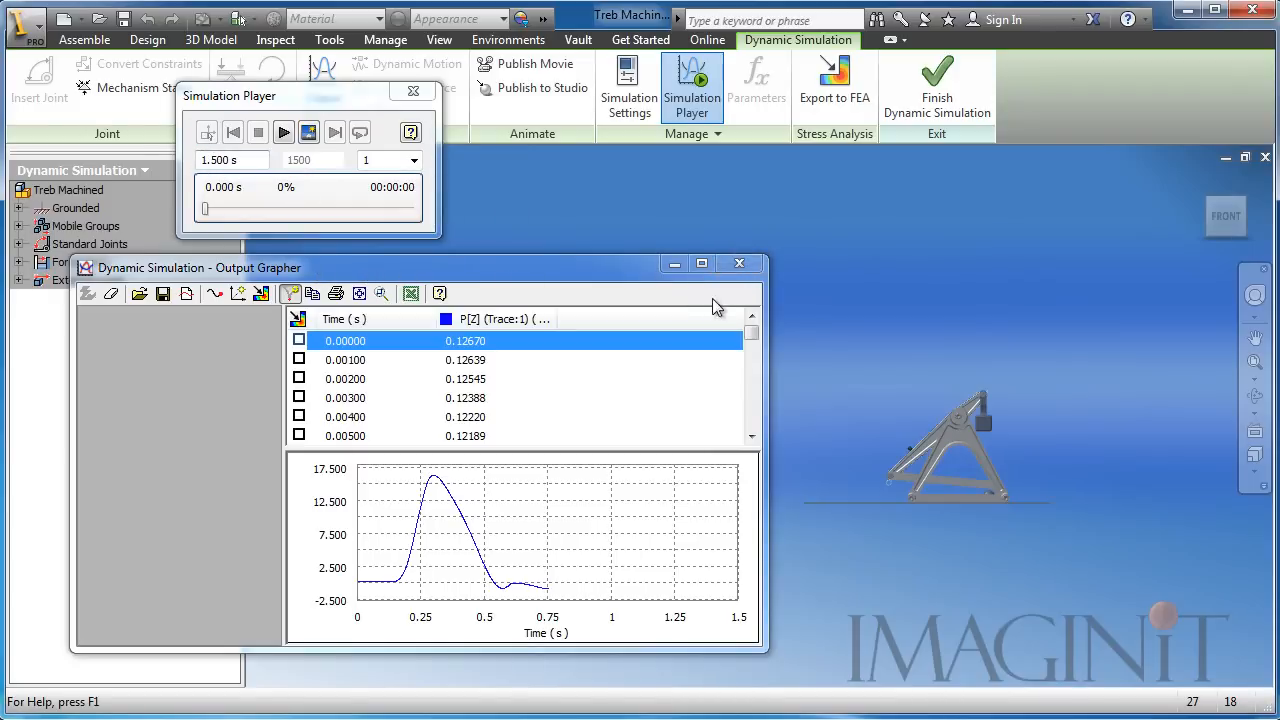
{"action": "left_click", "coordinate": [738, 264]}
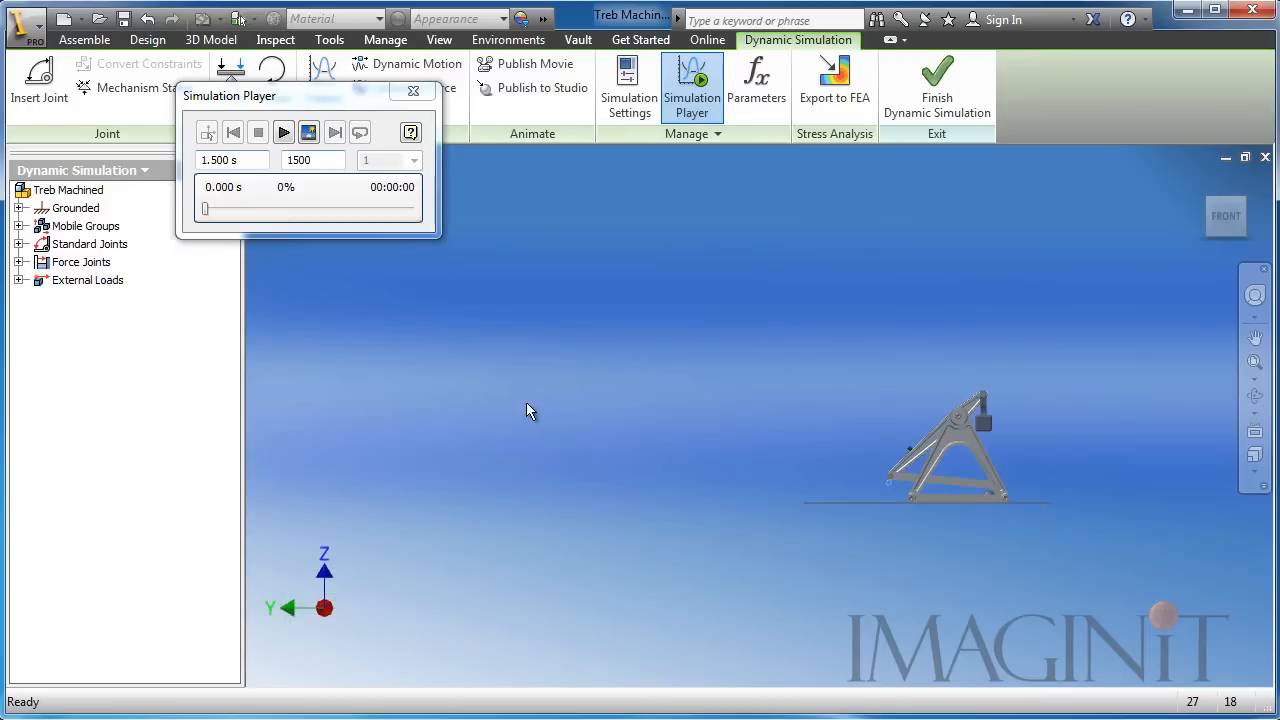
Add a 3D Contact joint between the projectile ball and the ground plate
{"action": "middle_click_drag", "start_coordinate": [526, 402], "coordinate": [634, 434], "text": "shift"}
{"action": "scroll", "coordinate": [1043, 504], "scroll_direction": "down", "scroll_amount": 4}
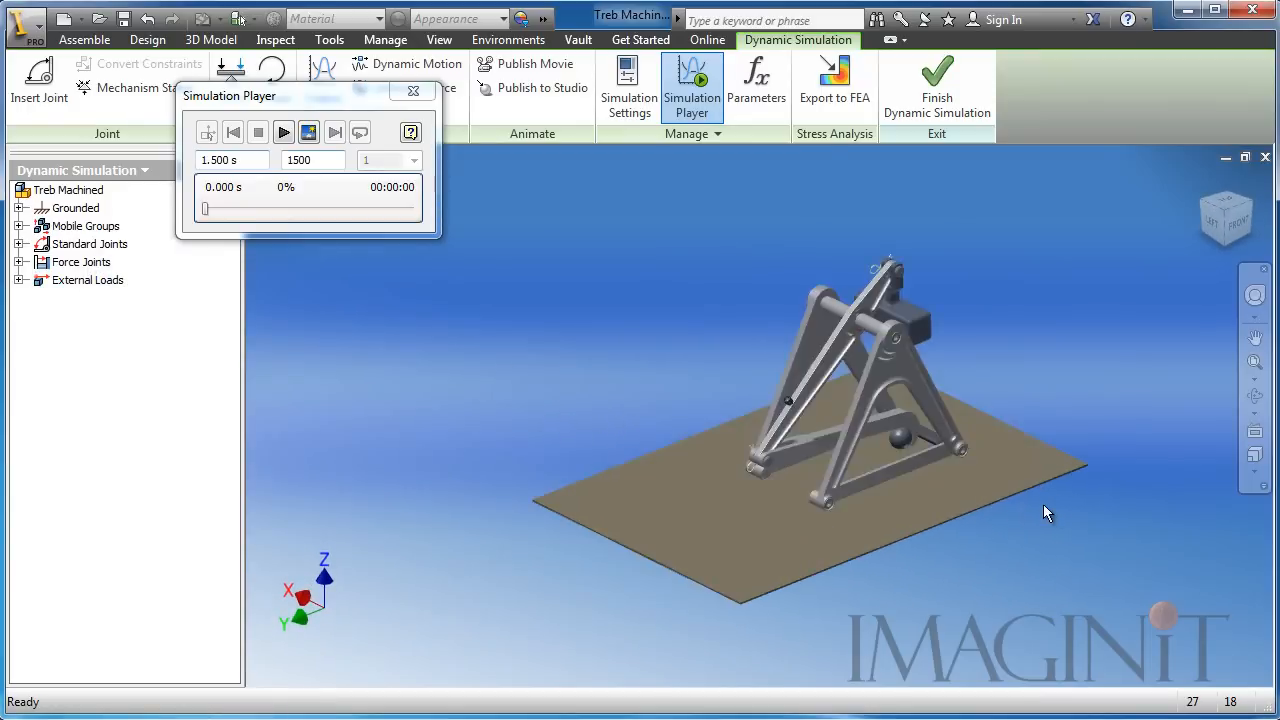
{"action": "scroll", "coordinate": [876, 431], "scroll_direction": "down", "scroll_amount": 3}
{"action": "scroll", "coordinate": [790, 477], "scroll_direction": "down", "scroll_amount": 3}
{"action": "scroll", "coordinate": [769, 476], "scroll_direction": "down", "scroll_amount": 3}
{"action": "scroll", "coordinate": [769, 478], "scroll_direction": "down", "scroll_amount": 3}
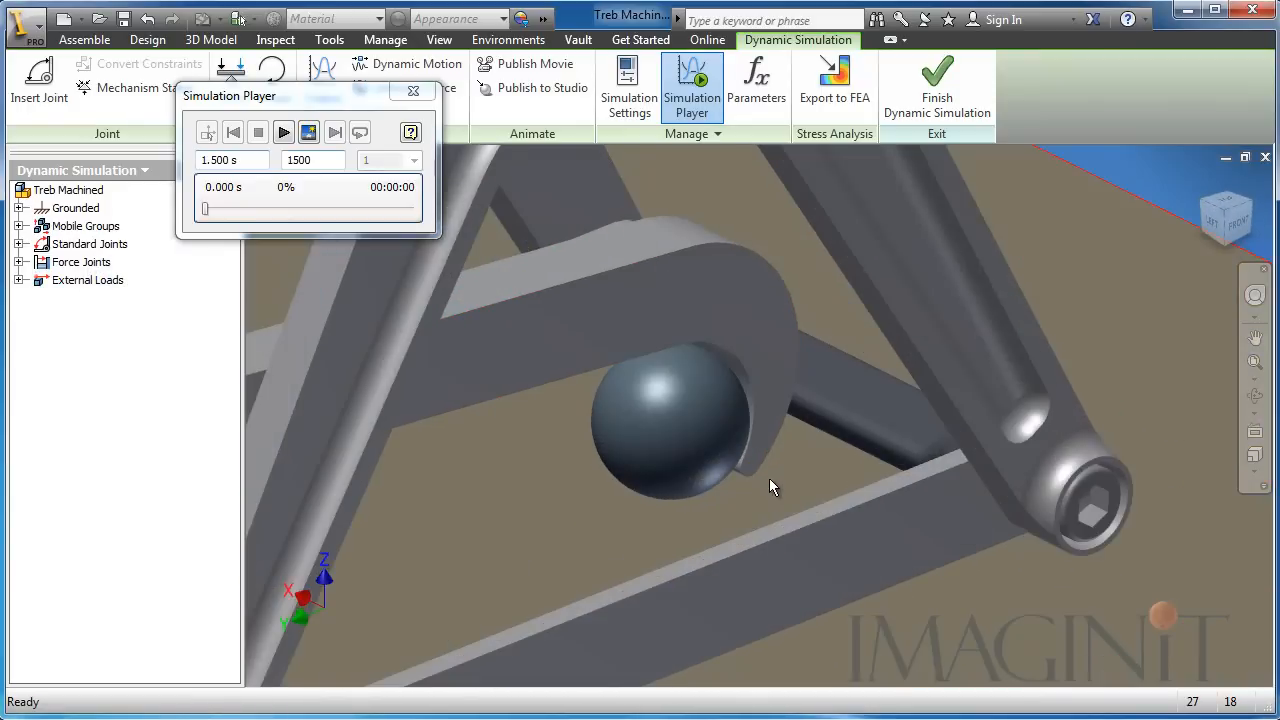
{"action": "middle_click_drag", "start_coordinate": [769, 478], "coordinate": [814, 397]}
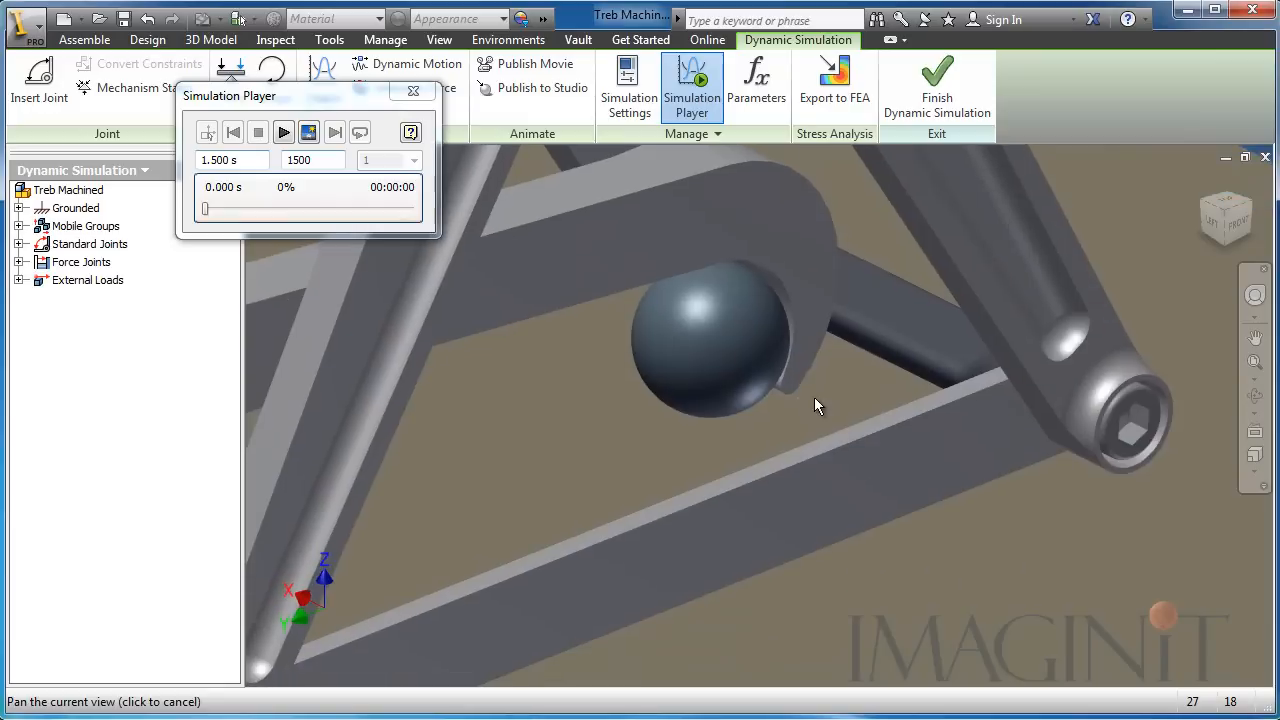
{"action": "left_click", "coordinate": [36, 84]}
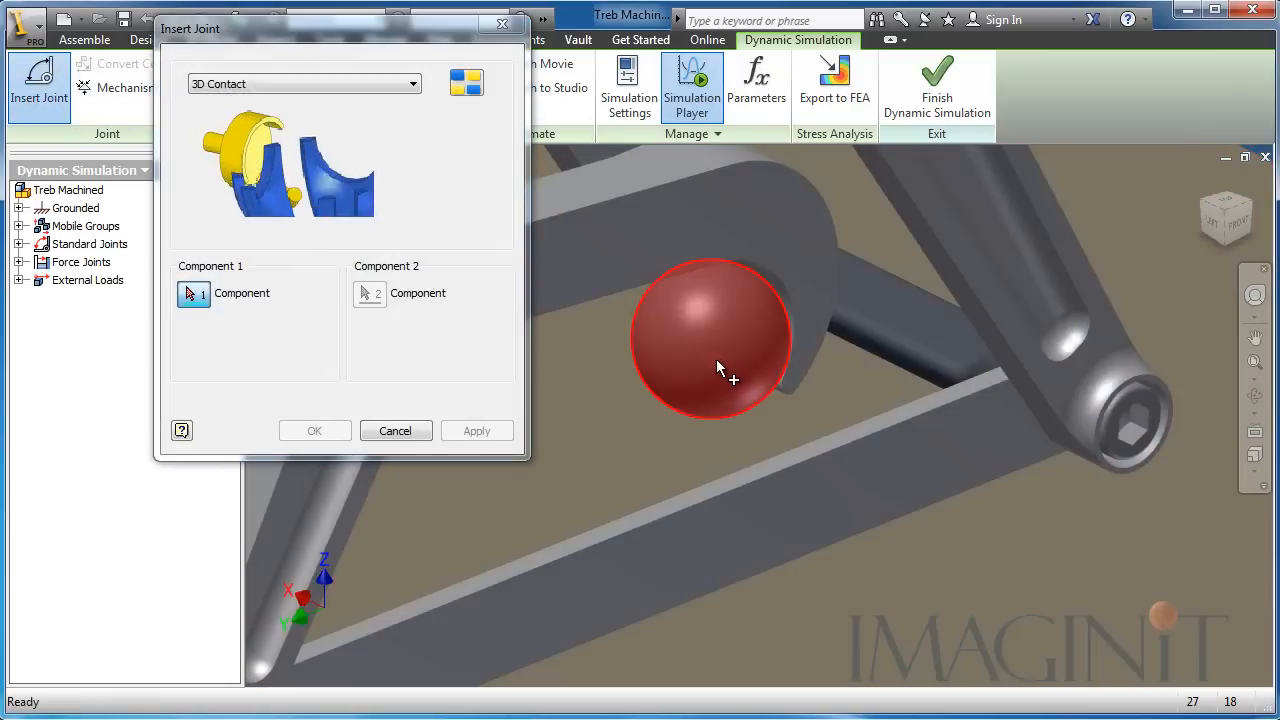
{"action": "left_click", "coordinate": [697, 342]}
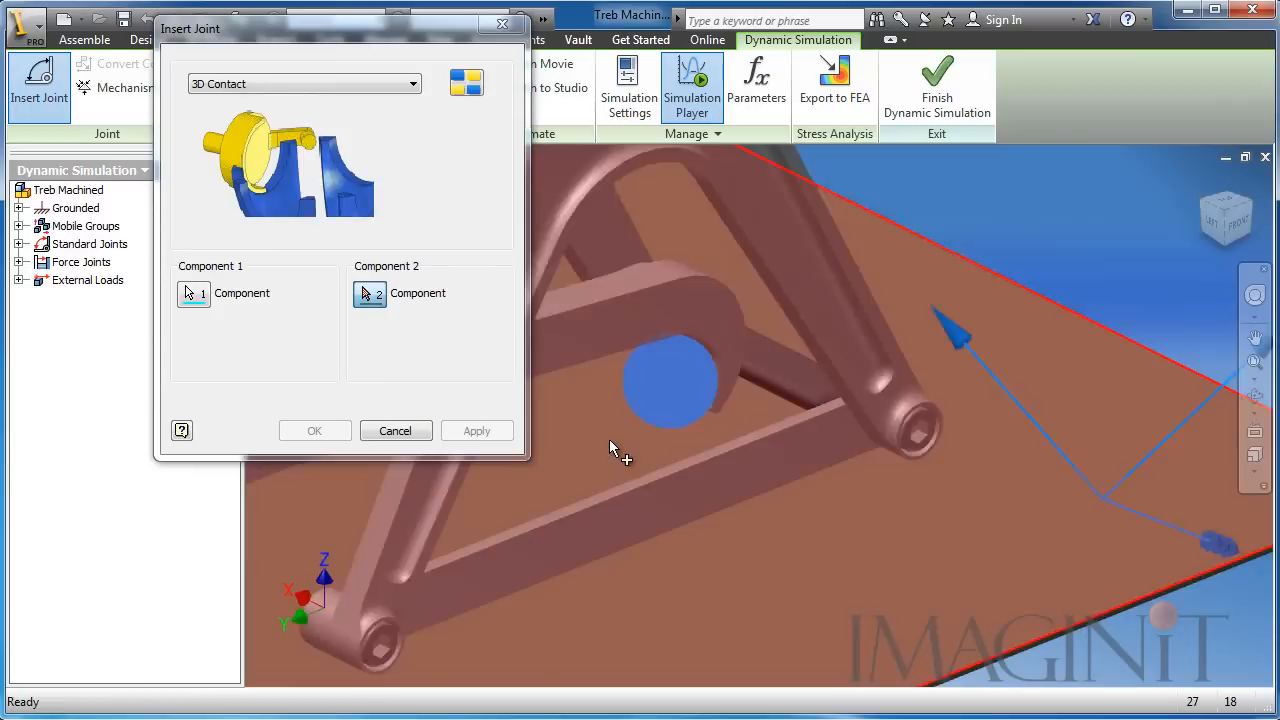
{"action": "left_click", "coordinate": [583, 428]}
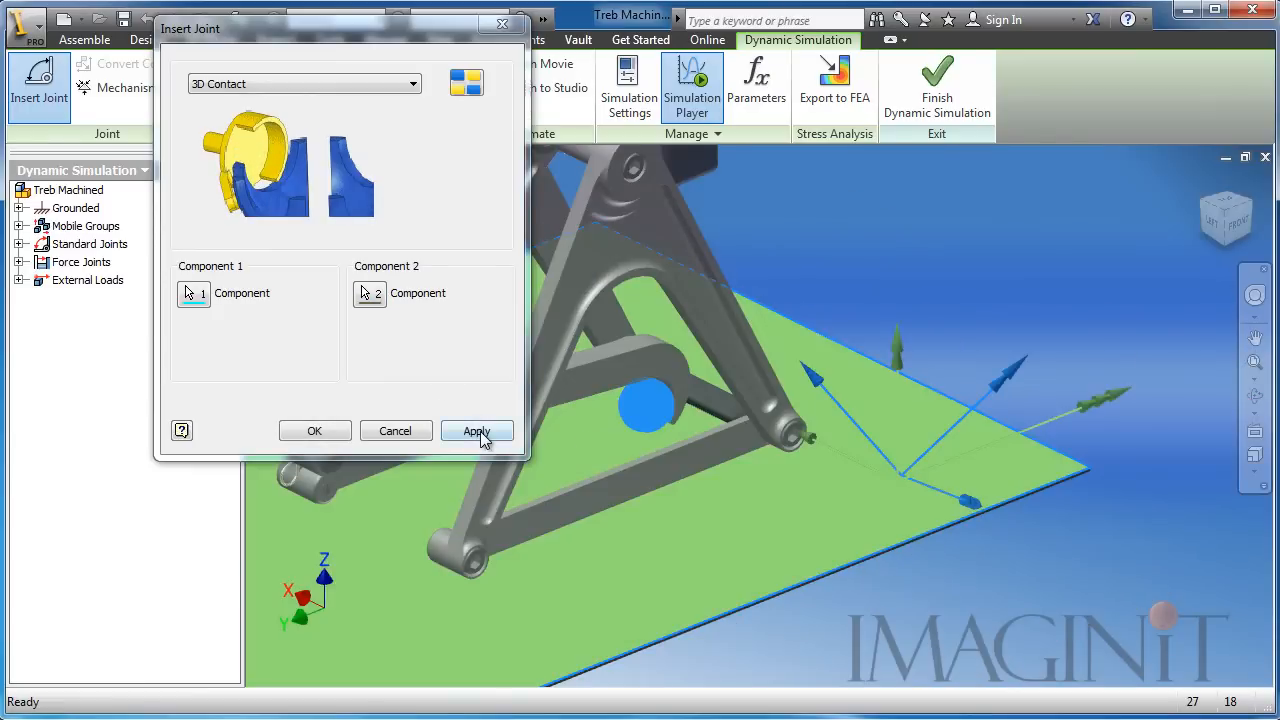
{"action": "left_click", "coordinate": [477, 431]}
Add a 3D Contact joint between the projectile ball and the curved inner face of the projectile arm's hook
{"action": "scroll", "coordinate": [669, 373], "scroll_direction": "up", "scroll_amount": 5}
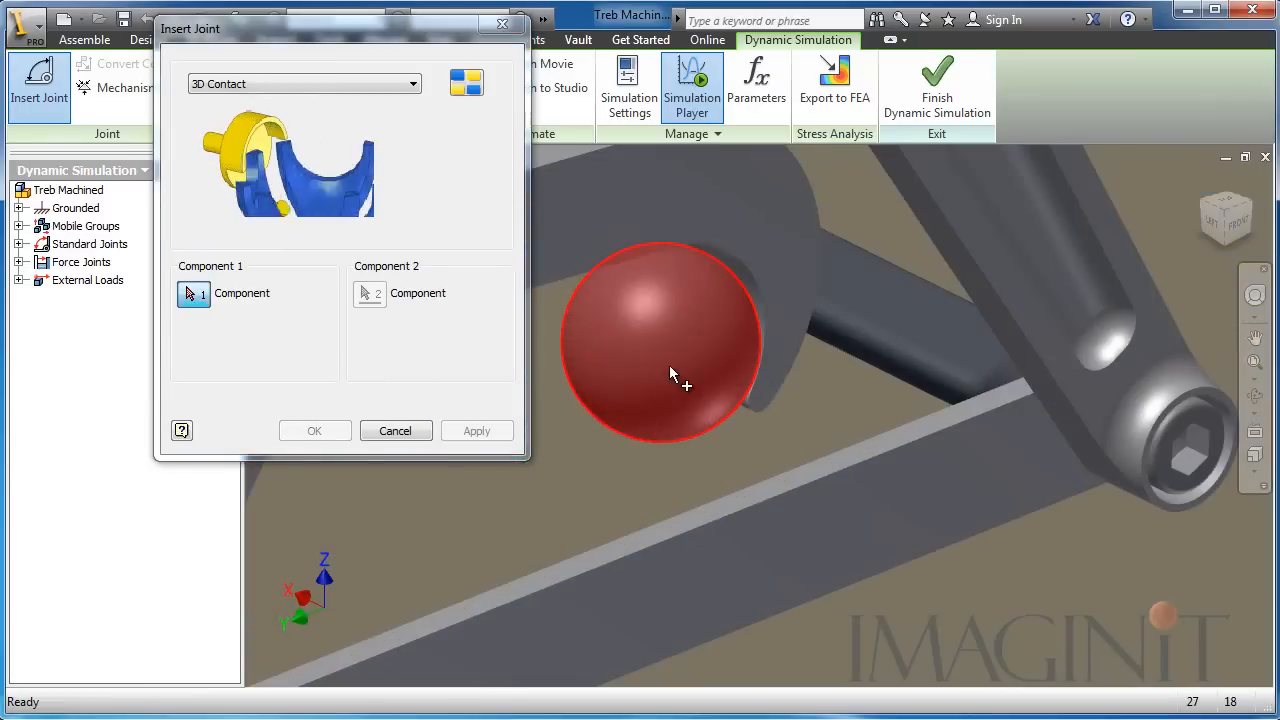
{"action": "left_click", "coordinate": [670, 368]}
{"action": "scroll", "coordinate": [760, 268], "scroll_direction": "up", "scroll_amount": 5}
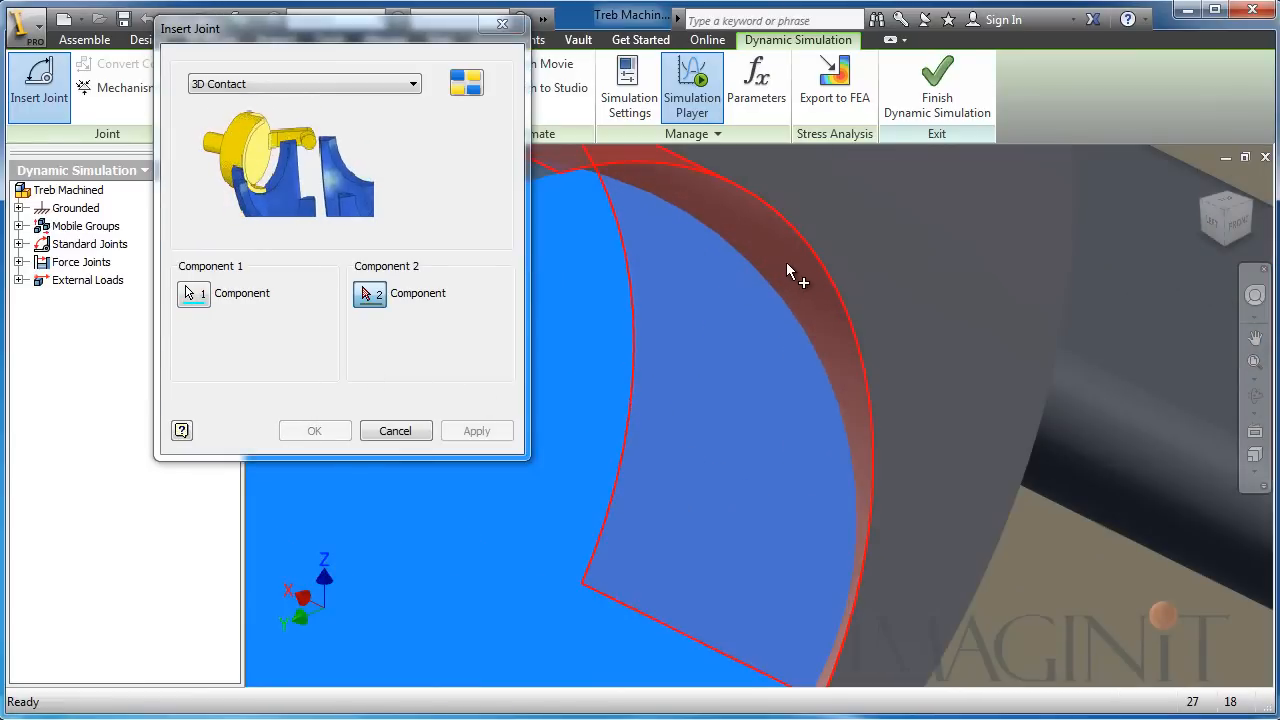
{"action": "left_click", "coordinate": [786, 262]}
{"action": "scroll", "coordinate": [760, 320], "scroll_direction": "down", "scroll_amount": 5}
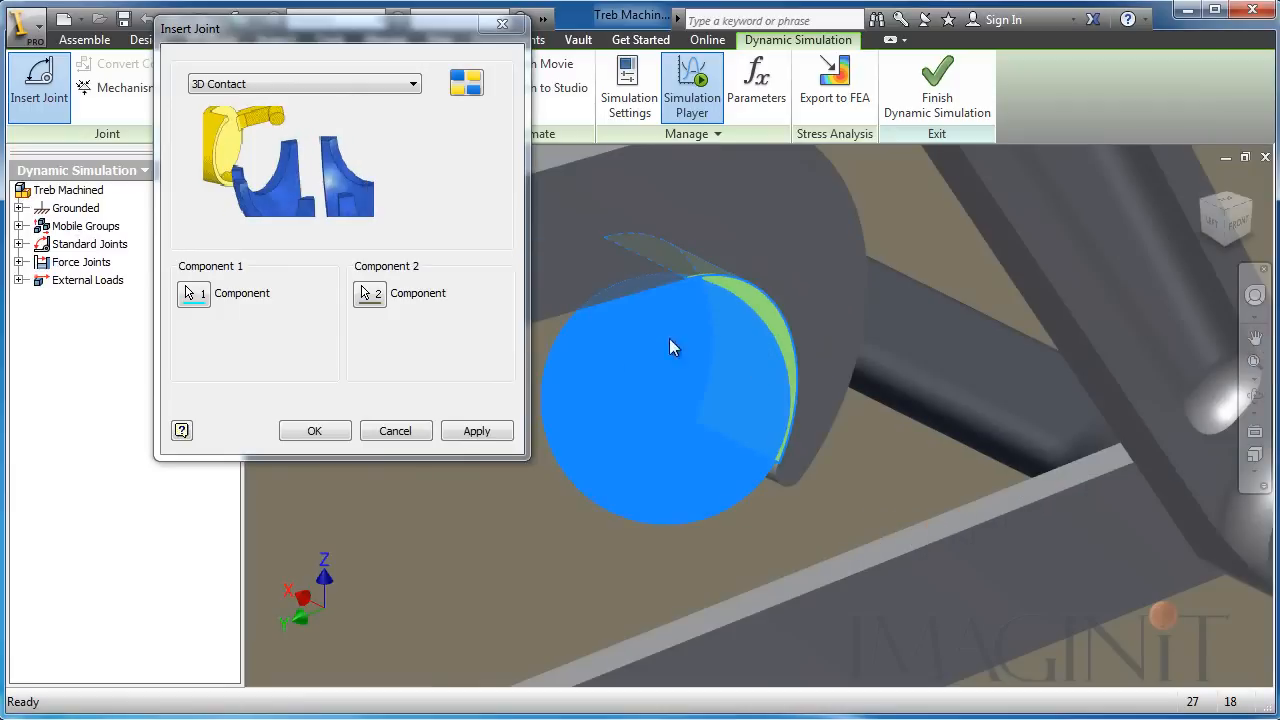
{"action": "left_click", "coordinate": [475, 431]}
Add a 3D Contact joint between the projectile arm's upper face and the end of the black bumper on the throwing arm
{"action": "scroll", "coordinate": [499, 475], "scroll_direction": "down", "scroll_amount": 5}
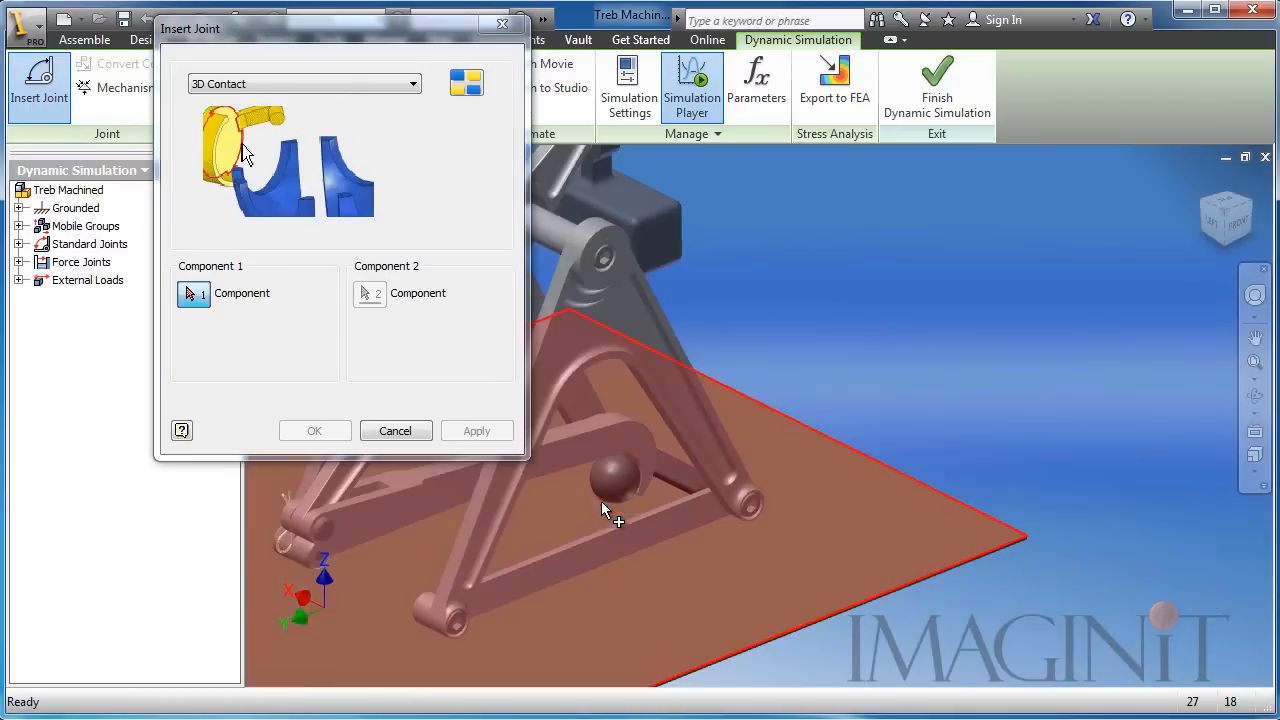
{"action": "left_click", "coordinate": [585, 420]}
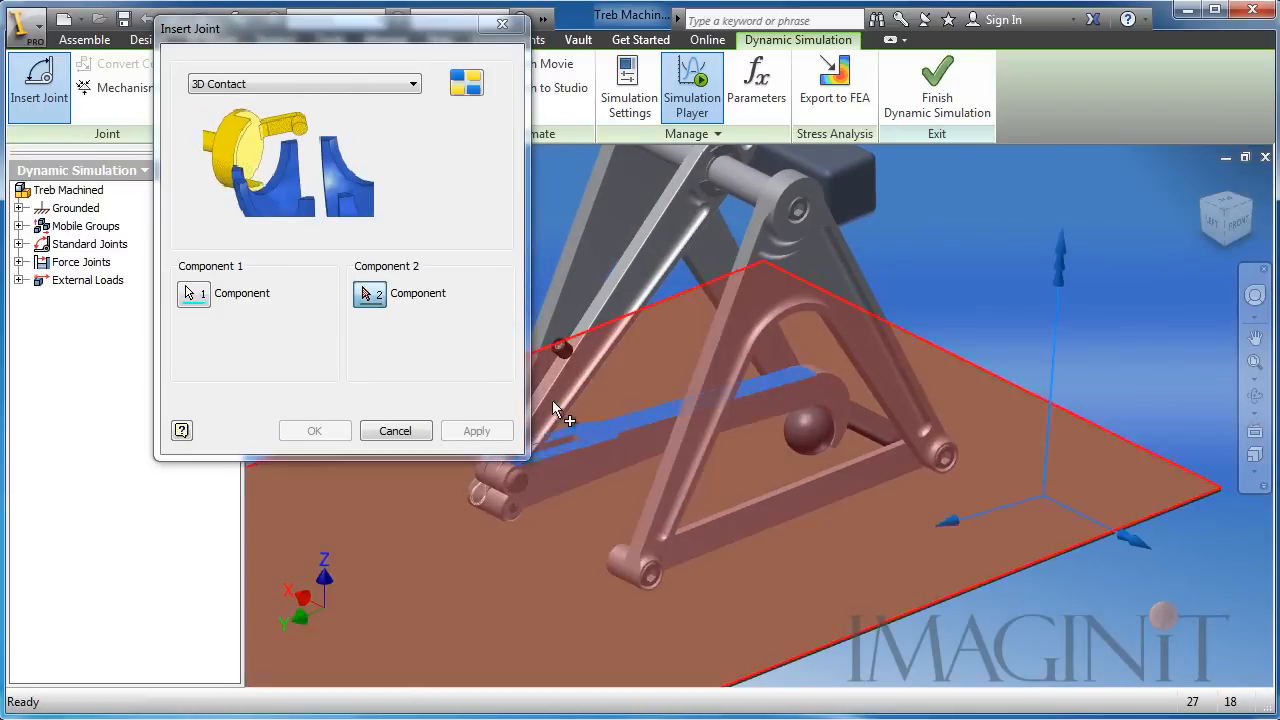
{"action": "scroll", "coordinate": [554, 375], "scroll_direction": "up", "scroll_amount": 5}
{"action": "scroll", "coordinate": [557, 351], "scroll_direction": "up", "scroll_amount": 4}
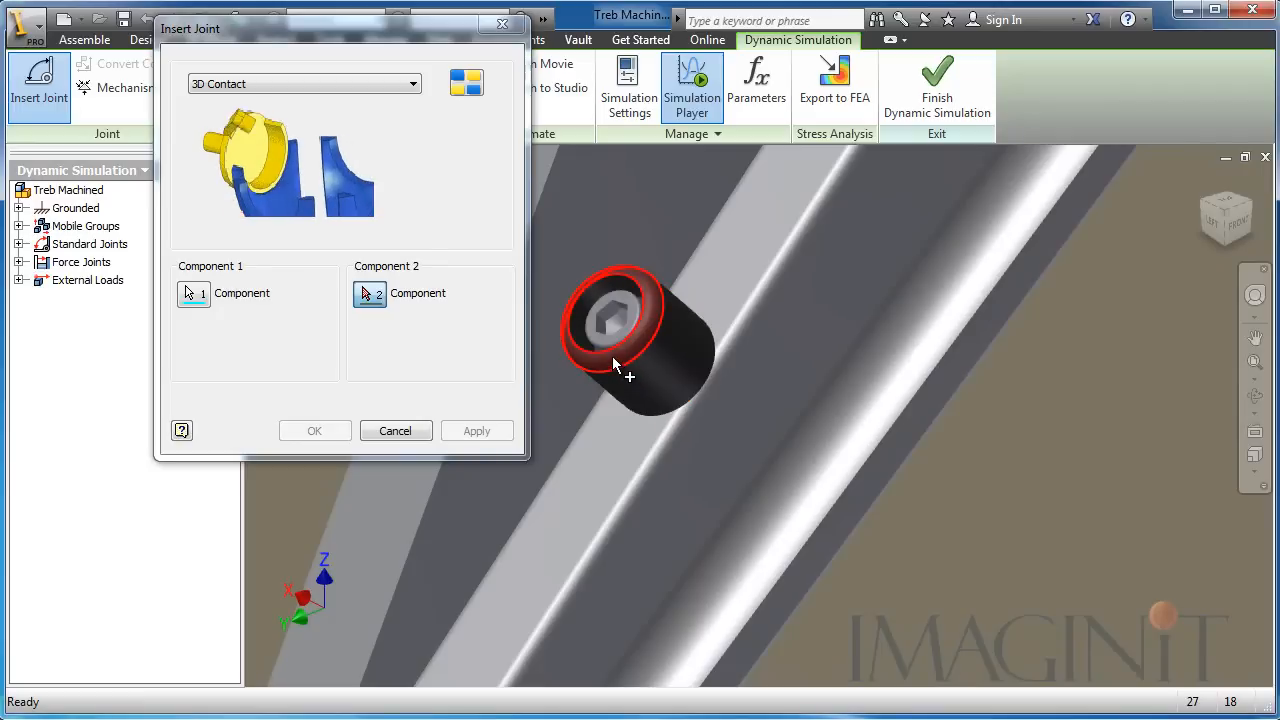
{"action": "left_click", "coordinate": [618, 364]}
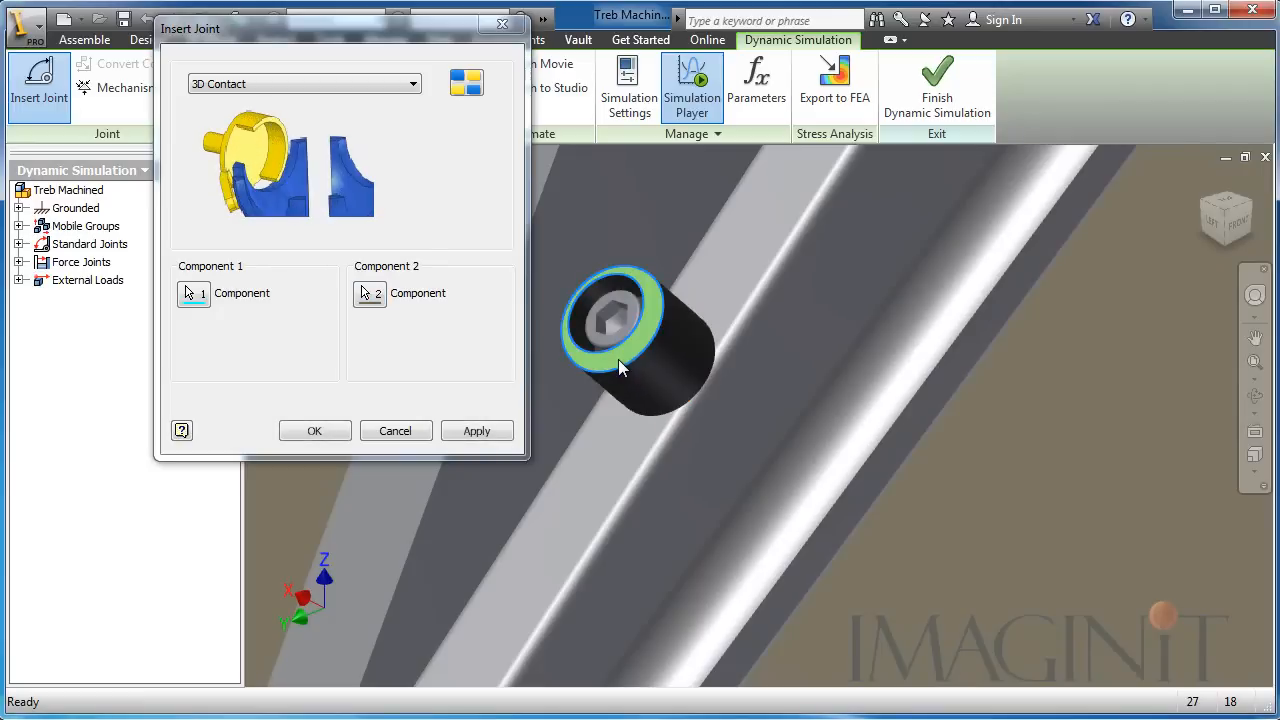
{"action": "left_click", "coordinate": [314, 431]}
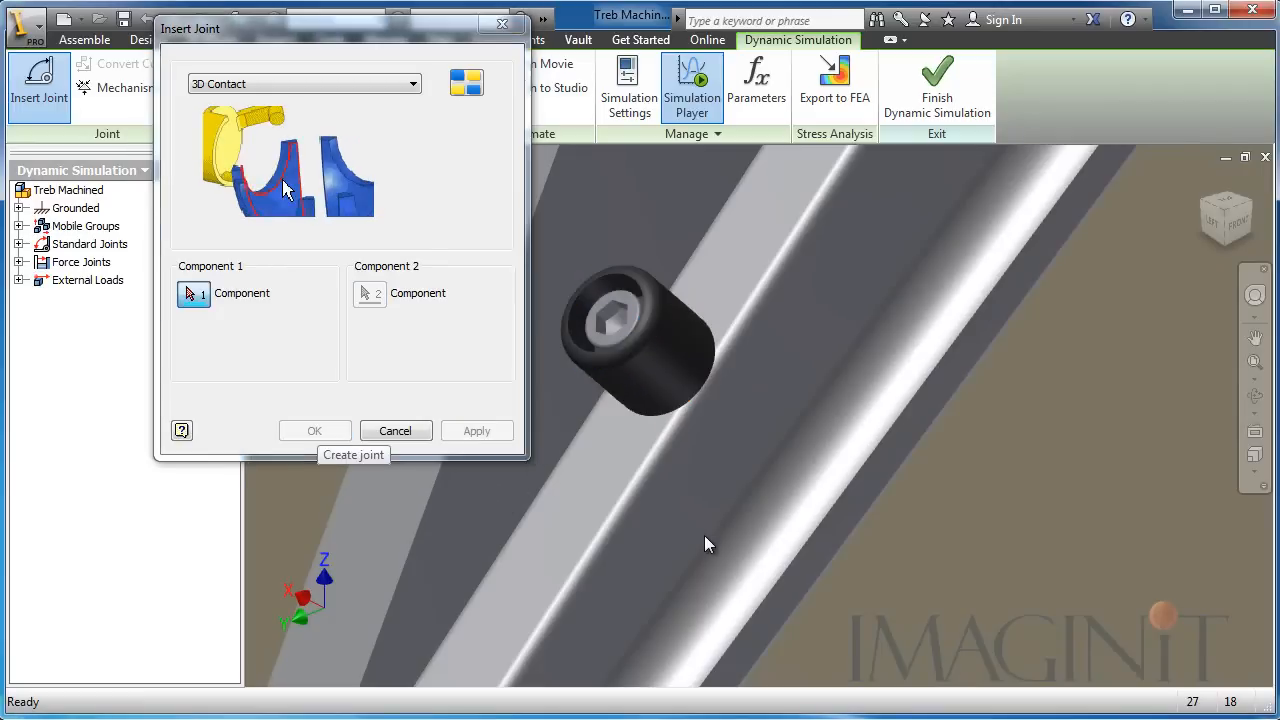
Open the Output Grapher beside the trebuchet and clear the previous curve for a new simulation
{"action": "scroll", "coordinate": [794, 561], "scroll_direction": "down", "scroll_amount": 6}
{"action": "middle_click_drag", "start_coordinate": [824, 574], "coordinate": [711, 404]}
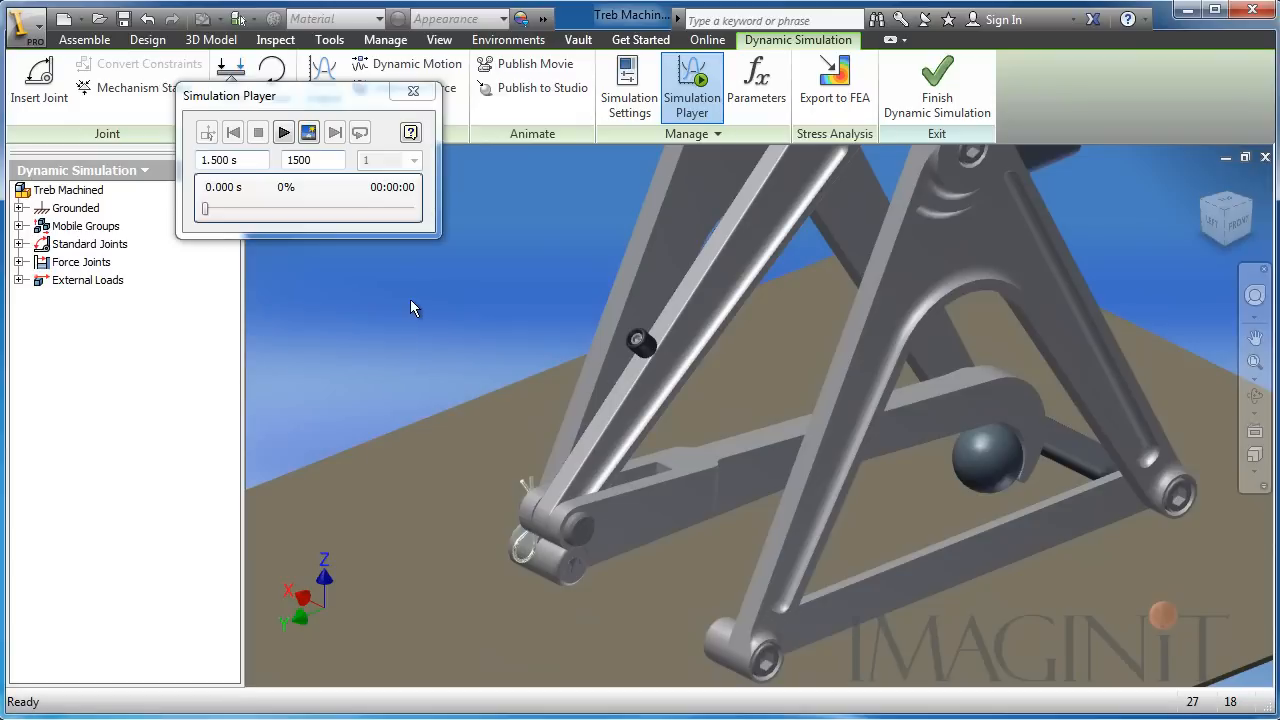
{"action": "left_click", "coordinate": [323, 68]}
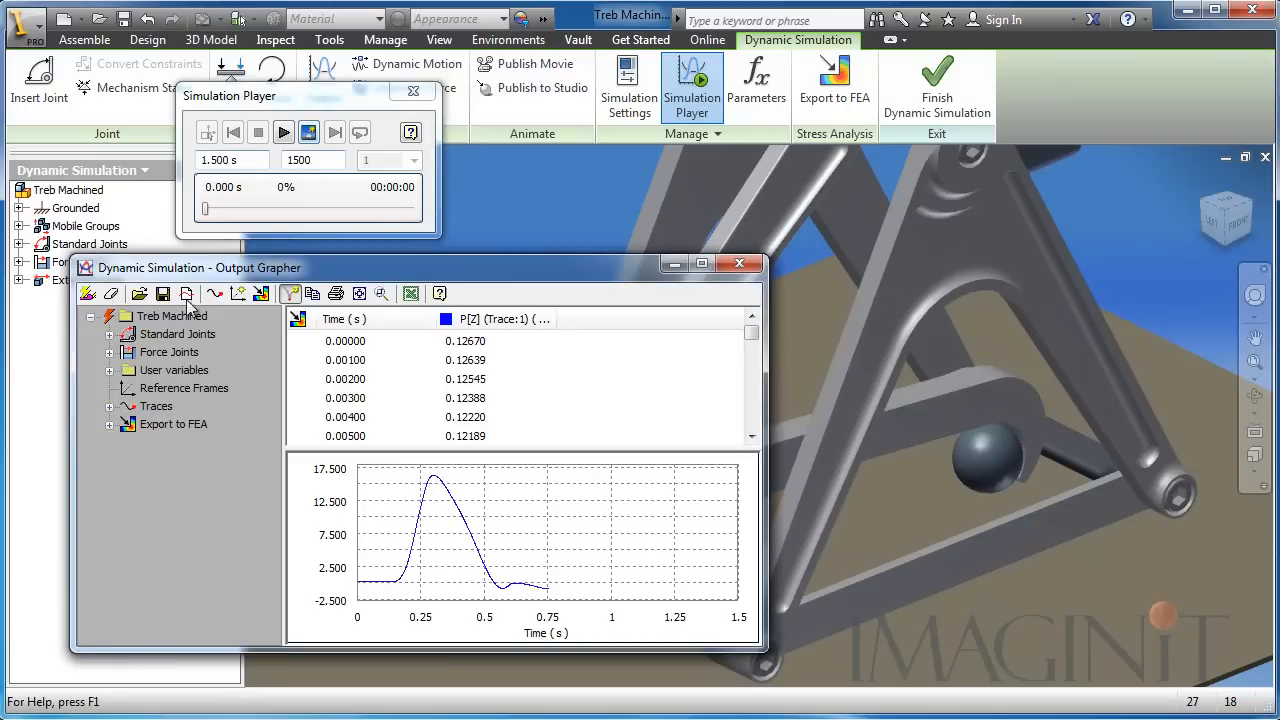
{"action": "left_click", "coordinate": [87, 294]}
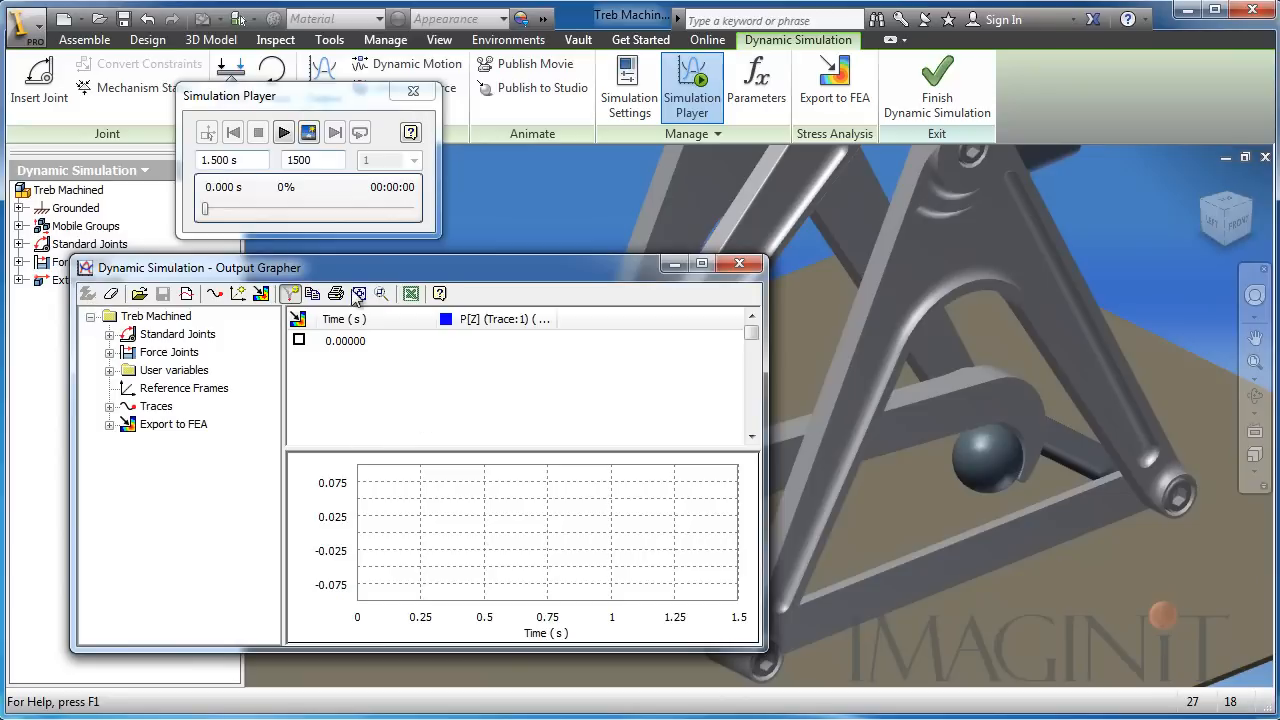
Add a trace on the projectile ball with trajectory, velocity and acceleration as output values and a green trajectory
{"action": "left_click", "coordinate": [110, 406]}
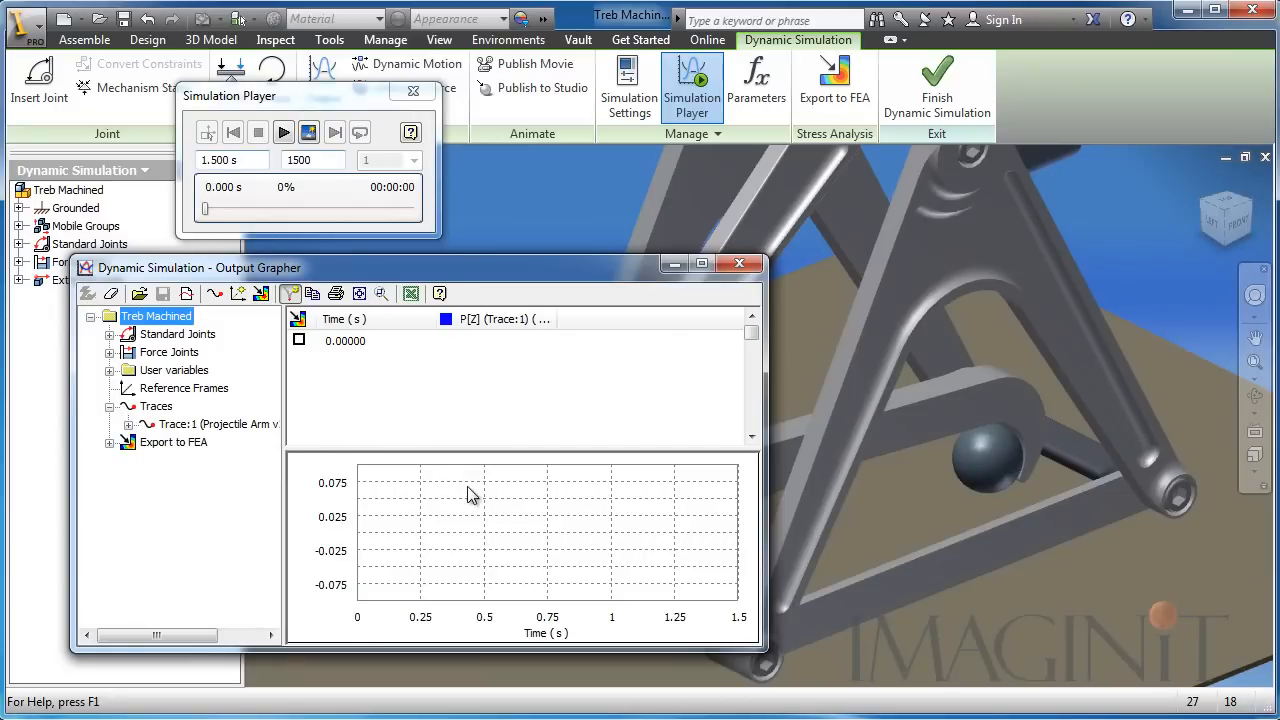
{"action": "right_click", "coordinate": [155, 408]}
{"action": "left_click", "coordinate": [205, 417]}
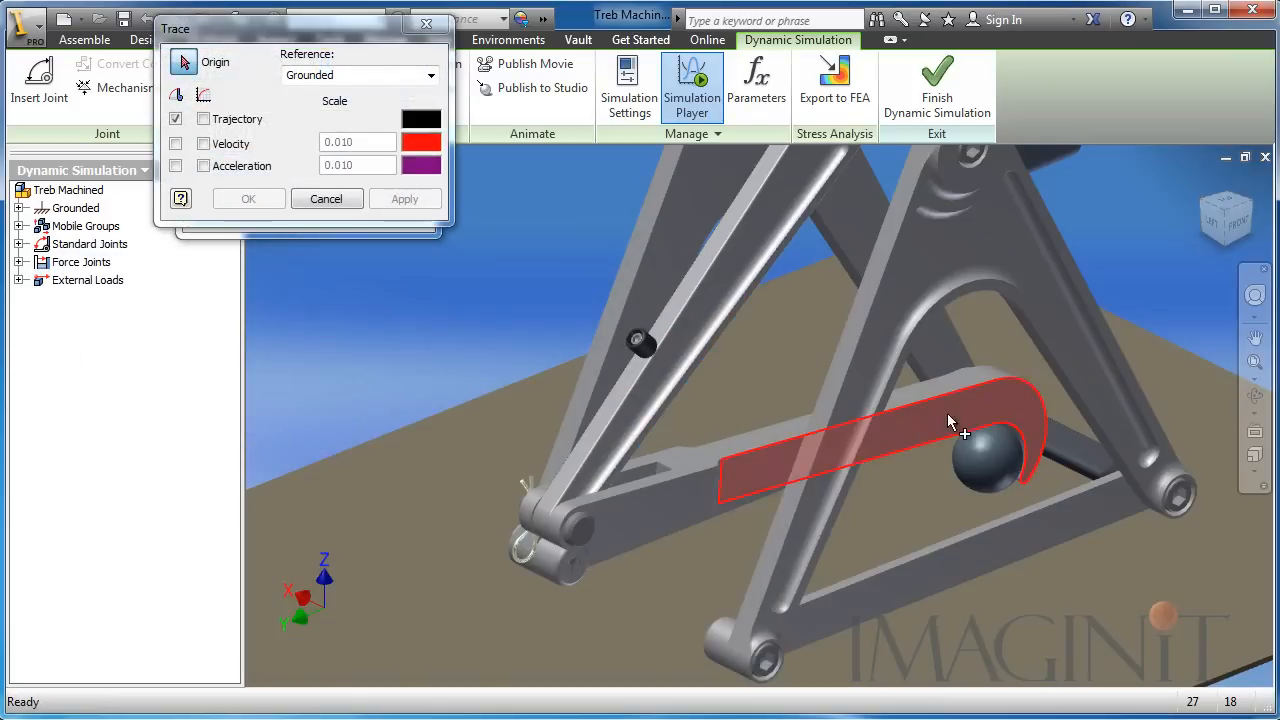
{"action": "left_click", "coordinate": [989, 459]}
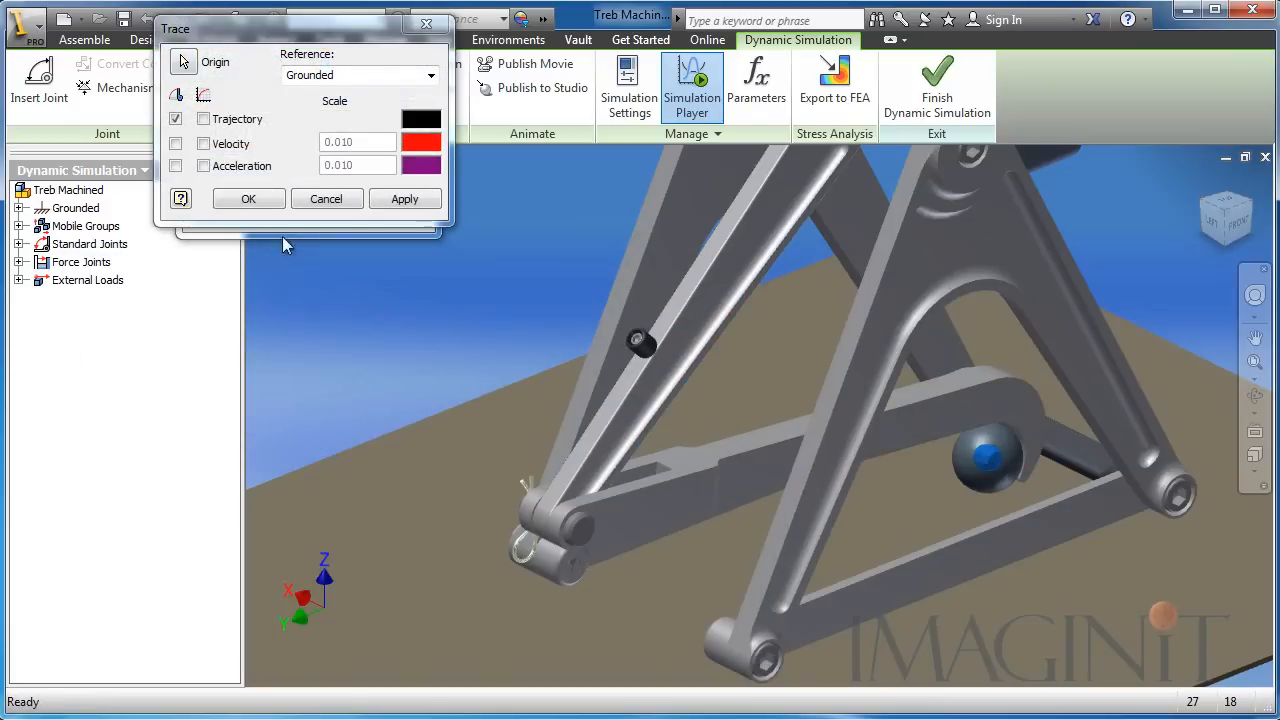
{"action": "left_click", "coordinate": [204, 119]}
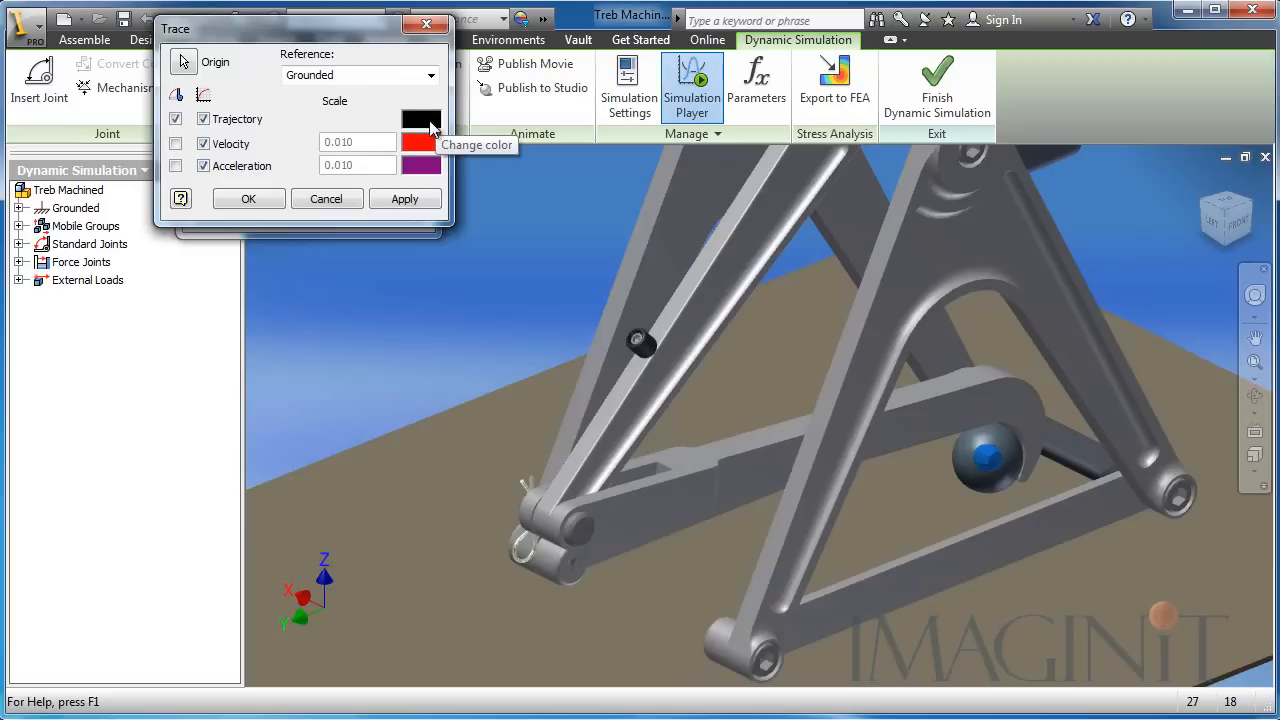
{"action": "left_click", "coordinate": [426, 122]}
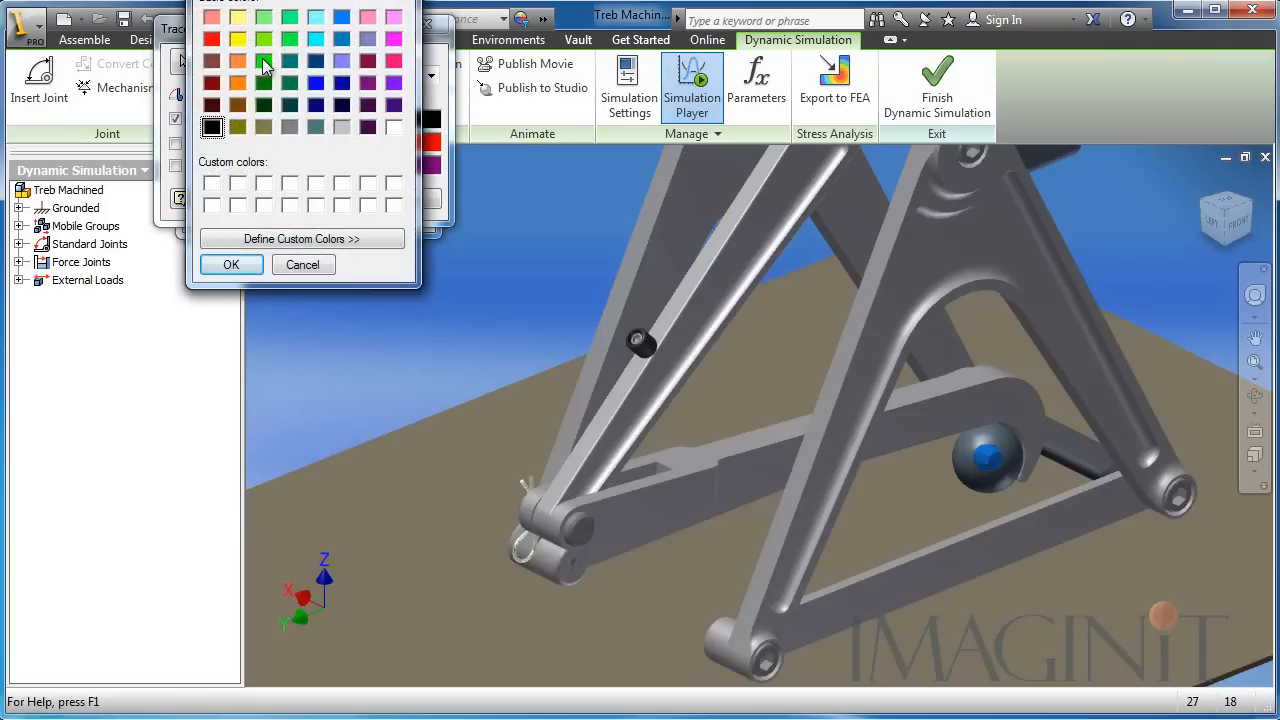
{"action": "left_click", "coordinate": [231, 265]}
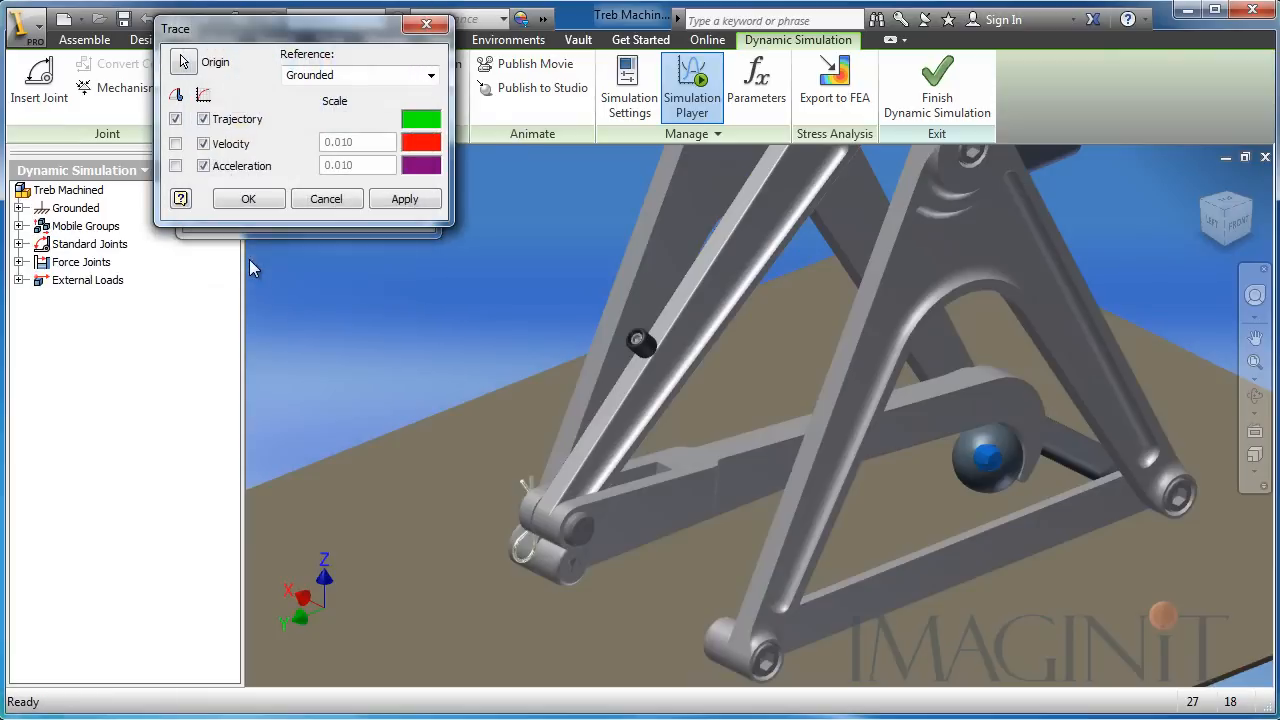
{"action": "left_click", "coordinate": [258, 200]}
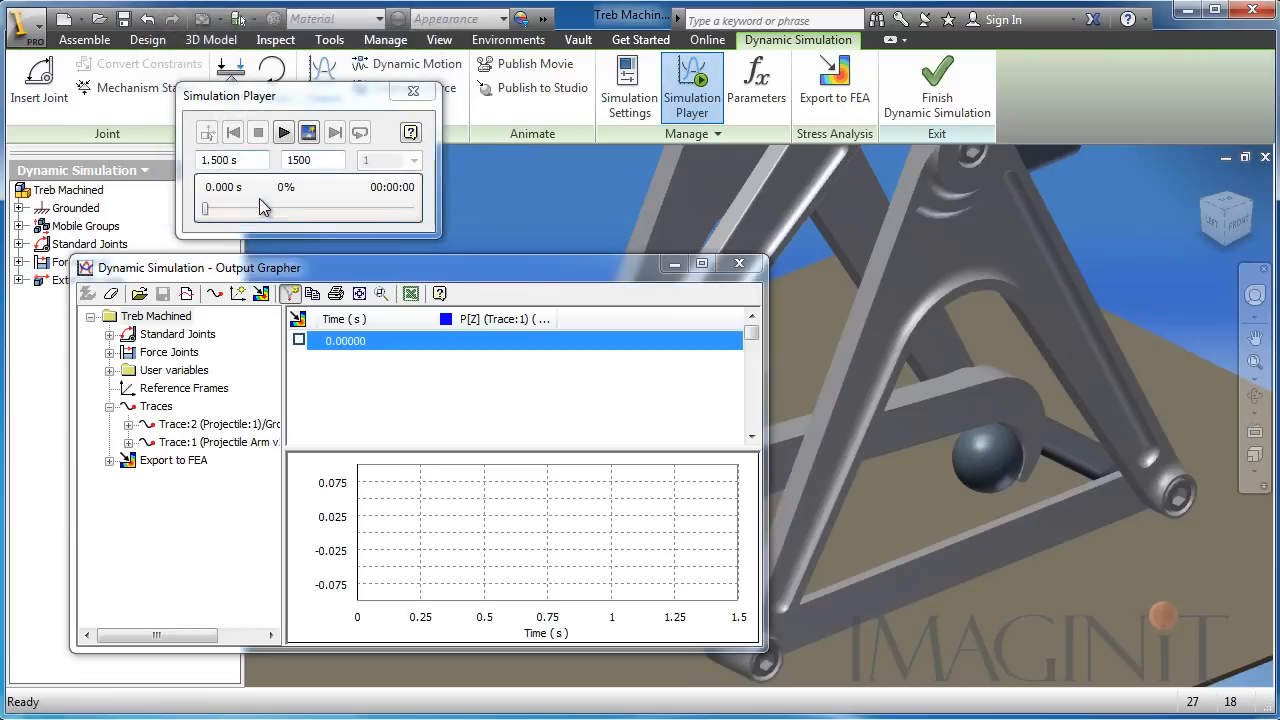
Plot the P[Z] position of the projectile ball's trace in the Output Grapher
{"action": "left_click", "coordinate": [128, 443]}
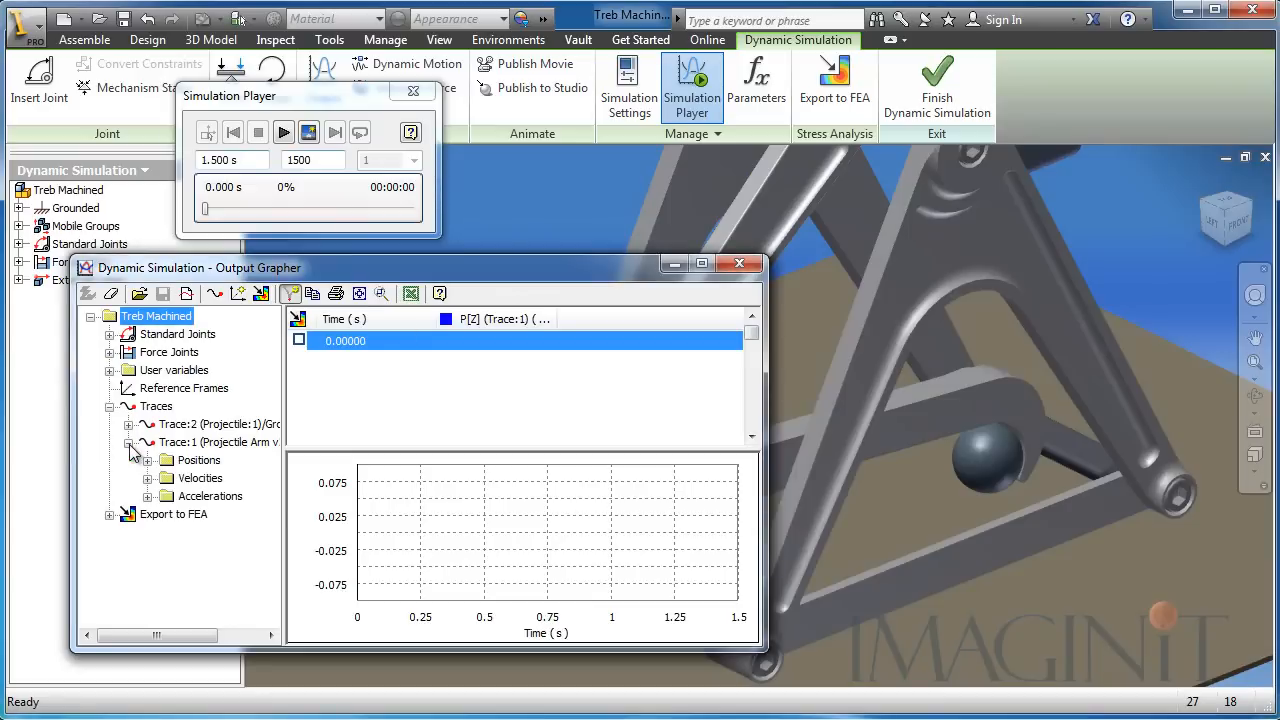
{"action": "left_click", "coordinate": [128, 425]}
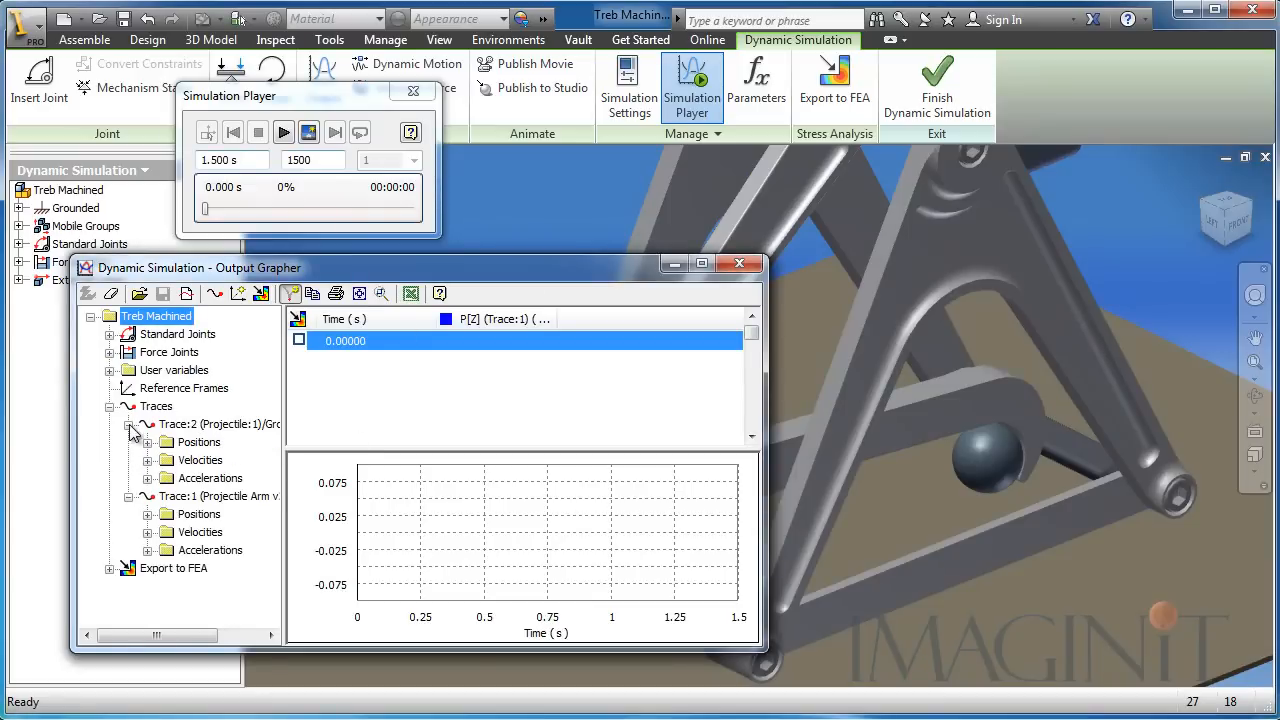
{"action": "left_click", "coordinate": [147, 443]}
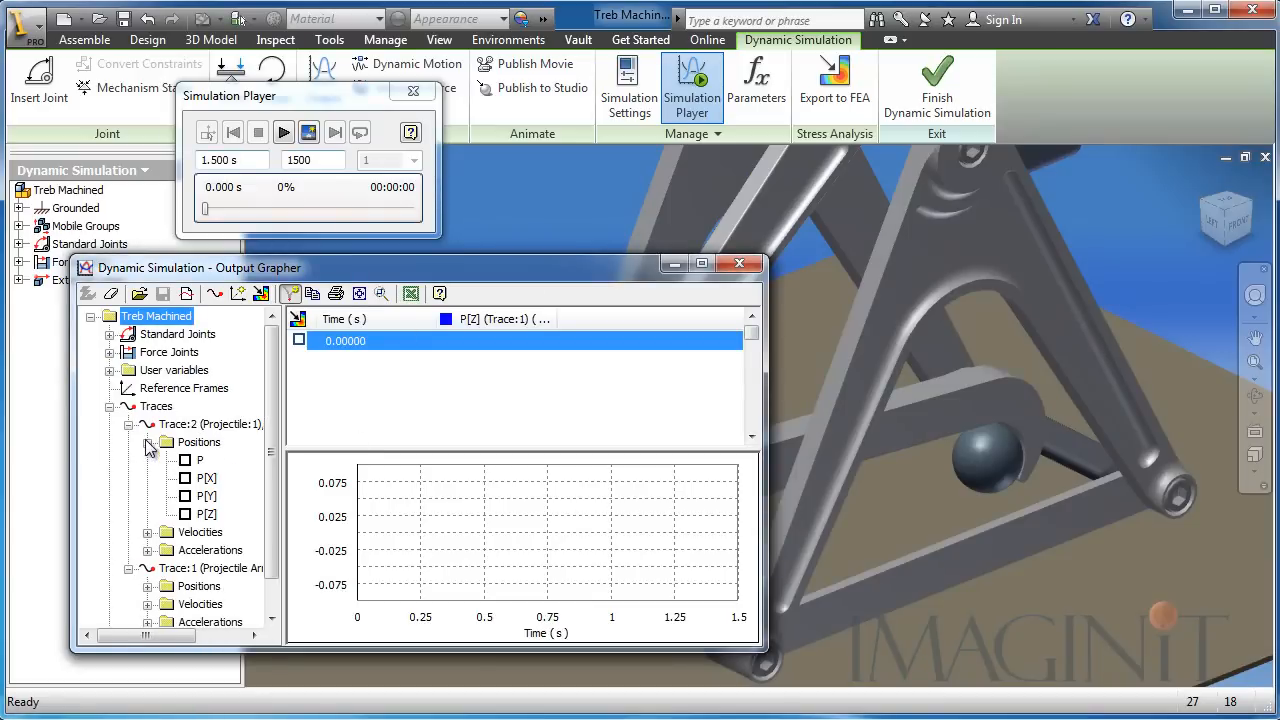
{"action": "left_click", "coordinate": [185, 514]}
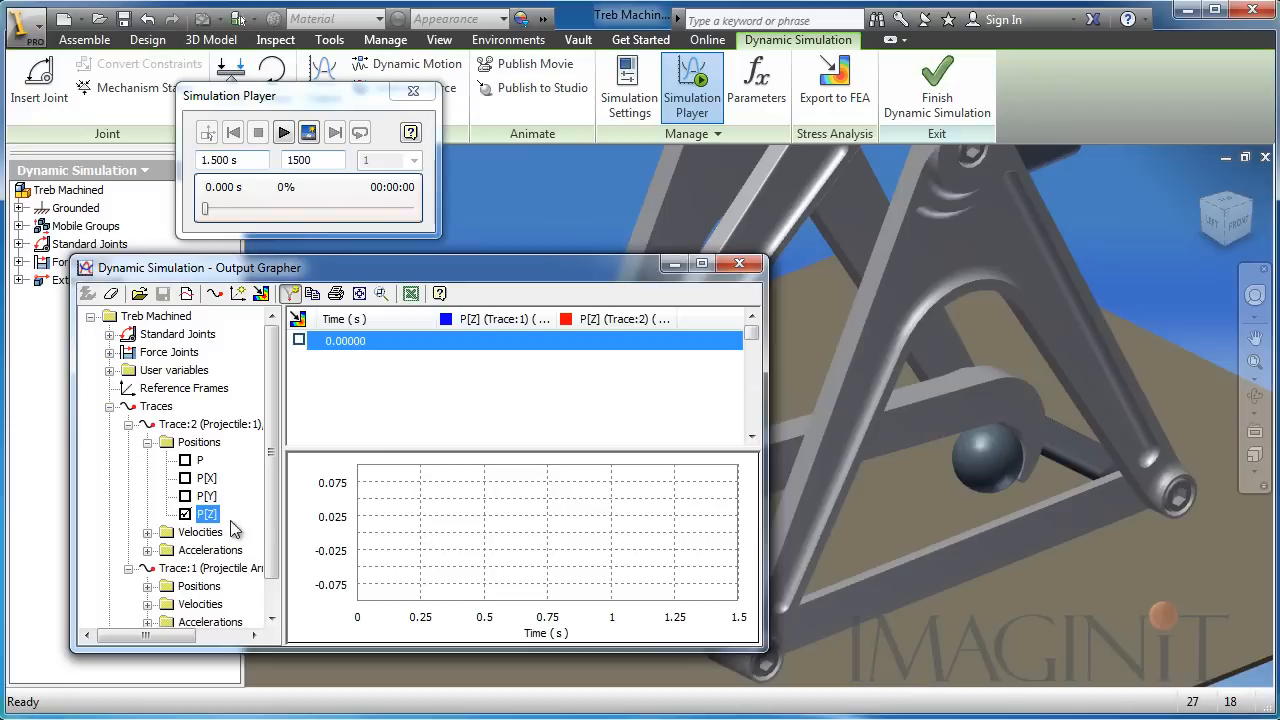
{"action": "left_click", "coordinate": [128, 425]}
{"action": "left_click", "coordinate": [128, 443]}
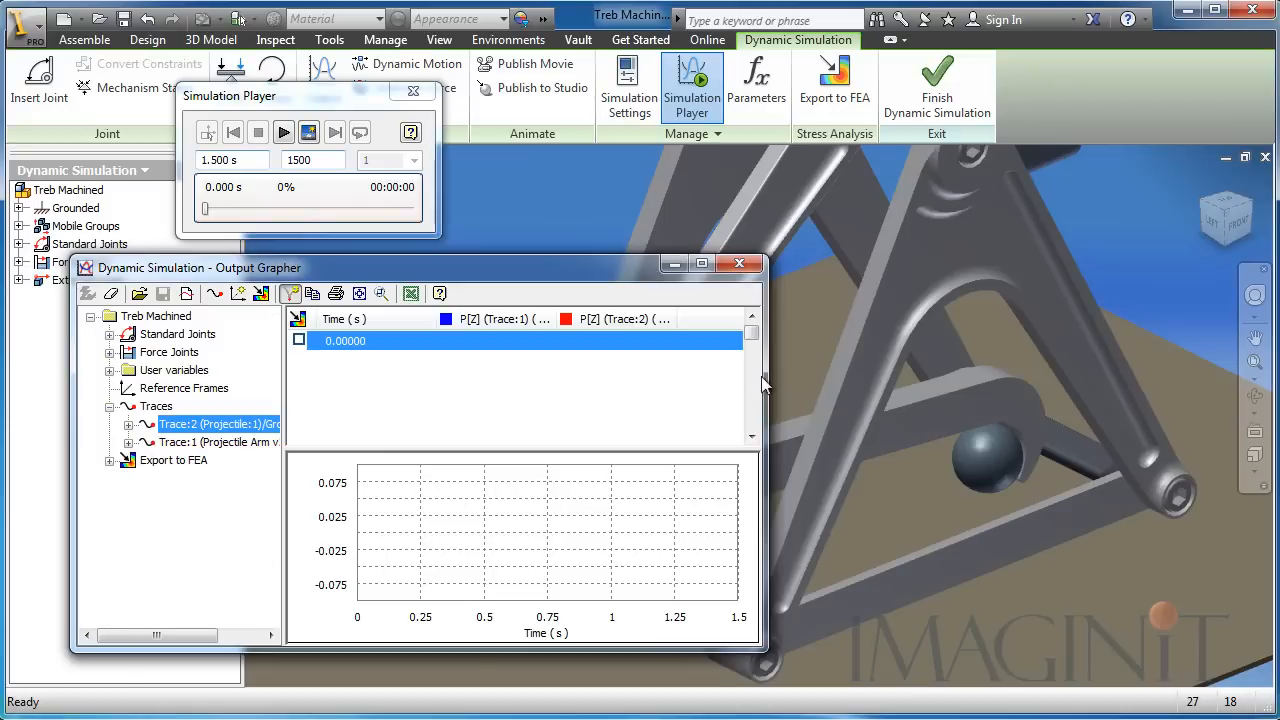
Run the simulation in front view, stop it partway, return to construction mode and close the Output Grapher
{"action": "left_click", "coordinate": [1238, 226]}
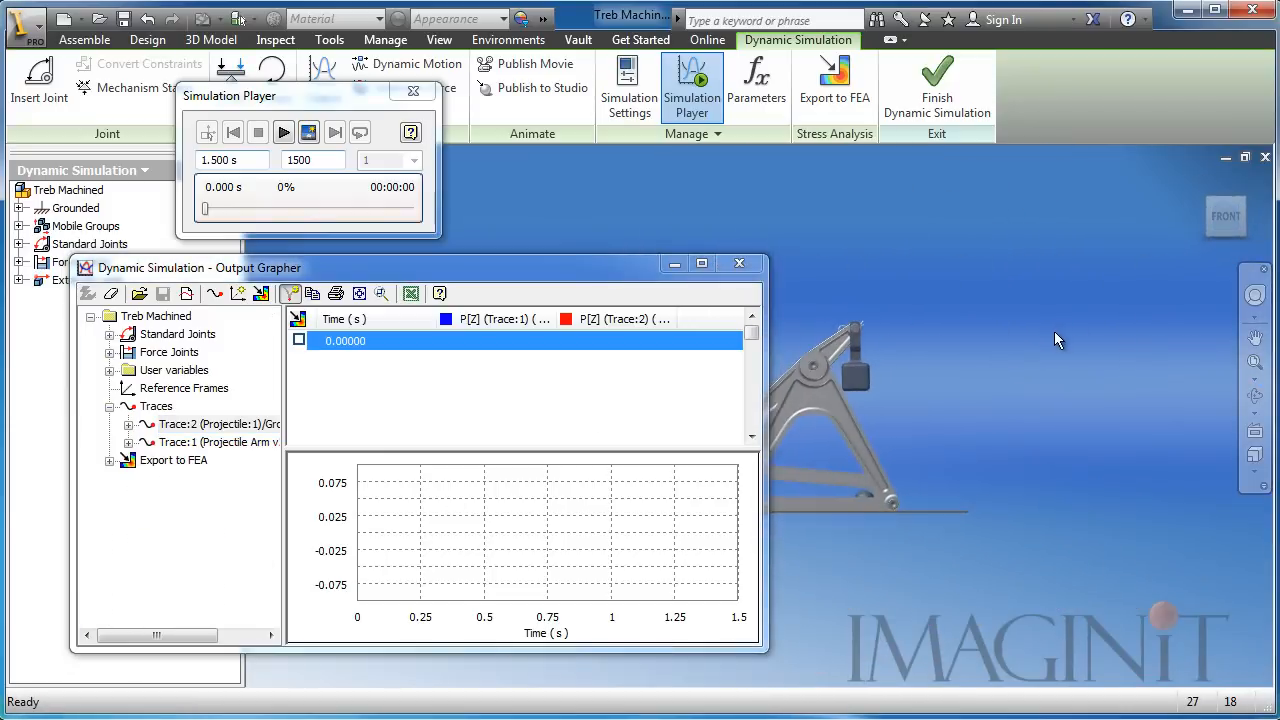
{"action": "middle_click_drag", "start_coordinate": [912, 453], "coordinate": [1018, 447]}
{"action": "left_click_drag", "start_coordinate": [1047, 469], "coordinate": [1055, 507]}
{"action": "left_click", "coordinate": [284, 134]}
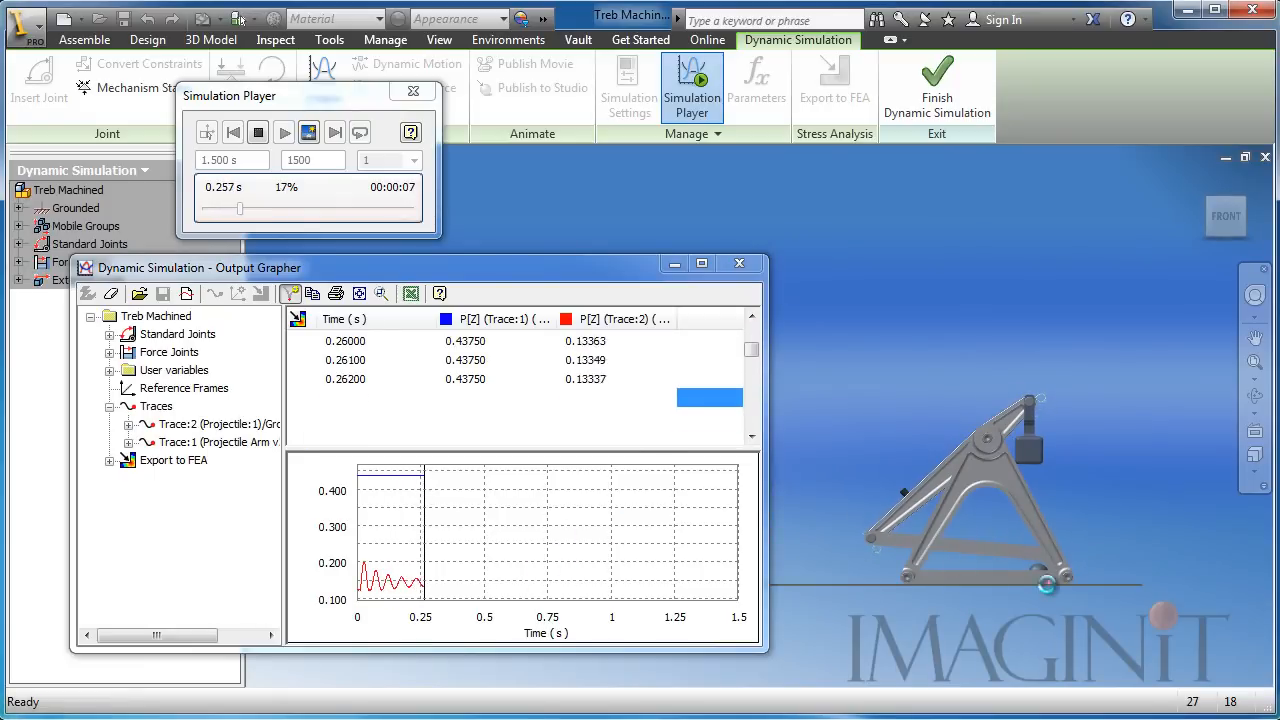
{"action": "scroll", "coordinate": [957, 491], "scroll_direction": "up", "scroll_amount": 5}
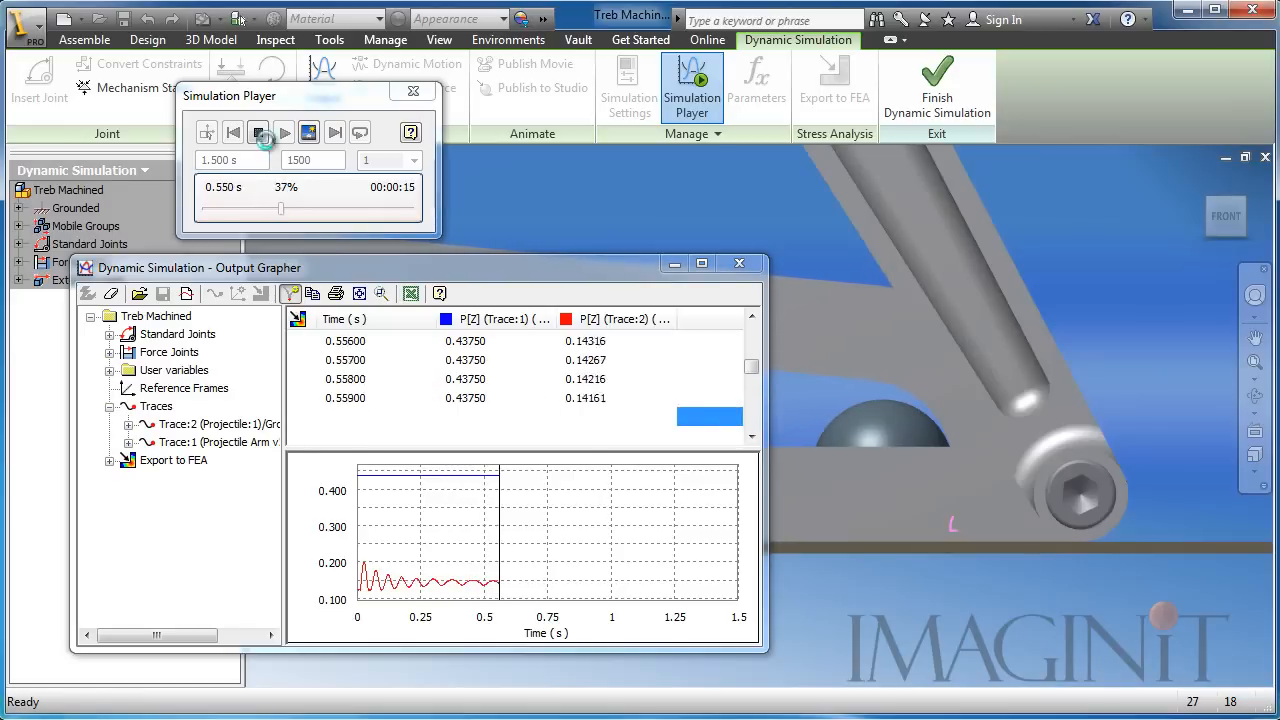
{"action": "left_click", "coordinate": [258, 133]}
{"action": "left_click", "coordinate": [206, 133]}
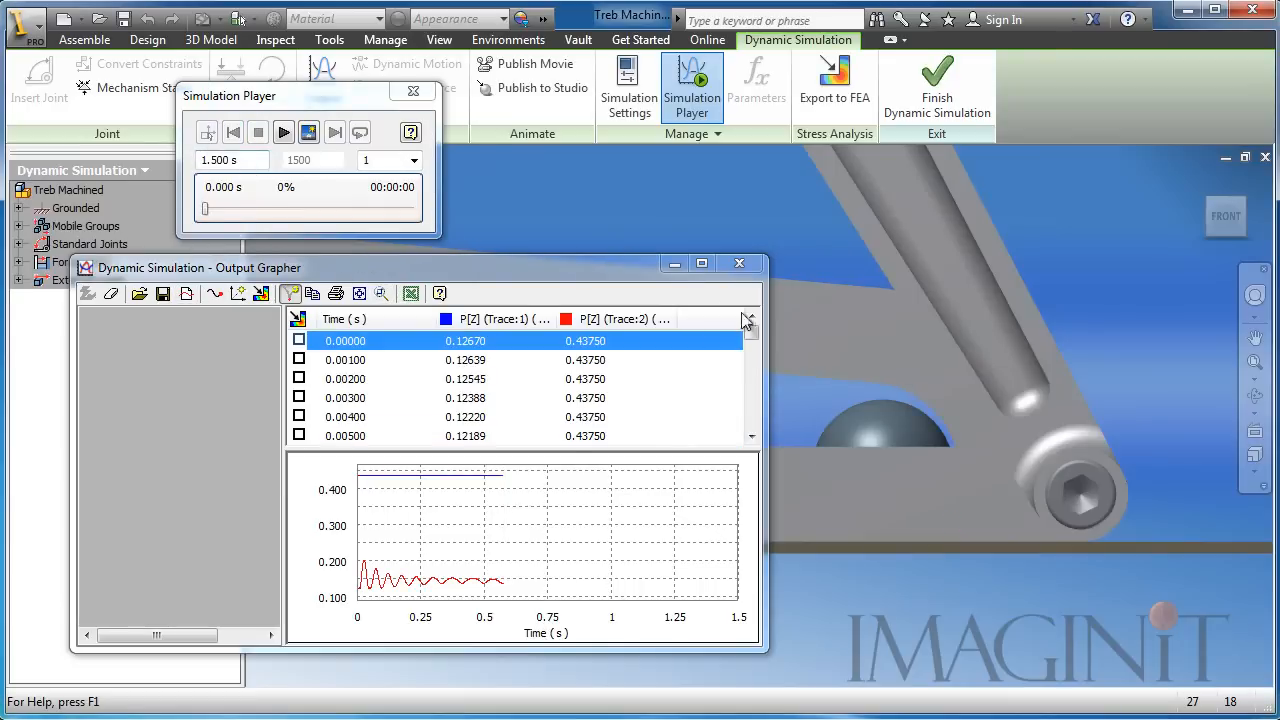
{"action": "left_click", "coordinate": [740, 264]}
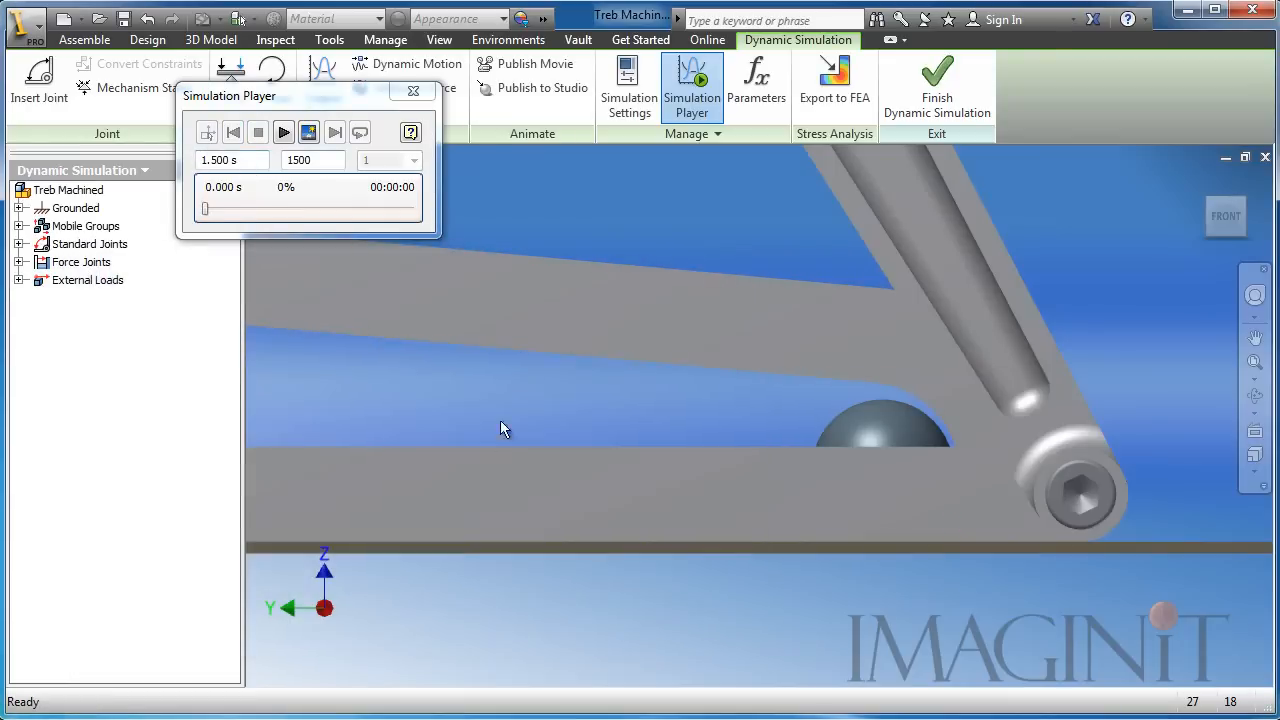
Add a Spatial joint between the projectile ball and the curved inner face of the arm's hook, and check it among the standard joints
{"action": "middle_click_drag", "start_coordinate": [444, 400], "coordinate": [634, 484], "text": "shift"}
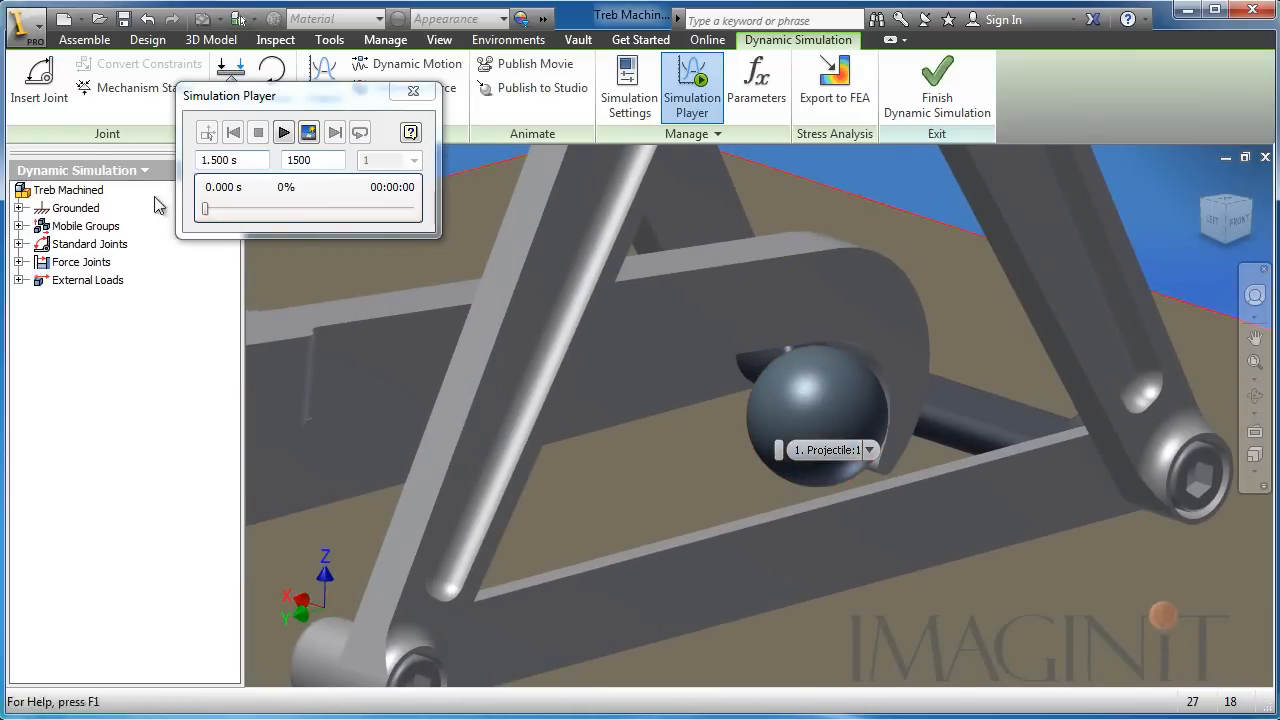
{"action": "left_click", "coordinate": [48, 85]}
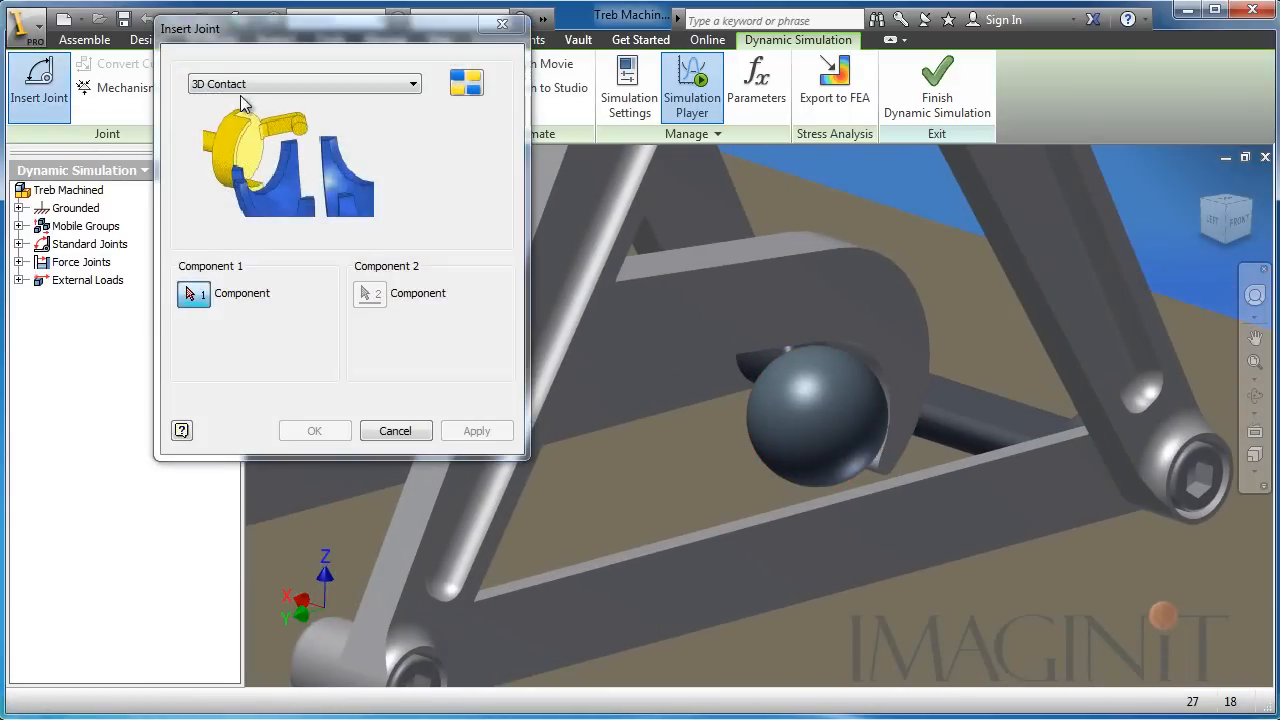
{"action": "left_click", "coordinate": [232, 87]}
{"action": "left_click", "coordinate": [211, 103]}
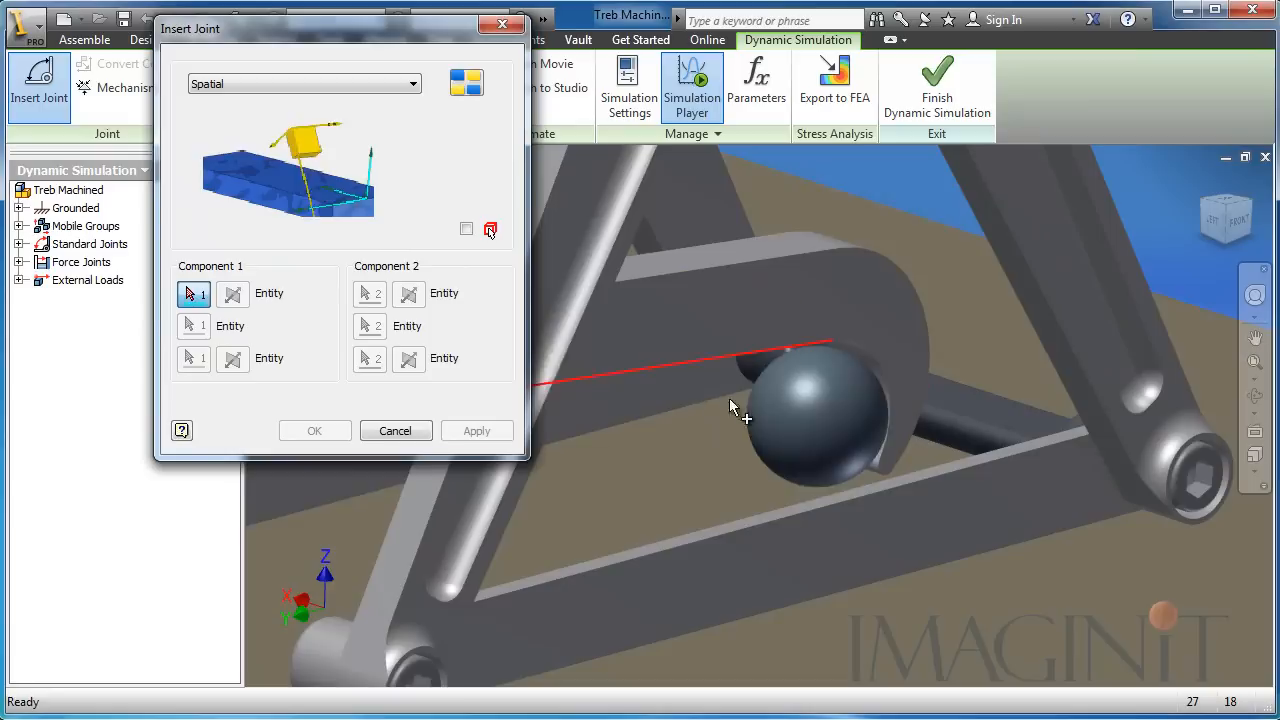
{"action": "left_click", "coordinate": [810, 431]}
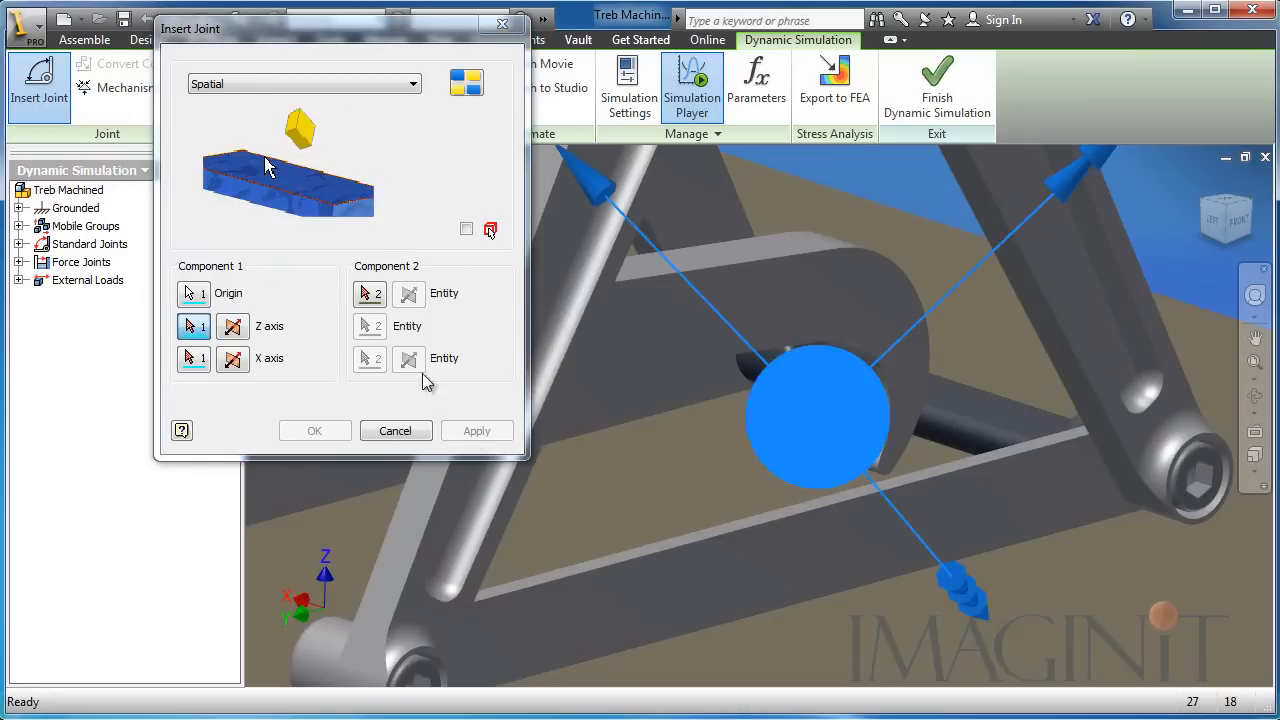
{"action": "left_click", "coordinate": [368, 293]}
{"action": "scroll", "coordinate": [891, 404], "scroll_direction": "up", "scroll_amount": 5}
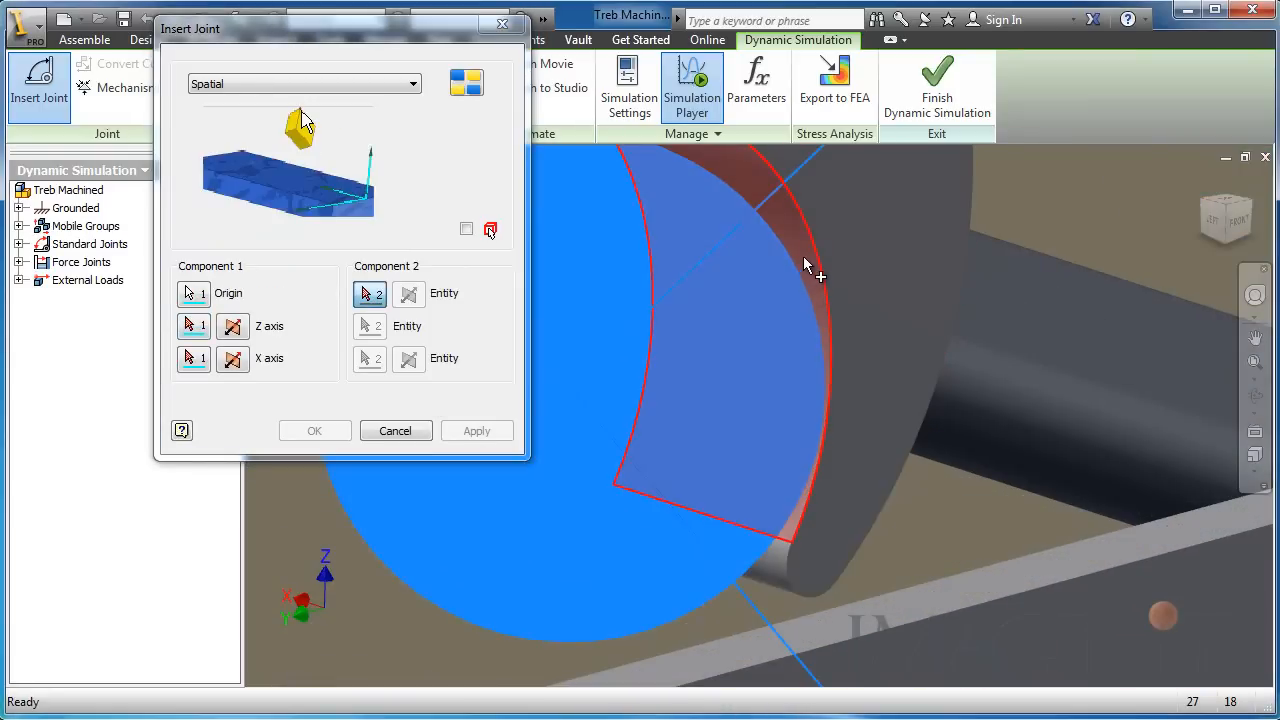
{"action": "left_click", "coordinate": [808, 271]}
{"action": "scroll", "coordinate": [808, 491], "scroll_direction": "down", "scroll_amount": 5}
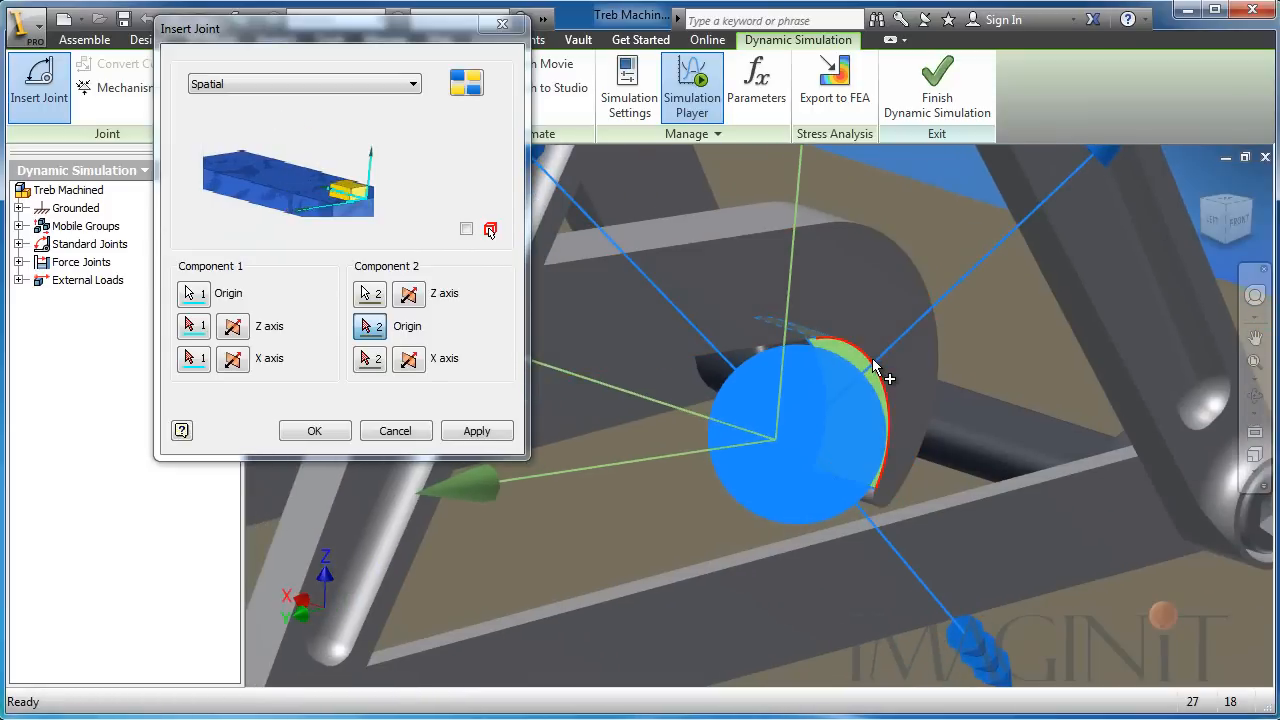
{"action": "left_click", "coordinate": [305, 432]}
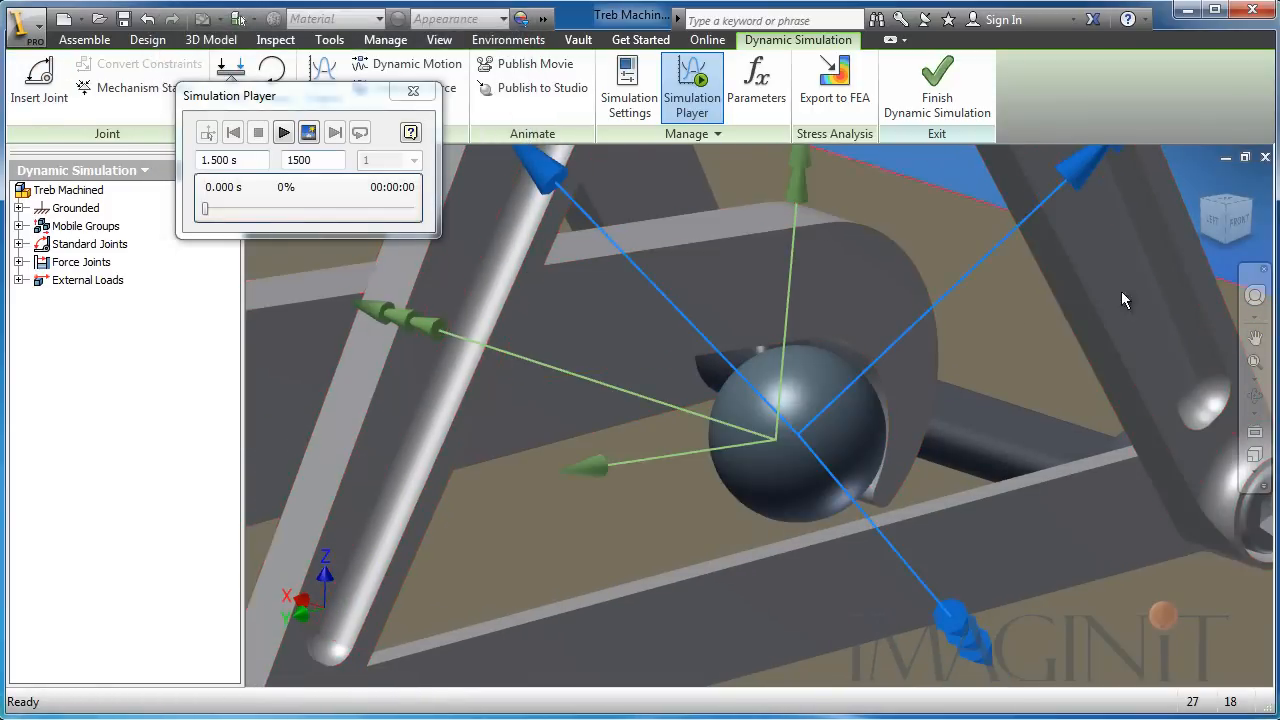
{"action": "left_click", "coordinate": [19, 262]}
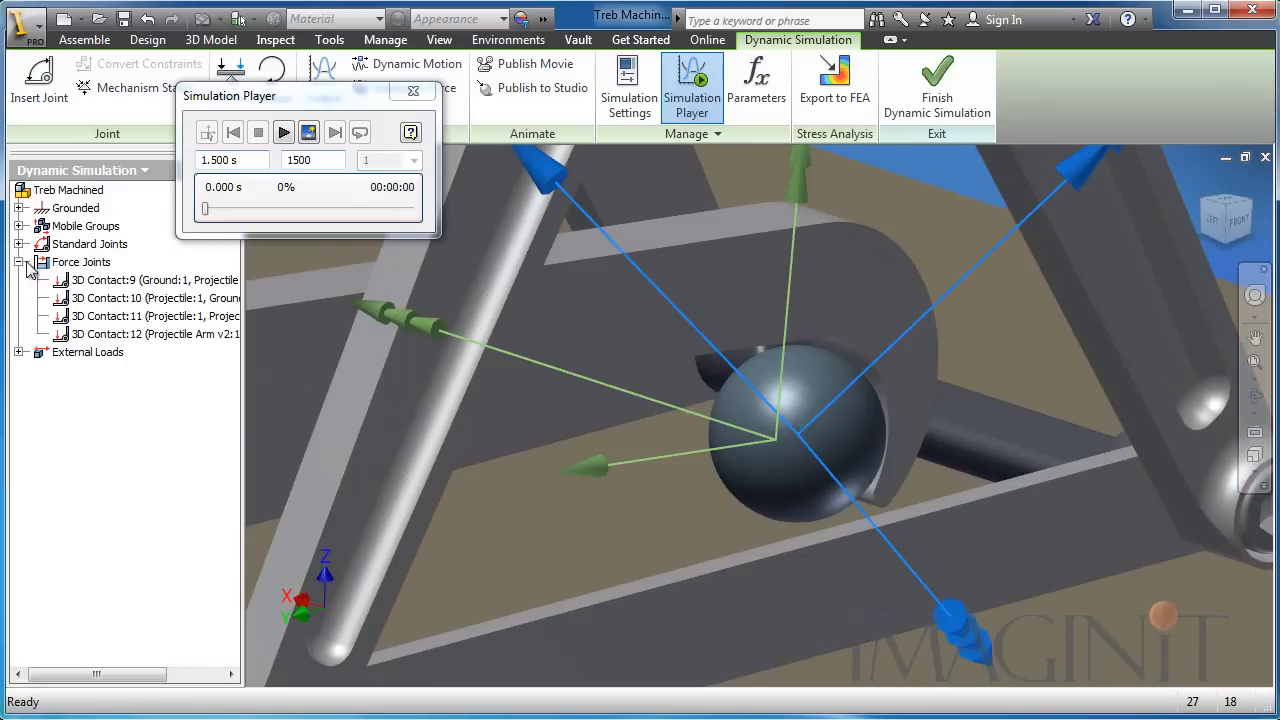
{"action": "left_click", "coordinate": [19, 262]}
{"action": "left_click", "coordinate": [19, 244]}
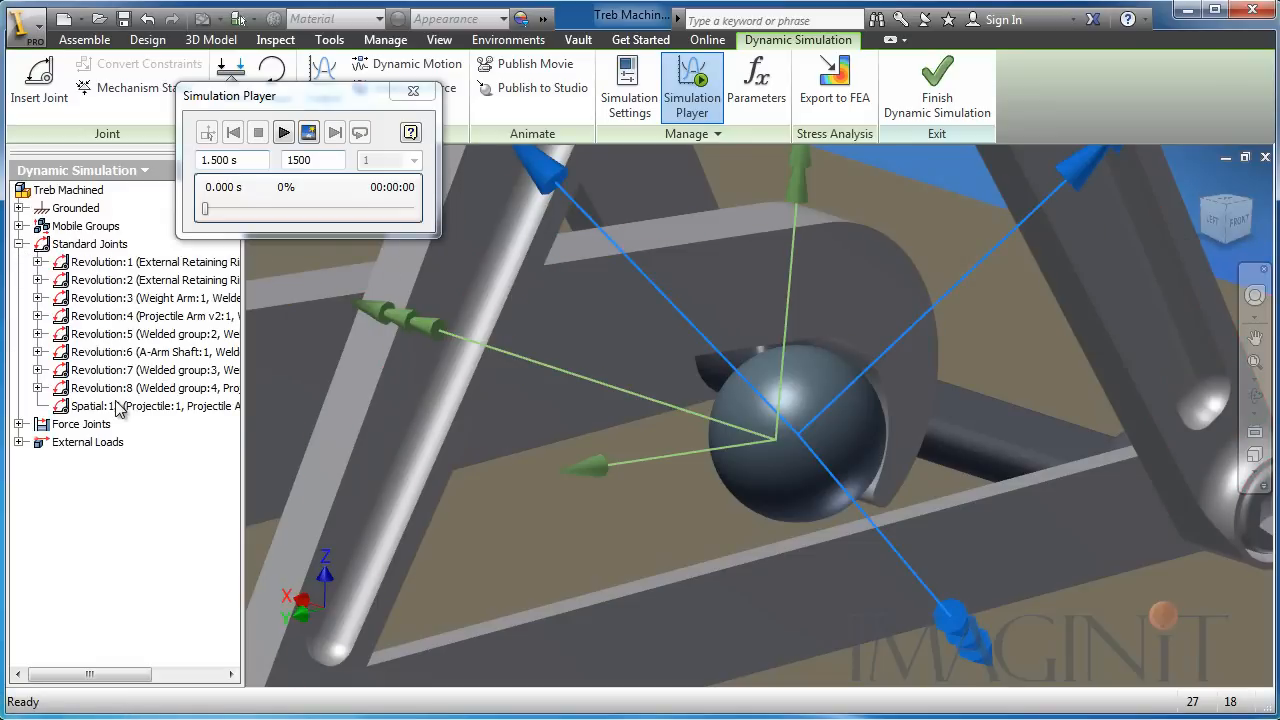
{"action": "left_click", "coordinate": [180, 528]}
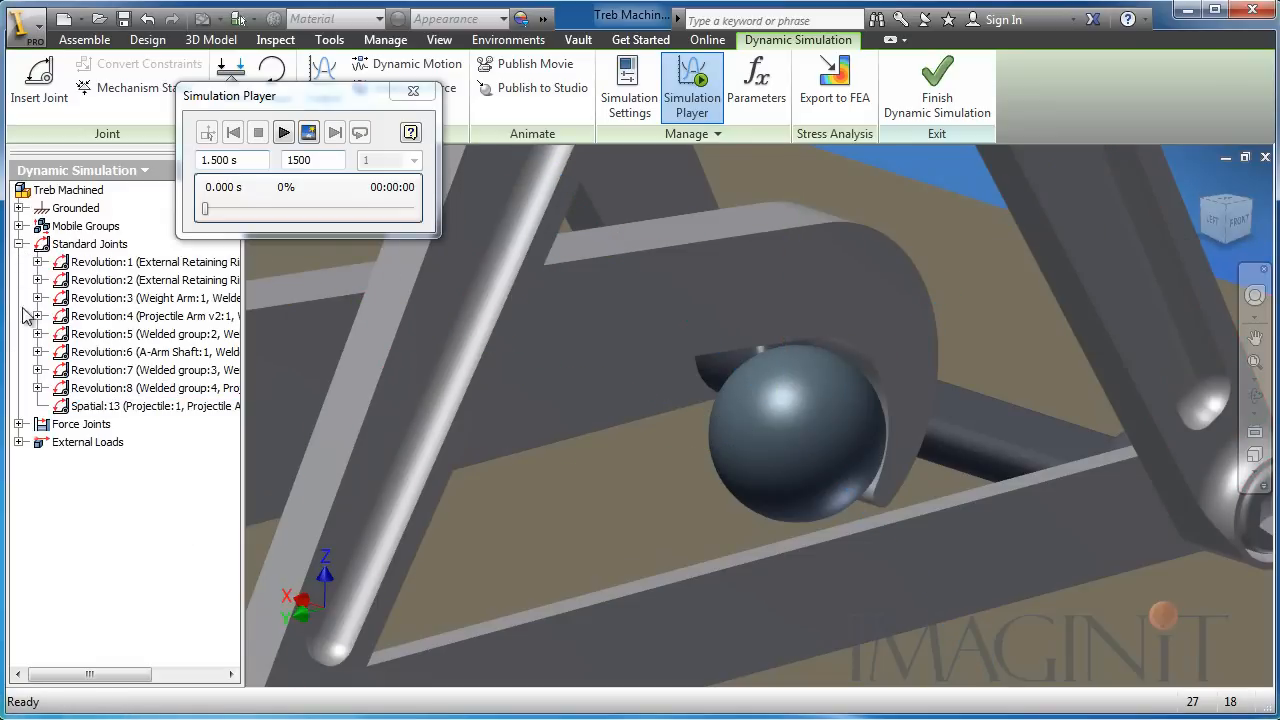
{"action": "left_click", "coordinate": [19, 245]}
Run the simulation in front view with the Output Grapher open, and stop it once the ball has been launched and fallen past ground level
{"action": "scroll", "coordinate": [851, 517], "scroll_direction": "down", "scroll_amount": 8}
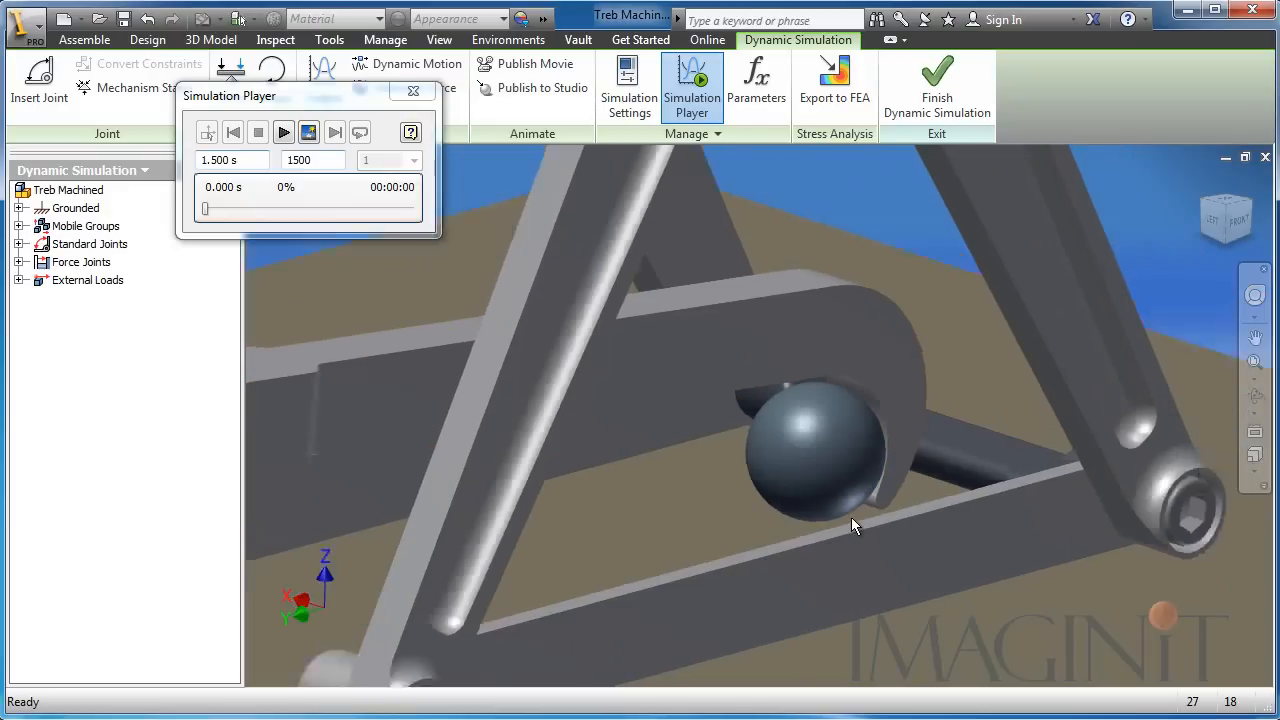
{"action": "left_click", "coordinate": [1238, 220]}
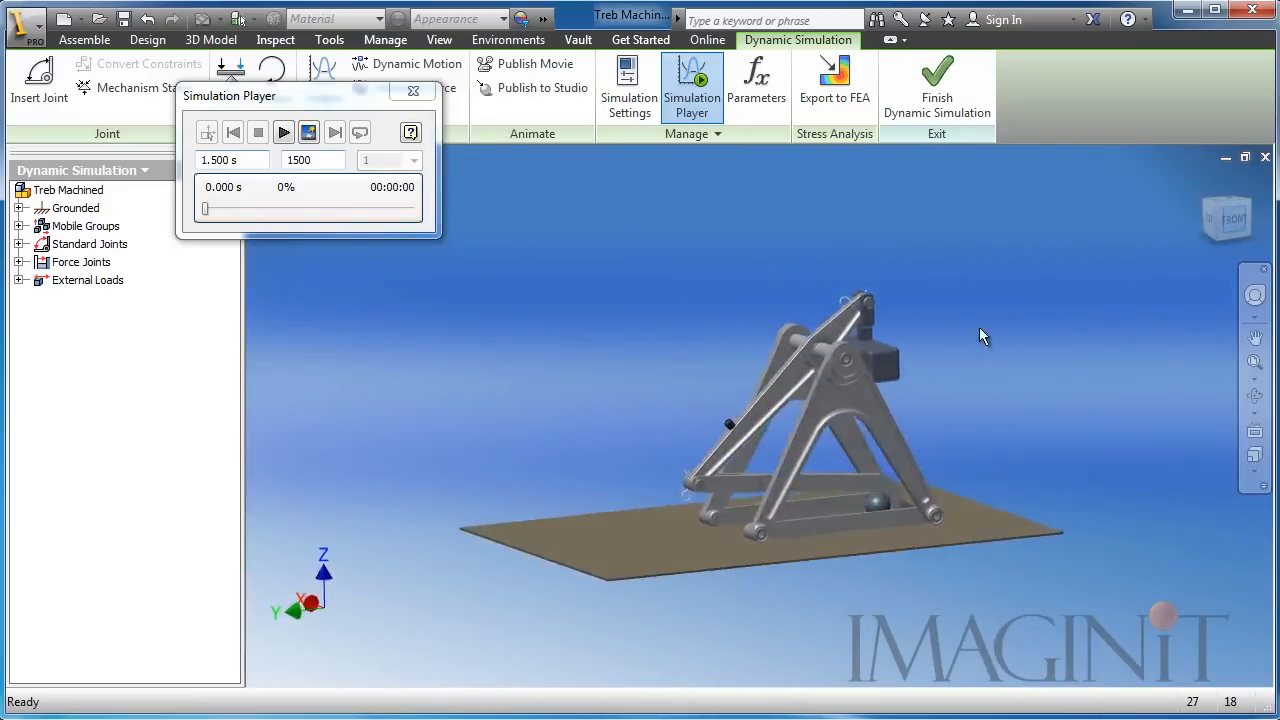
{"action": "middle_click_drag", "start_coordinate": [502, 508], "coordinate": [651, 547]}
{"action": "scroll", "coordinate": [704, 561], "scroll_direction": "up", "scroll_amount": 5}
{"action": "scroll", "coordinate": [704, 561], "scroll_direction": "down", "scroll_amount": 4}
{"action": "left_click", "coordinate": [322, 68]}
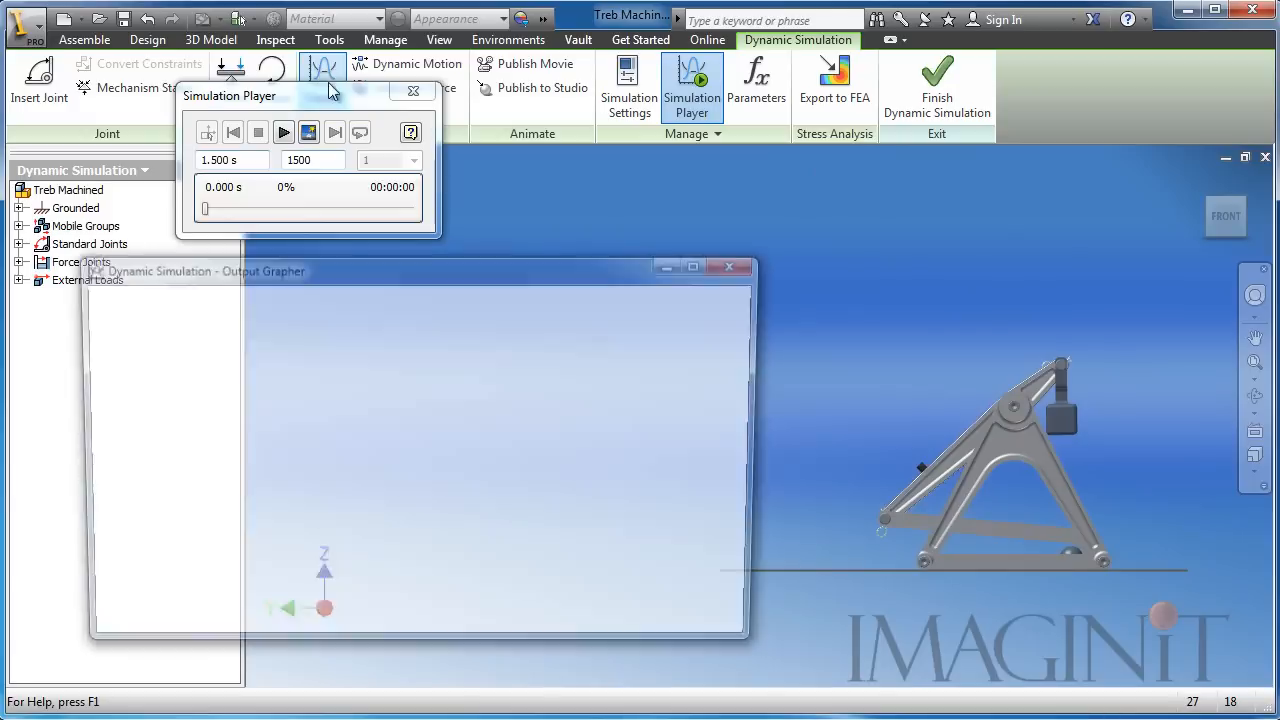
{"action": "left_click", "coordinate": [284, 134]}
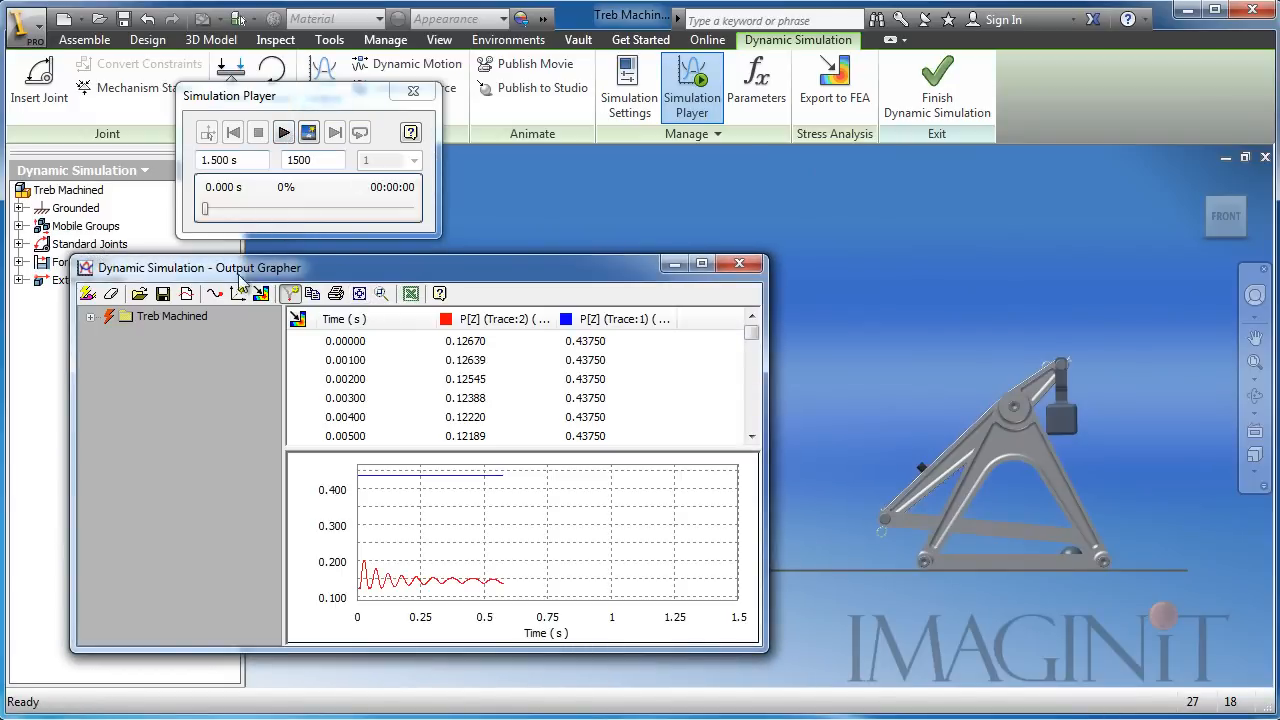
{"action": "left_click", "coordinate": [284, 134]}
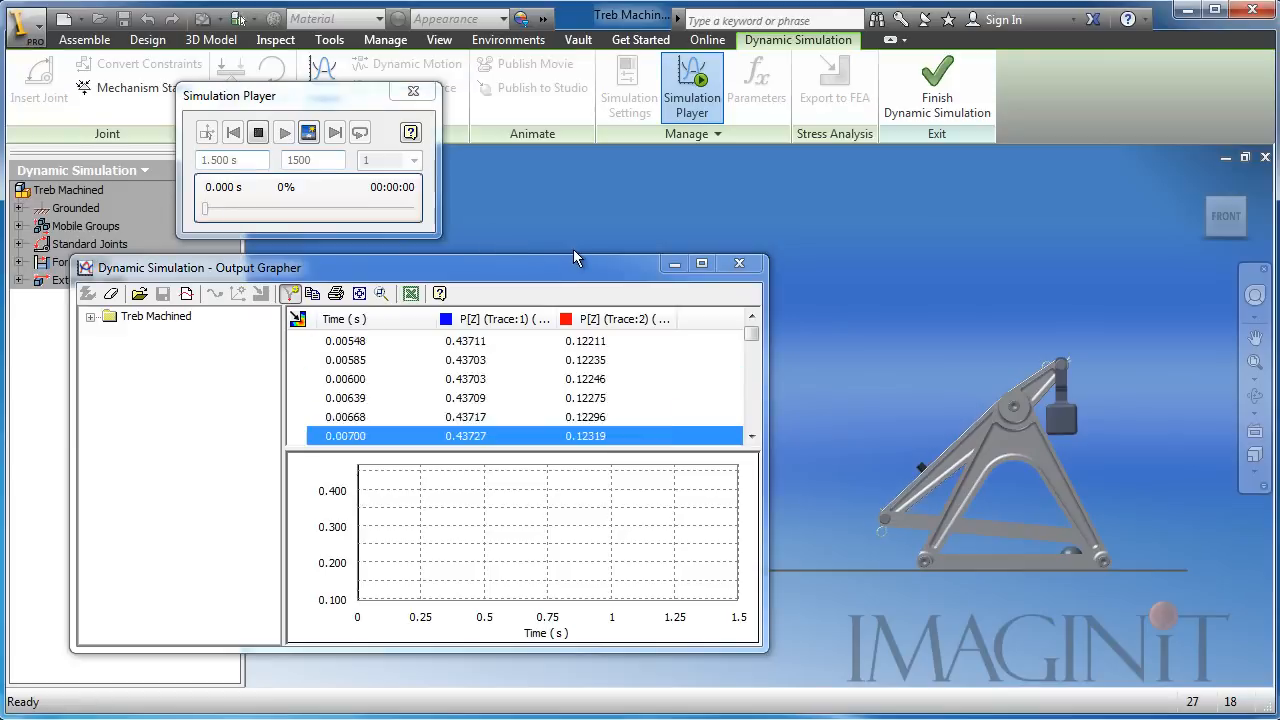
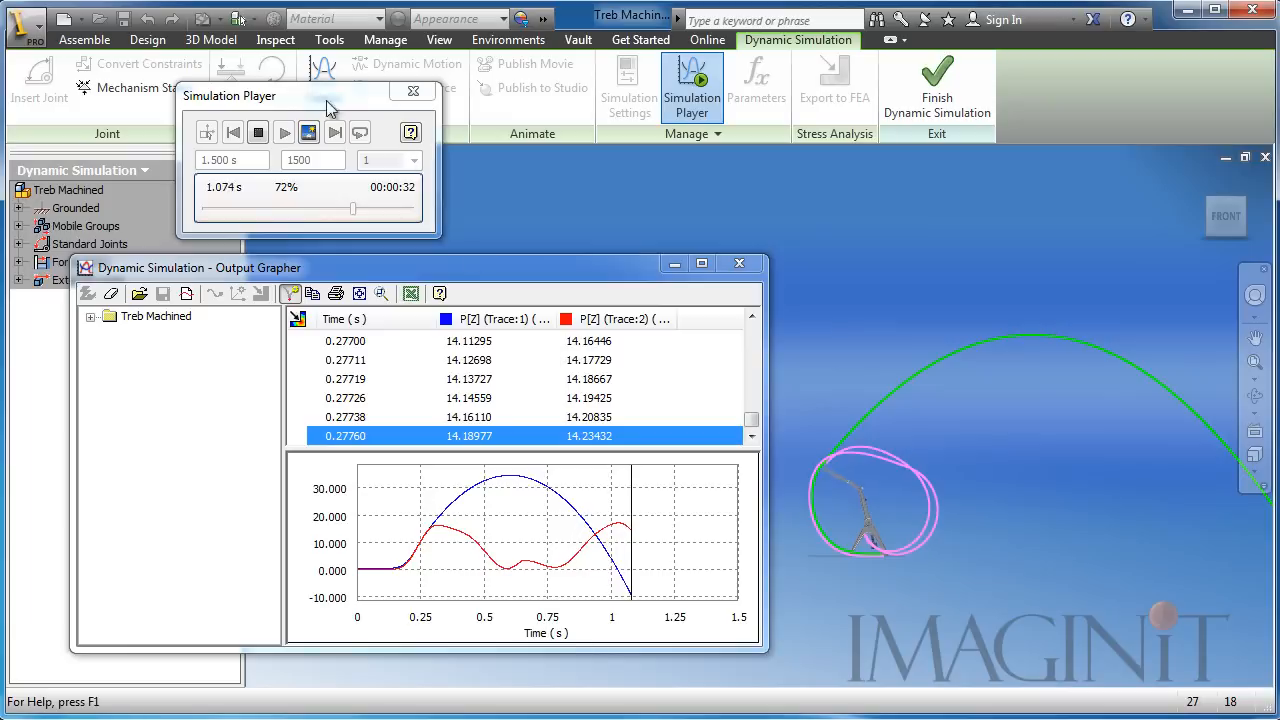
{"action": "left_click", "coordinate": [258, 140]}
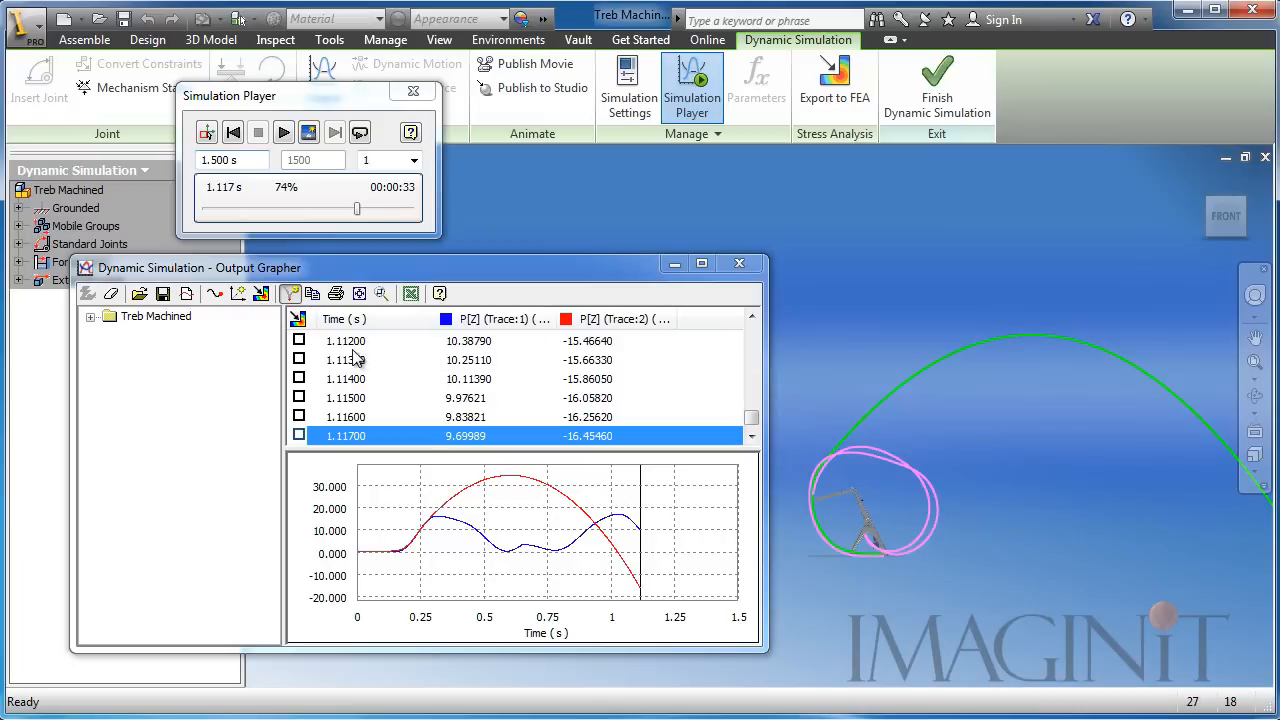
Search for the maximum of the projectile ball's P[Z] curve in the Output Grapher, and rewind the simulation to its start
{"action": "right_click", "coordinate": [615, 320]}
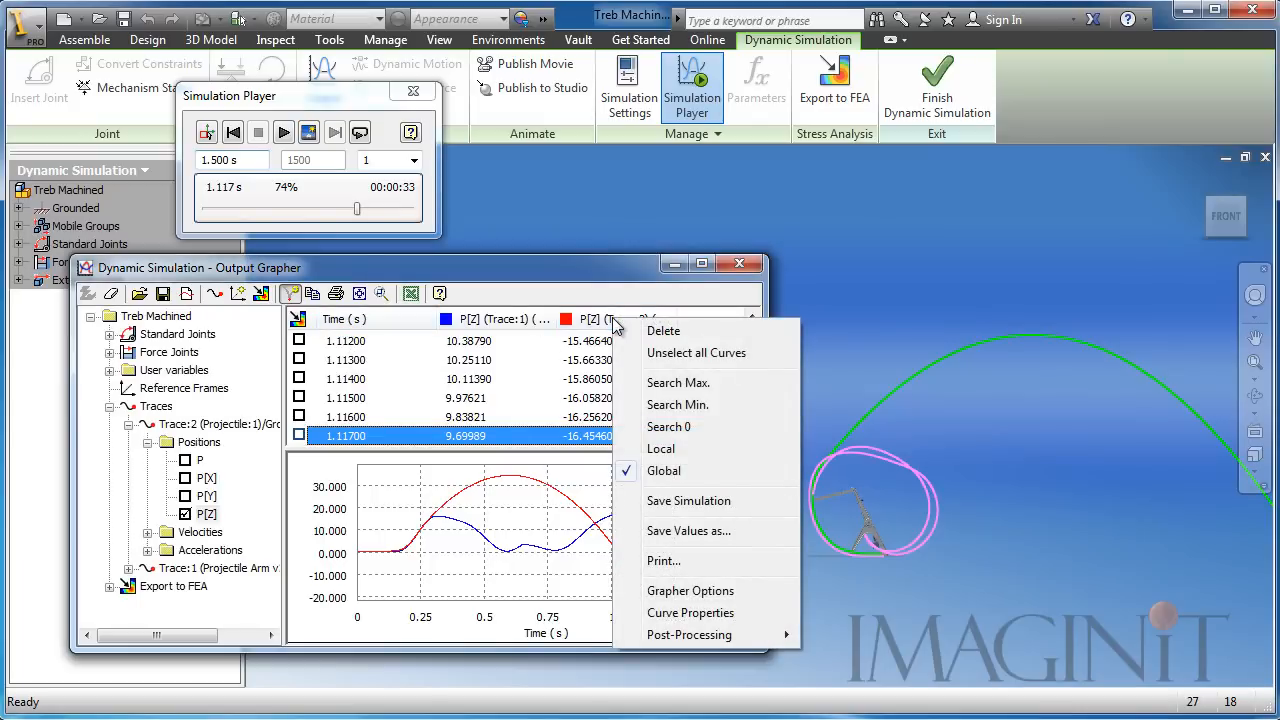
{"action": "left_click", "coordinate": [680, 382]}
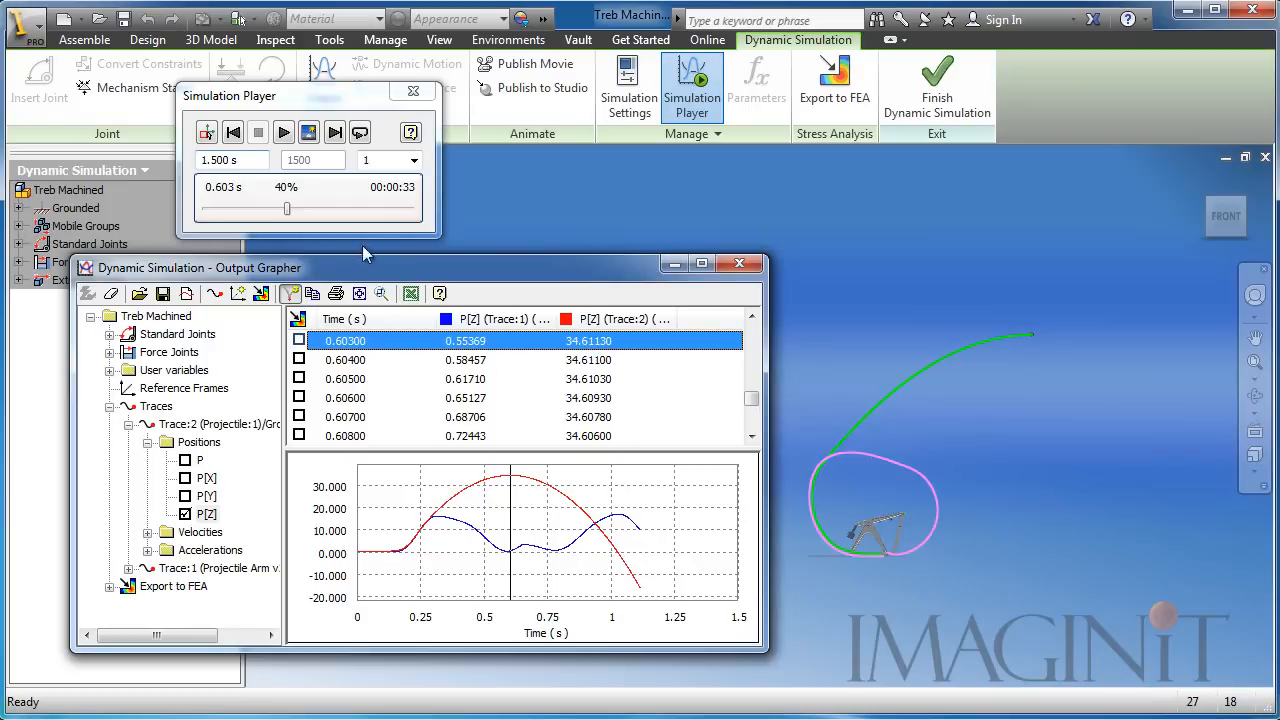
{"action": "left_click", "coordinate": [233, 132]}
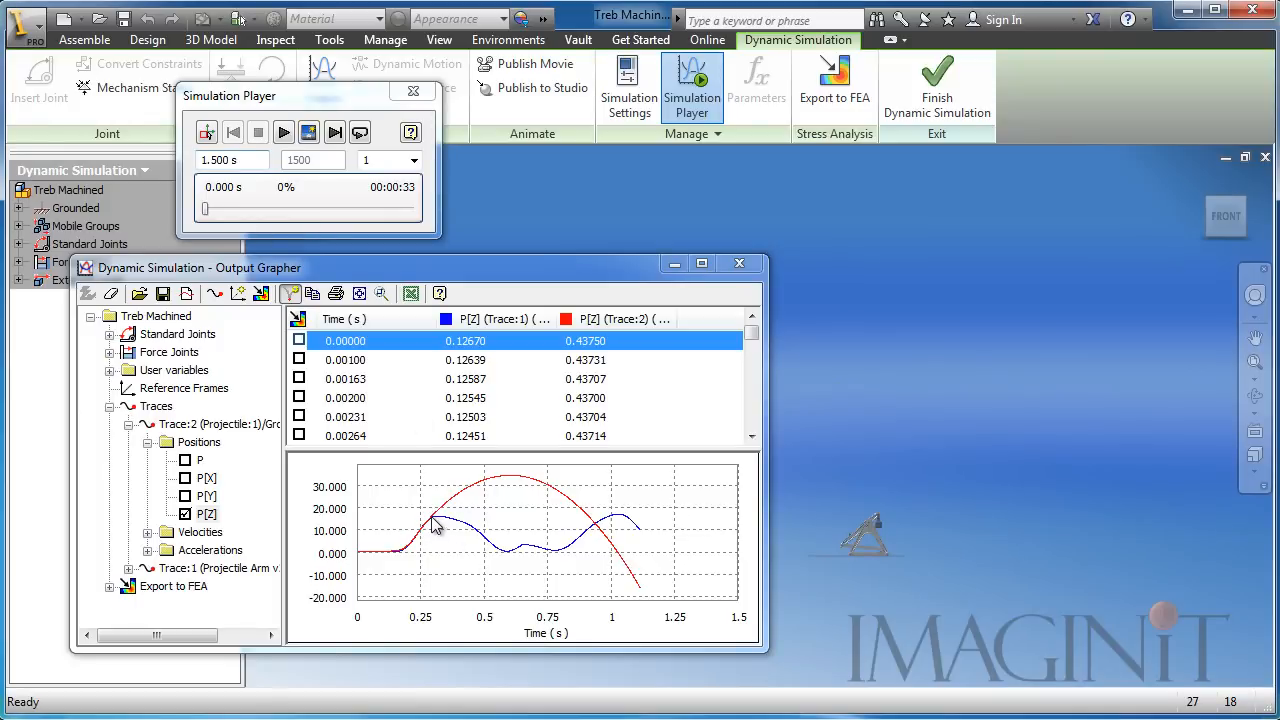
Examine the graph where the projectile ball's P[Z] curve separates from the projectile arm's curve
{"action": "scroll", "coordinate": [437, 530], "scroll_direction": "up", "scroll_amount": 5}
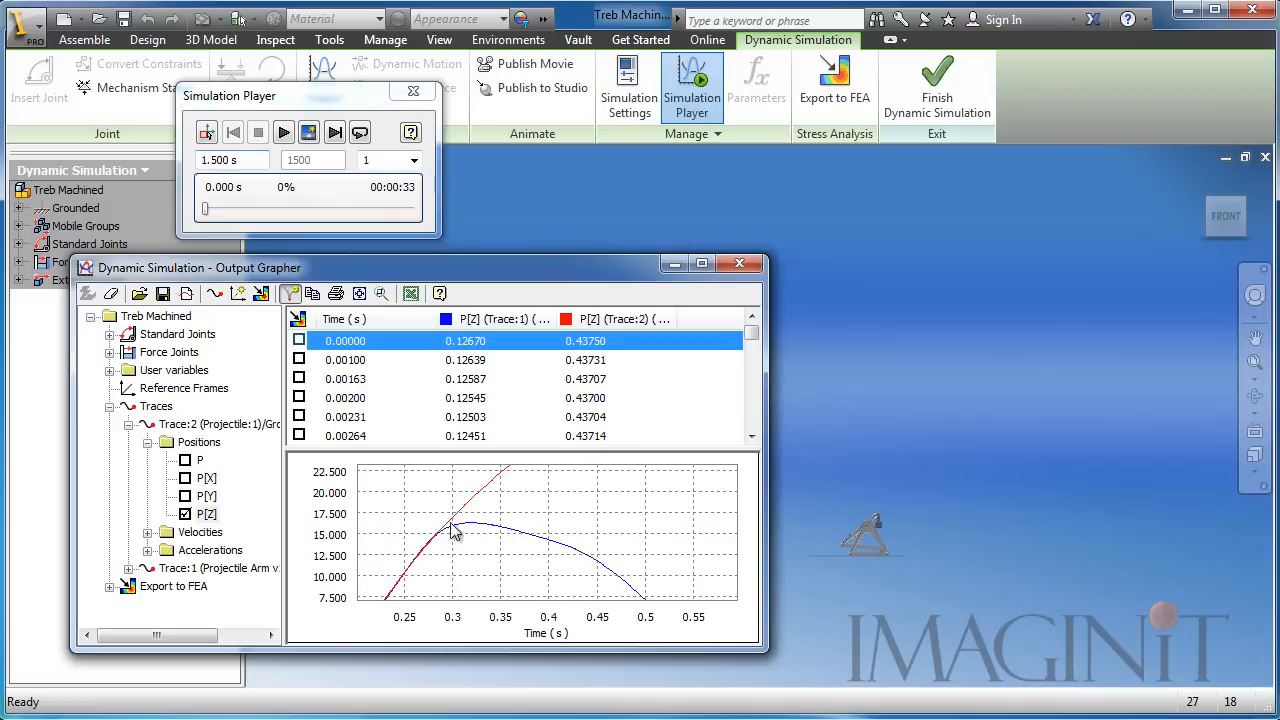
{"action": "middle_click_drag", "start_coordinate": [454, 544], "coordinate": [449, 502]}
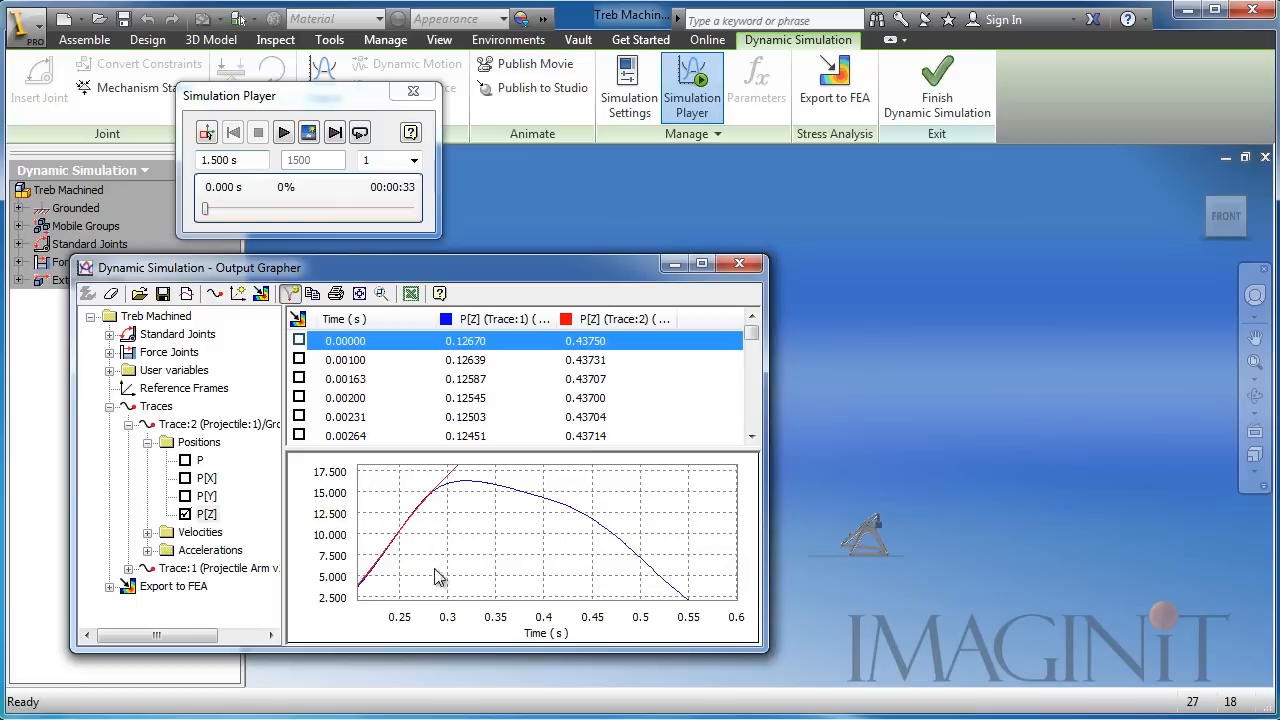
{"action": "scroll", "coordinate": [435, 510], "scroll_direction": "down", "scroll_amount": 3}
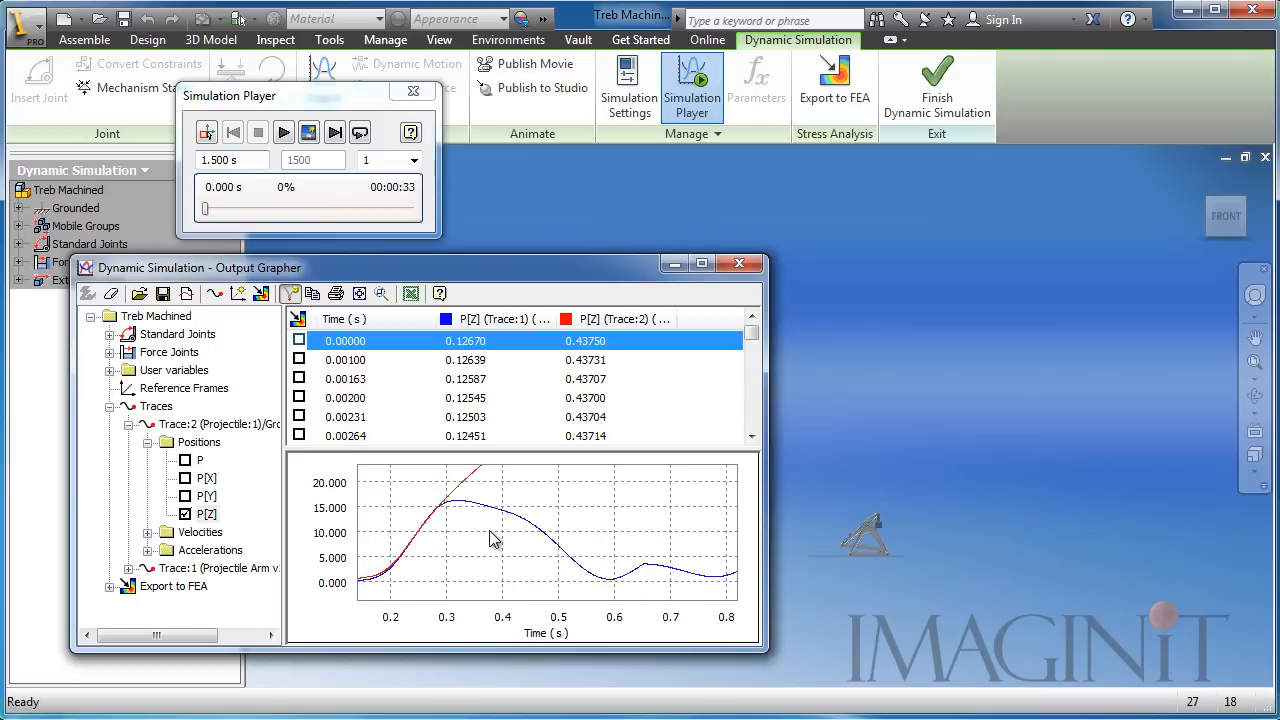
Close the Output Grapher and return the simulation to construction mode
{"action": "left_click", "coordinate": [740, 264]}
{"action": "left_click", "coordinate": [206, 132]}
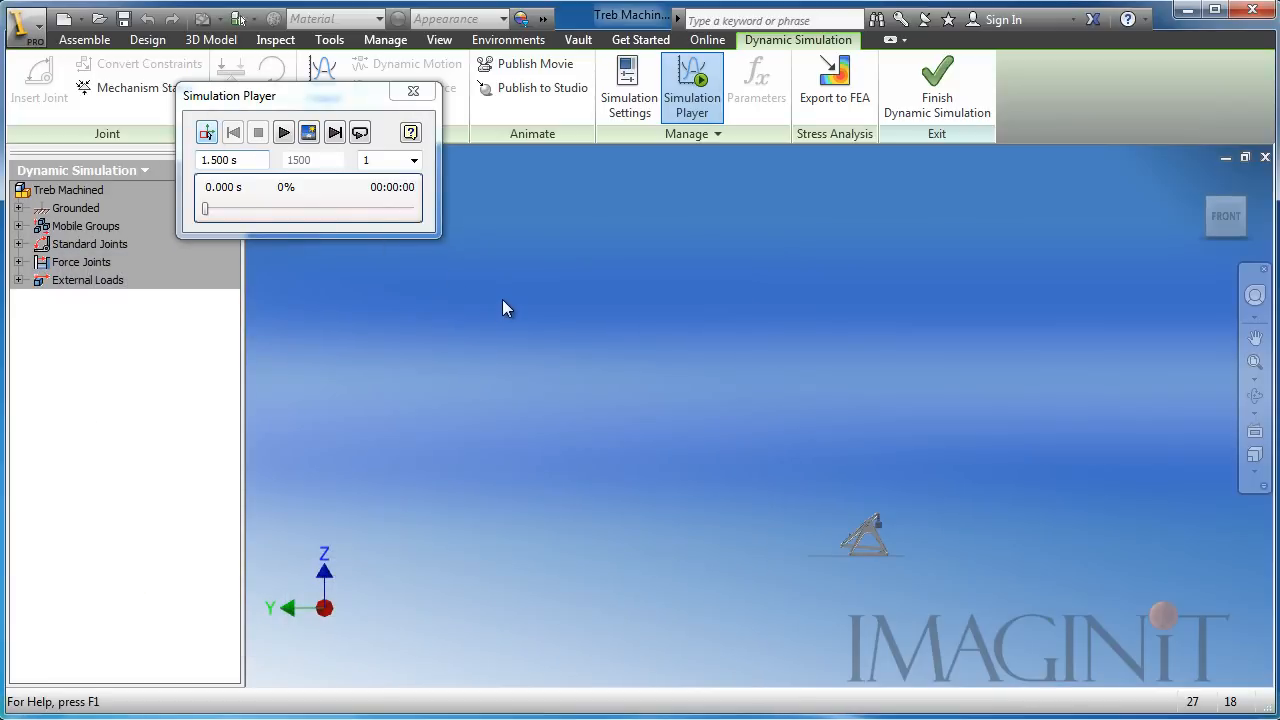
Choose the trebuchet's main arm as the part to export to FEA and confirm the part selection
{"action": "middle_click_drag", "start_coordinate": [876, 459], "coordinate": [806, 451]}
{"action": "scroll", "coordinate": [806, 451], "scroll_direction": "up", "scroll_amount": 4}
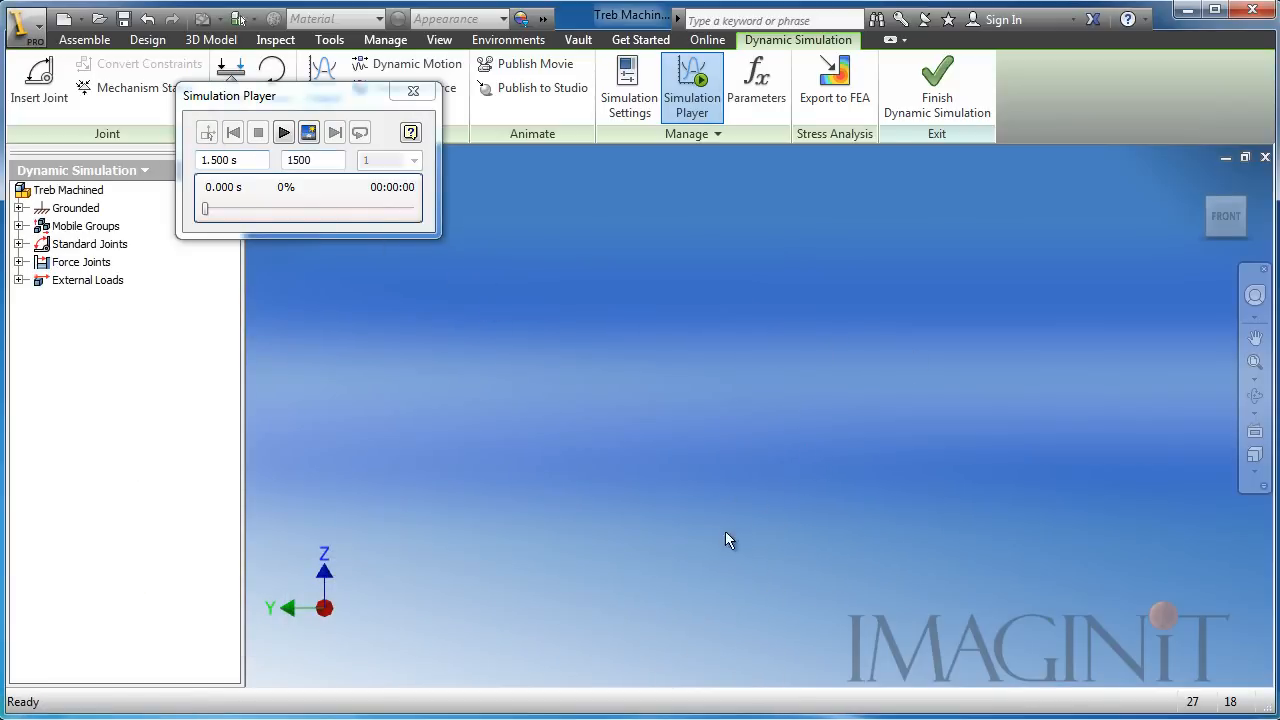
{"action": "middle_click_drag", "start_coordinate": [725, 531], "coordinate": [735, 190]}
{"action": "scroll", "coordinate": [735, 190], "scroll_direction": "up", "scroll_amount": 3}
{"action": "middle_click_drag", "start_coordinate": [704, 430], "coordinate": [727, 254]}
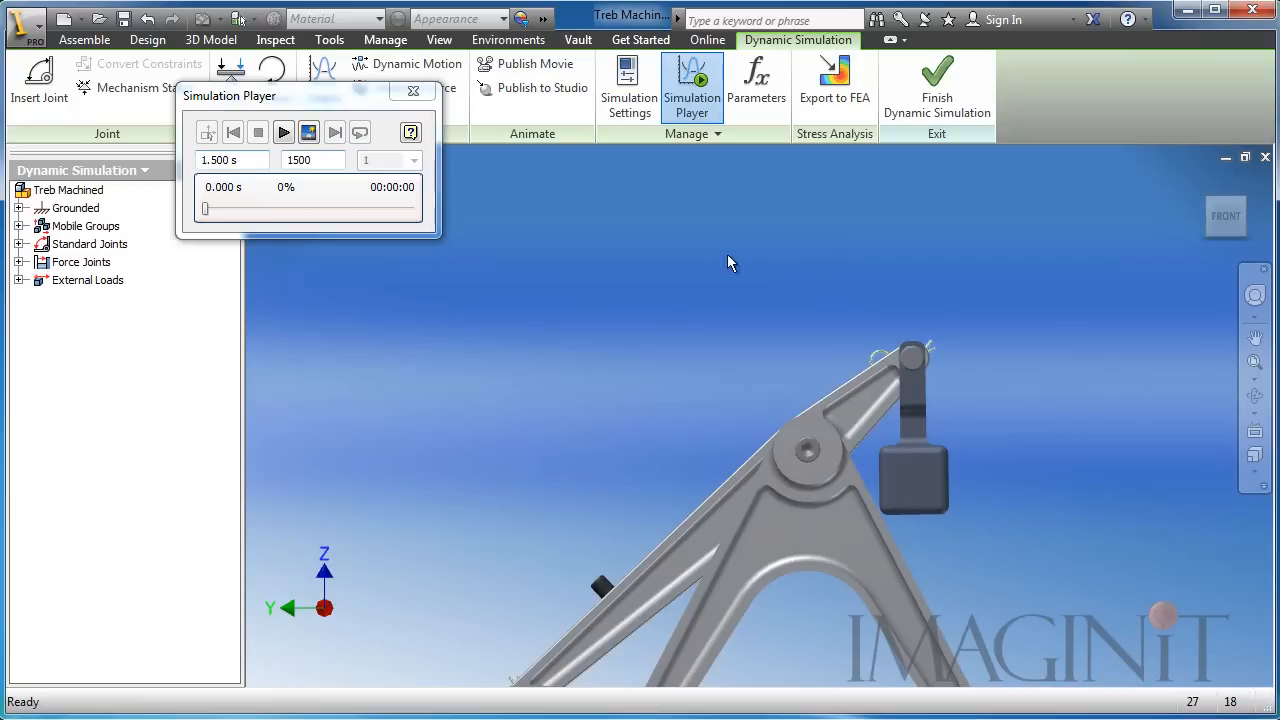
{"action": "left_click_drag", "start_coordinate": [311, 95], "coordinate": [398, 185]}
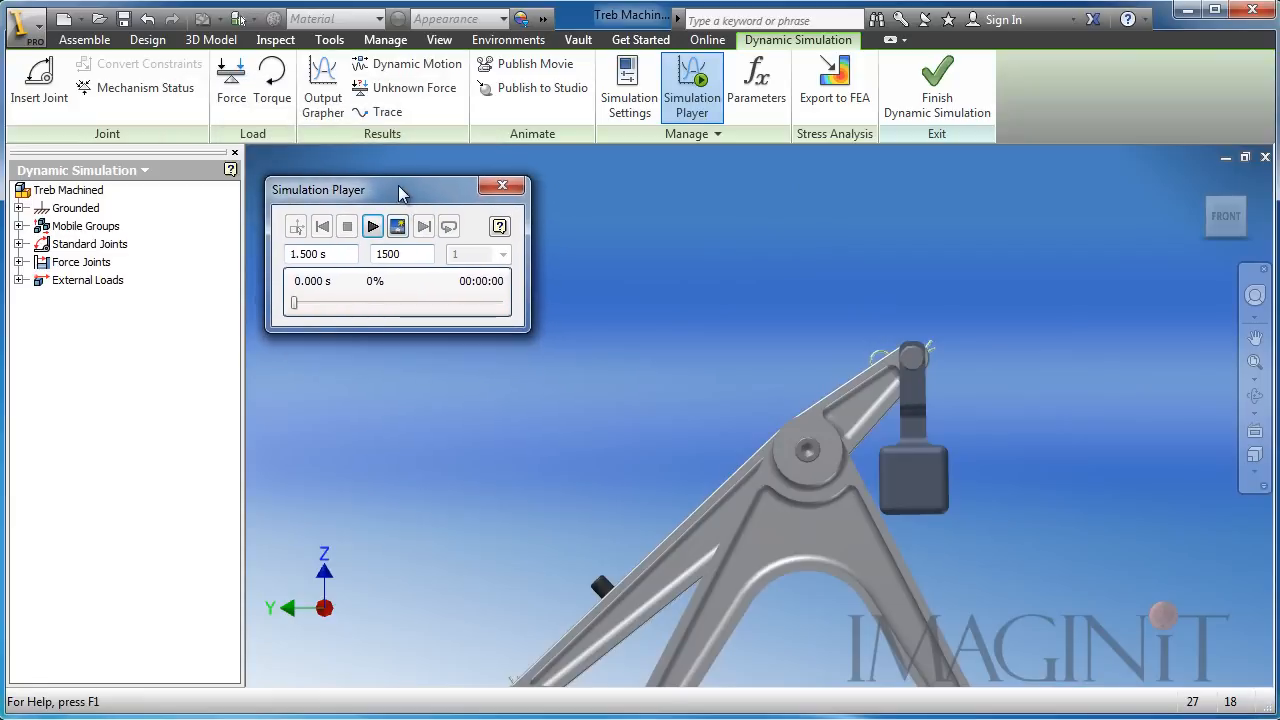
{"action": "left_click", "coordinate": [833, 88]}
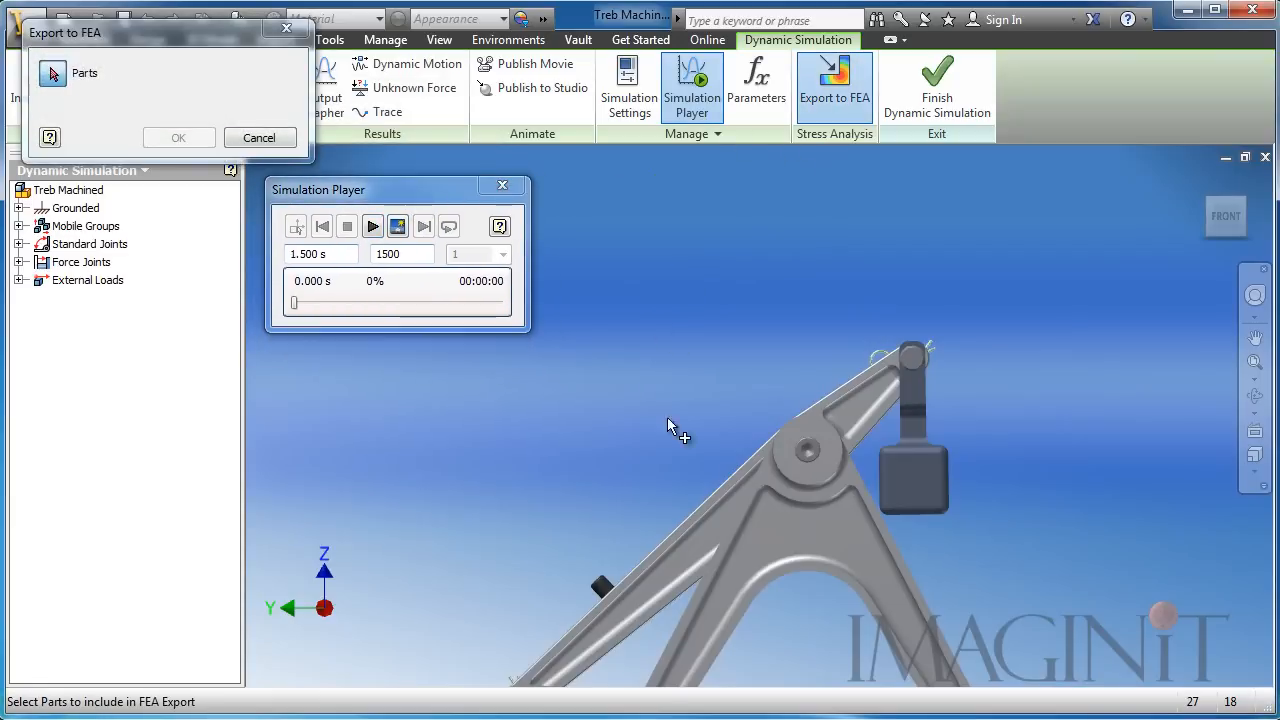
{"action": "left_click", "coordinate": [719, 497]}
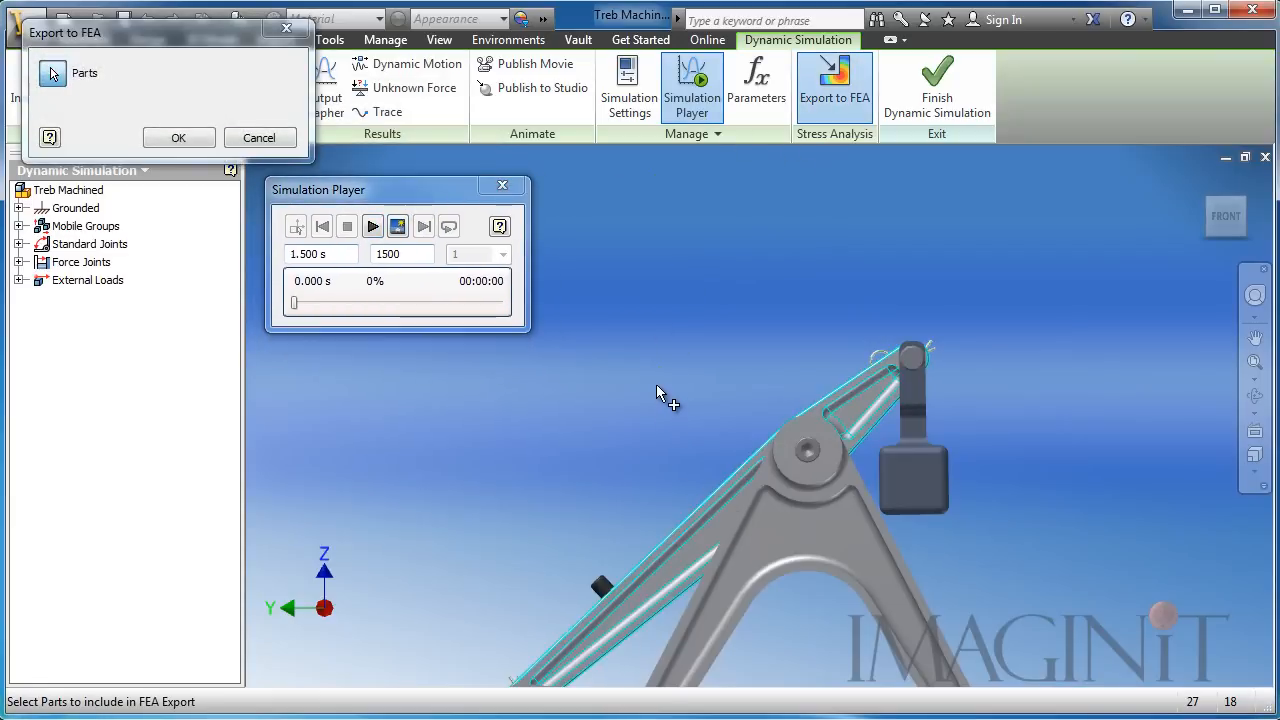
{"action": "left_click", "coordinate": [177, 139]}
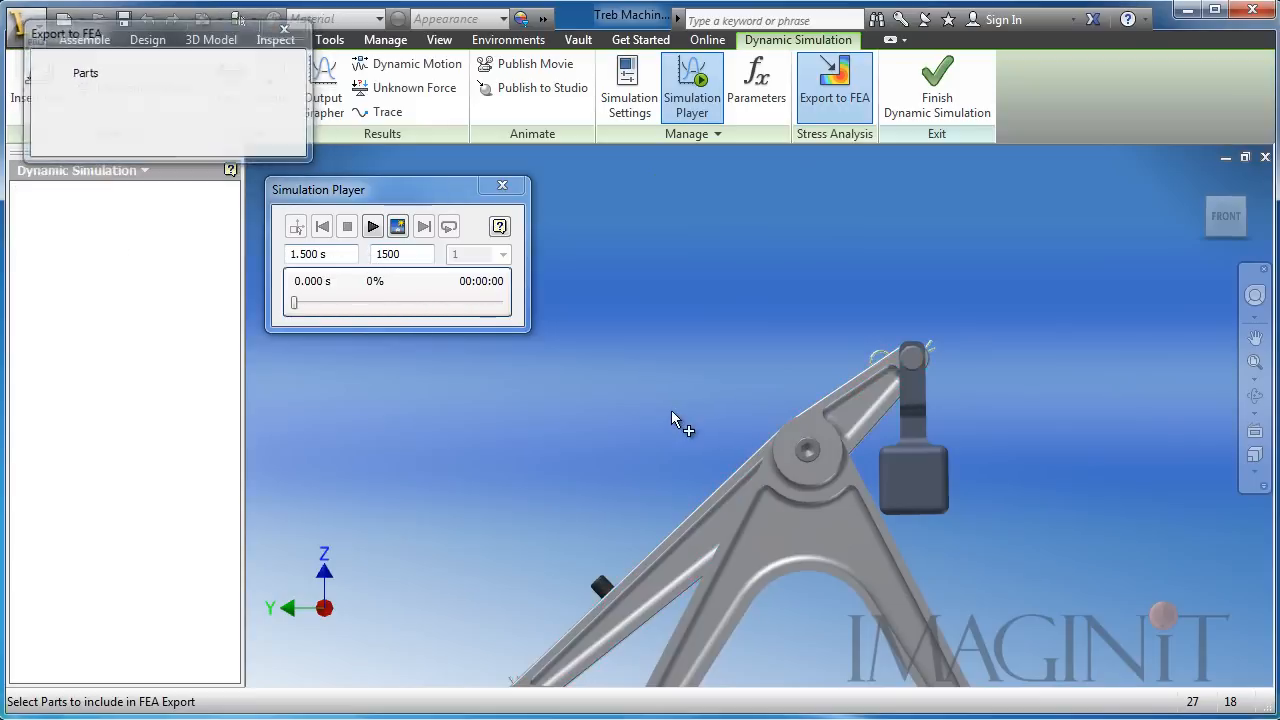
Assign the hole at the arm's upper, counterweight end as the load-bearing face for the Weight Arm revolution joint
{"action": "middle_click_drag", "start_coordinate": [638, 418], "coordinate": [684, 432], "text": "shift"}
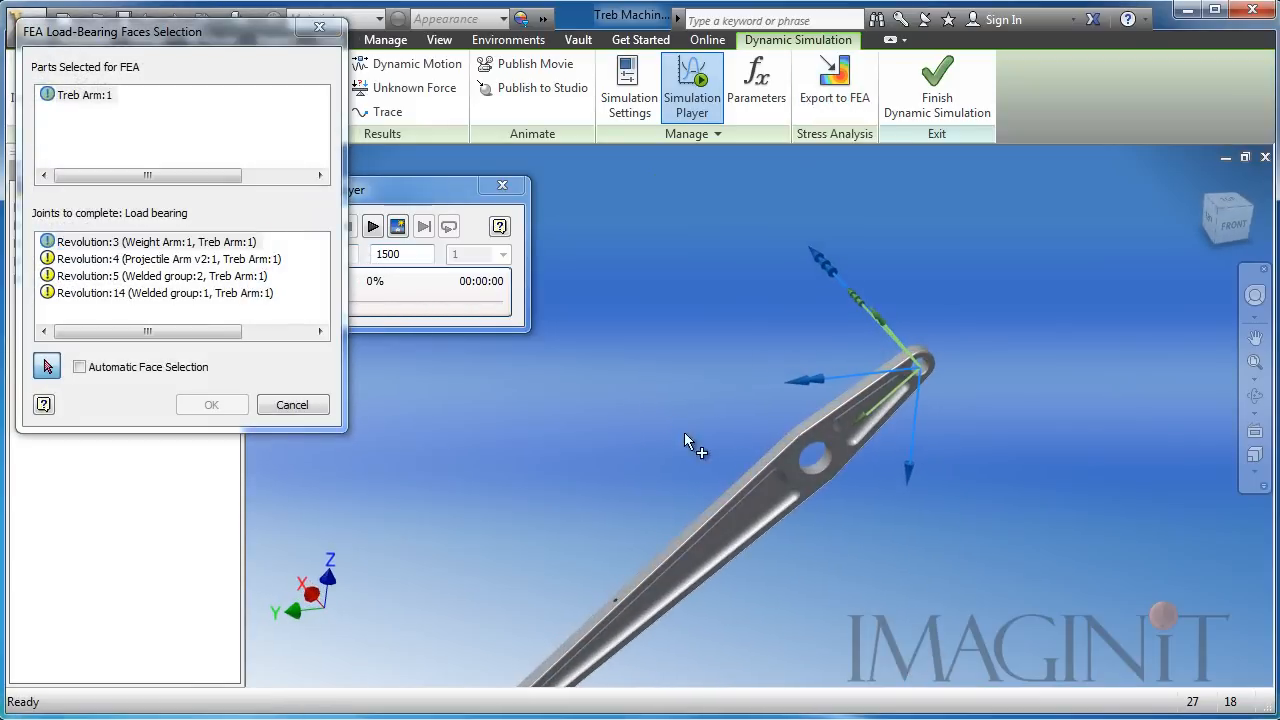
{"action": "middle_click_drag", "start_coordinate": [668, 488], "coordinate": [710, 360]}
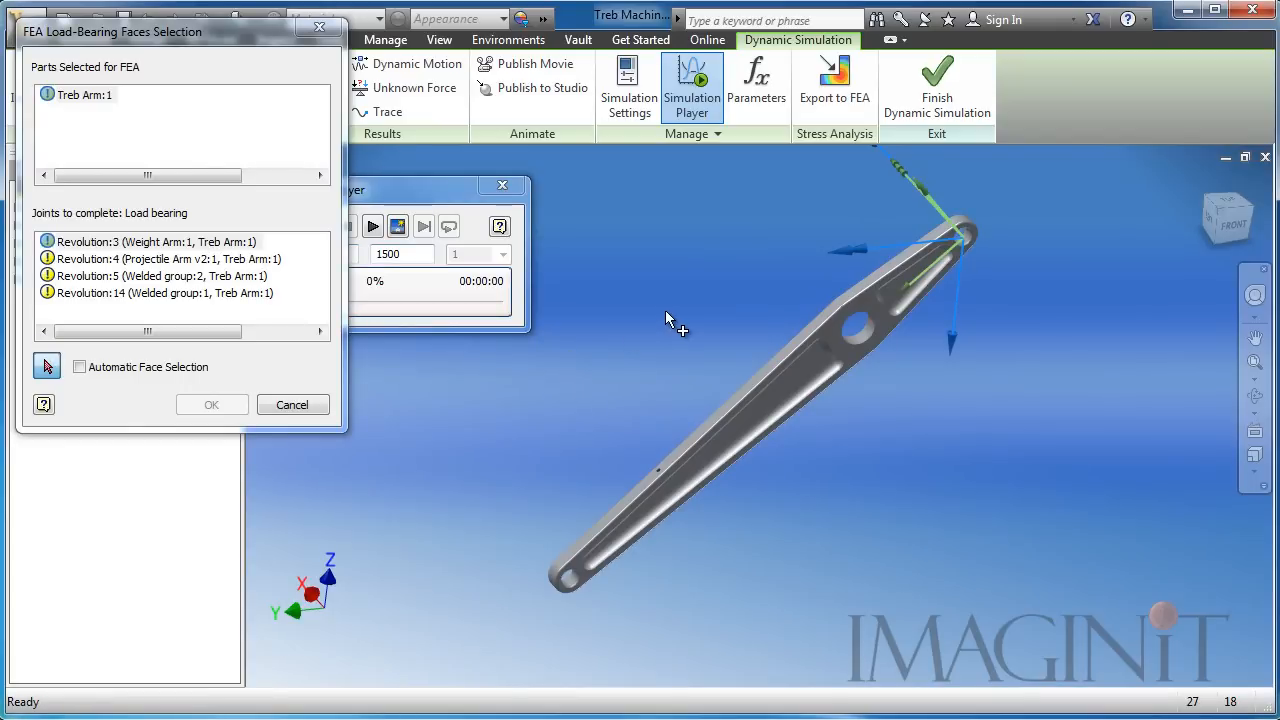
{"action": "middle_click_drag", "start_coordinate": [1036, 265], "coordinate": [984, 316]}
{"action": "scroll", "coordinate": [1003, 266], "scroll_direction": "down", "scroll_amount": 3}
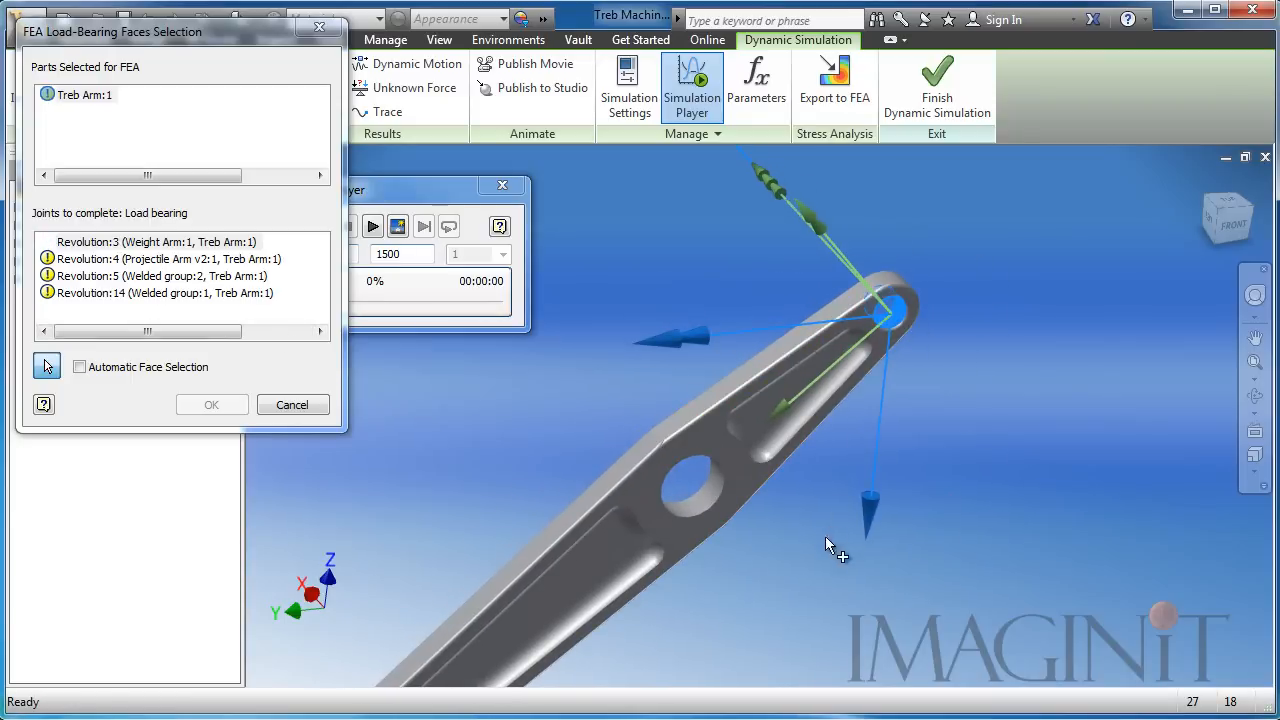
Assign the hole at the arm's lower end as the load-bearing face for the Projectile Arm v2 revolution joint
{"action": "middle_click_drag", "start_coordinate": [825, 536], "coordinate": [954, 353]}
{"action": "middle_click_drag", "start_coordinate": [330, 590], "coordinate": [640, 320]}
{"action": "scroll", "coordinate": [562, 524], "scroll_direction": "down", "scroll_amount": 3}
{"action": "left_click", "coordinate": [628, 508]}
{"action": "scroll", "coordinate": [723, 590], "scroll_direction": "up", "scroll_amount": 2}
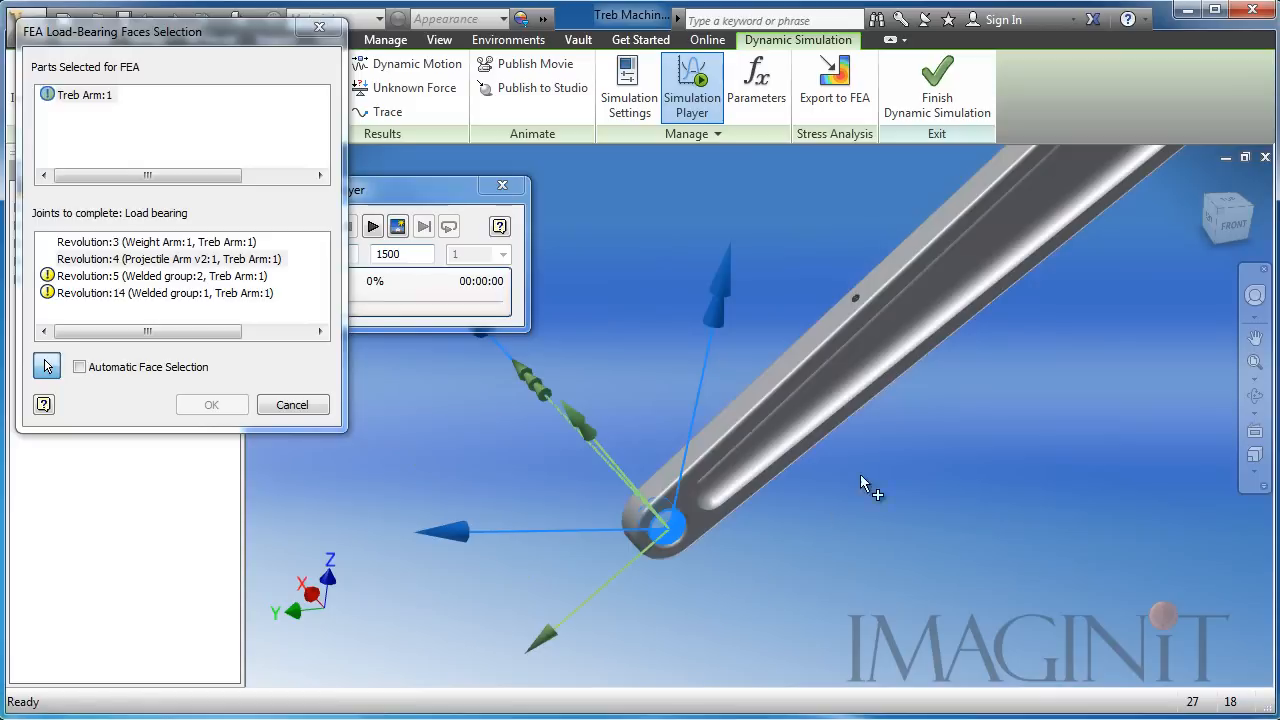
Assign the arm's large central pivot hole as the load-bearing face for the Revolution:5 joint
{"action": "scroll", "coordinate": [860, 474], "scroll_direction": "up", "scroll_amount": 2}
{"action": "middle_click_drag", "start_coordinate": [855, 478], "coordinate": [606, 642]}
{"action": "left_click", "coordinate": [112, 276]}
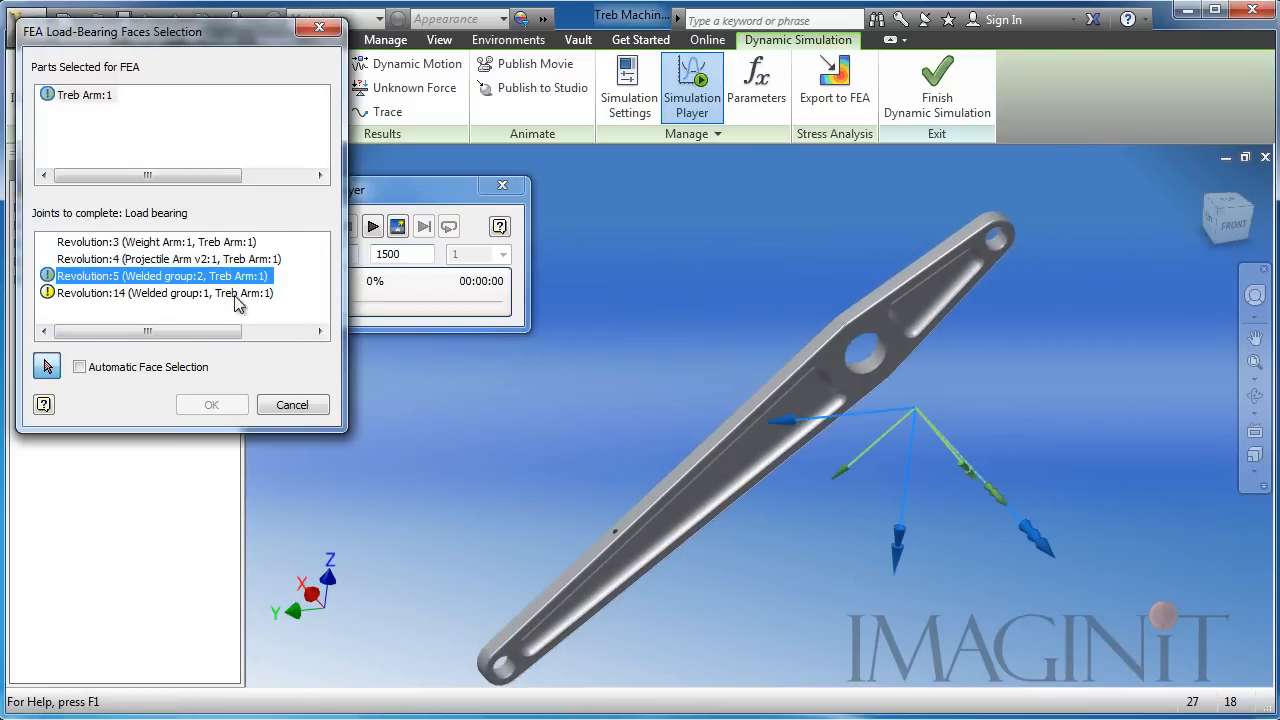
{"action": "left_click", "coordinate": [862, 352]}
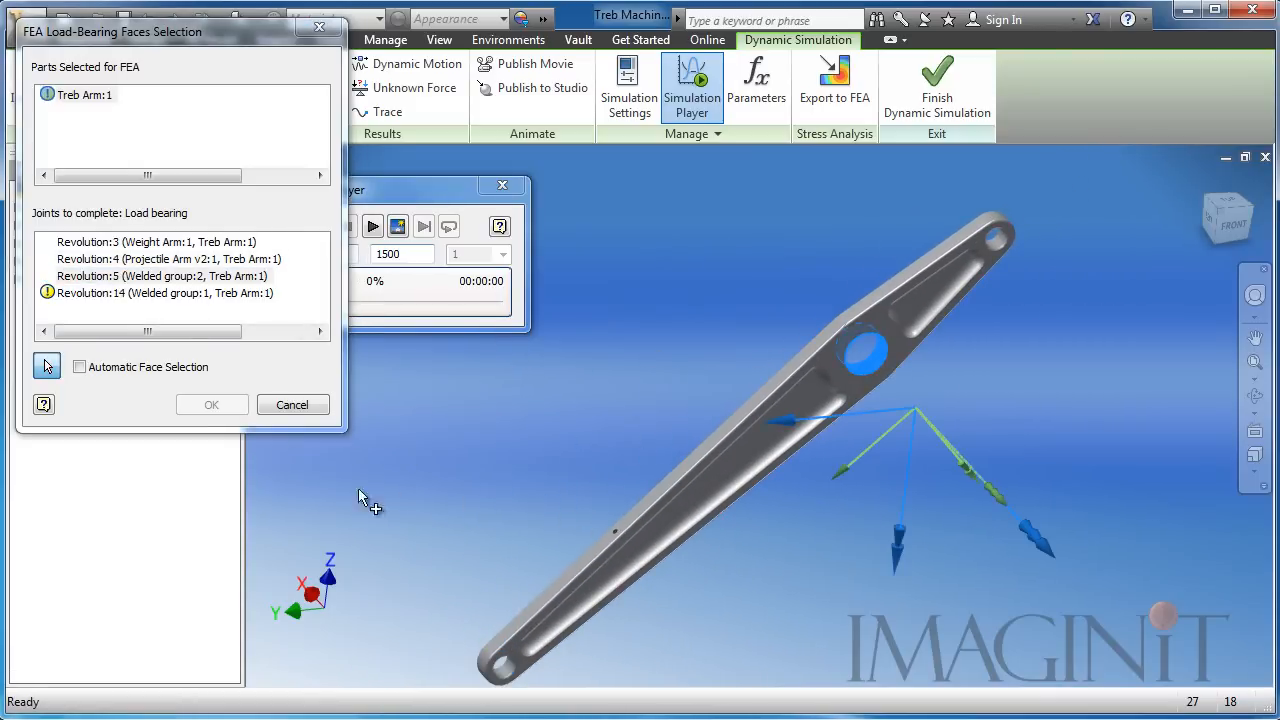
Assign the small pin hole on the arm's upper edge as the load-bearing face for Revolution:14, and confirm the FEA face selection
{"action": "left_click", "coordinate": [145, 293]}
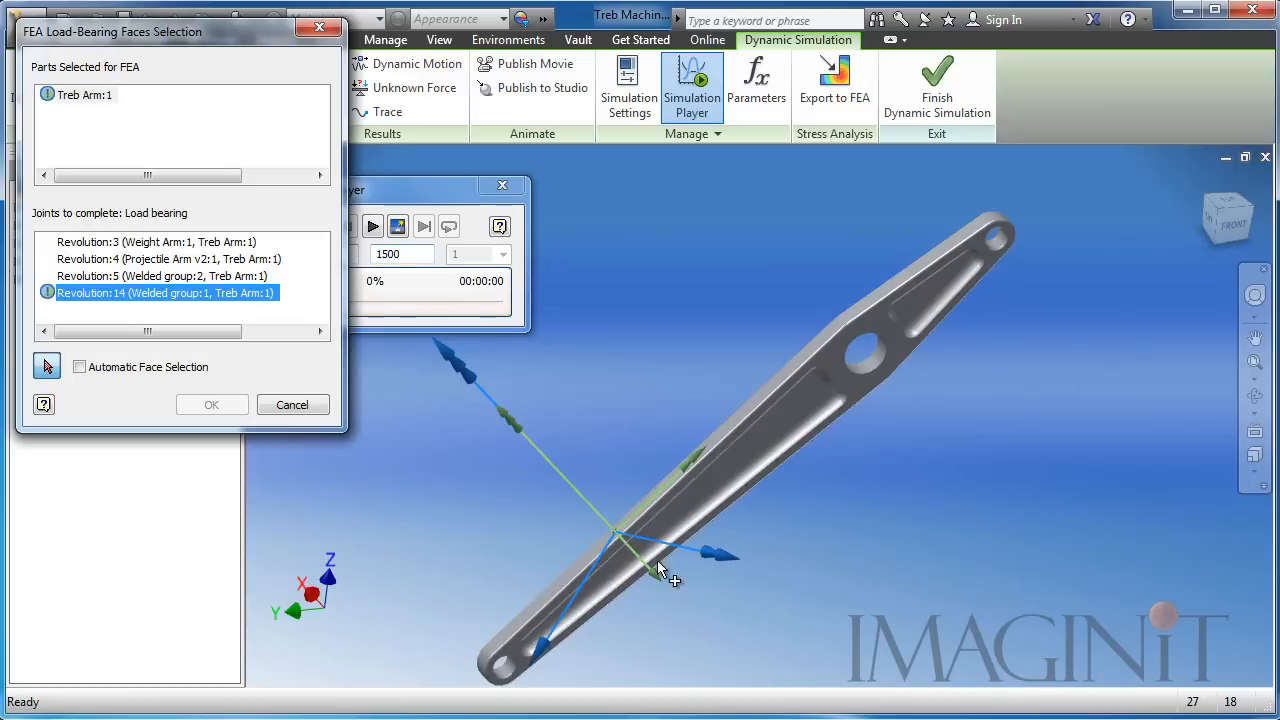
{"action": "scroll", "coordinate": [546, 491], "scroll_direction": "down", "scroll_amount": 5}
{"action": "left_click", "coordinate": [561, 486]}
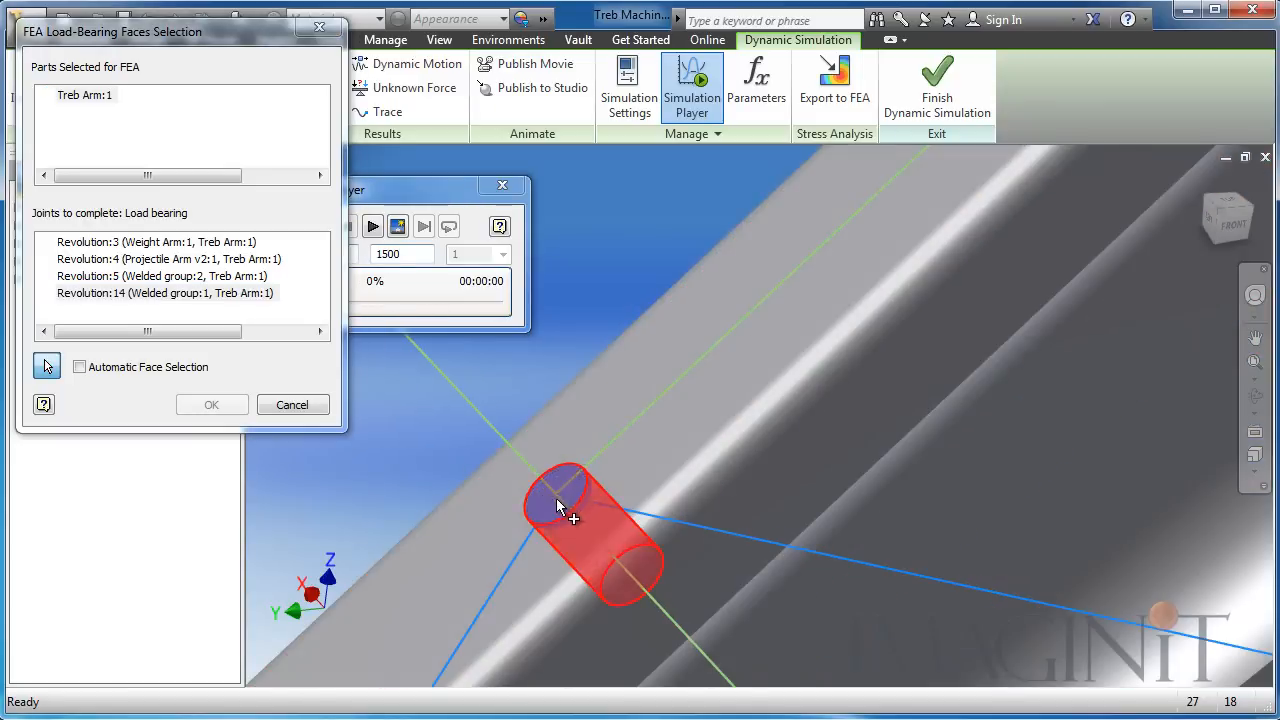
{"action": "scroll", "coordinate": [445, 431], "scroll_direction": "up", "scroll_amount": 3}
{"action": "middle_click_drag", "start_coordinate": [445, 431], "coordinate": [725, 370]}
{"action": "scroll", "coordinate": [725, 370], "scroll_direction": "up", "scroll_amount": 1}
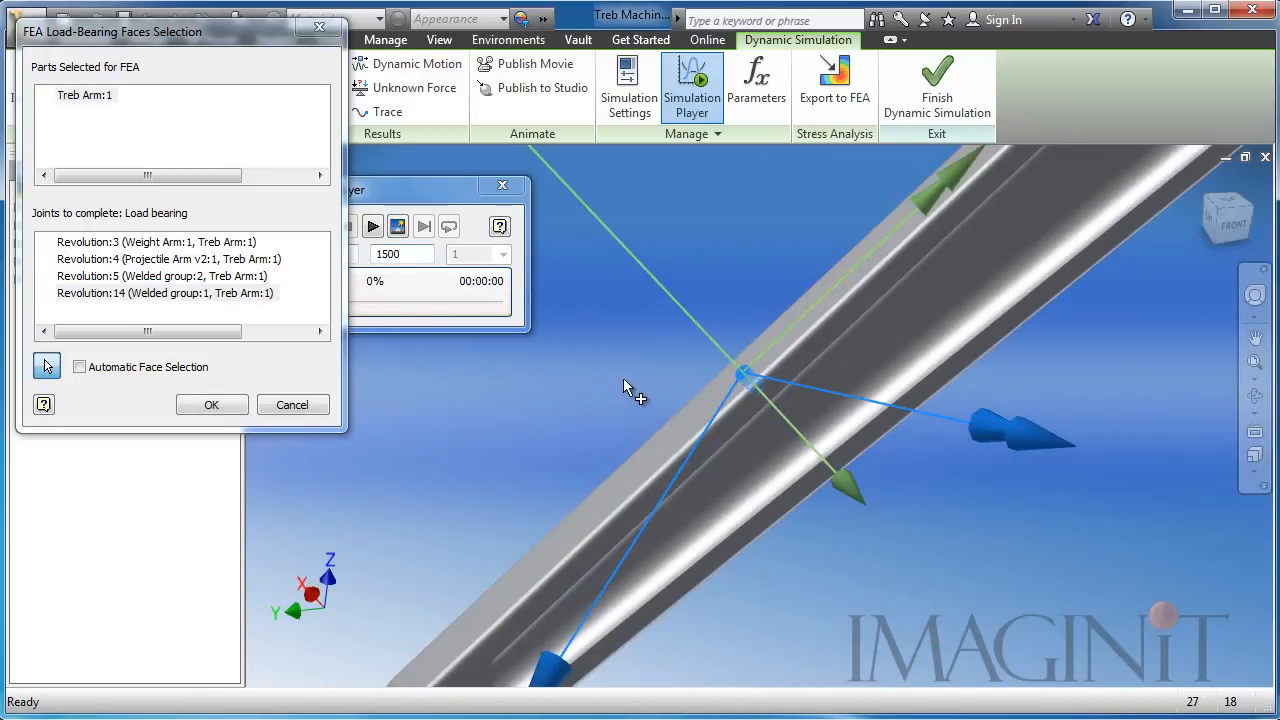
{"action": "middle_click_drag", "start_coordinate": [640, 378], "coordinate": [565, 463]}
{"action": "scroll", "coordinate": [547, 381], "scroll_direction": "up", "scroll_amount": 2}
{"action": "scroll", "coordinate": [551, 443], "scroll_direction": "up", "scroll_amount": 2}
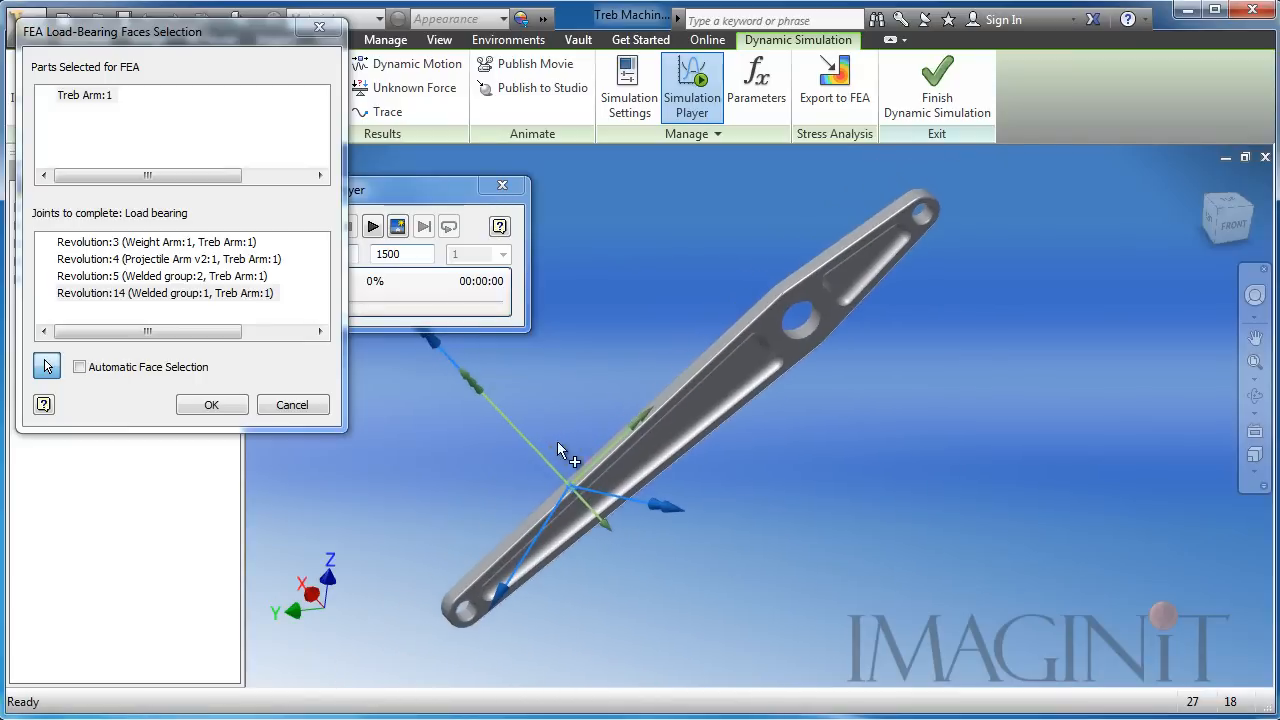
{"action": "left_click", "coordinate": [223, 402]}
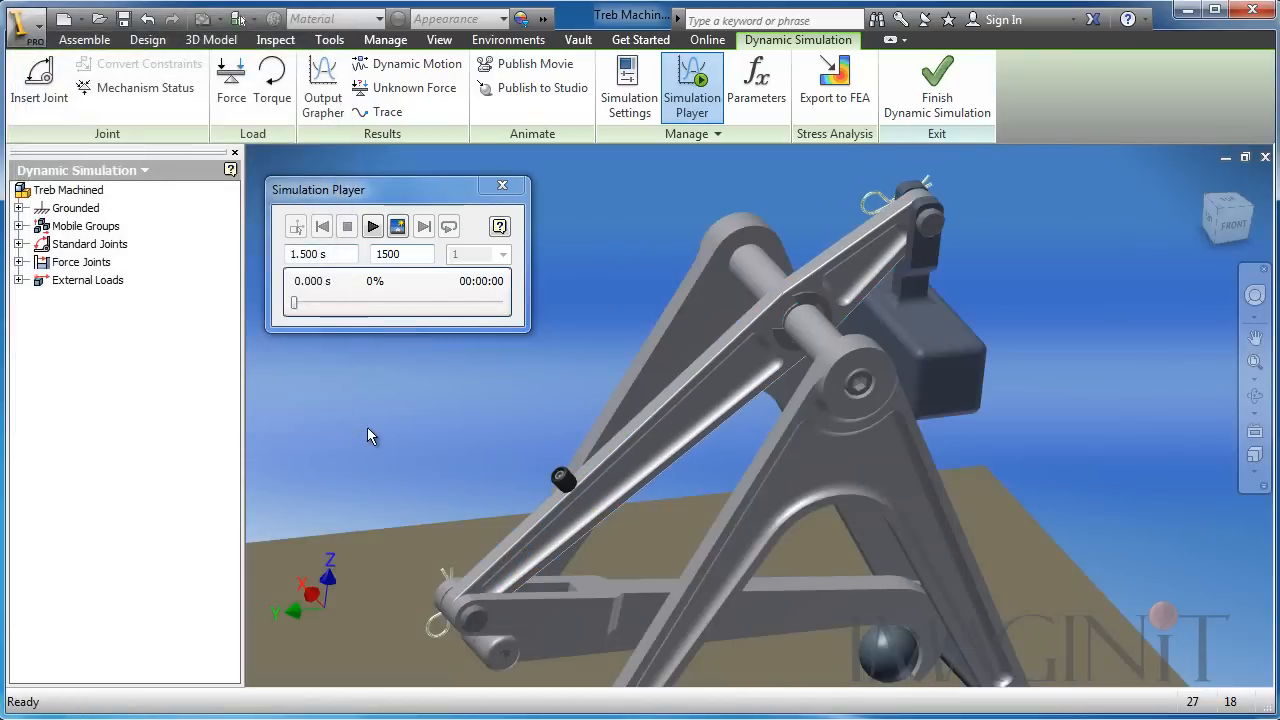
Run the simulation in front view with the Output Grapher open, and stop it once the ball has fallen past ground level
{"action": "left_click", "coordinate": [1232, 222]}
{"action": "middle_click_drag", "start_coordinate": [623, 391], "coordinate": [754, 402]}
{"action": "left_click", "coordinate": [372, 226]}
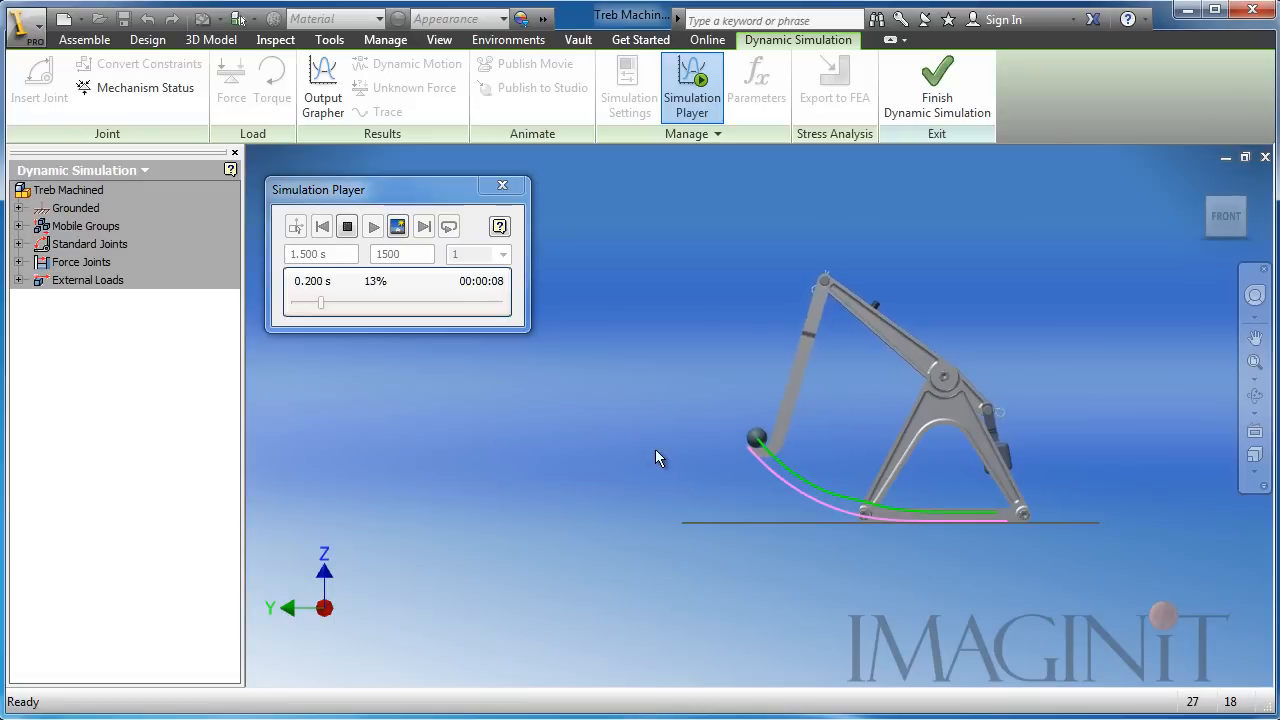
{"action": "scroll", "coordinate": [655, 449], "scroll_direction": "down", "scroll_amount": 3}
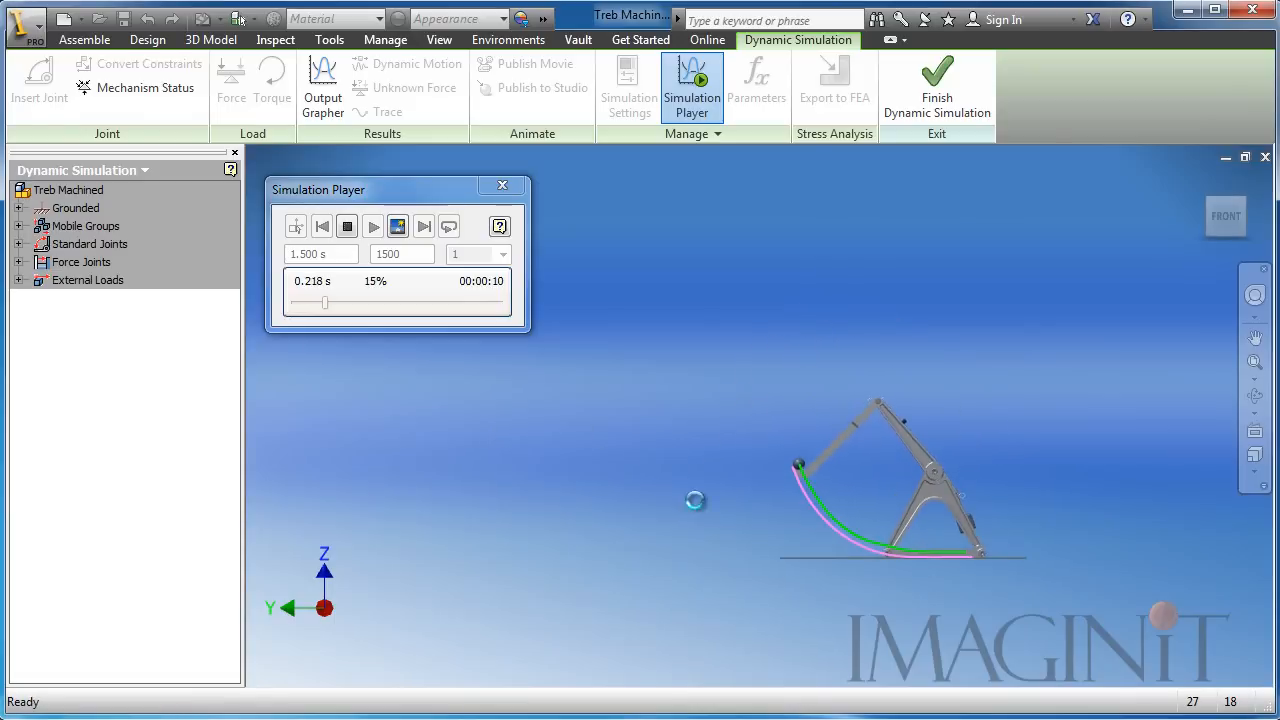
{"action": "left_click", "coordinate": [322, 85]}
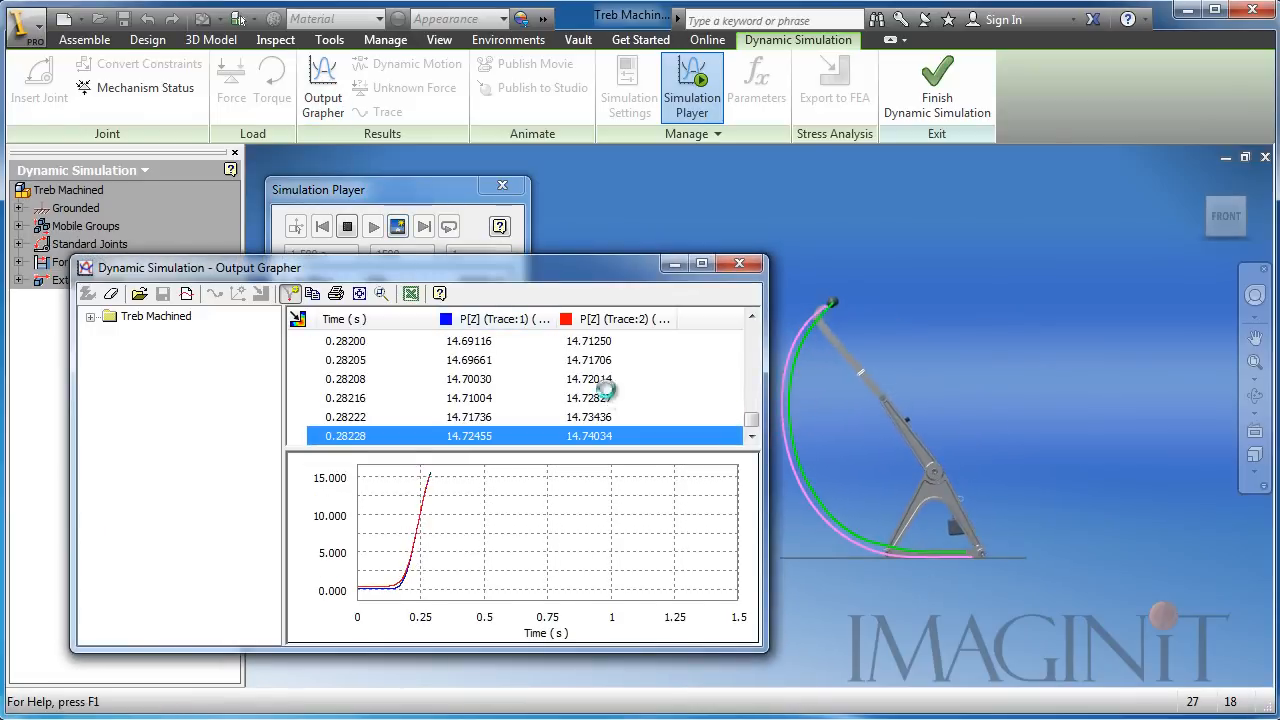
{"action": "scroll", "coordinate": [945, 520], "scroll_direction": "up", "scroll_amount": 3}
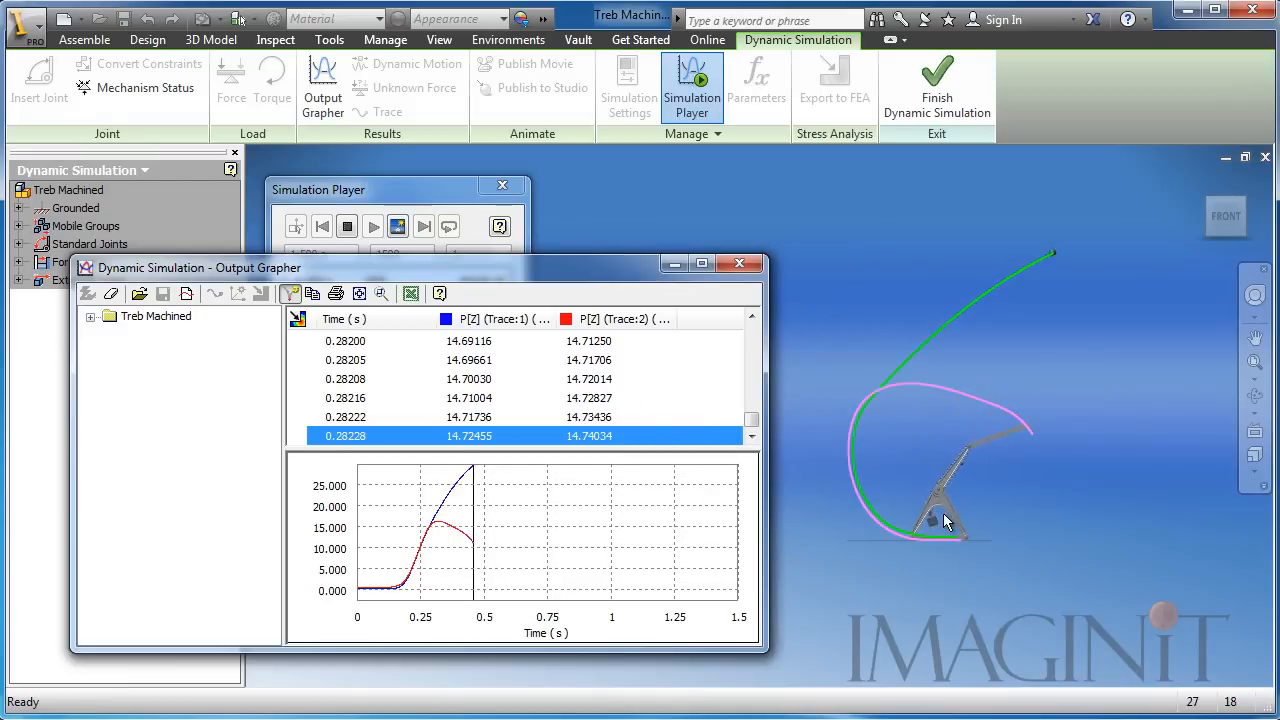
{"action": "scroll", "coordinate": [945, 520], "scroll_direction": "up", "scroll_amount": 2}
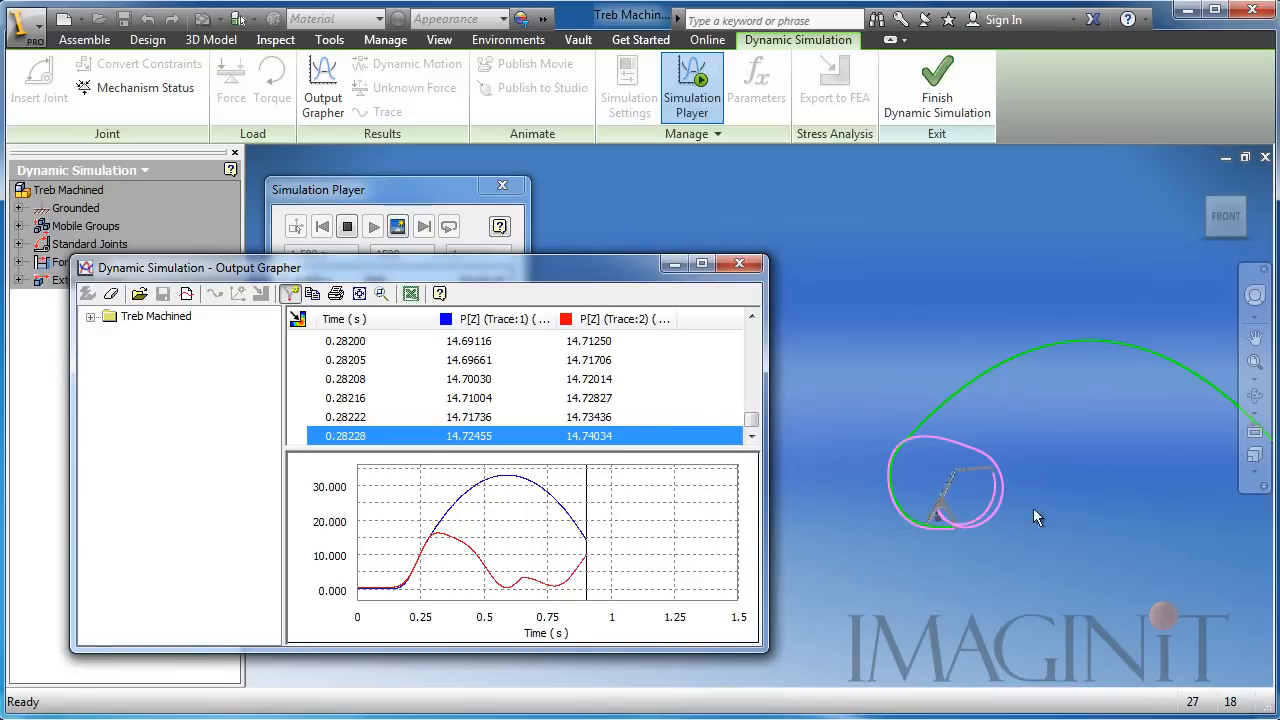
{"action": "scroll", "coordinate": [1082, 503], "scroll_direction": "up", "scroll_amount": 3}
{"action": "middle_click_drag", "start_coordinate": [1075, 515], "coordinate": [1013, 517]}
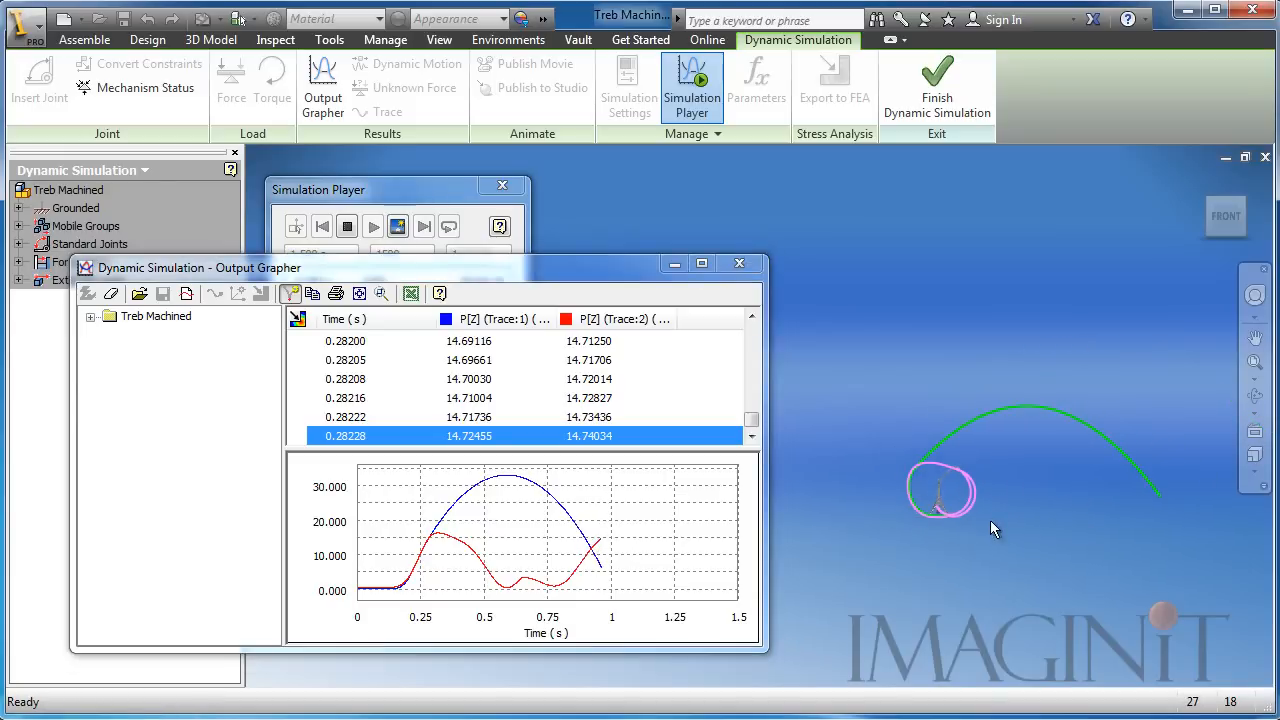
{"action": "left_click_drag", "start_coordinate": [407, 268], "coordinate": [420, 348]}
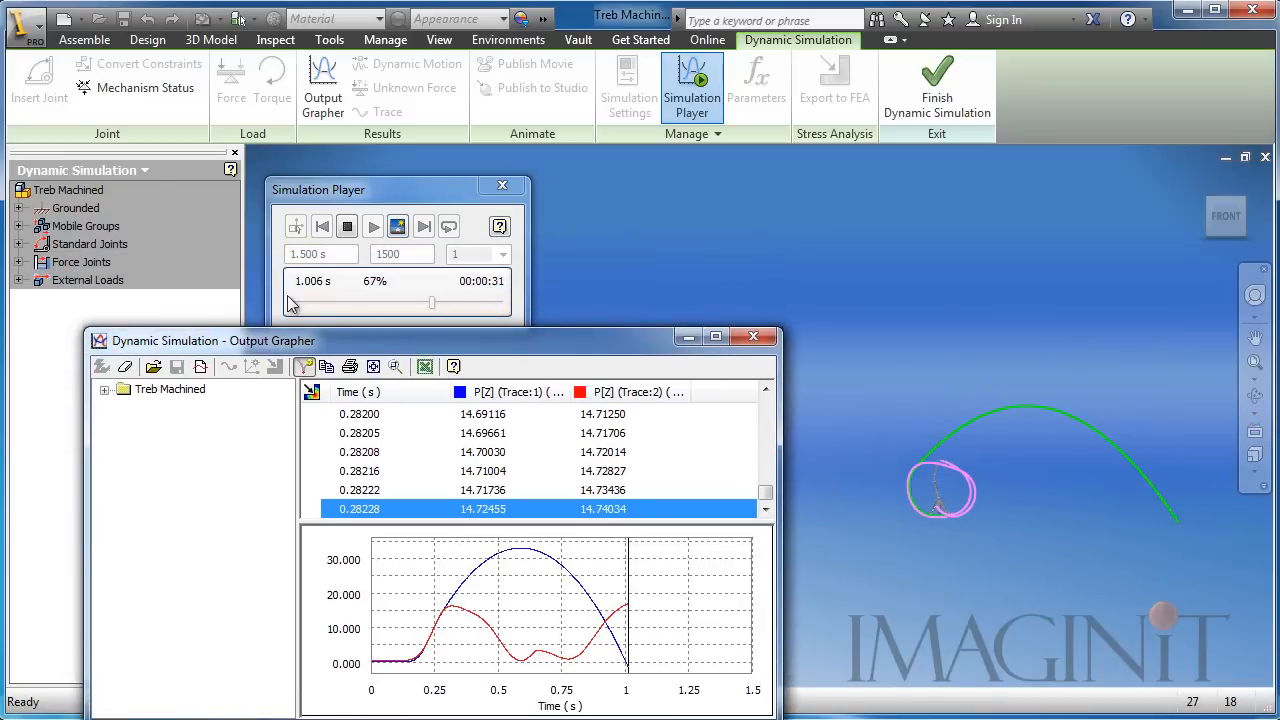
{"action": "left_click", "coordinate": [347, 227]}
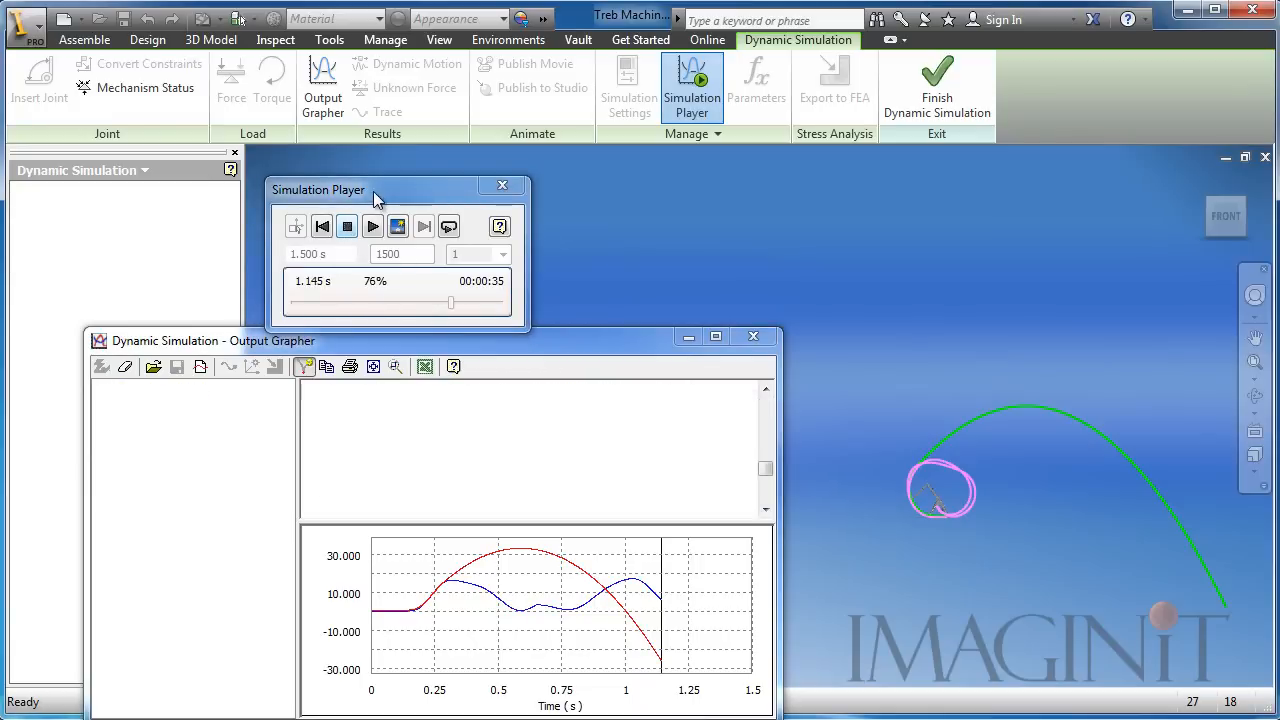
Rearrange the Simulation Player and Output Grapher windows, and expand the grapher's Export to FEA entries for the Treb Machined assembly
{"action": "left_click_drag", "start_coordinate": [372, 175], "coordinate": [358, 149]}
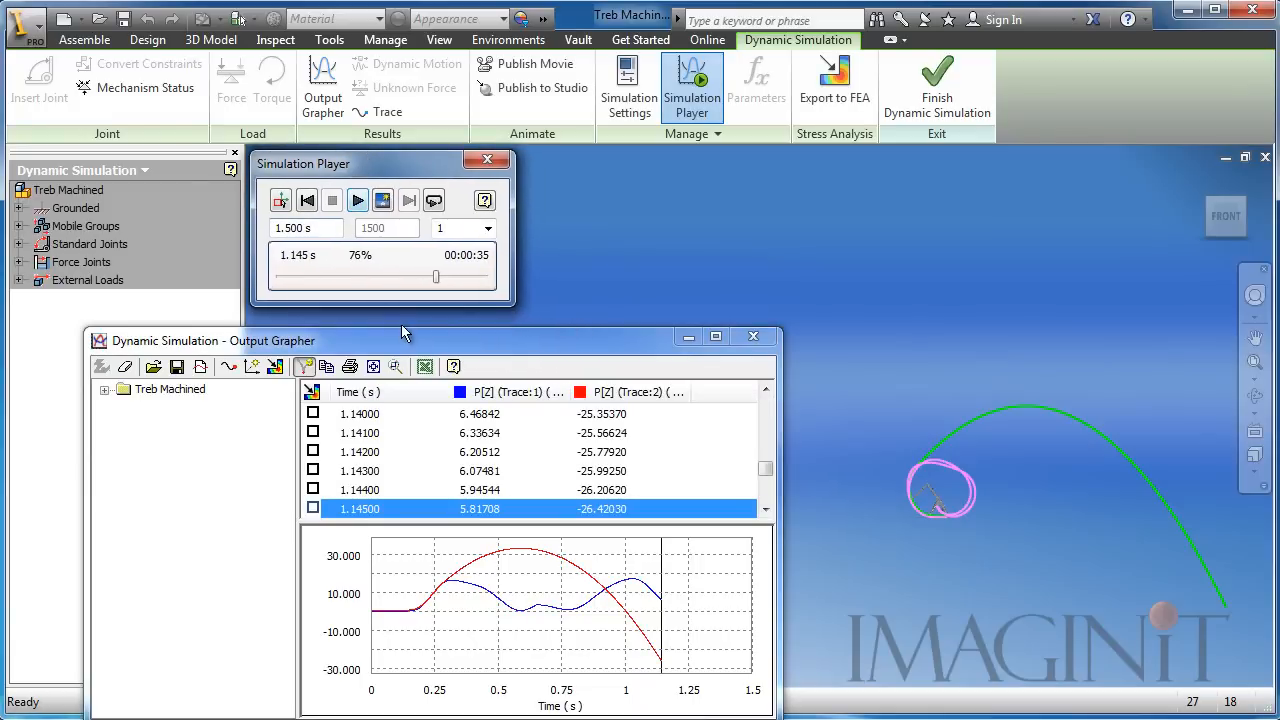
{"action": "left_click_drag", "start_coordinate": [408, 338], "coordinate": [402, 231]}
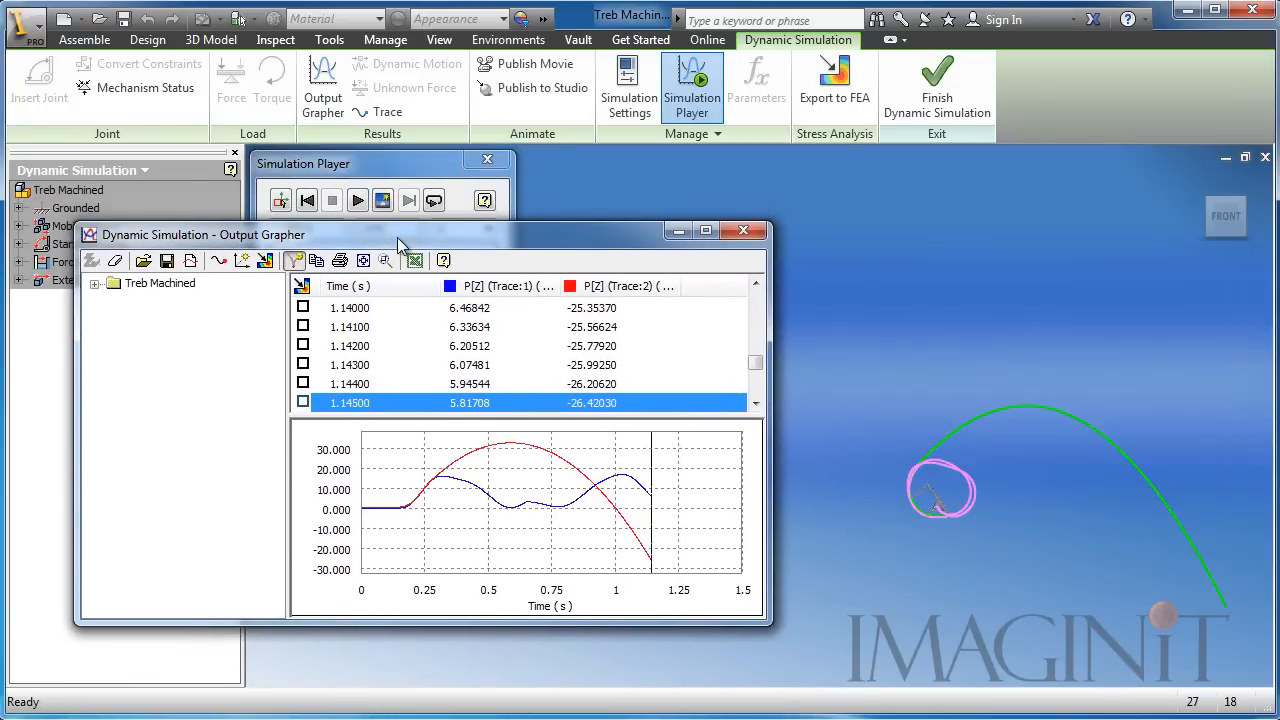
{"action": "left_click", "coordinate": [95, 285]}
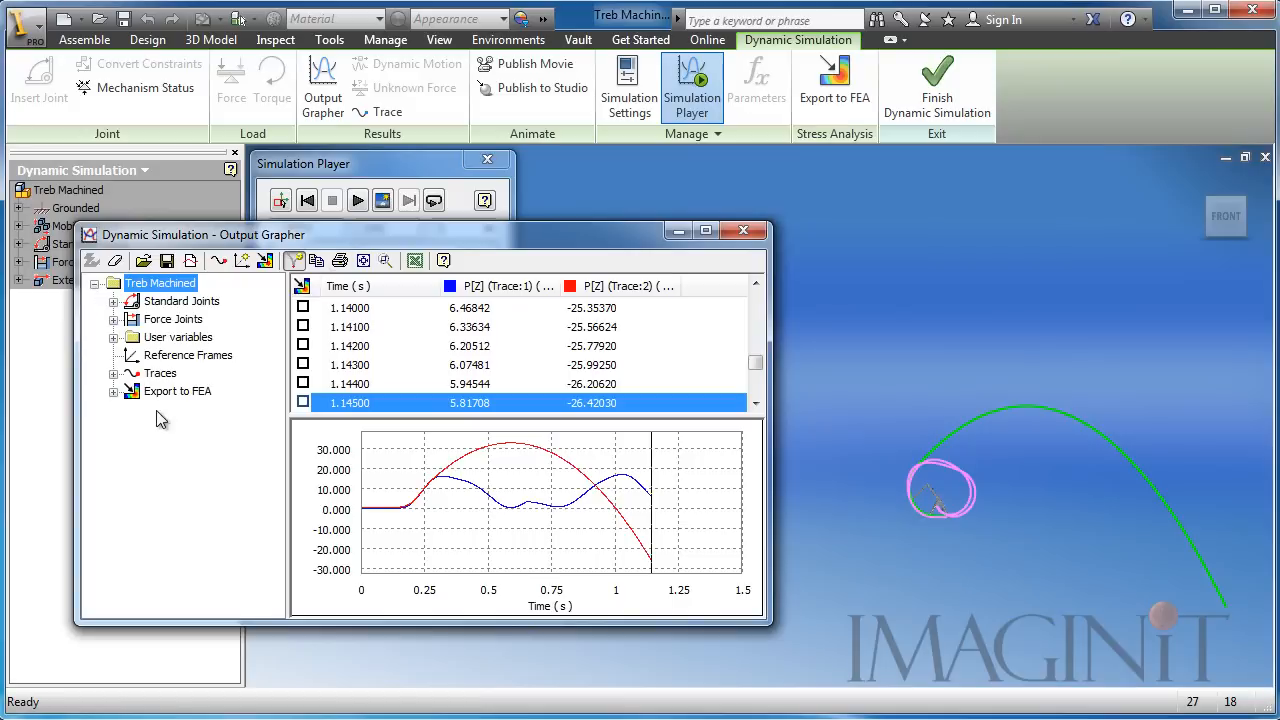
{"action": "left_click", "coordinate": [113, 391]}
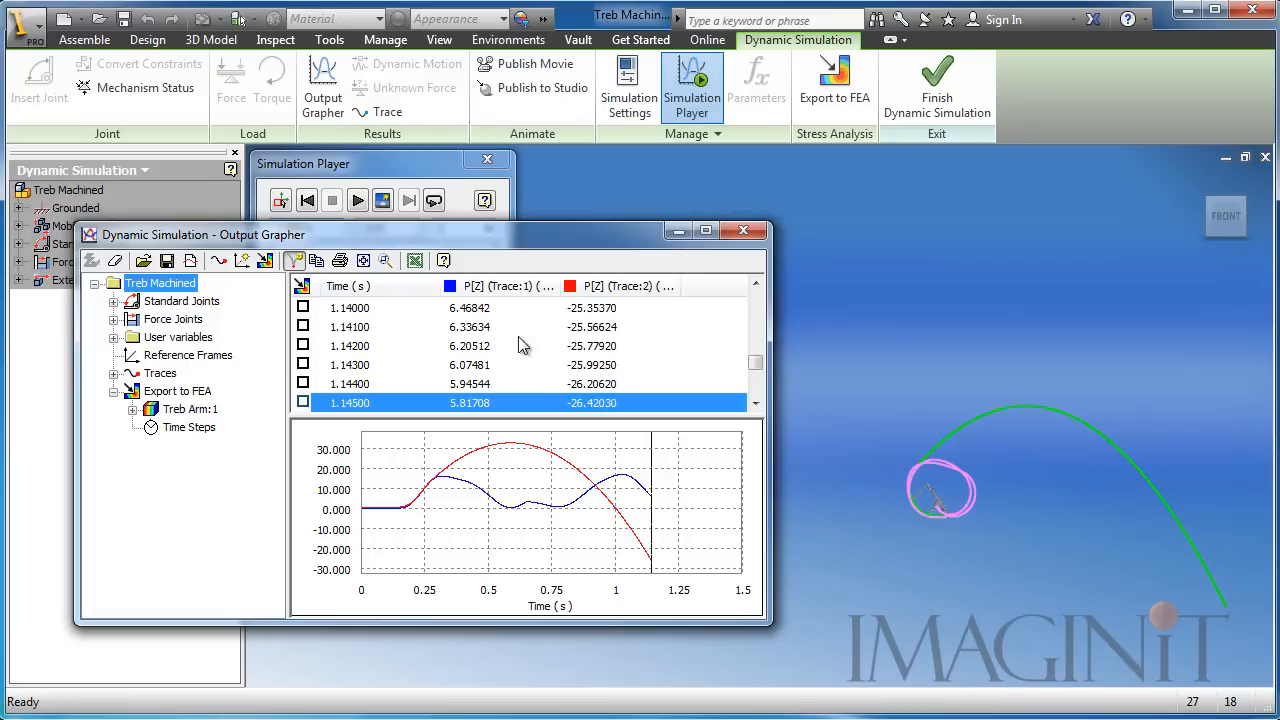
Plot the total acceleration A of Trace:1 on the projectile arm and jump to the curve's maximum
{"action": "left_click", "coordinate": [114, 374]}
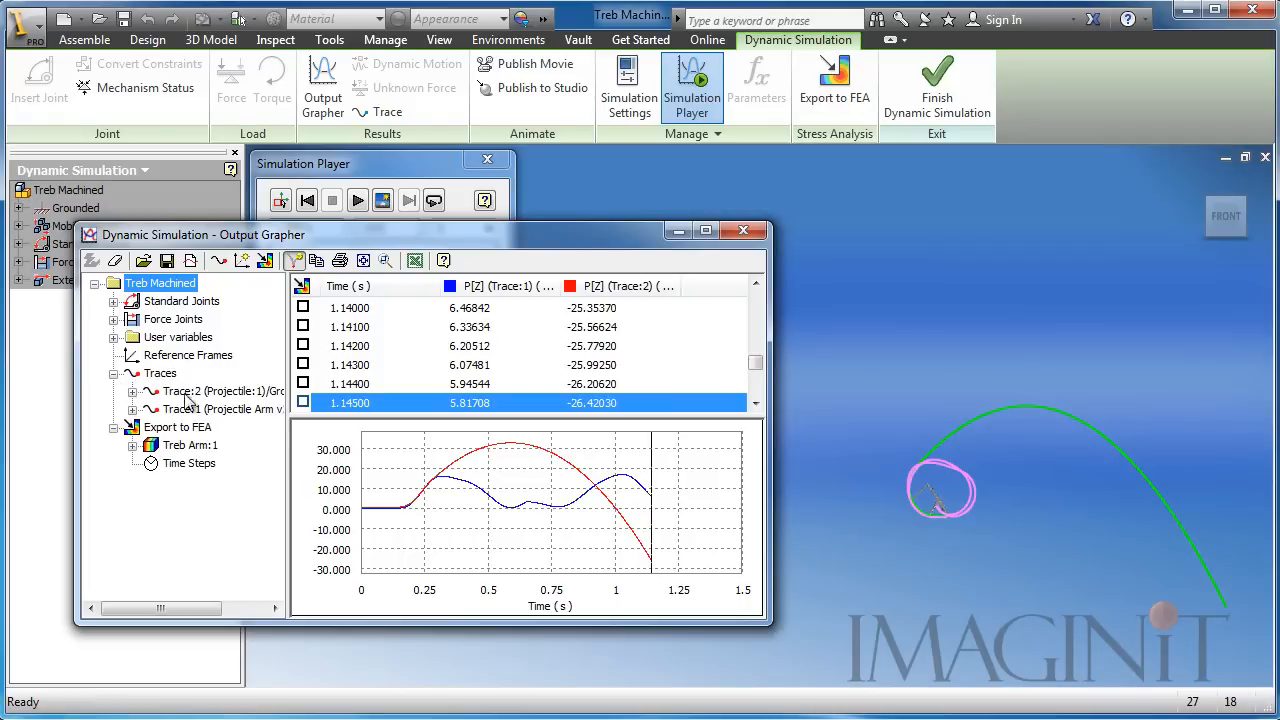
{"action": "left_click", "coordinate": [133, 410]}
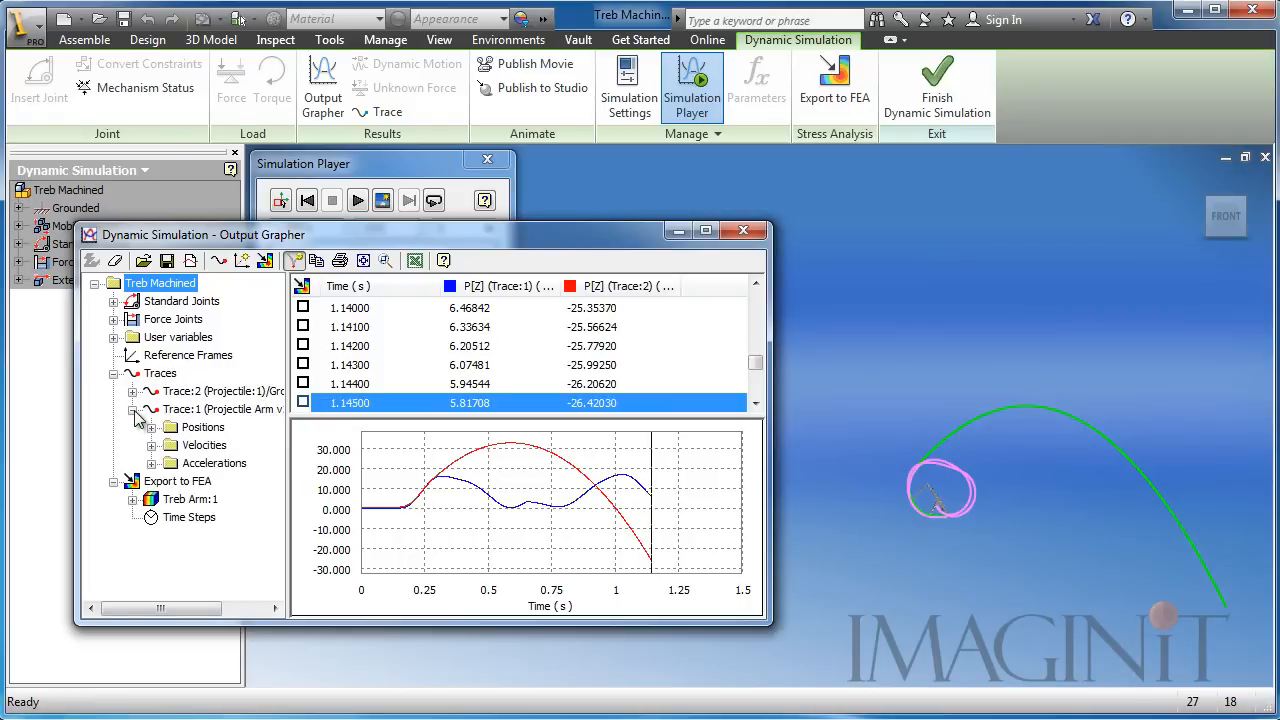
{"action": "left_click", "coordinate": [151, 463]}
{"action": "left_click", "coordinate": [189, 481]}
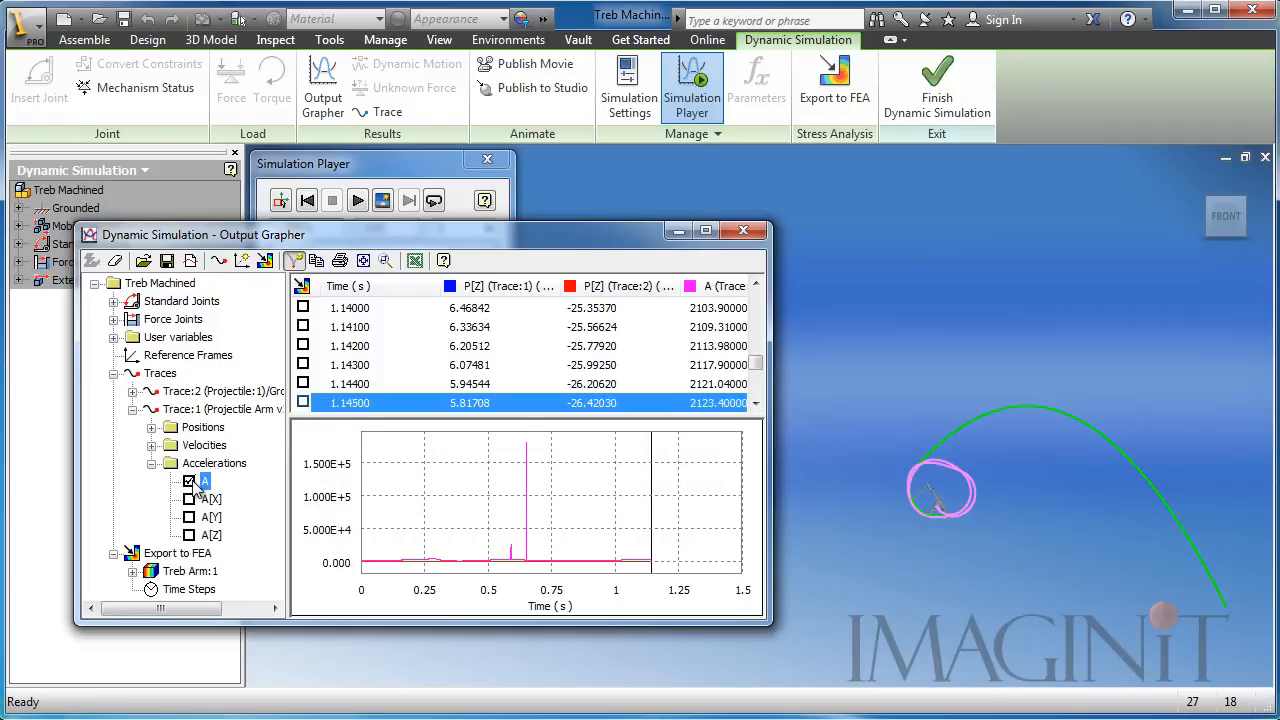
{"action": "right_click", "coordinate": [716, 290]}
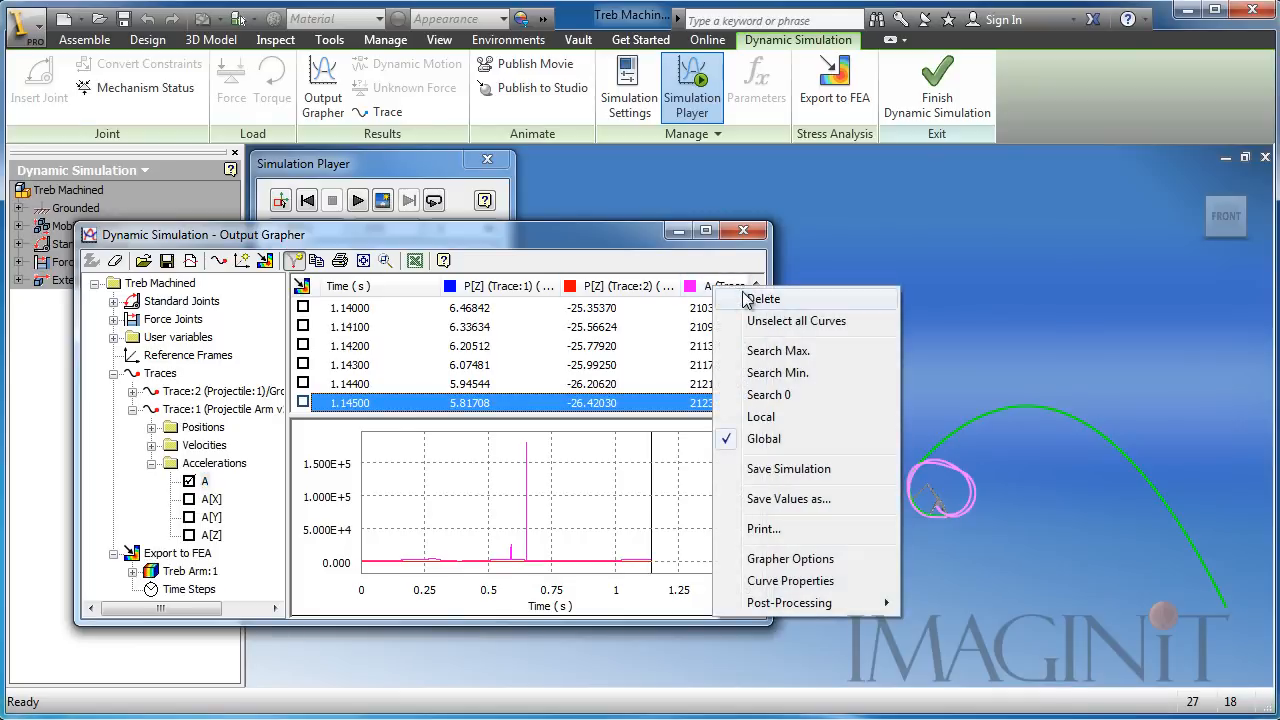
{"action": "left_click", "coordinate": [778, 351]}
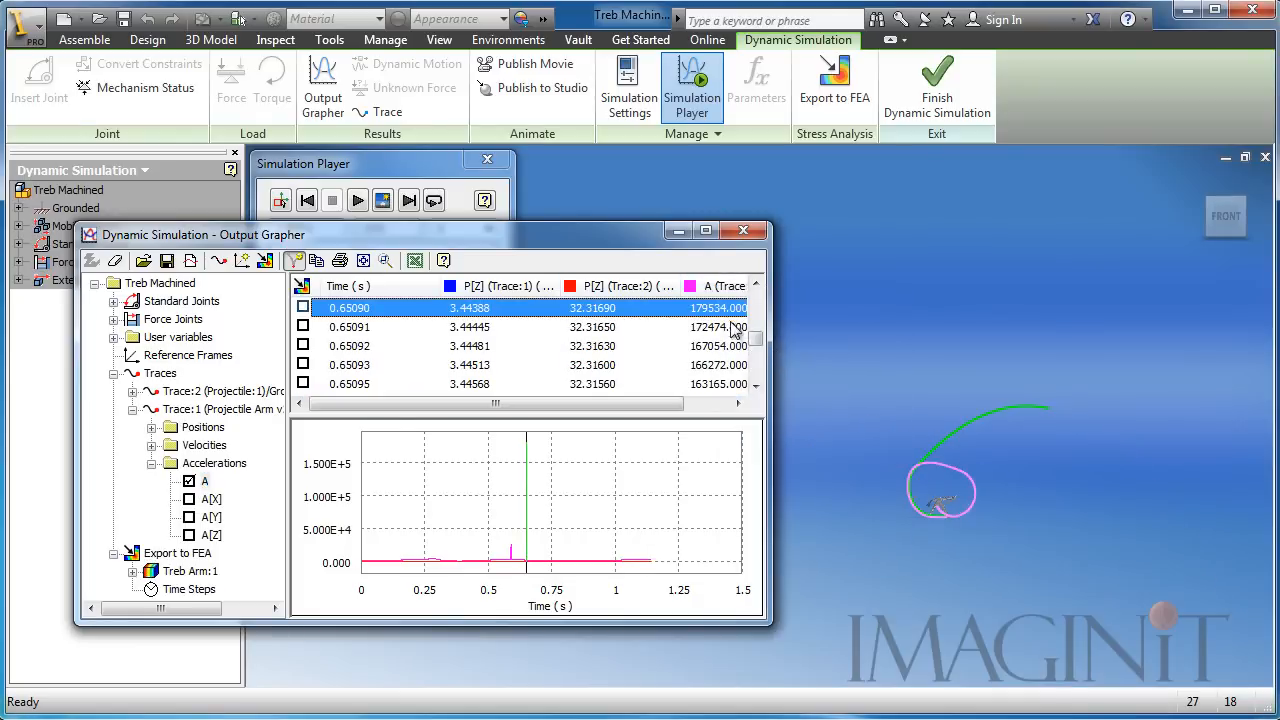
{"action": "scroll", "coordinate": [934, 510], "scroll_direction": "down", "scroll_amount": 5}
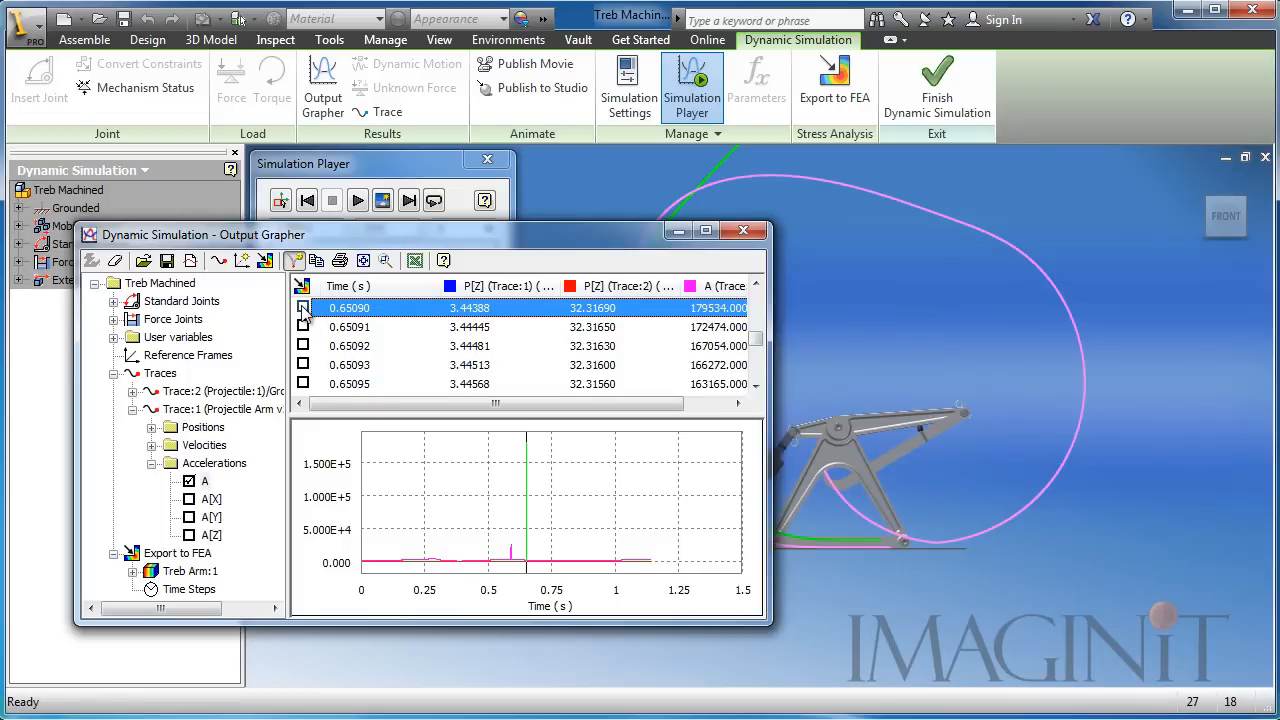
Remove the acceleration curve from the graph and examine where the two P[Z] position curves separate
{"action": "left_click", "coordinate": [189, 481]}
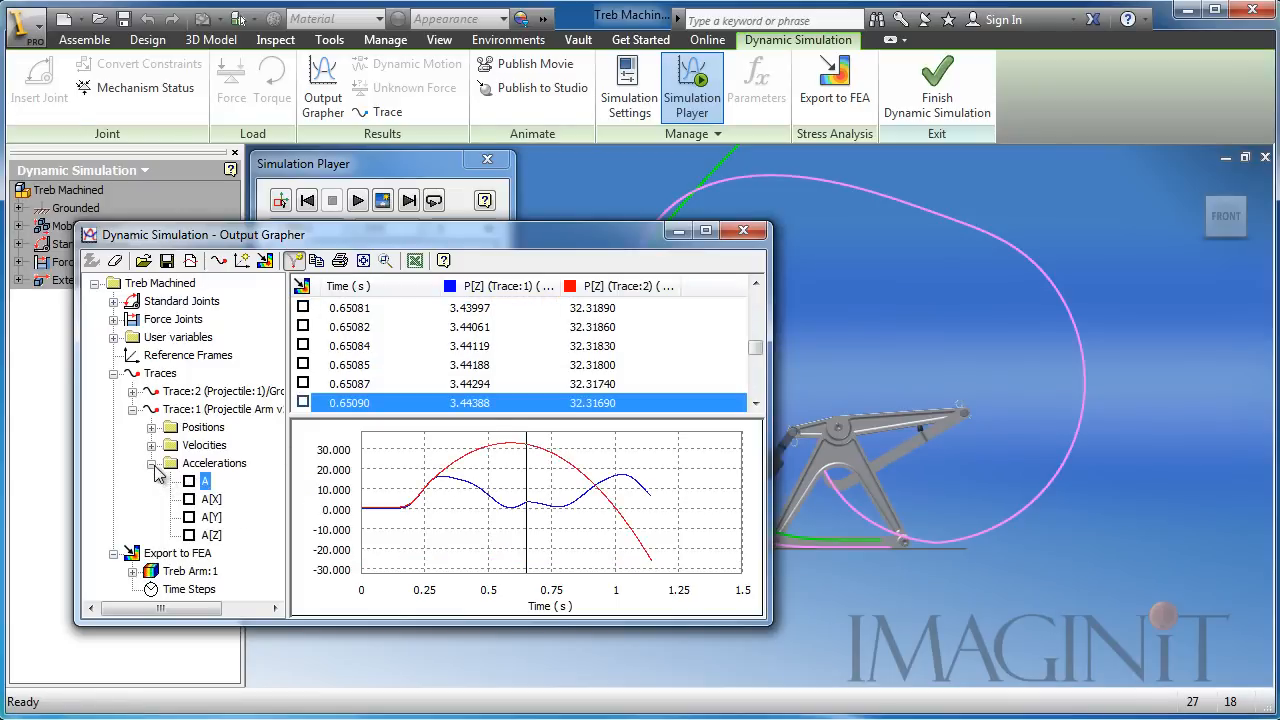
{"action": "left_click", "coordinate": [151, 463]}
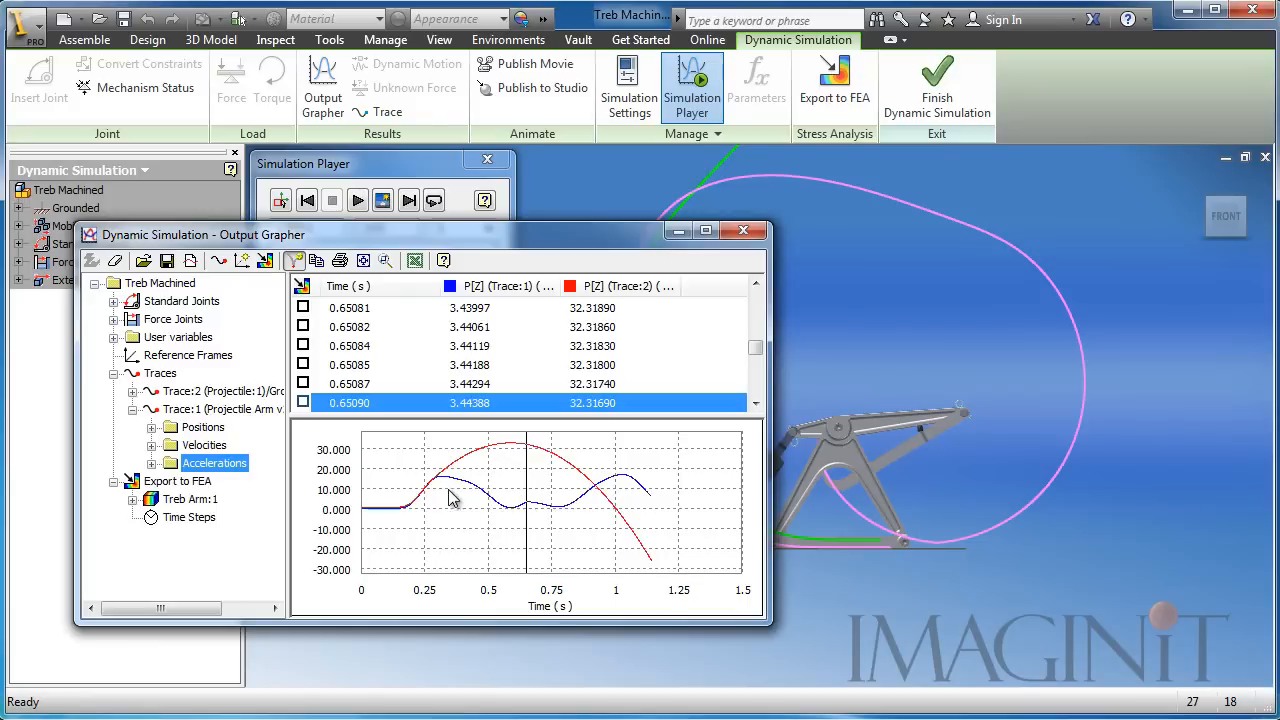
{"action": "scroll", "coordinate": [464, 516], "scroll_direction": "up", "scroll_amount": 5}
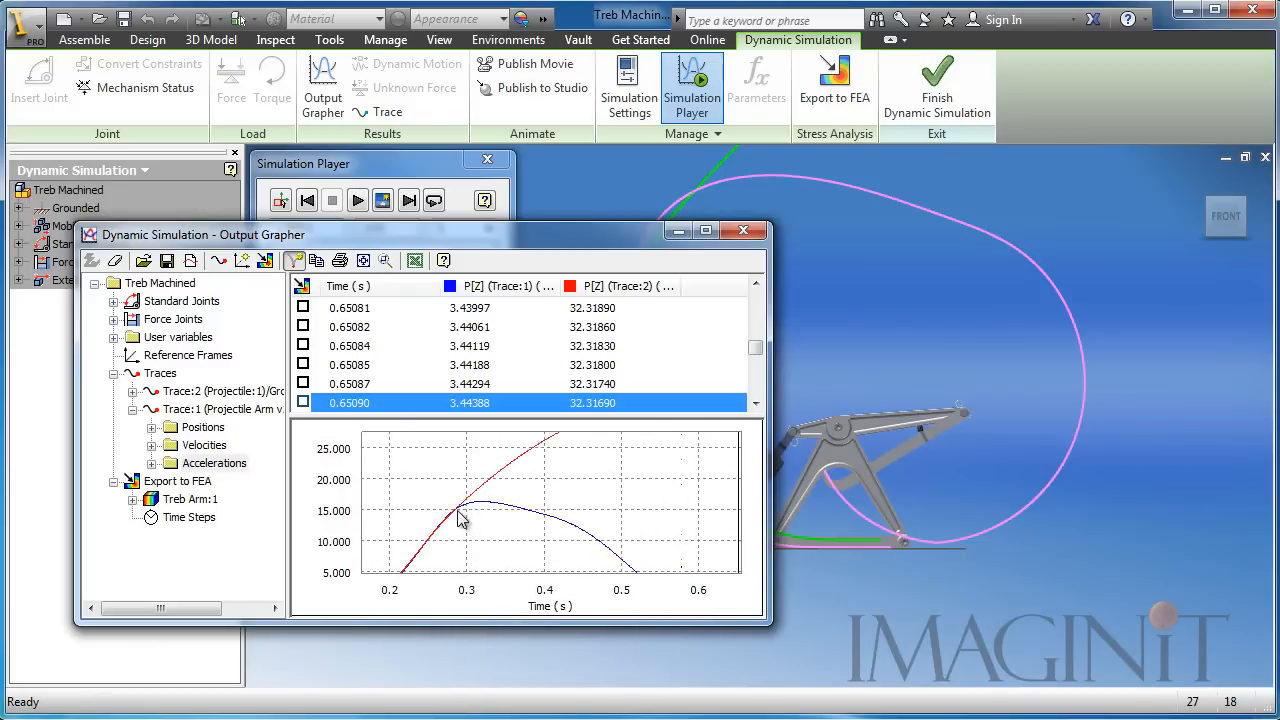
{"action": "scroll", "coordinate": [471, 528], "scroll_direction": "down", "scroll_amount": 4}
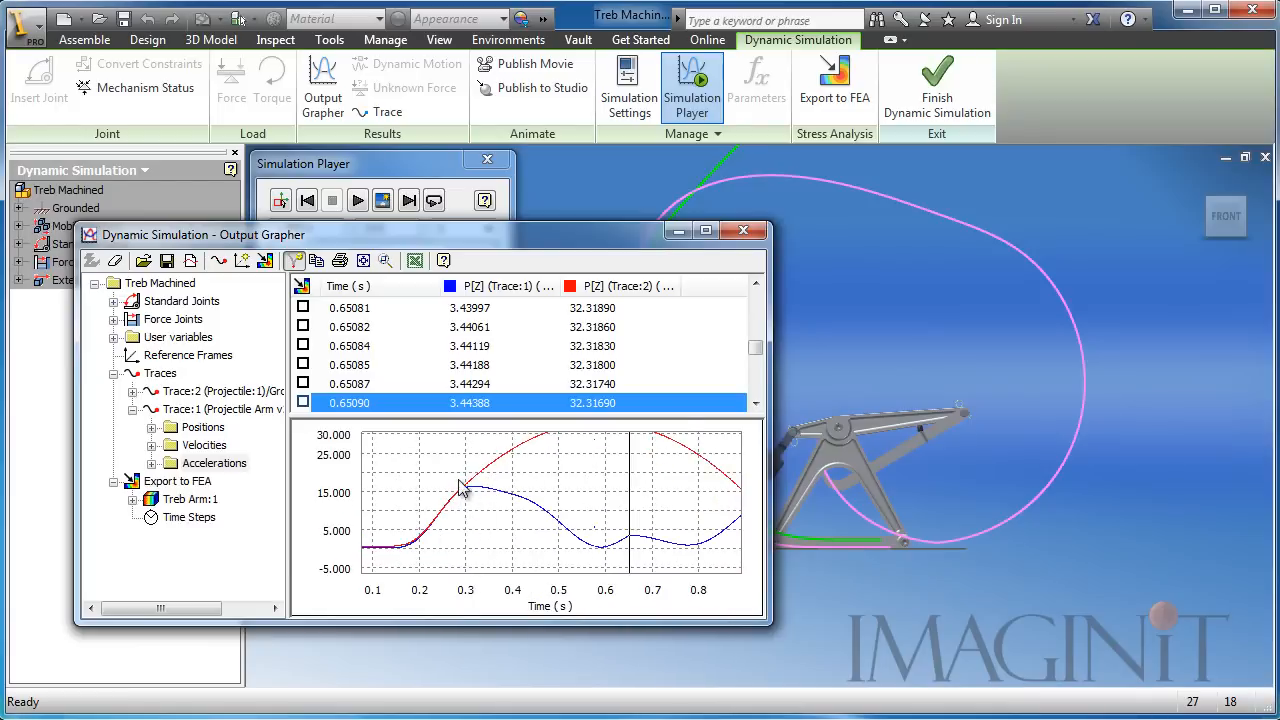
{"action": "scroll", "coordinate": [470, 530], "scroll_direction": "up", "scroll_amount": 2}
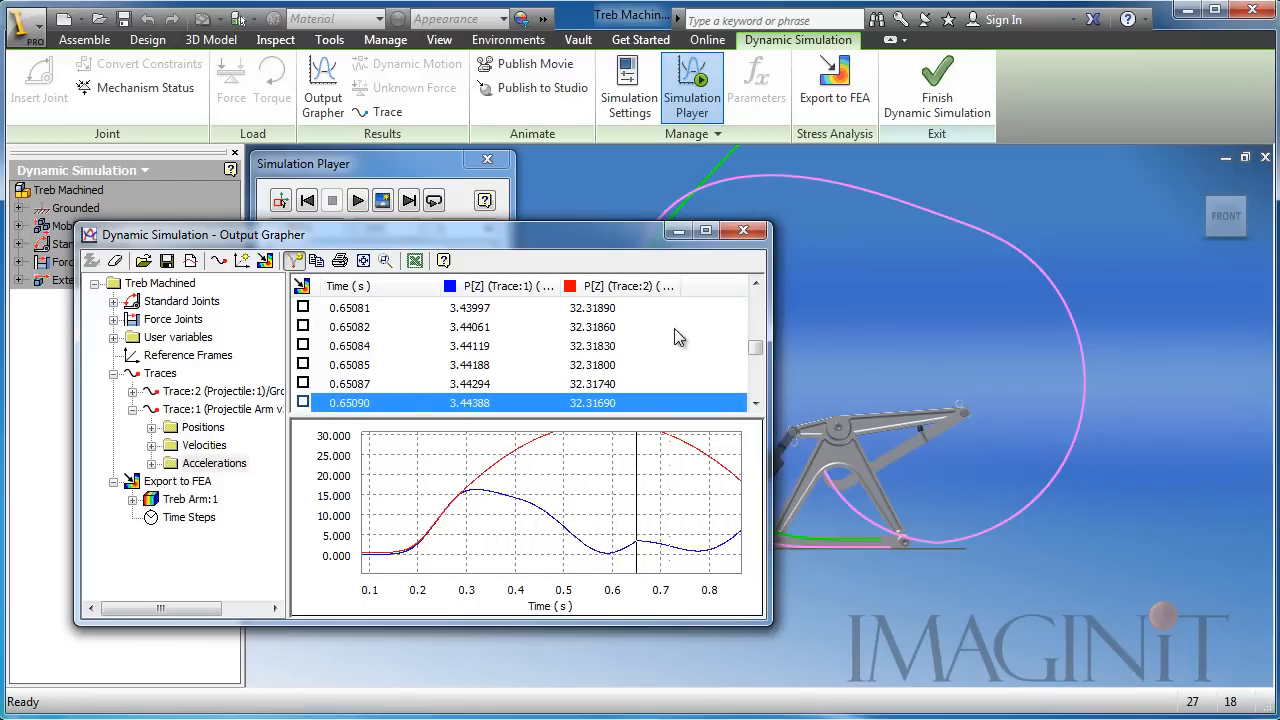
Generate a series of 25 FEA export time steps between 0 and 1 s
{"action": "right_click", "coordinate": [180, 522]}
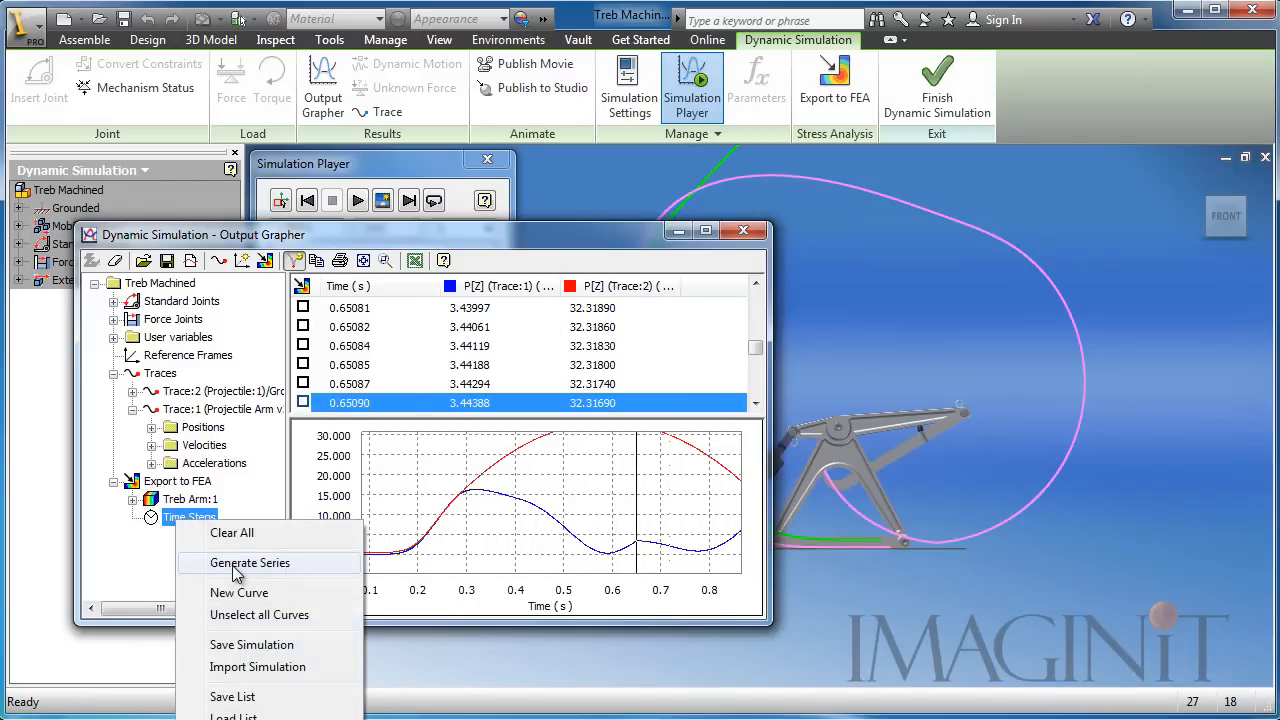
{"action": "left_click", "coordinate": [249, 563]}
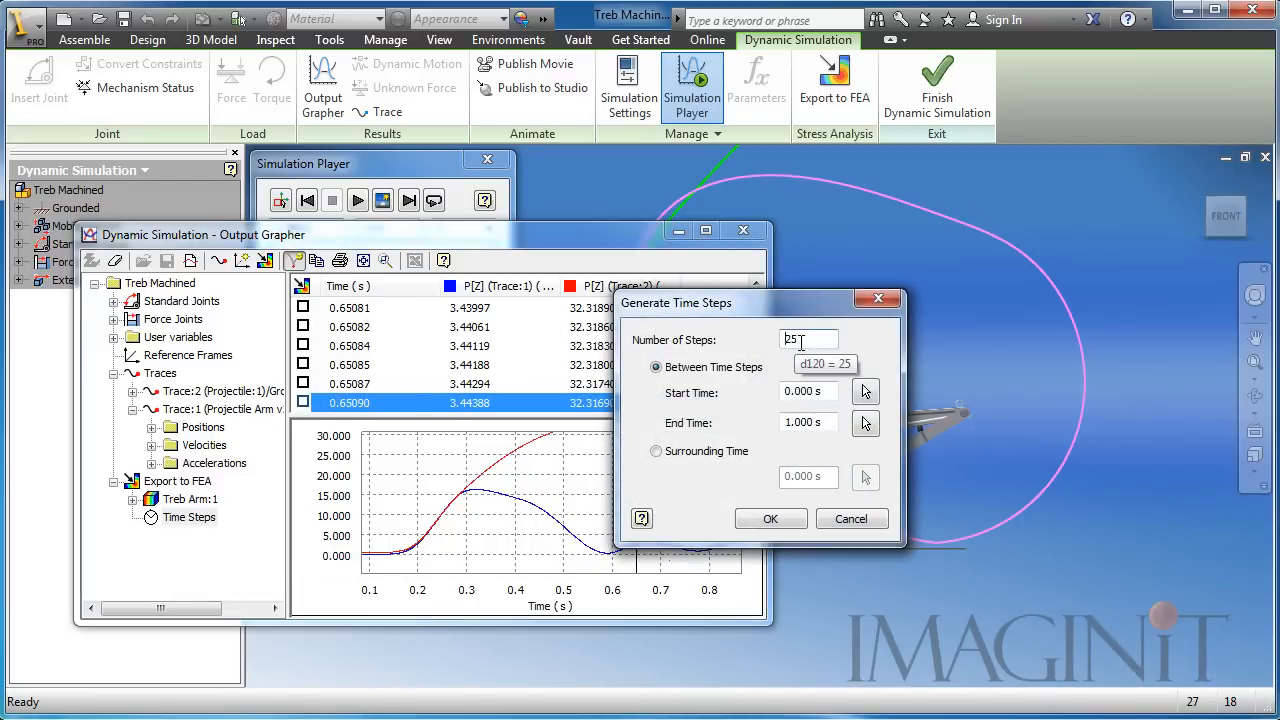
{"action": "type", "text": "25"}
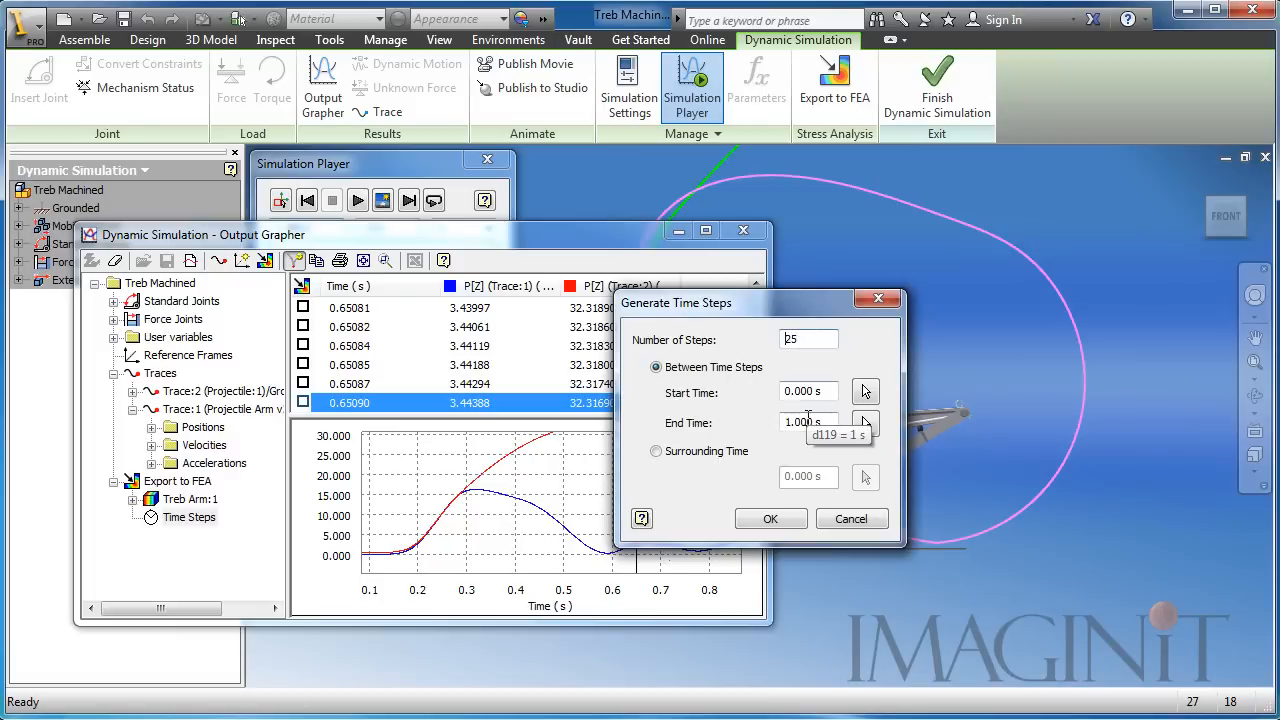
{"action": "left_click", "coordinate": [772, 520]}
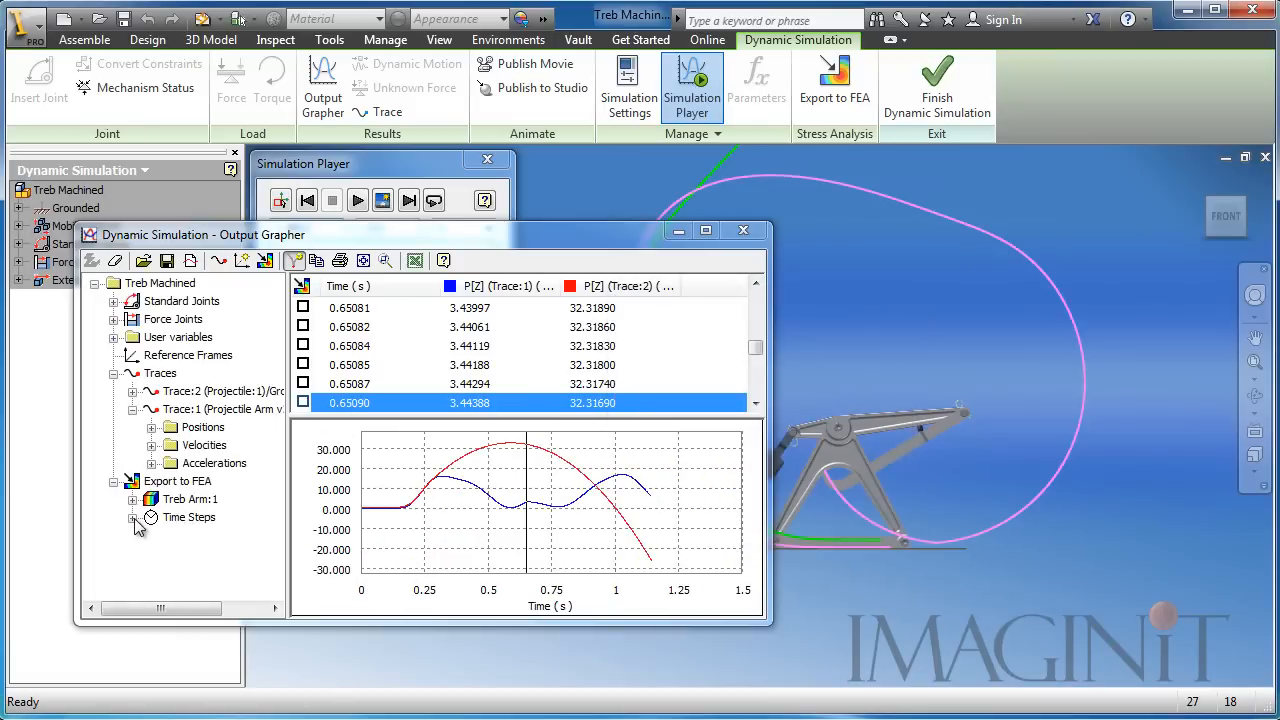
Show the mechanism at time steps t:0.248968 and t:0.27 and examine the ball's position on the projectile arm
{"action": "left_click", "coordinate": [133, 518]}
{"action": "mouse_move", "coordinate": [274, 427]}
{"action": "left_mouse_down"}
{"action": "mouse_move", "coordinate": [274, 406]}
{"action": "mouse_move", "coordinate": [279, 428]}
{"action": "left_mouse_up"}
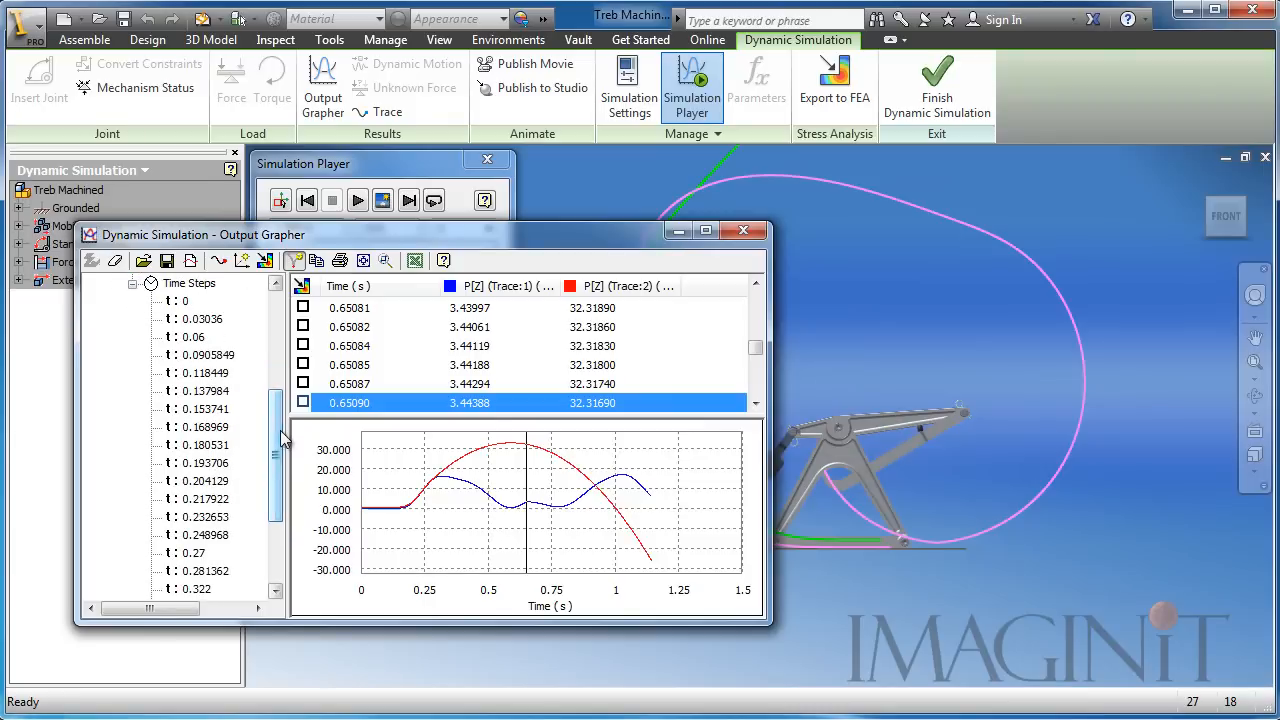
{"action": "left_click", "coordinate": [214, 536]}
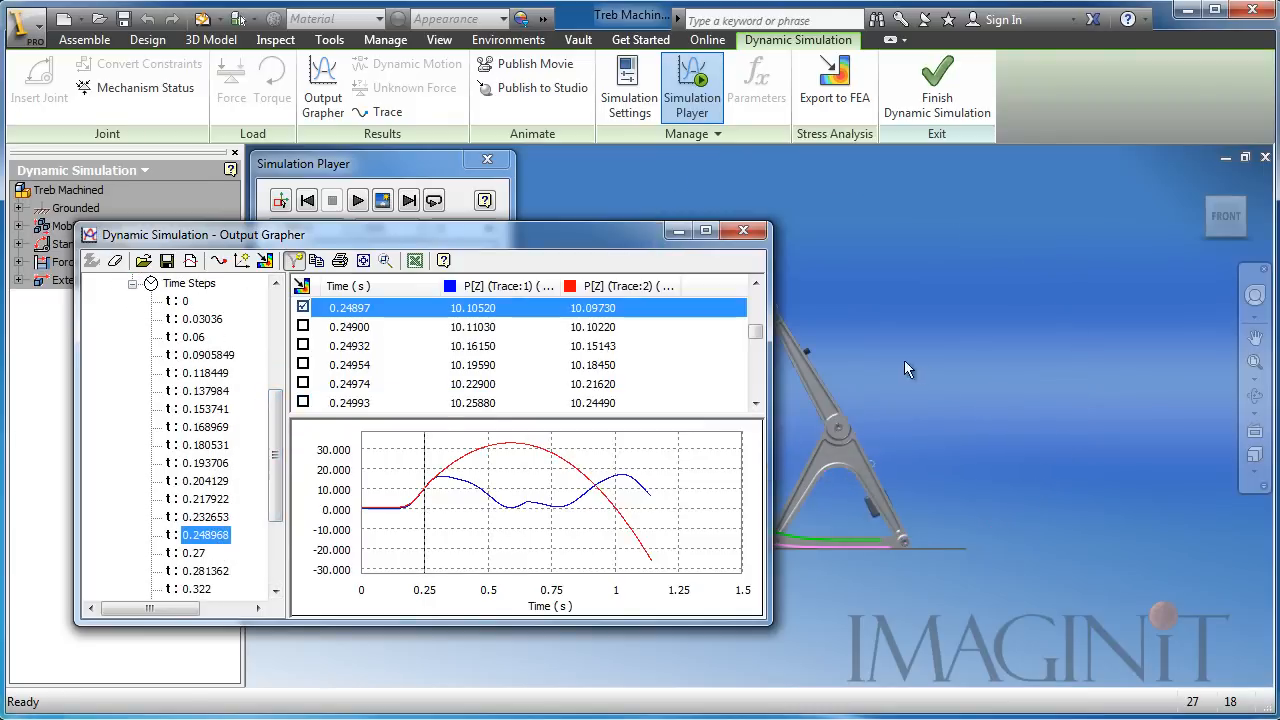
{"action": "middle_click_drag", "start_coordinate": [902, 362], "coordinate": [1147, 371]}
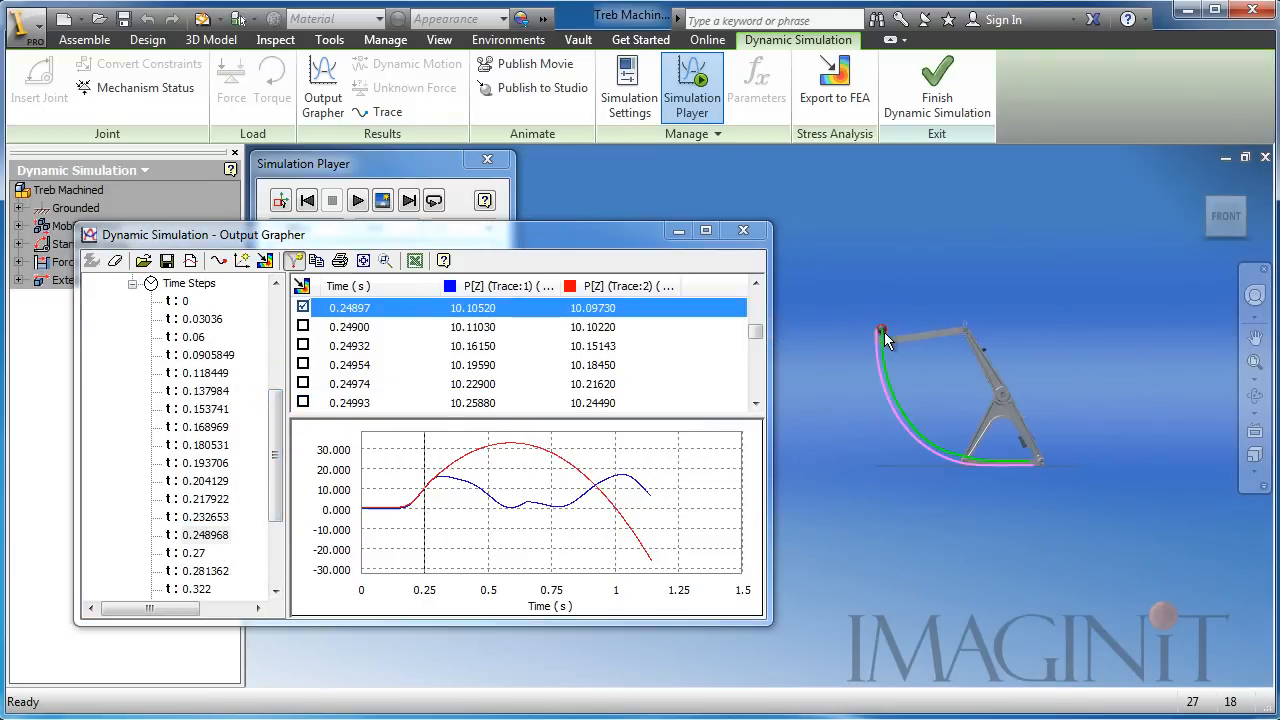
{"action": "scroll", "coordinate": [885, 332], "scroll_direction": "down", "scroll_amount": 4}
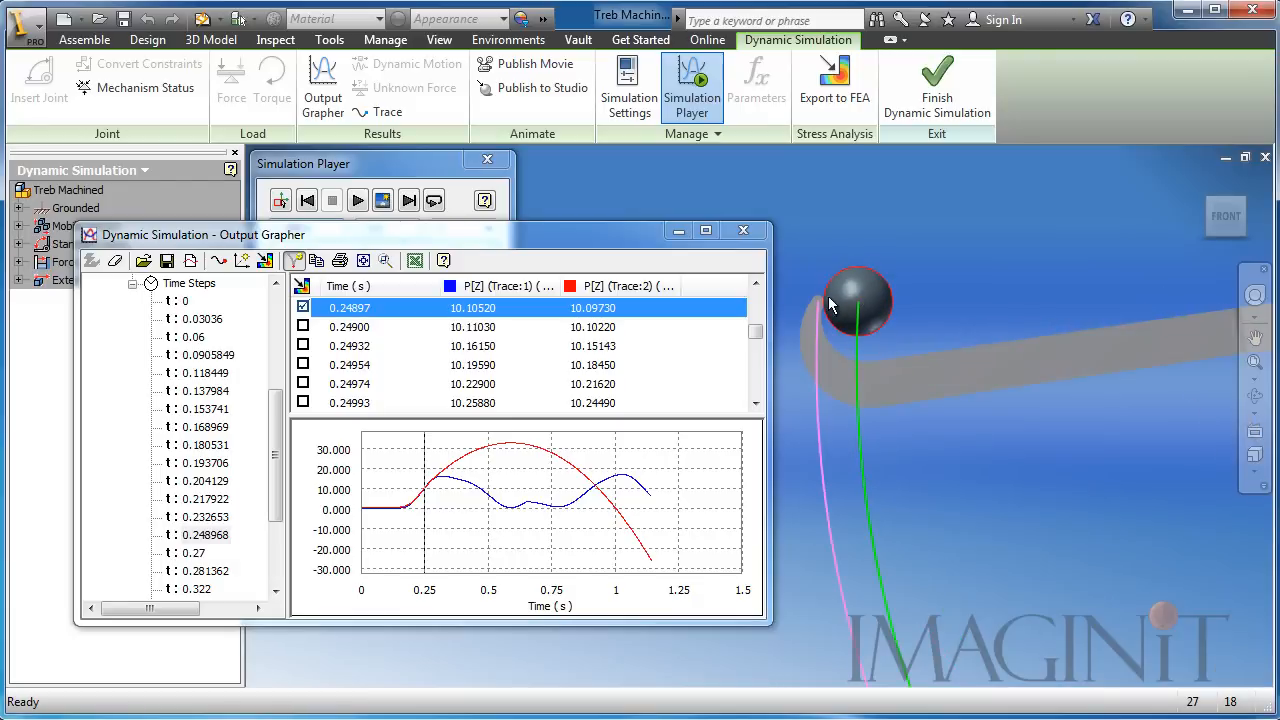
{"action": "scroll", "coordinate": [828, 296], "scroll_direction": "up", "scroll_amount": 4}
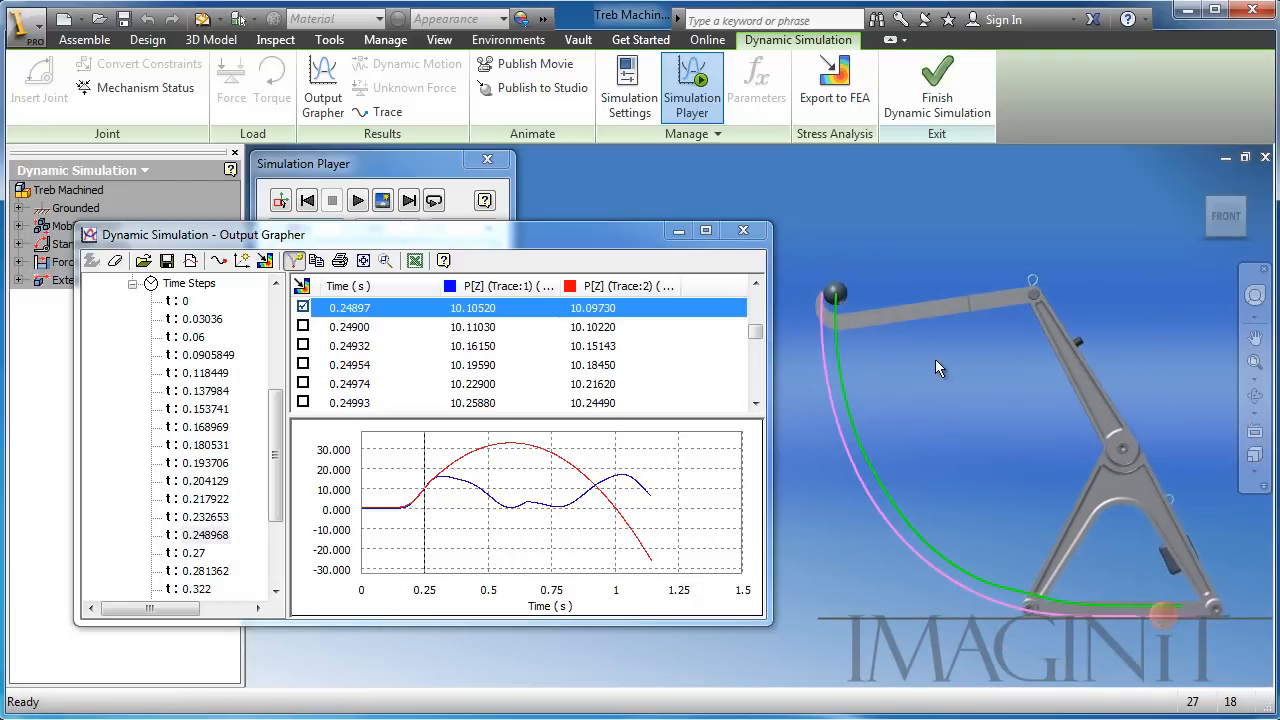
{"action": "middle_click_drag", "start_coordinate": [936, 360], "coordinate": [907, 408]}
{"action": "left_click", "coordinate": [193, 553]}
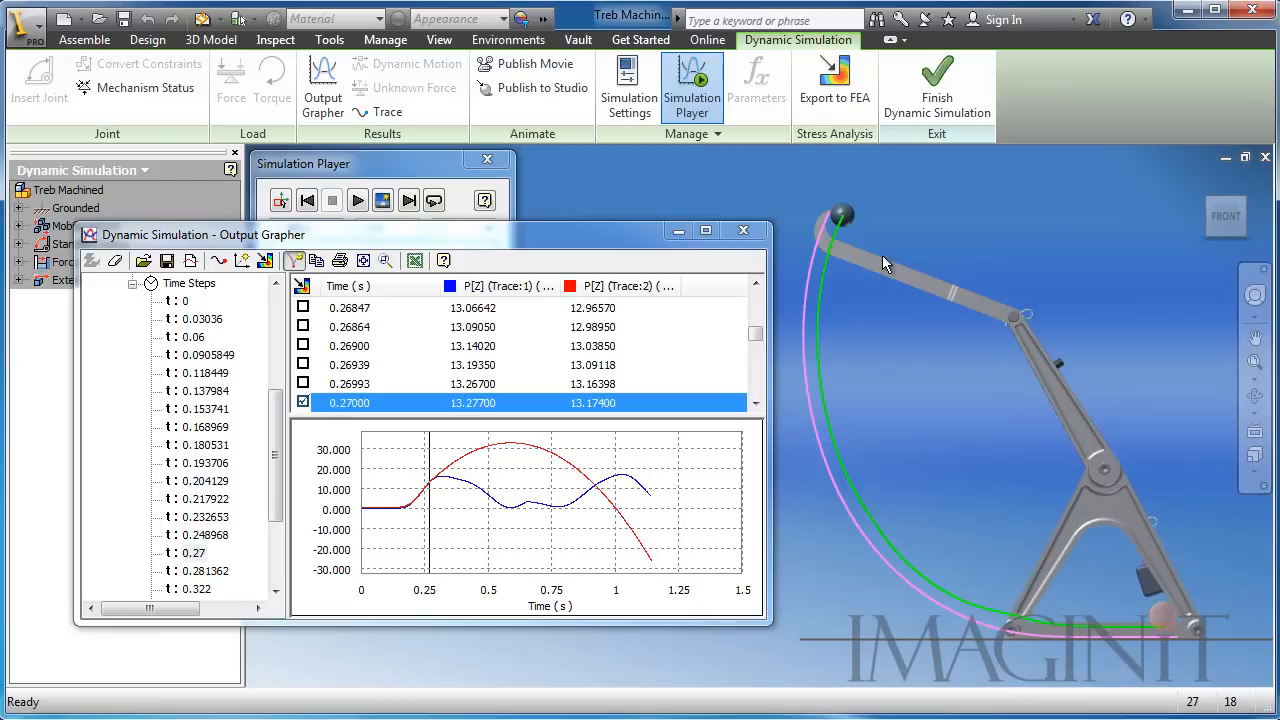
Rewind and exit the dynamic simulation, and switch the trebuchet assembly to the Stress Analysis environment
{"action": "left_click", "coordinate": [308, 203]}
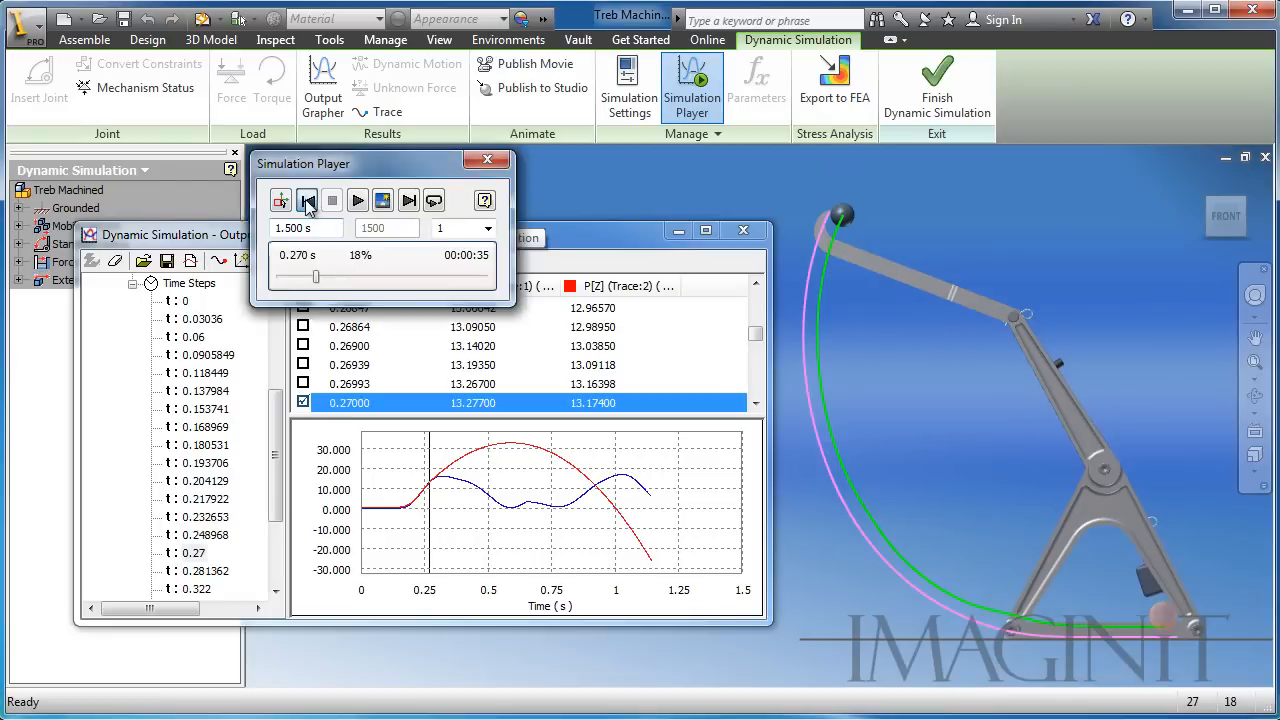
{"action": "left_click", "coordinate": [940, 92]}
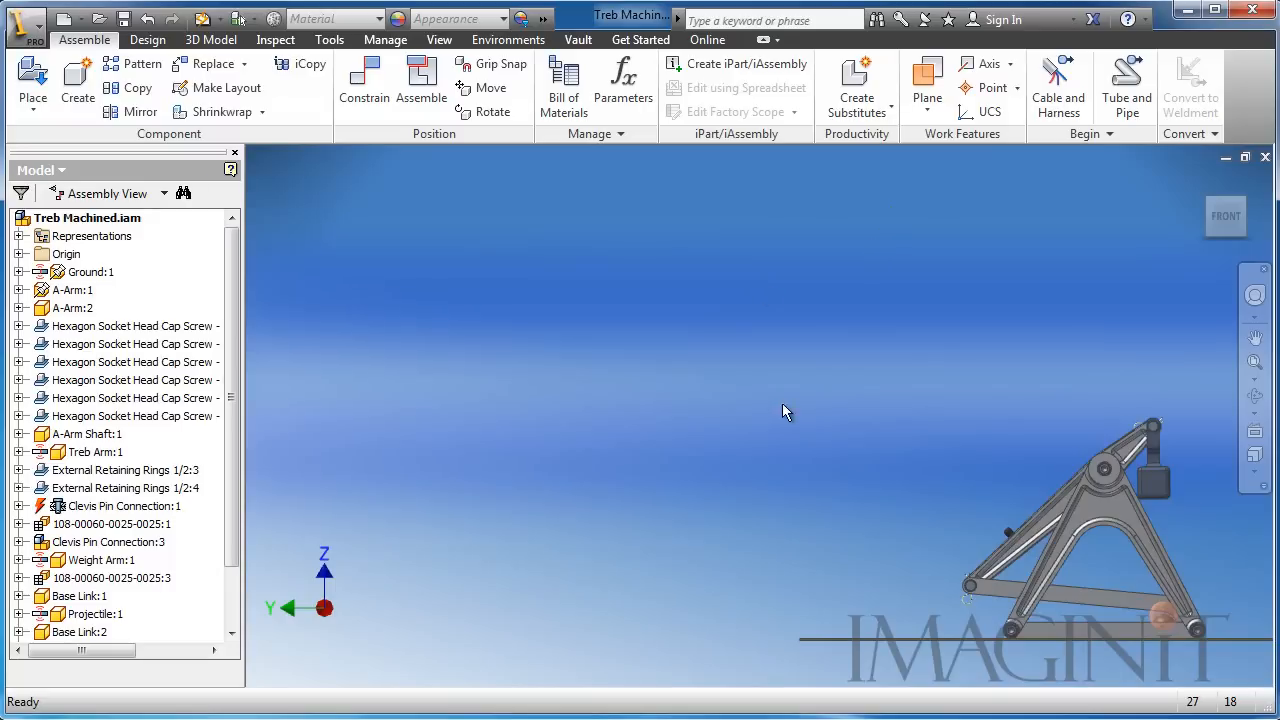
{"action": "middle_click_drag", "start_coordinate": [783, 405], "coordinate": [586, 336]}
{"action": "middle_click_drag", "start_coordinate": [586, 336], "coordinate": [614, 364], "text": "shift"}
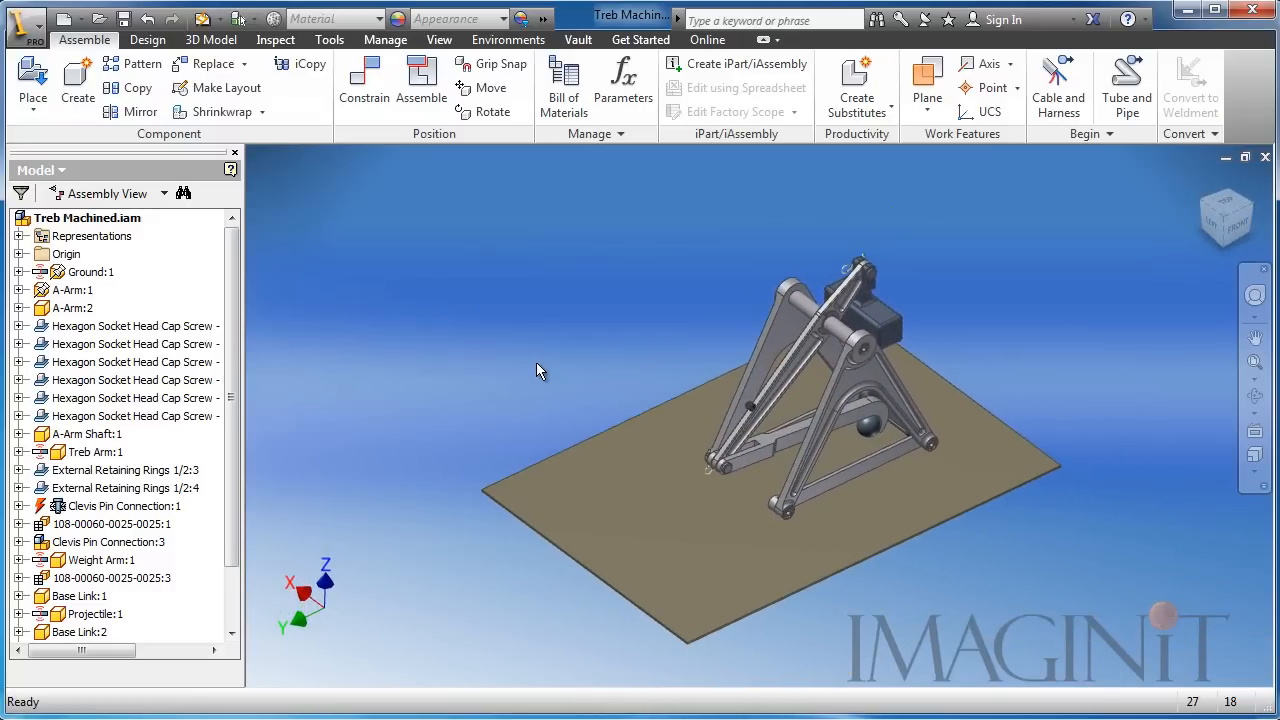
{"action": "middle_click_drag", "start_coordinate": [564, 338], "coordinate": [522, 329]}
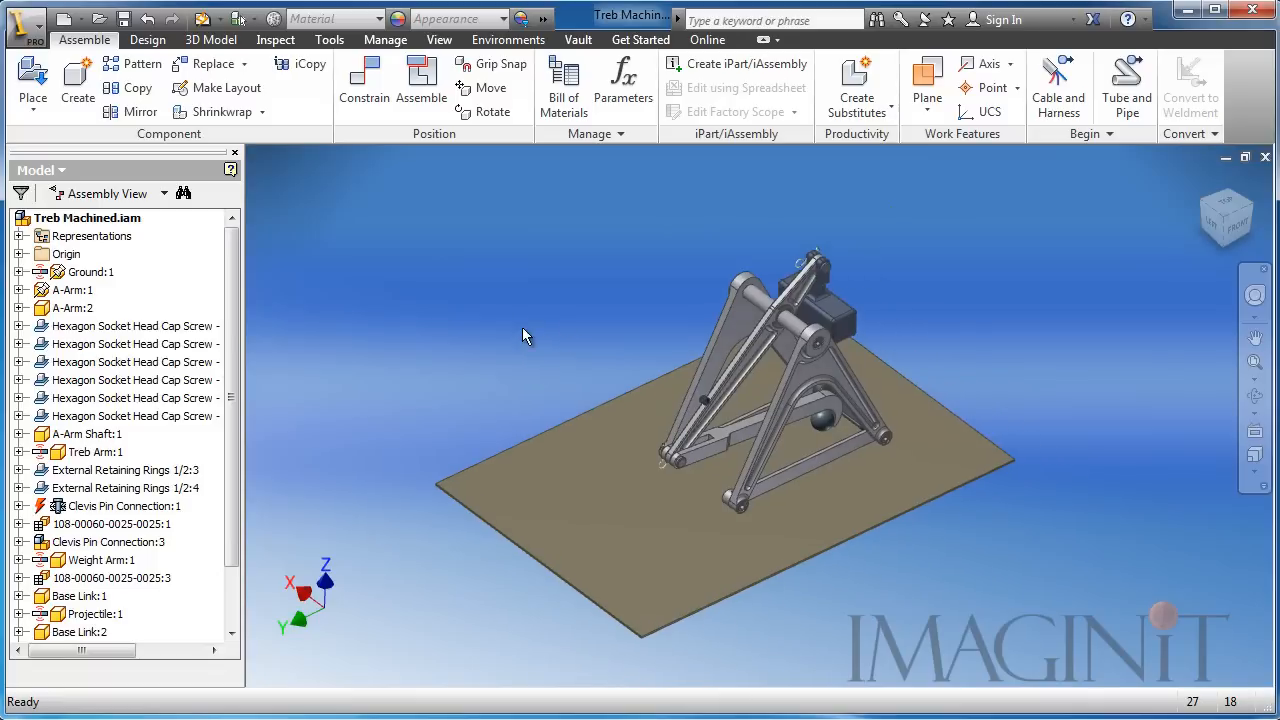
{"action": "scroll", "coordinate": [540, 325], "scroll_direction": "down", "scroll_amount": 4}
{"action": "middle_click_drag", "start_coordinate": [582, 373], "coordinate": [490, 367]}
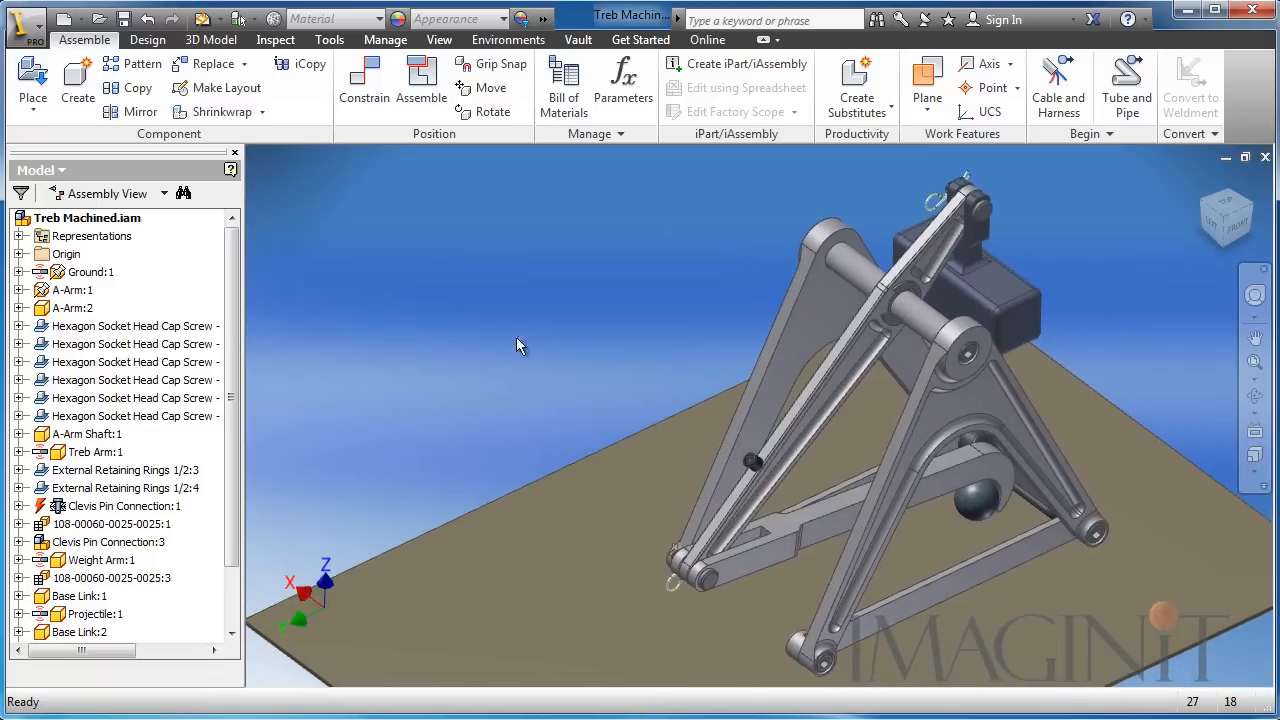
{"action": "left_click", "coordinate": [505, 41]}
{"action": "left_click", "coordinate": [181, 85]}
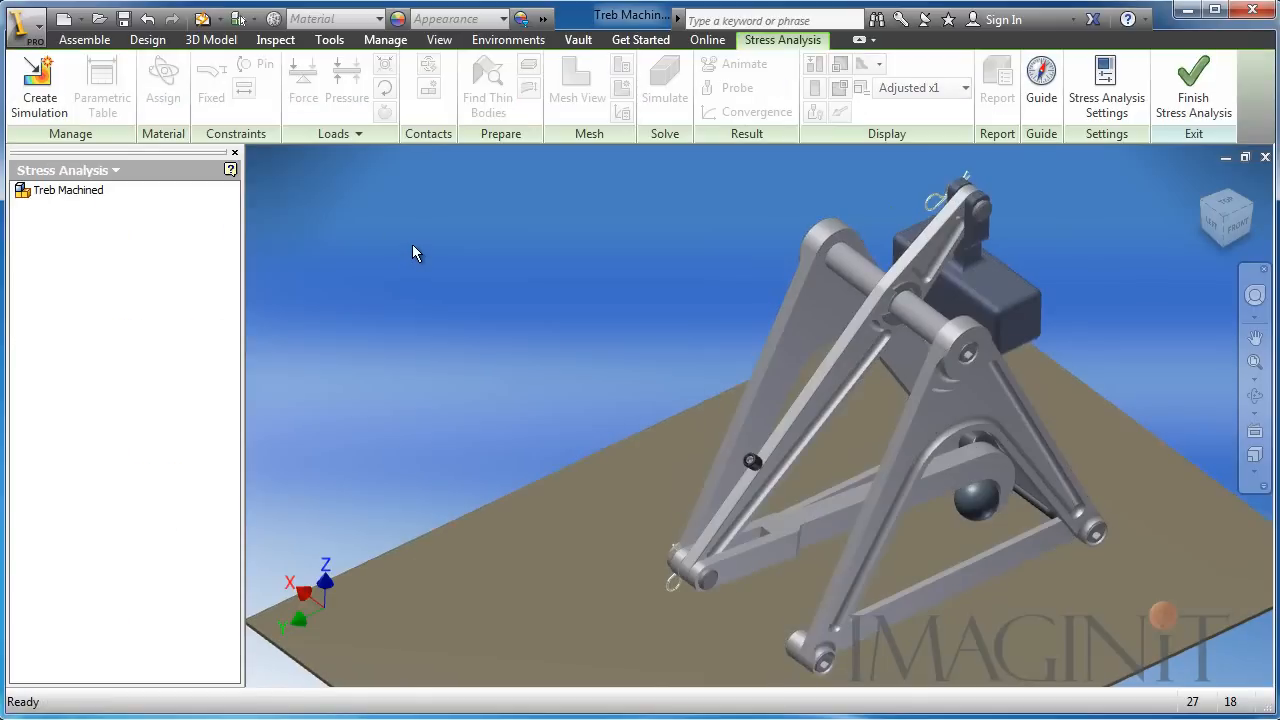
Create a static simulation with Motion Loads Analysis for part Treb Arm:1 at time step t:0.27
{"action": "left_click", "coordinate": [40, 95]}
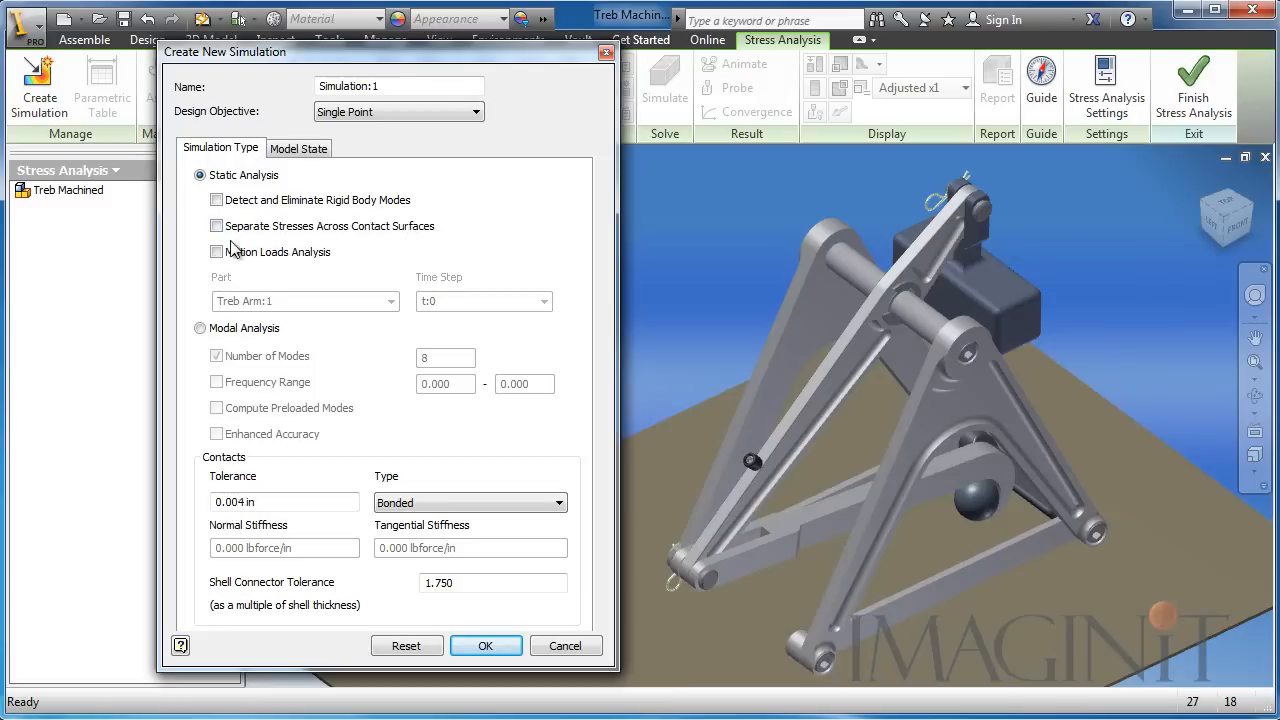
{"action": "left_click", "coordinate": [217, 253]}
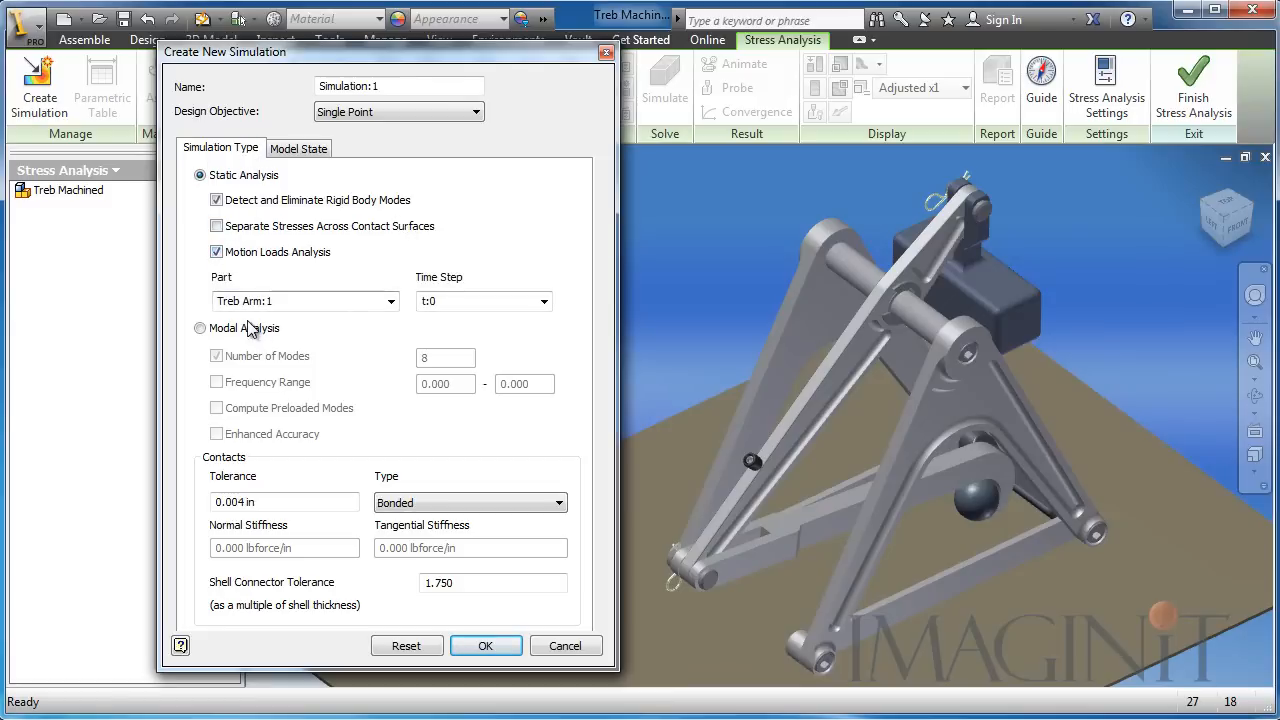
{"action": "left_click", "coordinate": [544, 302]}
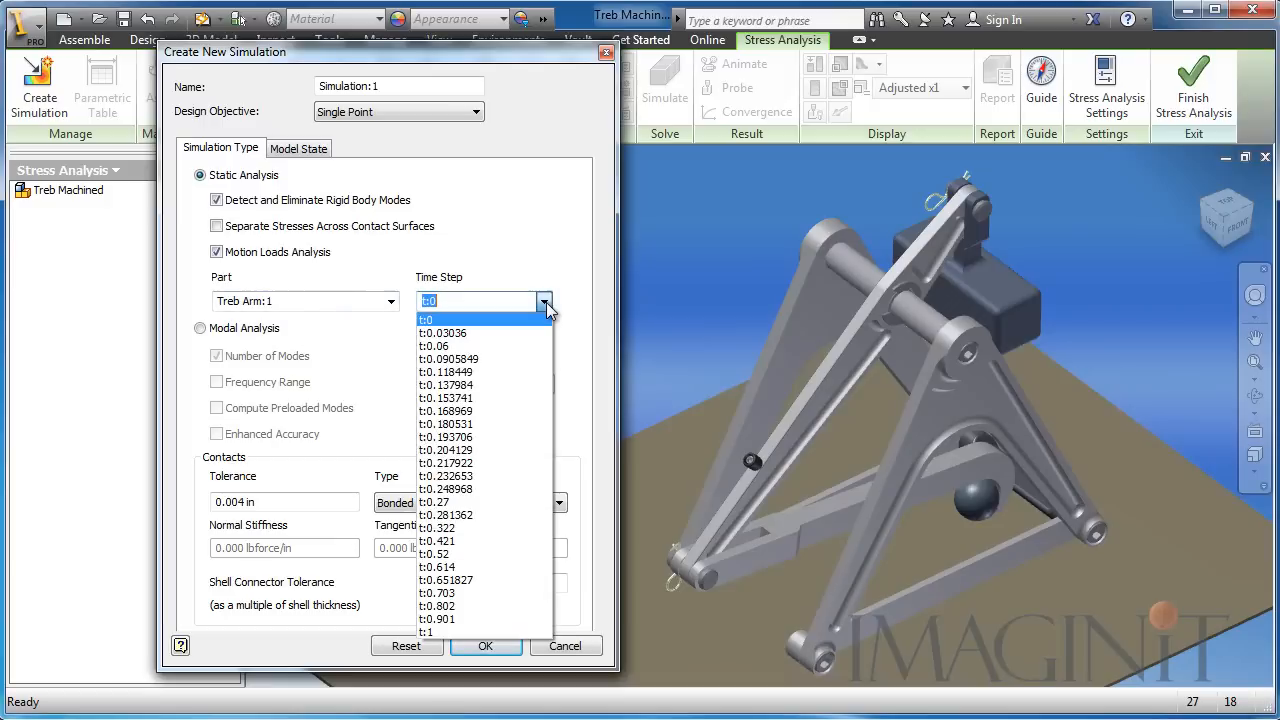
{"action": "left_click", "coordinate": [460, 502]}
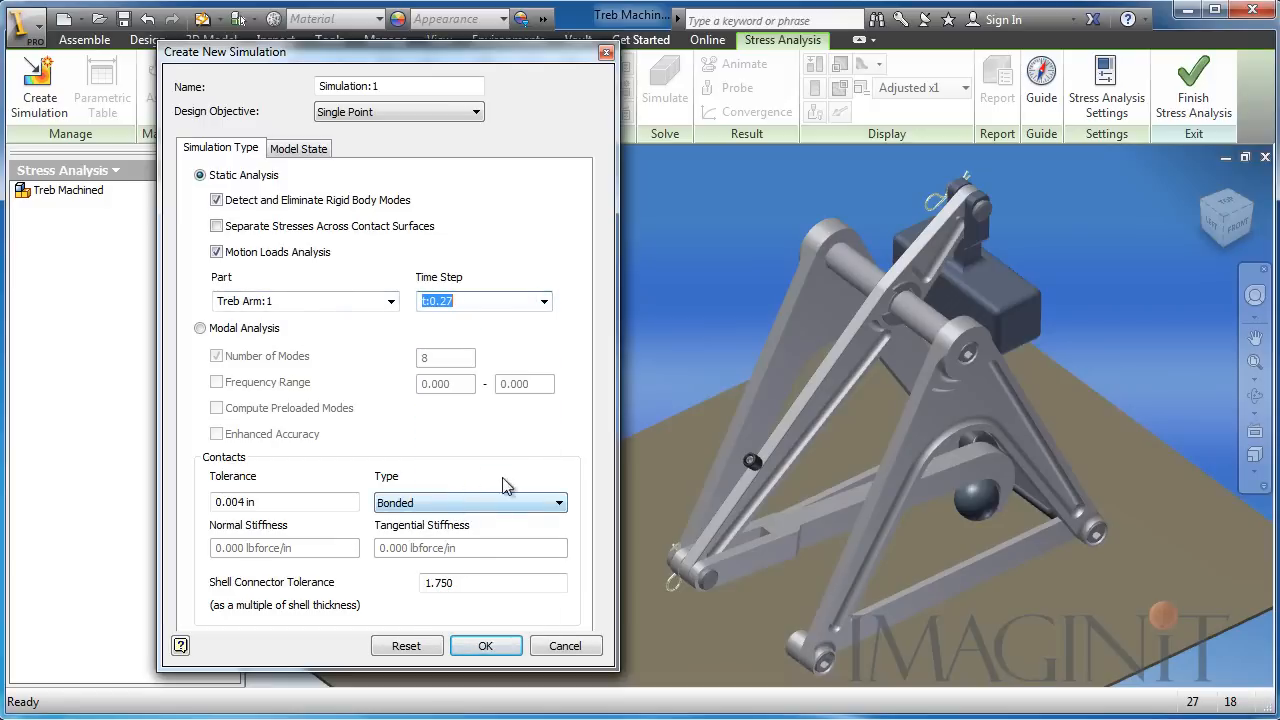
{"action": "left_click", "coordinate": [485, 645]}
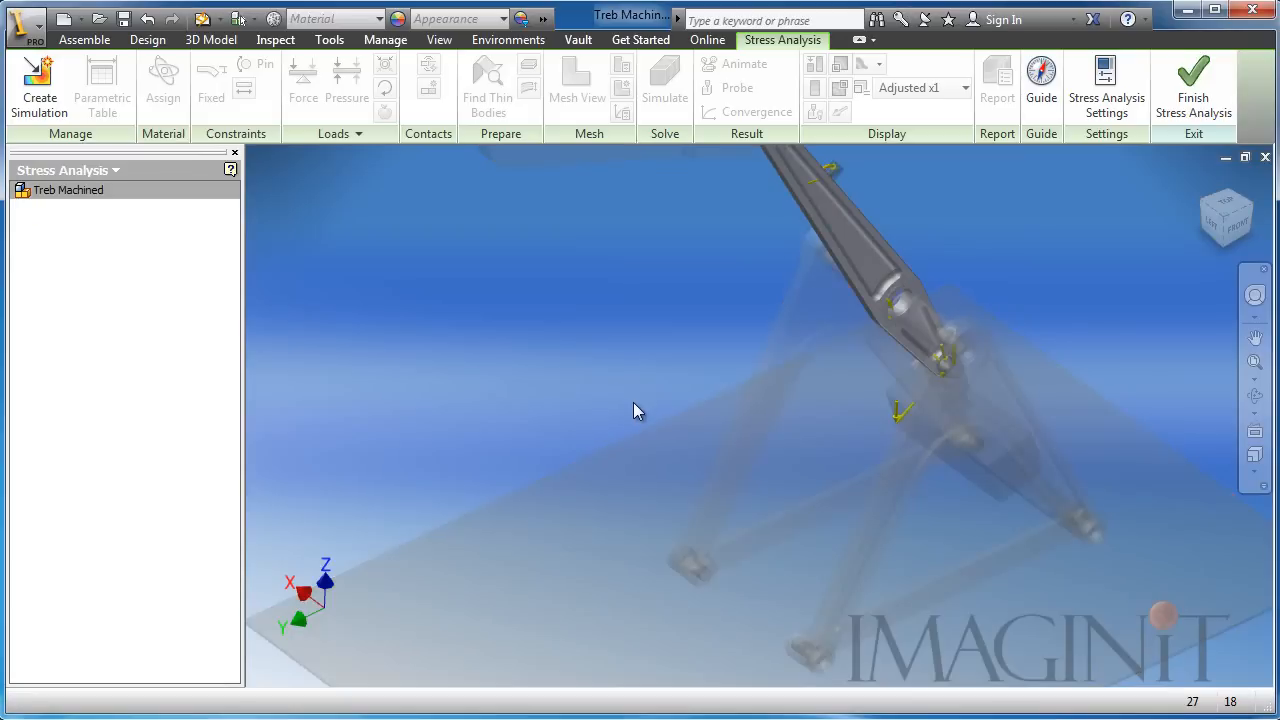
Examine the motion loads on the Treb Arm, including the remote forces and moments listed under Loads
{"action": "scroll", "coordinate": [642, 406], "scroll_direction": "down", "scroll_amount": 3}
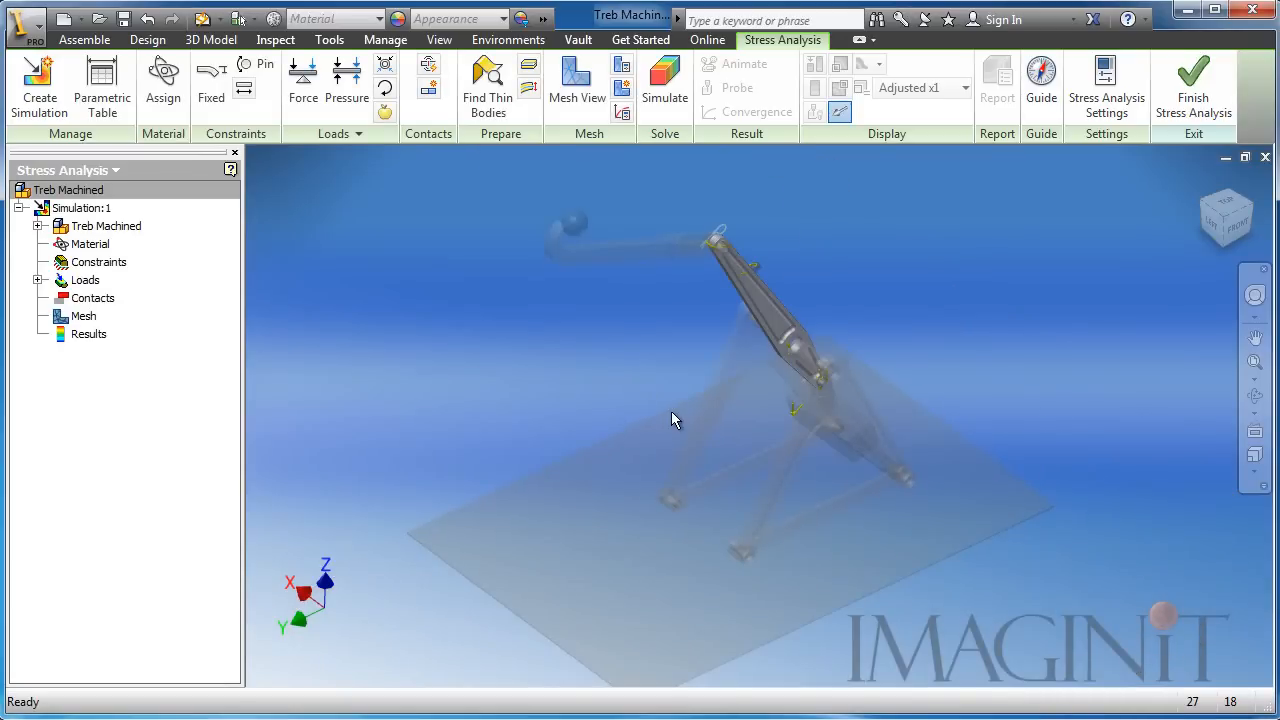
{"action": "middle_click_drag", "start_coordinate": [711, 403], "coordinate": [546, 400], "text": "shift"}
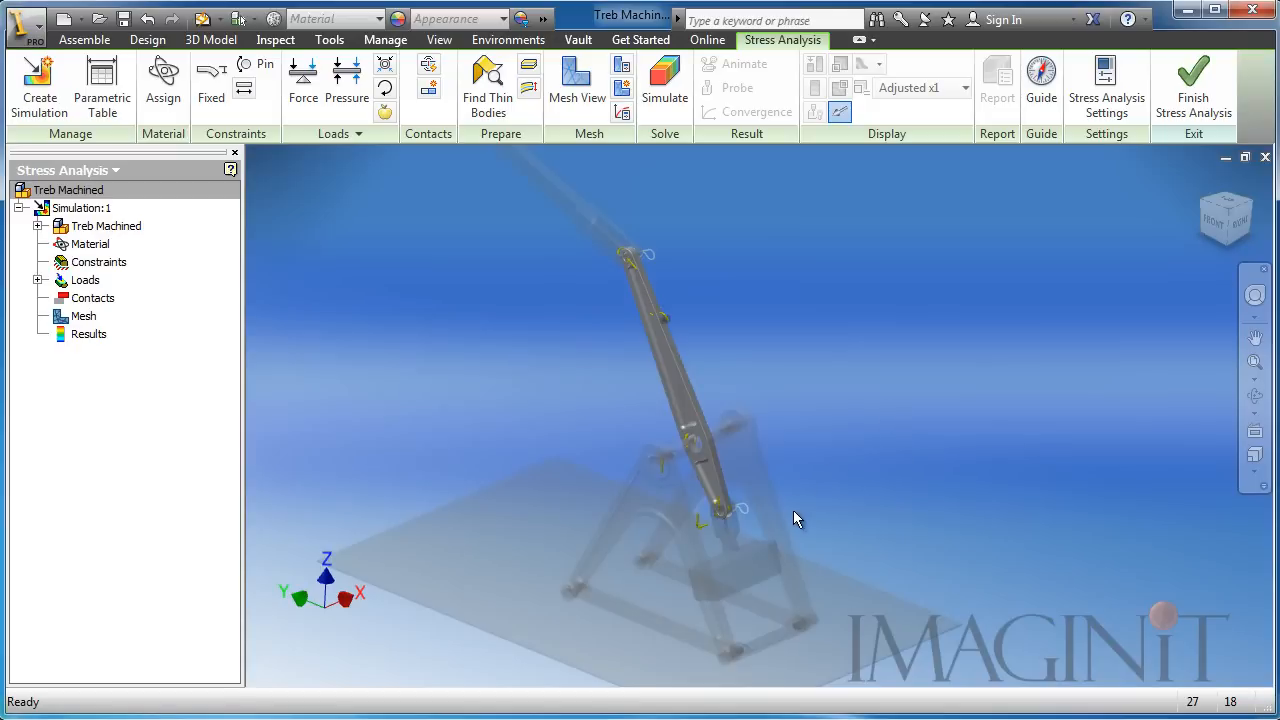
{"action": "scroll", "coordinate": [808, 506], "scroll_direction": "up", "scroll_amount": 5}
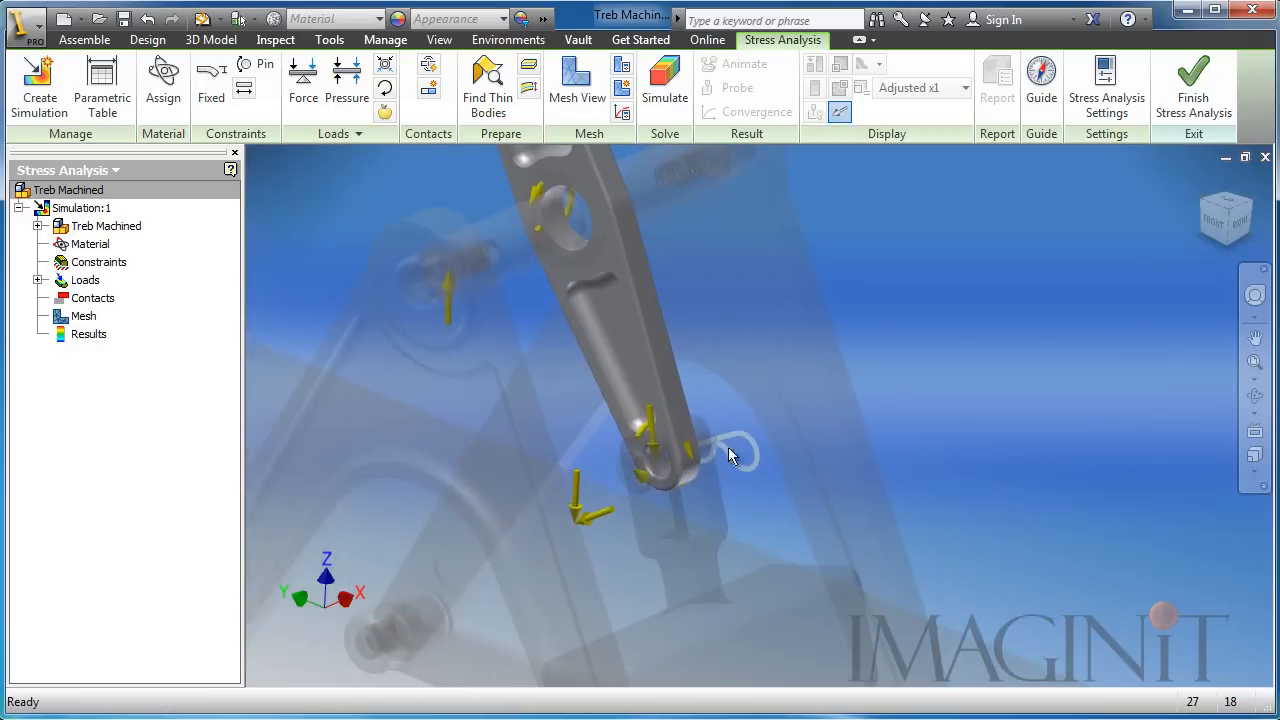
{"action": "scroll", "coordinate": [806, 505], "scroll_direction": "up", "scroll_amount": 5}
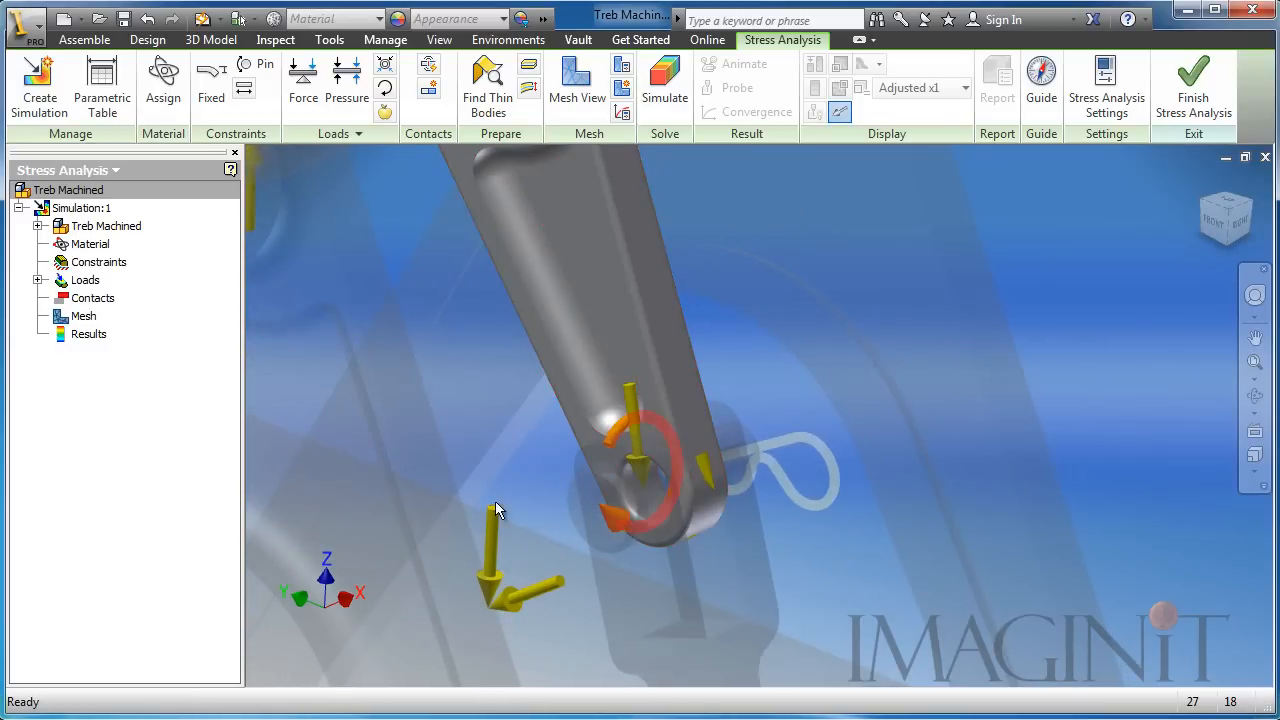
{"action": "scroll", "coordinate": [652, 544], "scroll_direction": "up", "scroll_amount": 5}
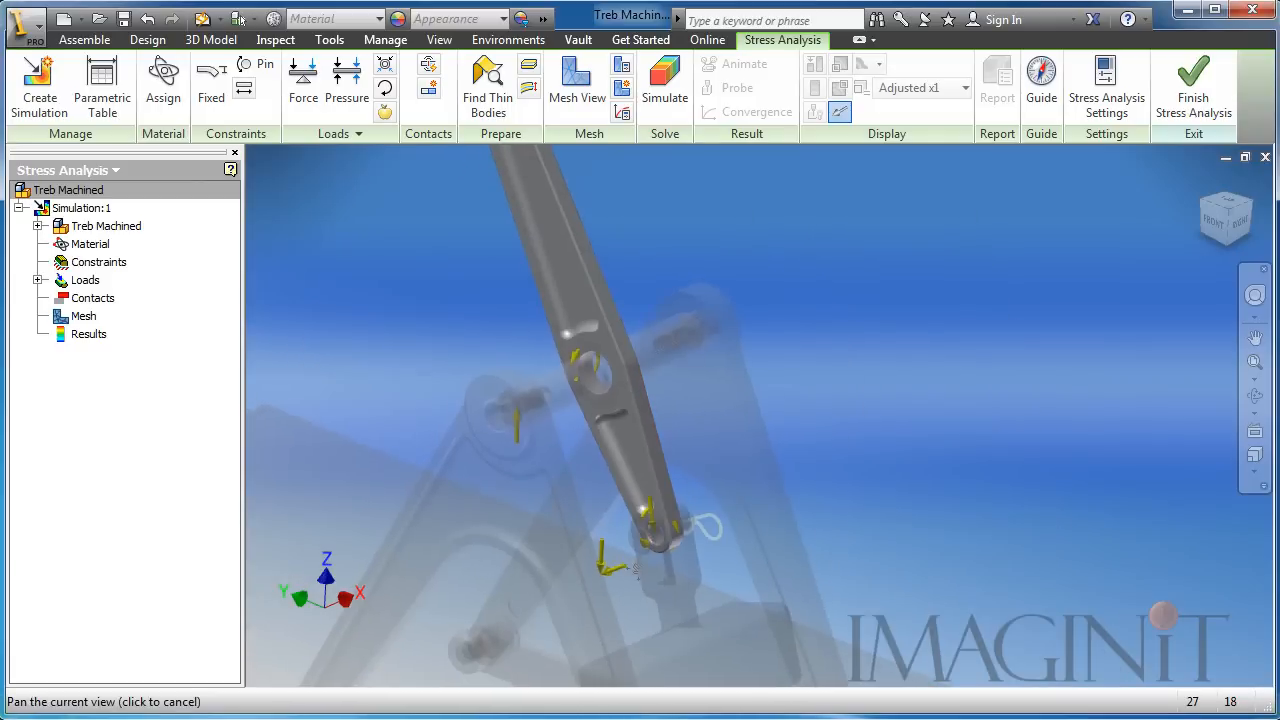
{"action": "left_click", "coordinate": [38, 280]}
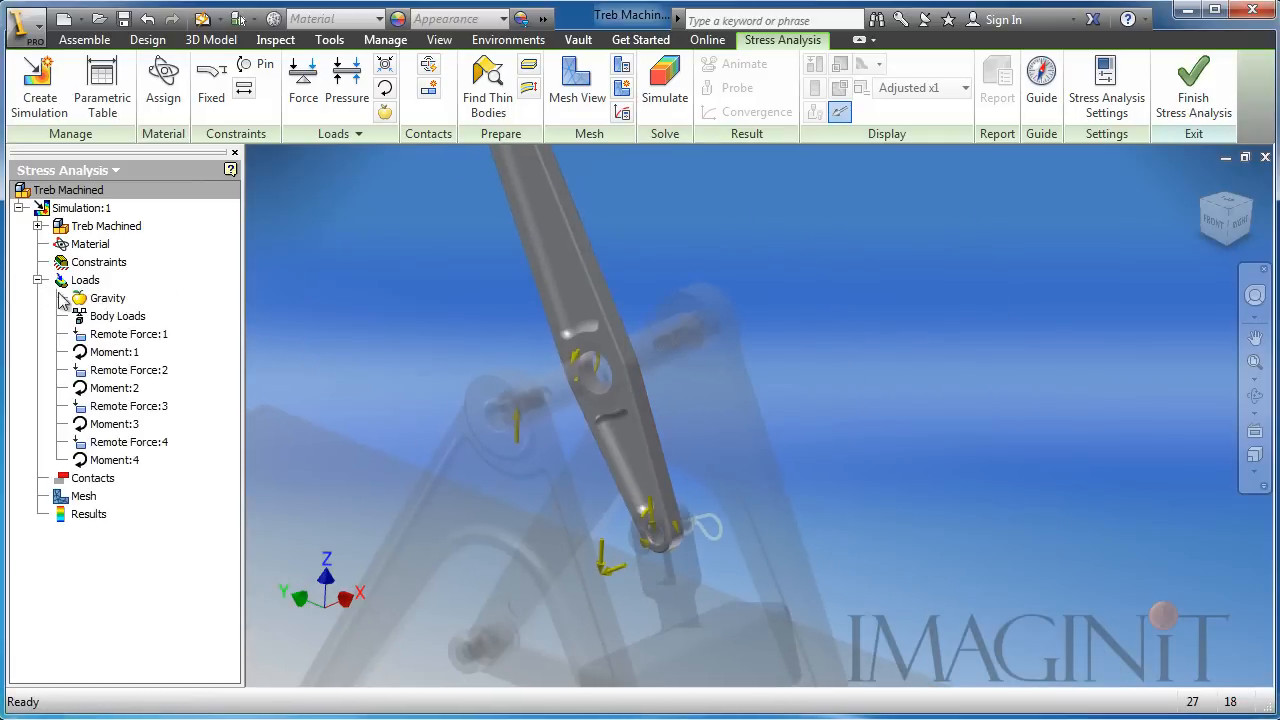
{"action": "left_click", "coordinate": [72, 282]}
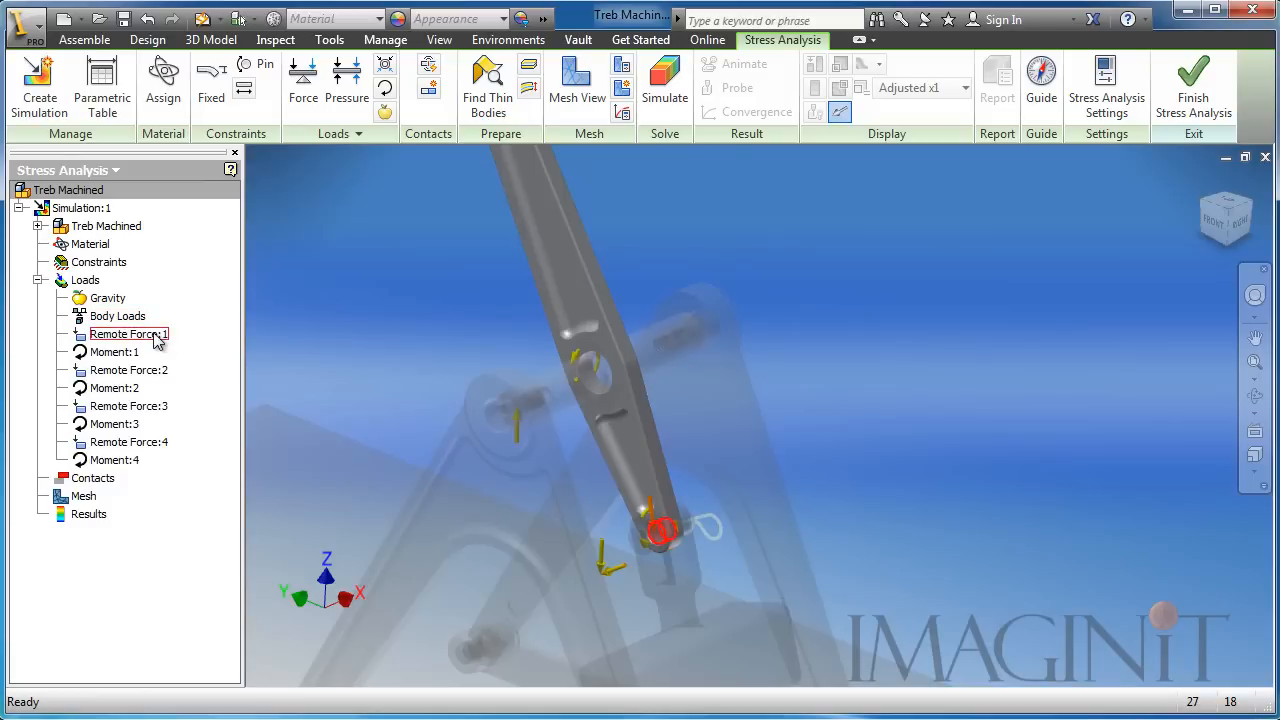
{"action": "middle_click_drag", "start_coordinate": [882, 440], "coordinate": [866, 489]}
{"action": "scroll", "coordinate": [949, 523], "scroll_direction": "up", "scroll_amount": 3}
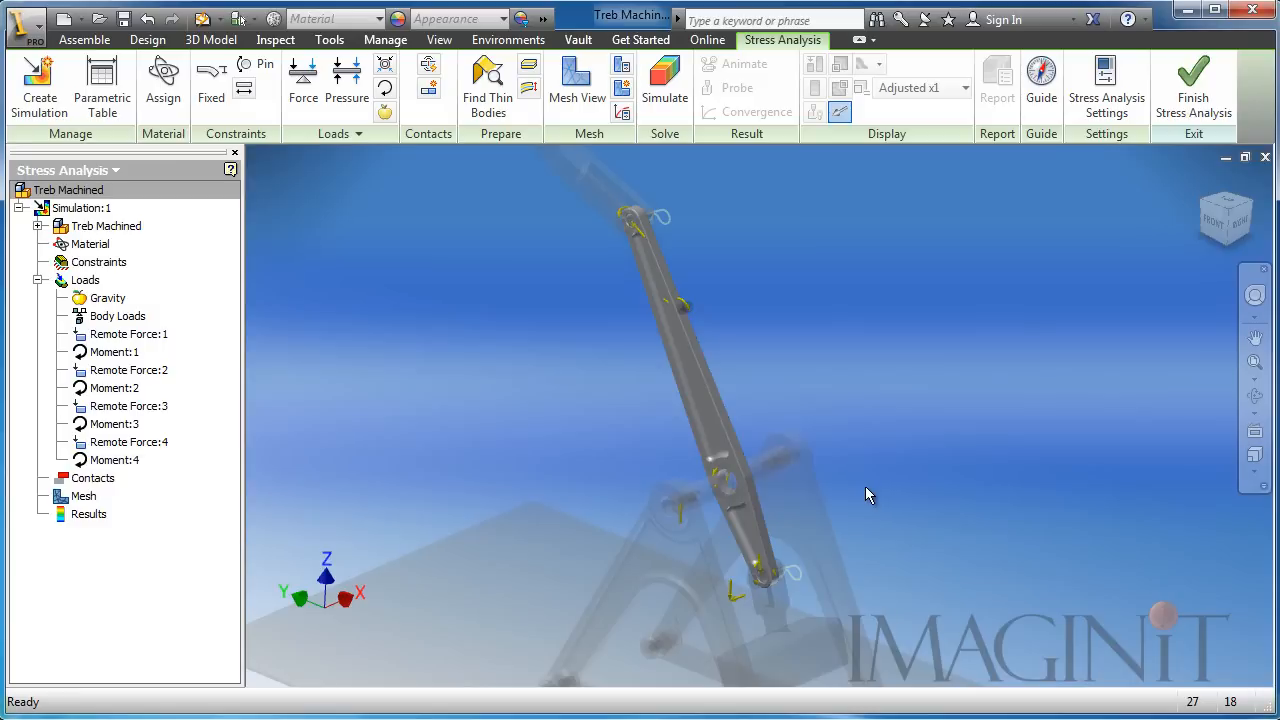
Run the stress simulation of the Treb Arm, accepting the pending geometry updates
{"action": "left_click", "coordinate": [662, 77]}
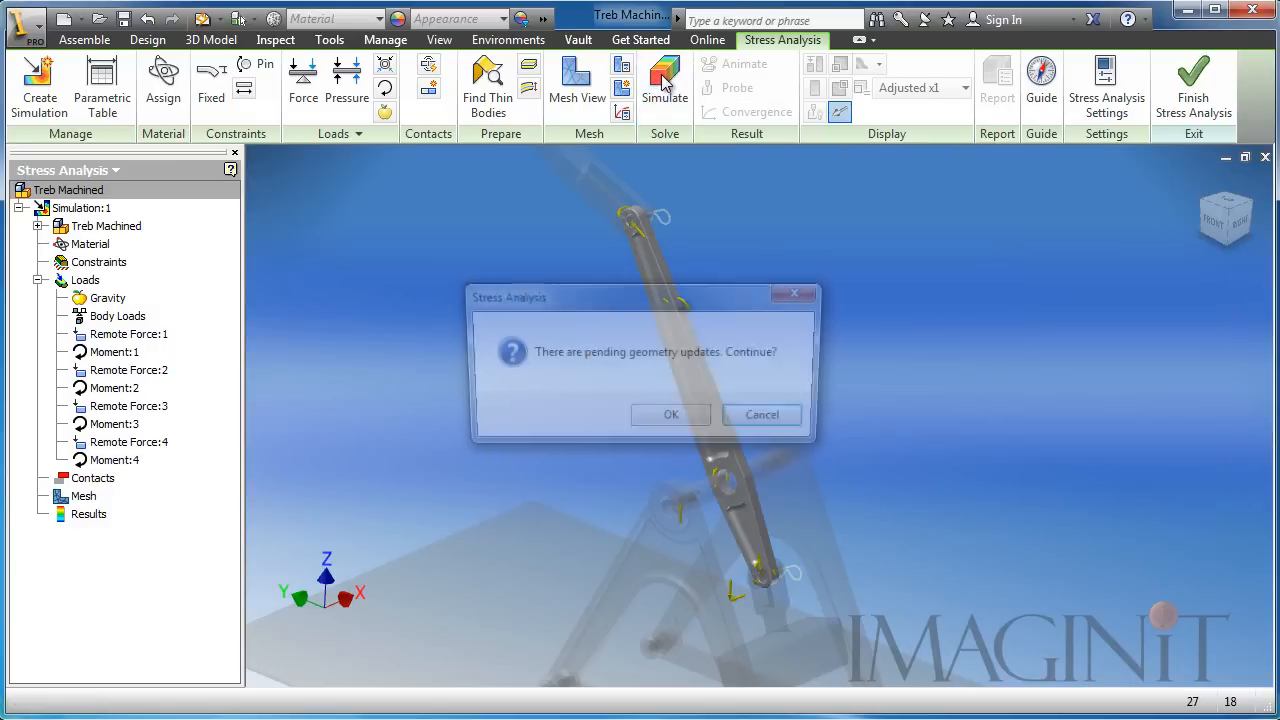
{"action": "left_click", "coordinate": [672, 418]}
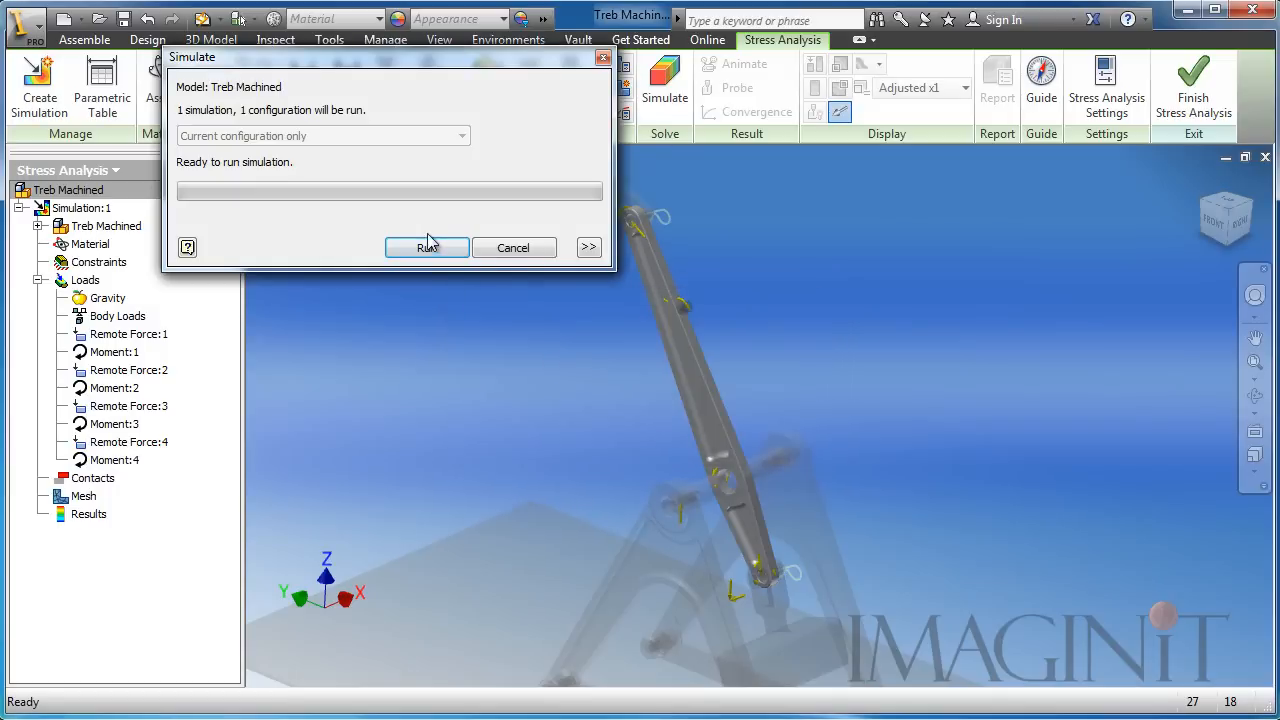
{"action": "left_click", "coordinate": [426, 246]}
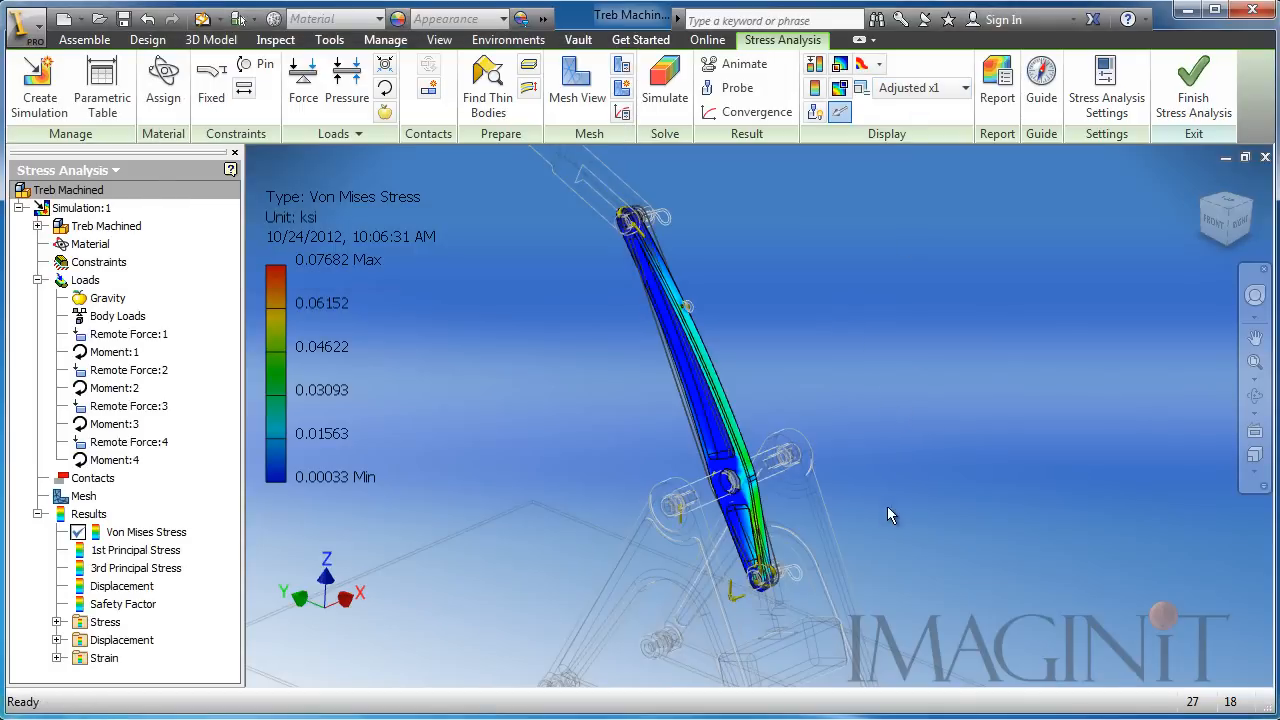
Inspect the deformed arm and set the displacement display scale to Actual
{"action": "middle_click_drag", "start_coordinate": [887, 506], "coordinate": [722, 450], "text": "shift"}
{"action": "scroll", "coordinate": [679, 546], "scroll_direction": "down", "scroll_amount": 4}
{"action": "scroll", "coordinate": [709, 533], "scroll_direction": "up", "scroll_amount": 4}
{"action": "middle_click_drag", "start_coordinate": [712, 278], "coordinate": [675, 370]}
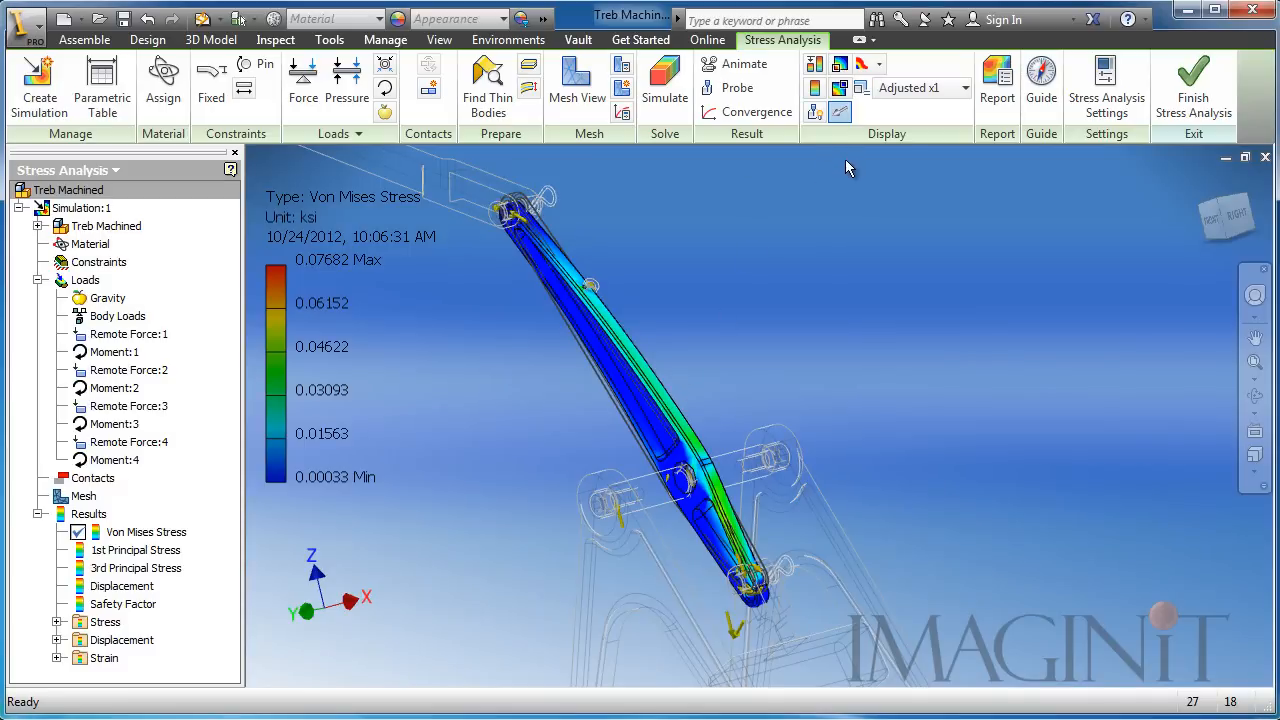
{"action": "left_click", "coordinate": [960, 88]}
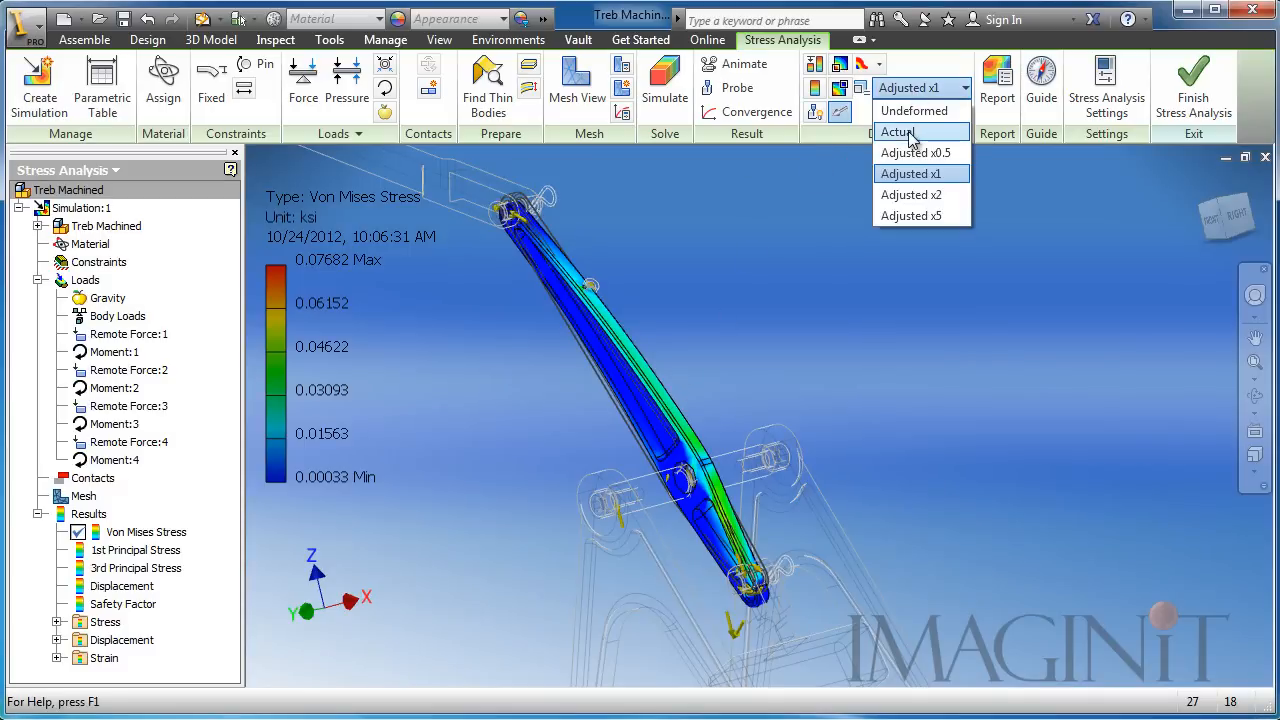
{"action": "left_click", "coordinate": [898, 132]}
Examine the Von Mises stress distribution along the arm, around the pivot hole and at the counterweight end
{"action": "mouse_move", "coordinate": [855, 523]}
{"action": "middle_mouse_down", "text": "shift"}
{"action": "mouse_move", "coordinate": [940, 538]}
{"action": "mouse_move", "coordinate": [781, 534]}
{"action": "mouse_move", "coordinate": [725, 518]}
{"action": "mouse_move", "coordinate": [843, 520]}
{"action": "mouse_move", "coordinate": [832, 530]}
{"action": "middle_mouse_up", "text": "shift"}
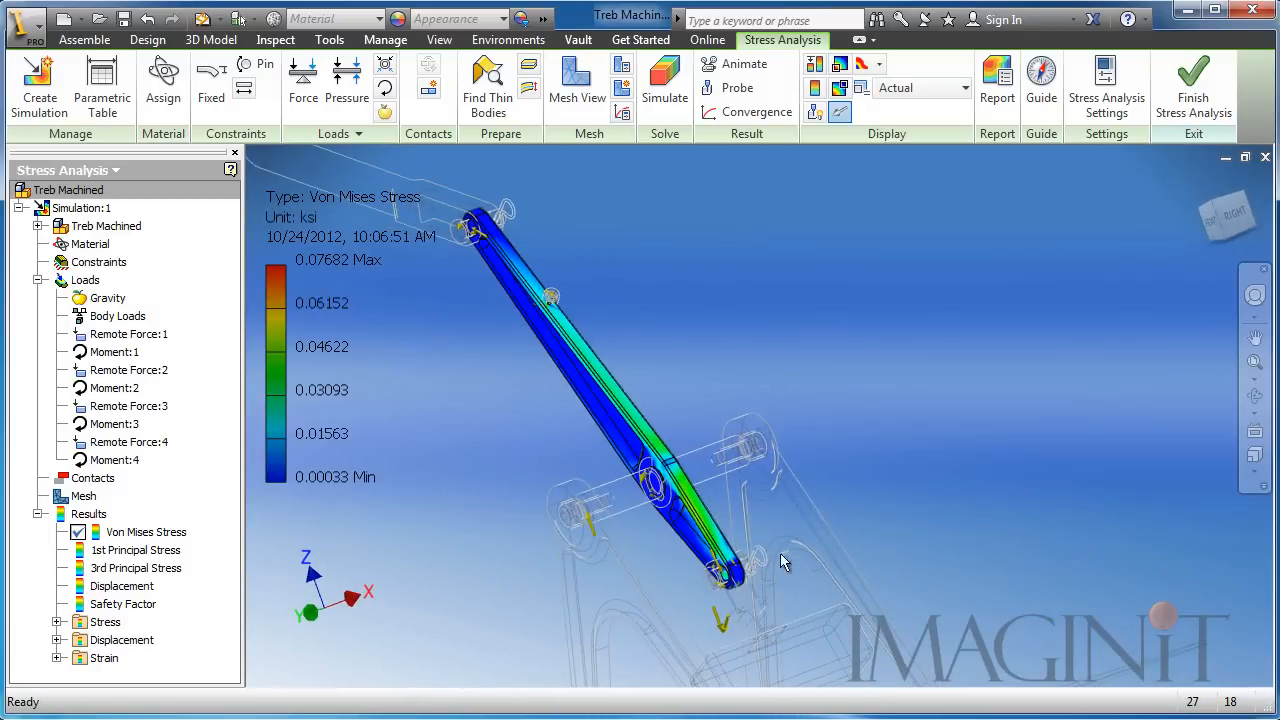
{"action": "scroll", "coordinate": [743, 587], "scroll_direction": "up", "scroll_amount": 5}
{"action": "scroll", "coordinate": [733, 588], "scroll_direction": "down", "scroll_amount": 5}
{"action": "middle_click_drag", "start_coordinate": [706, 571], "coordinate": [753, 560], "text": "shift"}
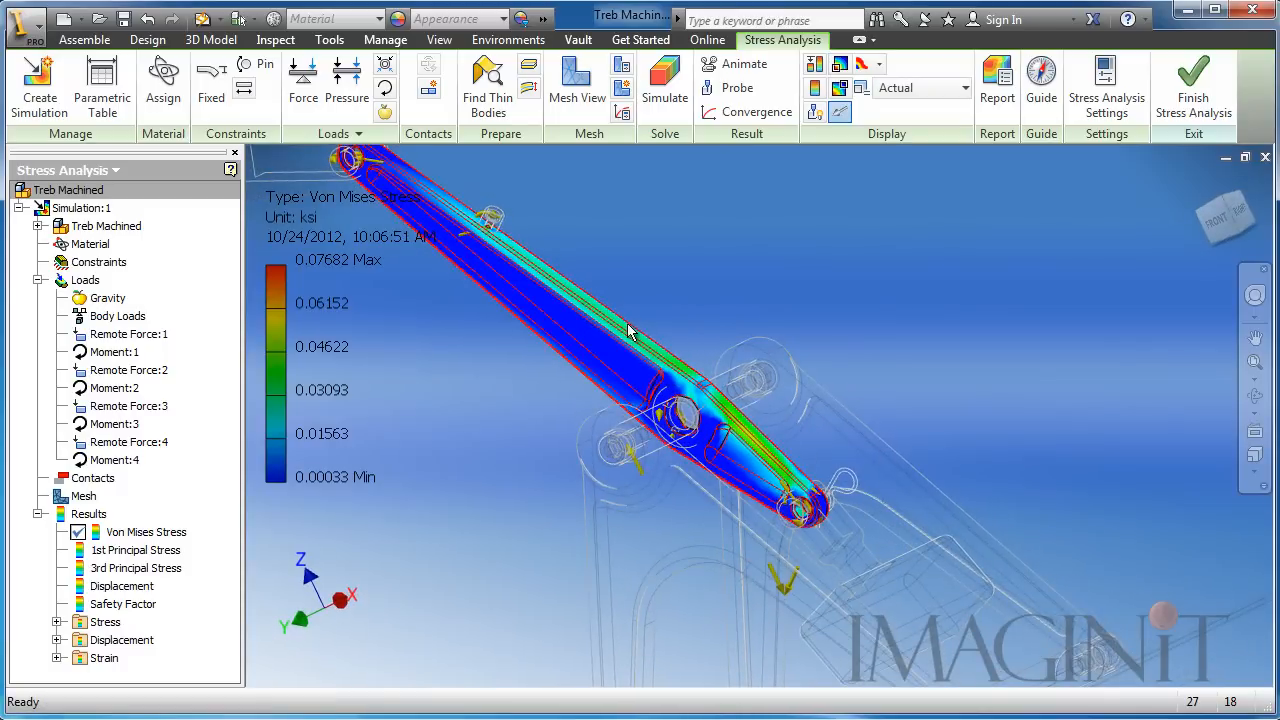
{"action": "scroll", "coordinate": [629, 331], "scroll_direction": "up", "scroll_amount": 3}
{"action": "scroll", "coordinate": [660, 356], "scroll_direction": "down", "scroll_amount": 3}
{"action": "middle_click_drag", "start_coordinate": [755, 423], "coordinate": [720, 443]}
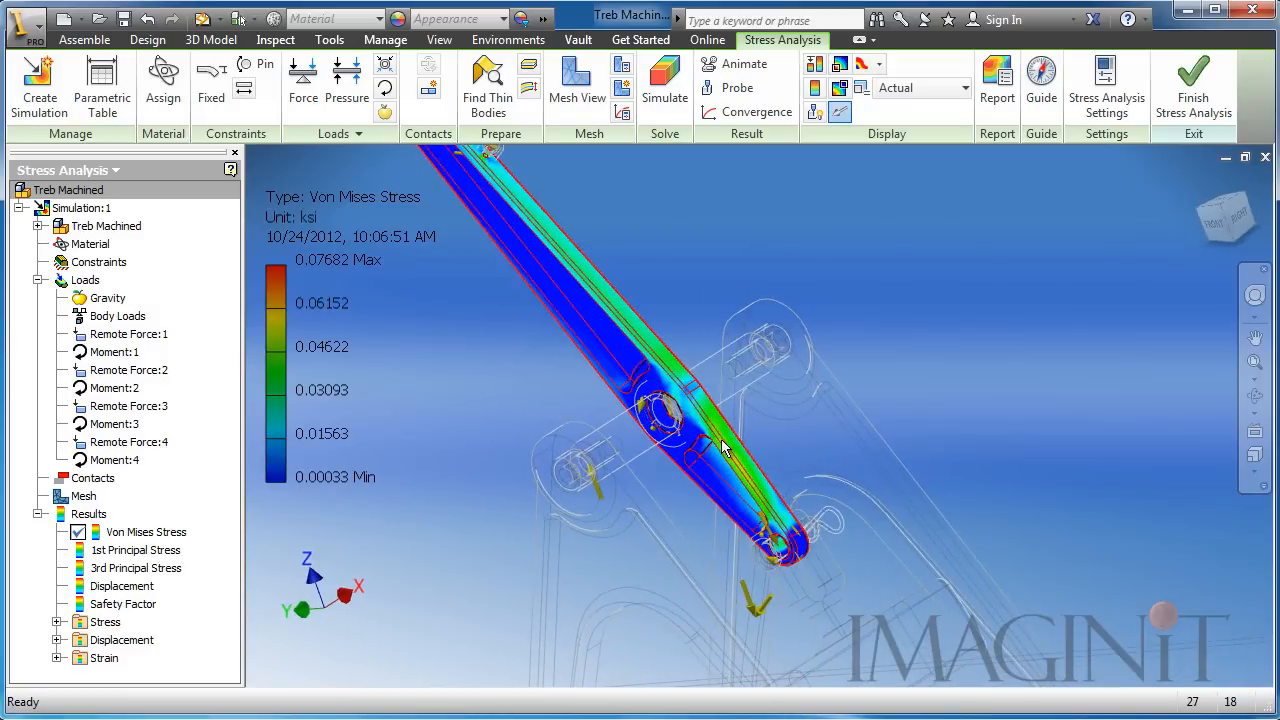
{"action": "middle_click_drag", "start_coordinate": [634, 302], "coordinate": [680, 340]}
{"action": "scroll", "coordinate": [675, 366], "scroll_direction": "down", "scroll_amount": 3}
{"action": "middle_click_drag", "start_coordinate": [809, 435], "coordinate": [818, 469], "text": "shift"}
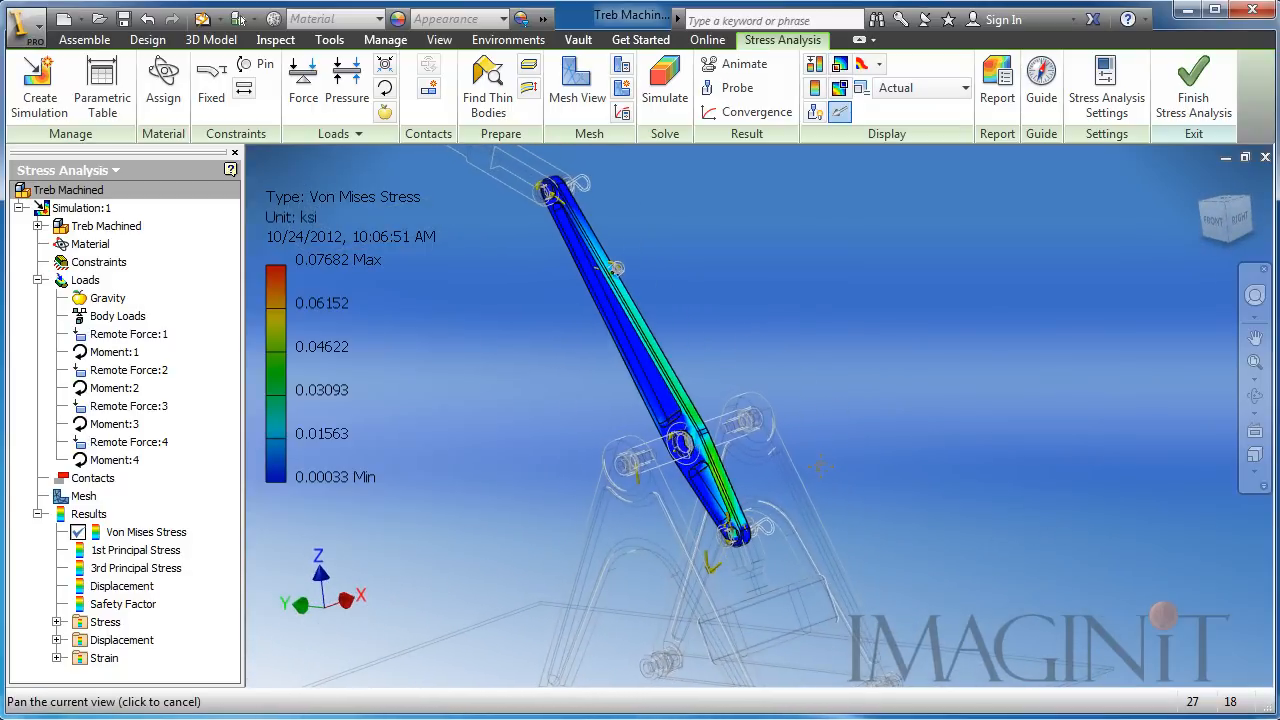
Display the Safety Factor result on the arm and mark its minimum value
{"action": "double_click", "coordinate": [123, 604]}
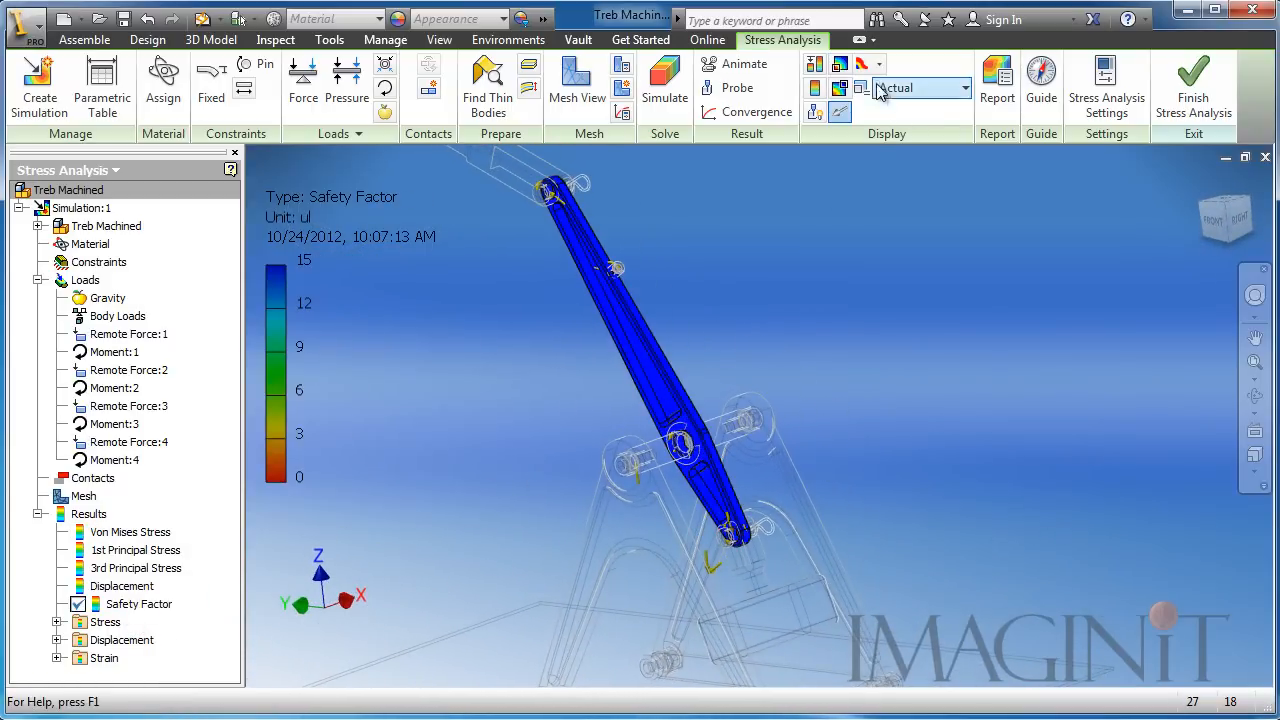
{"action": "left_click", "coordinate": [839, 87]}
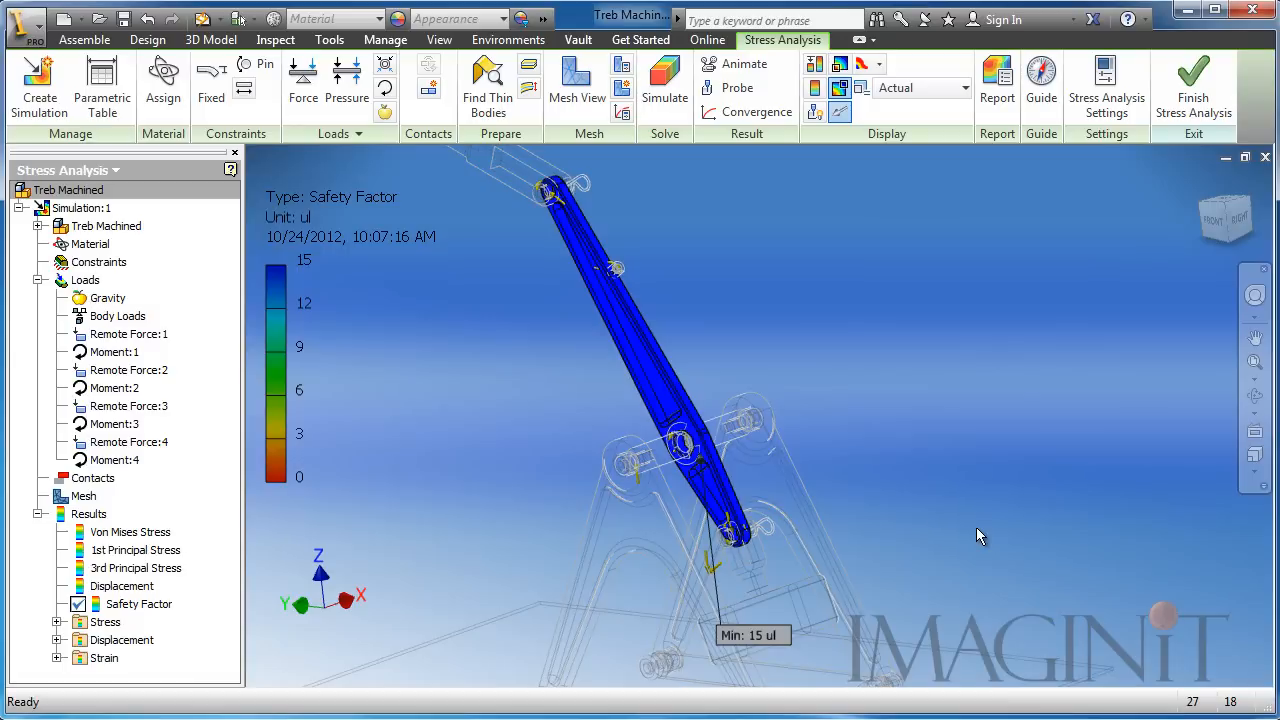
{"action": "middle_click_drag", "start_coordinate": [796, 391], "coordinate": [808, 414]}
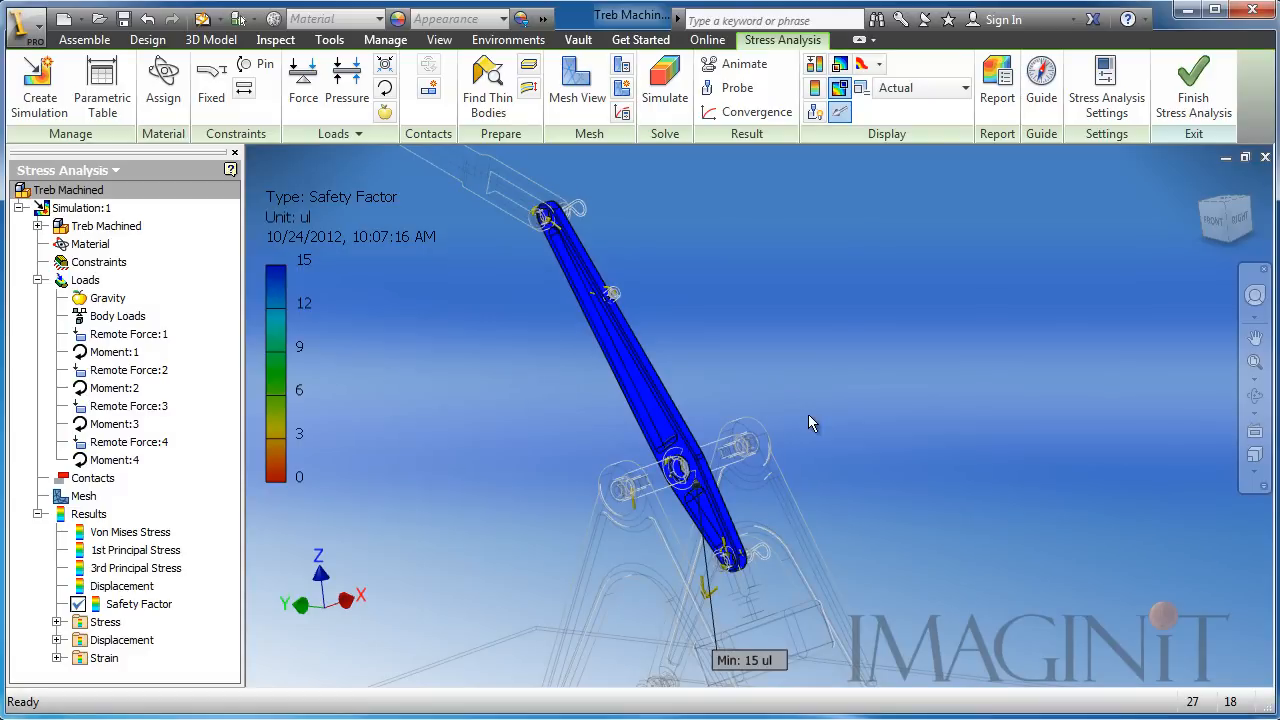
Generate a complete stress analysis report, overwriting the existing file Treb Machined Stress Analysis Report 10_22_2012.html
{"action": "left_click", "coordinate": [997, 88]}
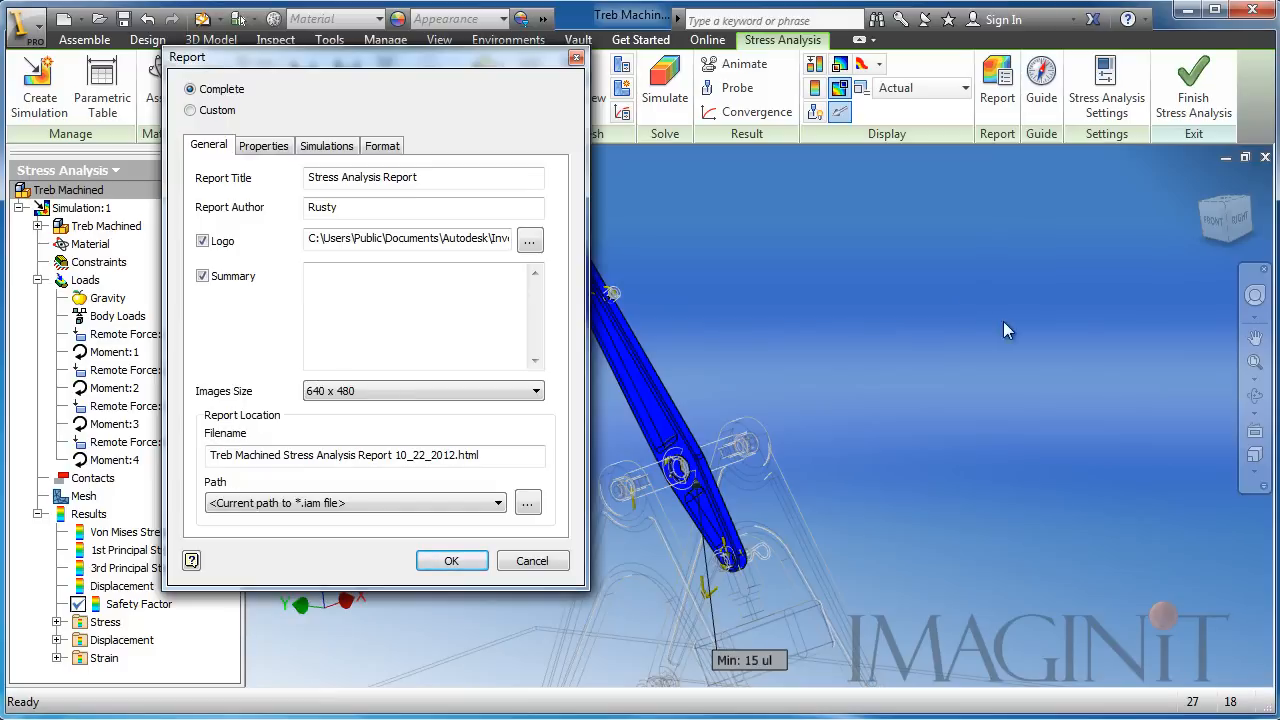
{"action": "left_click", "coordinate": [456, 563]}
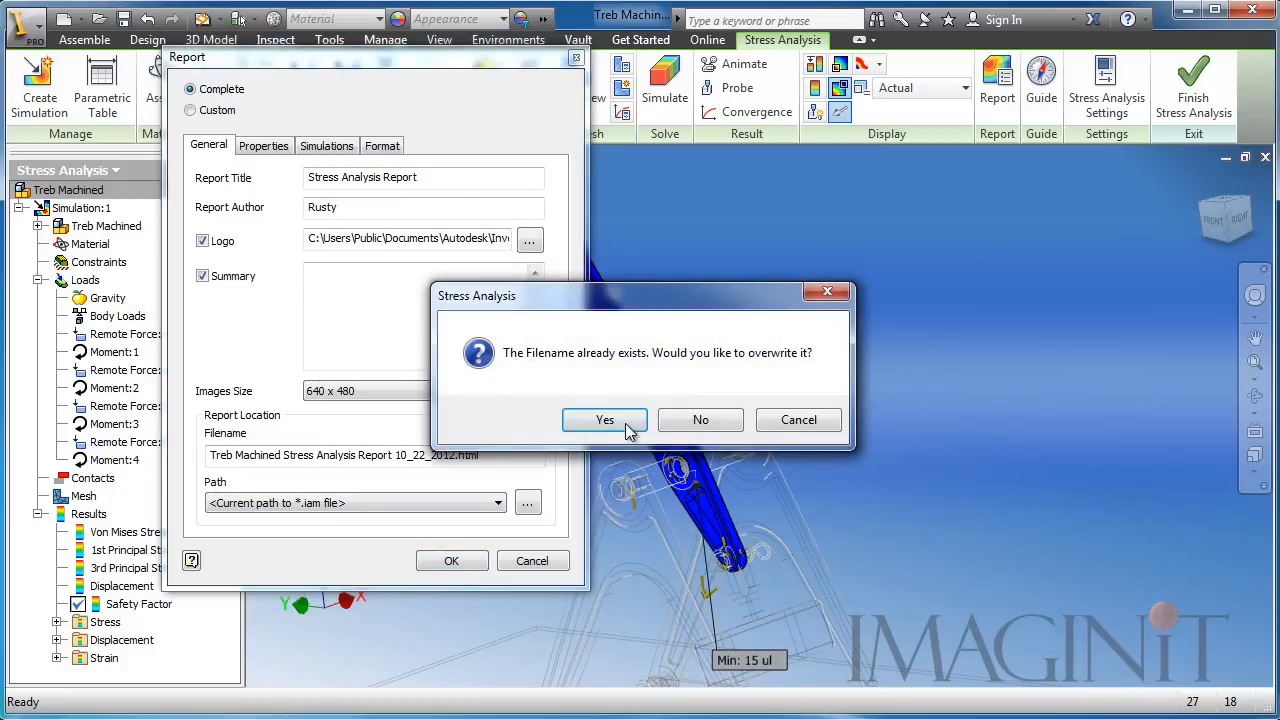
{"action": "left_click", "coordinate": [627, 426]}
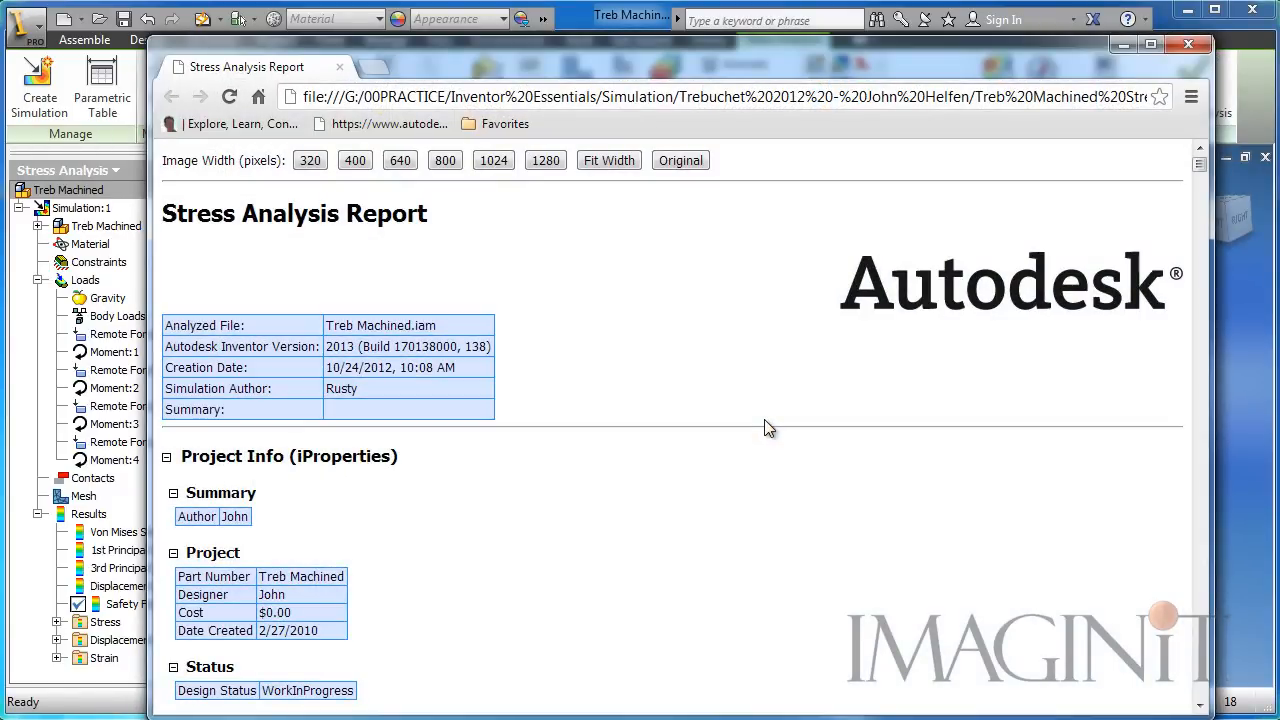
Review the report's project information, physical properties, Simulation:1 settings, mesh settings and material data
{"action": "left_click_drag", "start_coordinate": [664, 60], "coordinate": [640, 45]}
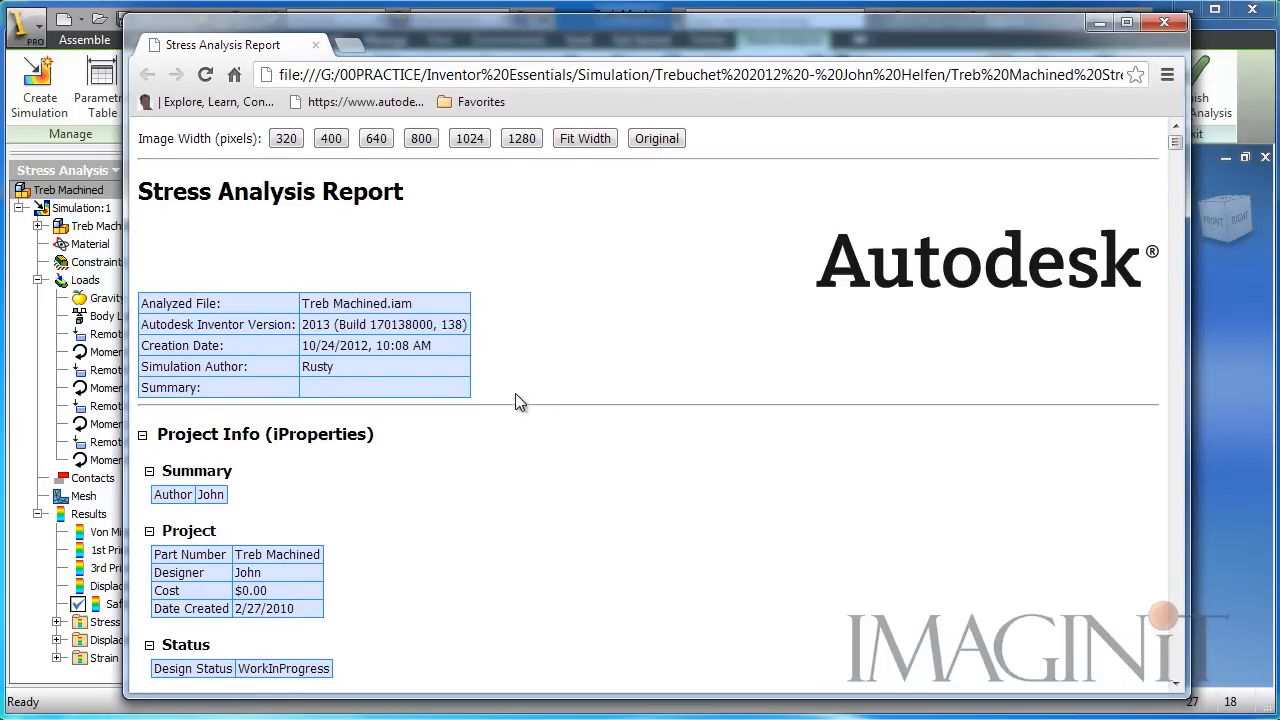
{"action": "scroll", "coordinate": [512, 368], "scroll_direction": "down", "scroll_amount": 2}
{"action": "scroll", "coordinate": [513, 368], "scroll_direction": "up", "scroll_amount": 2}
{"action": "scroll", "coordinate": [497, 342], "scroll_direction": "down", "scroll_amount": 2}
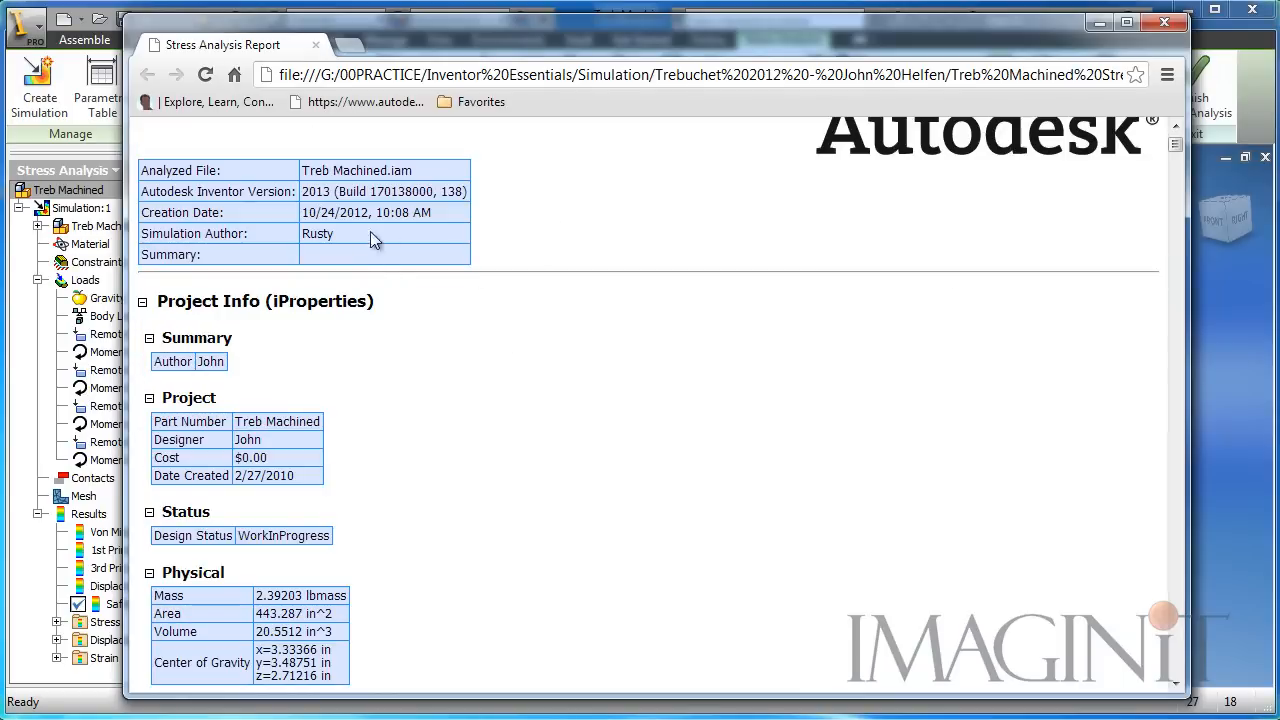
{"action": "scroll", "coordinate": [445, 383], "scroll_direction": "down", "scroll_amount": 1}
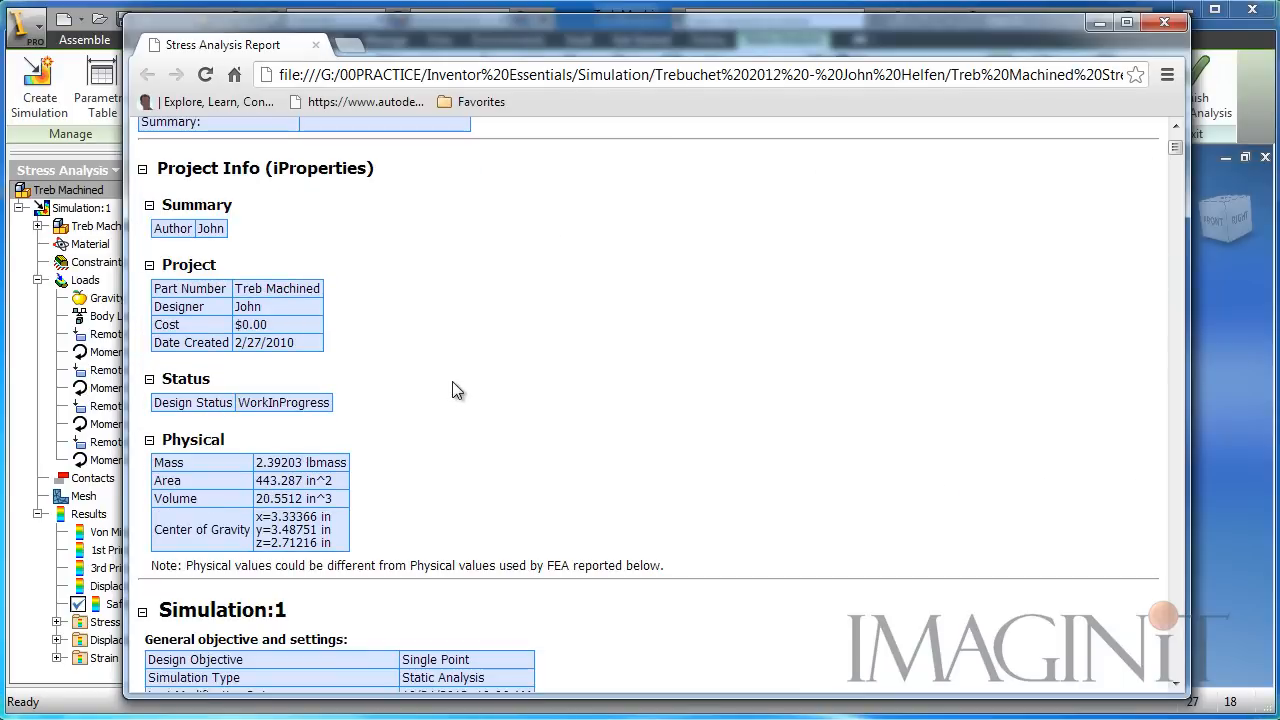
{"action": "scroll", "coordinate": [456, 380], "scroll_direction": "down", "scroll_amount": 1}
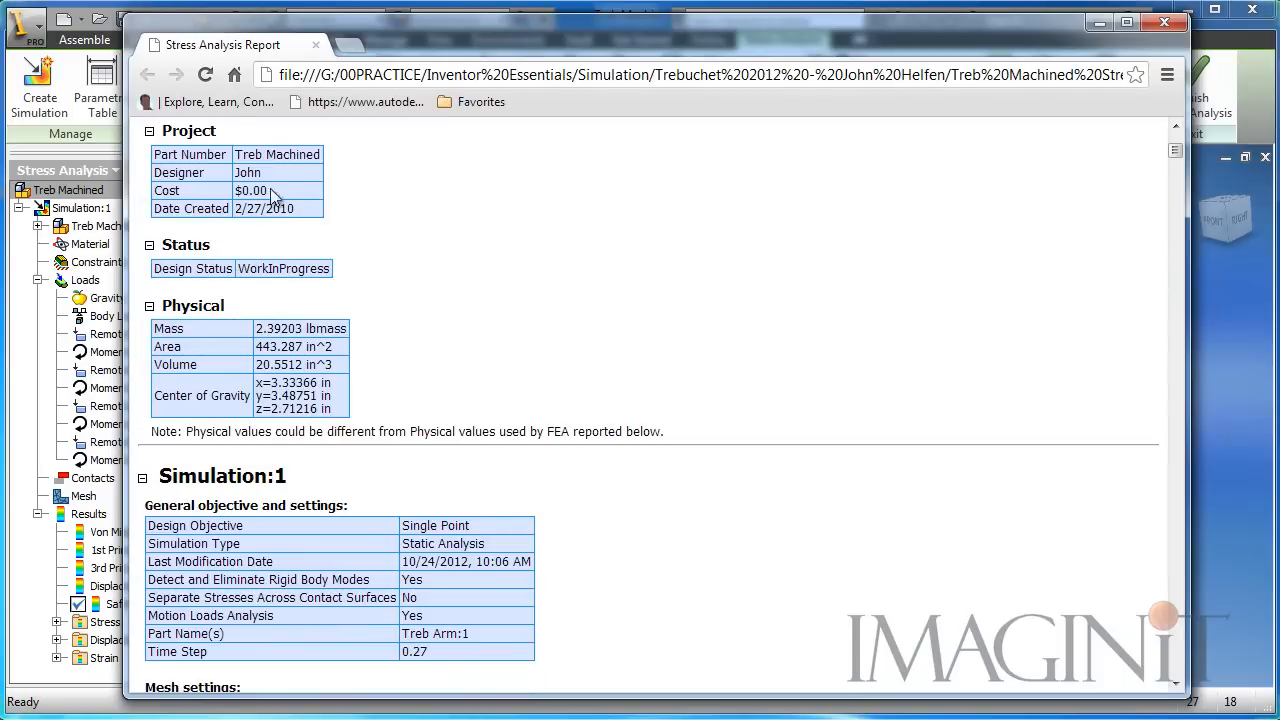
{"action": "scroll", "coordinate": [452, 330], "scroll_direction": "down", "scroll_amount": 1}
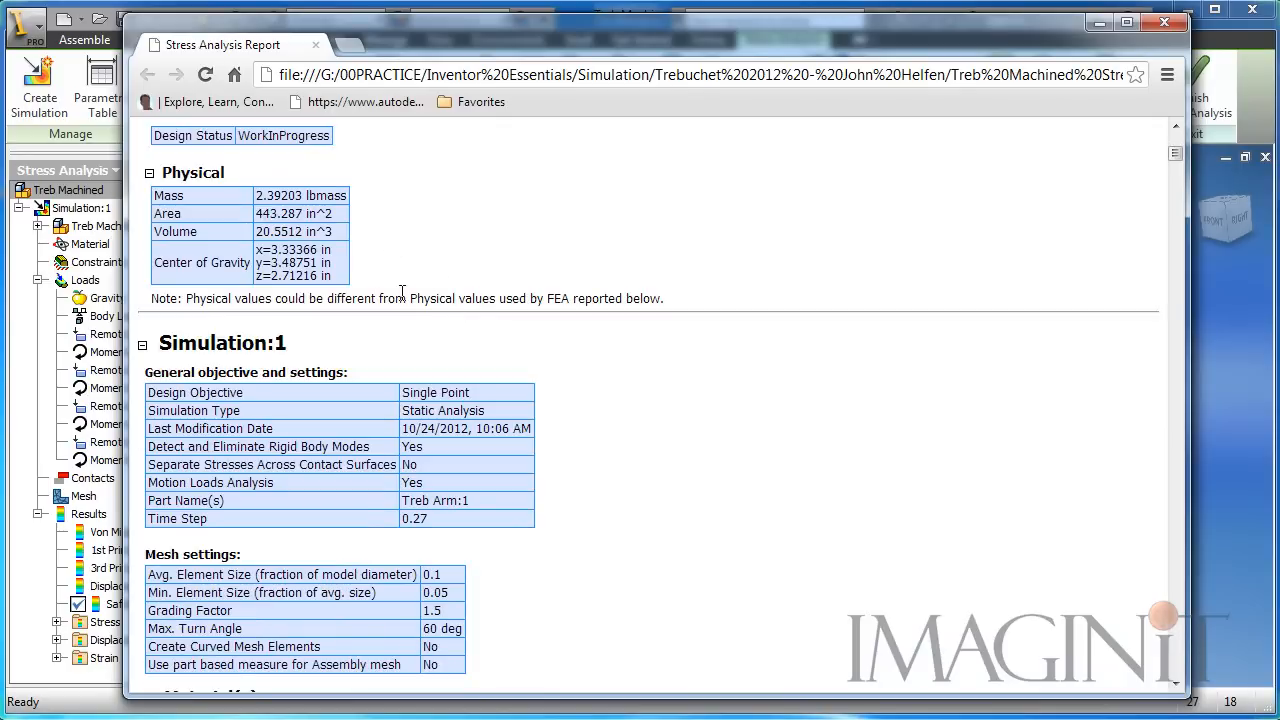
{"action": "scroll", "coordinate": [592, 418], "scroll_direction": "down", "scroll_amount": 2}
{"action": "scroll", "coordinate": [580, 368], "scroll_direction": "down", "scroll_amount": 1}
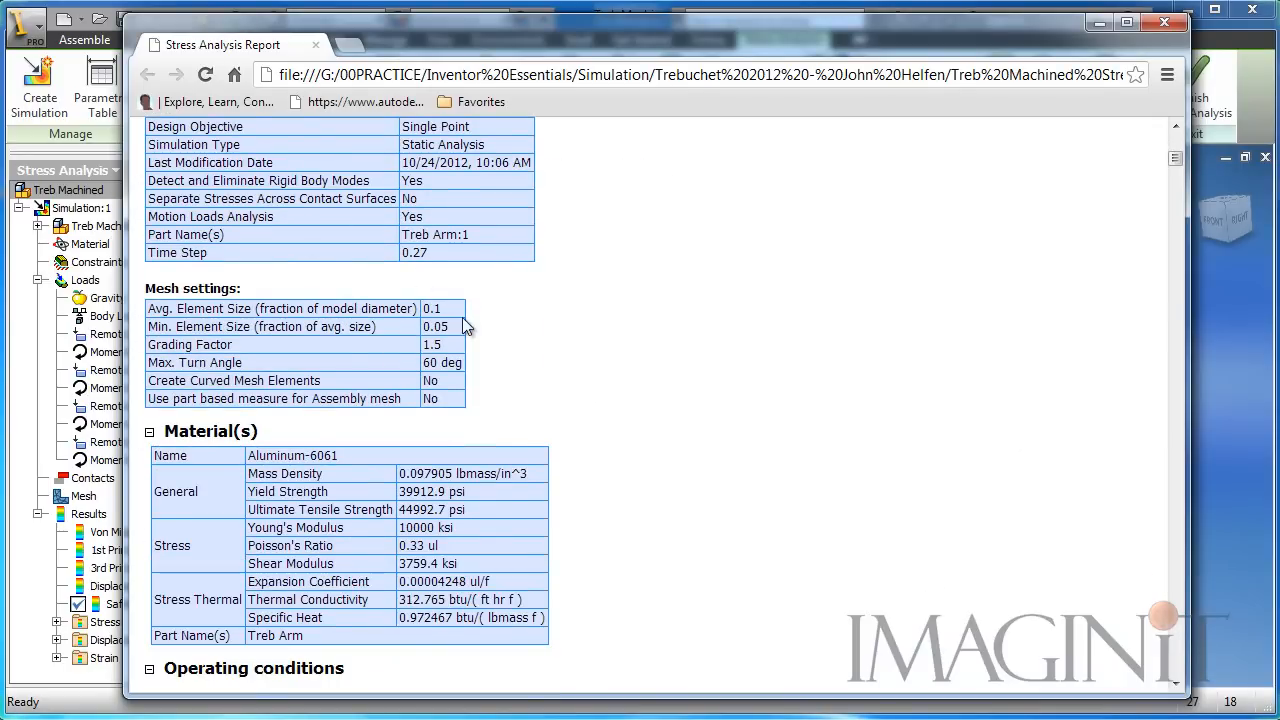
{"action": "scroll", "coordinate": [368, 254], "scroll_direction": "up", "scroll_amount": 1}
{"action": "scroll", "coordinate": [560, 468], "scroll_direction": "down", "scroll_amount": 1}
Examine the report's operating conditions, covering gravity, body loads, remote forces and moments with their selected faces
{"action": "scroll", "coordinate": [541, 496], "scroll_direction": "down", "scroll_amount": 3}
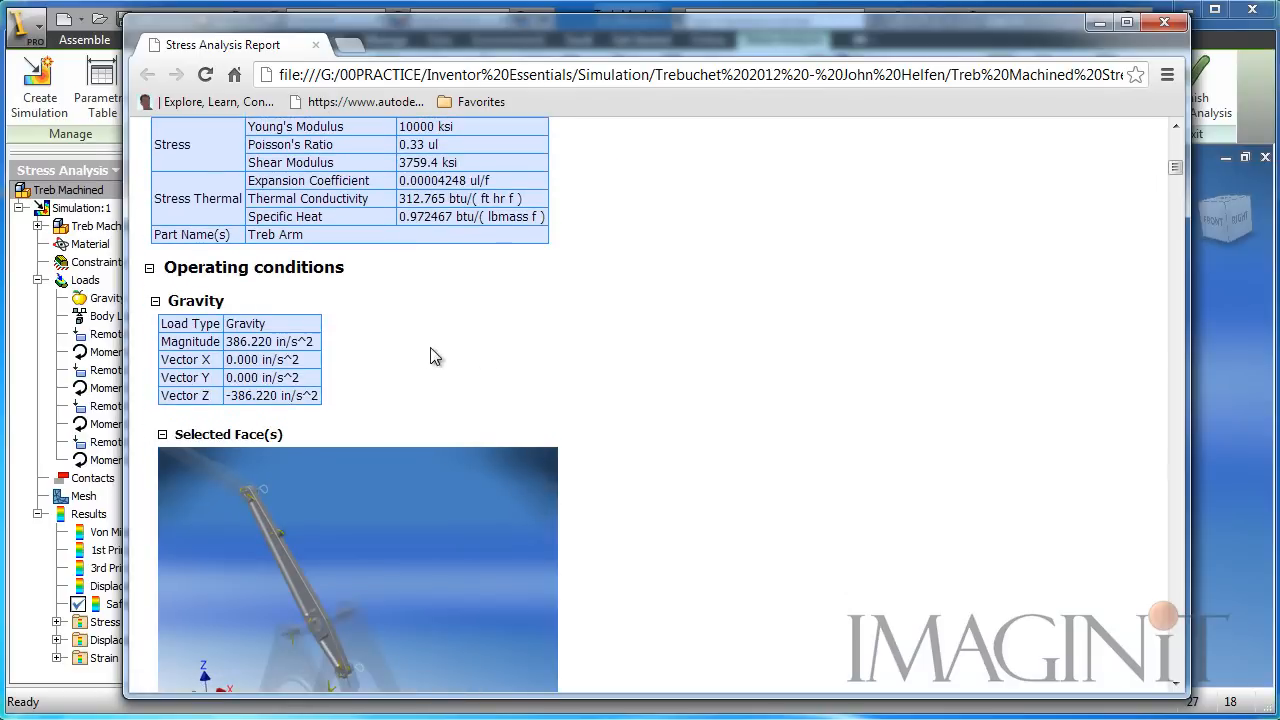
{"action": "scroll", "coordinate": [614, 403], "scroll_direction": "down", "scroll_amount": 5}
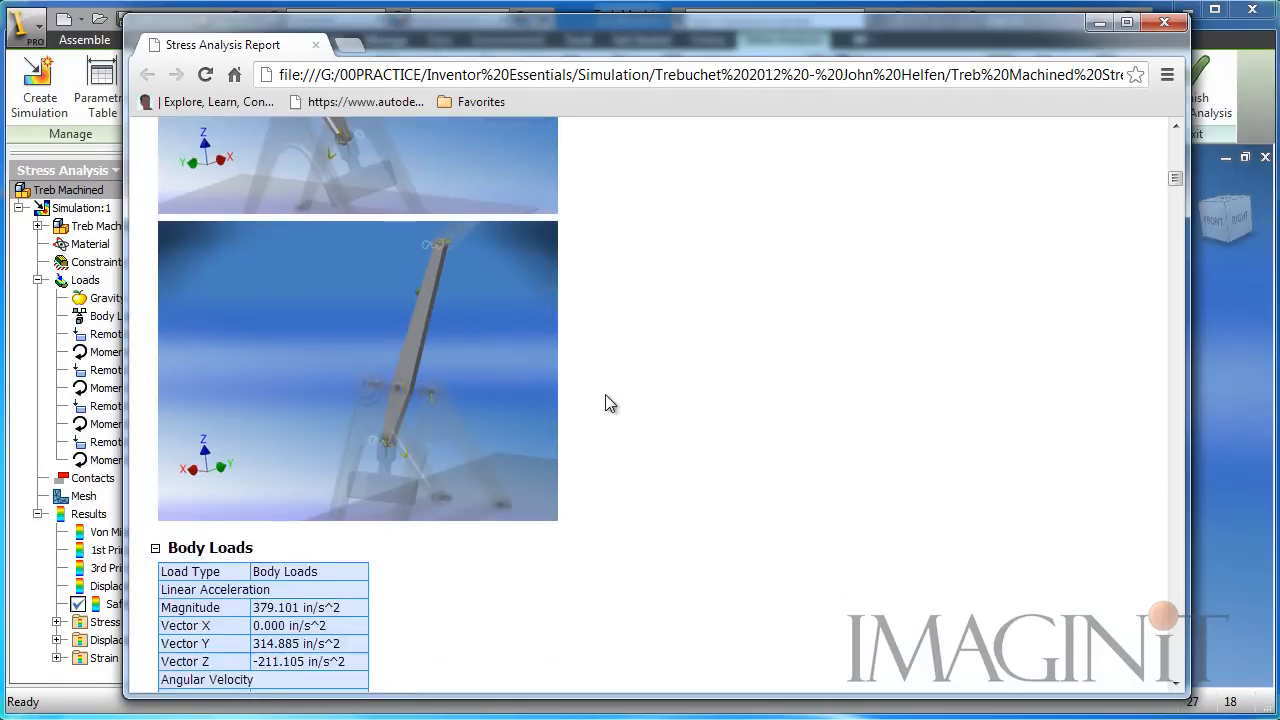
{"action": "scroll", "coordinate": [605, 394], "scroll_direction": "down", "scroll_amount": 10}
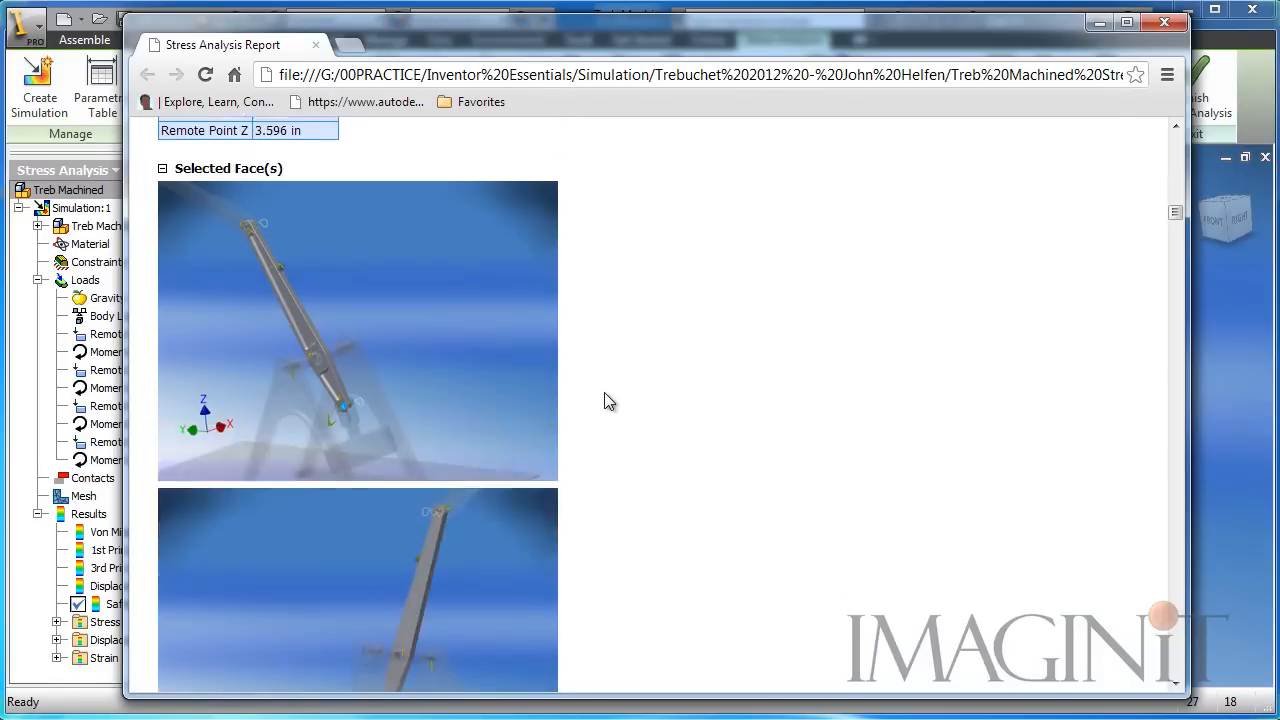
{"action": "scroll", "coordinate": [608, 400], "scroll_direction": "down", "scroll_amount": 6}
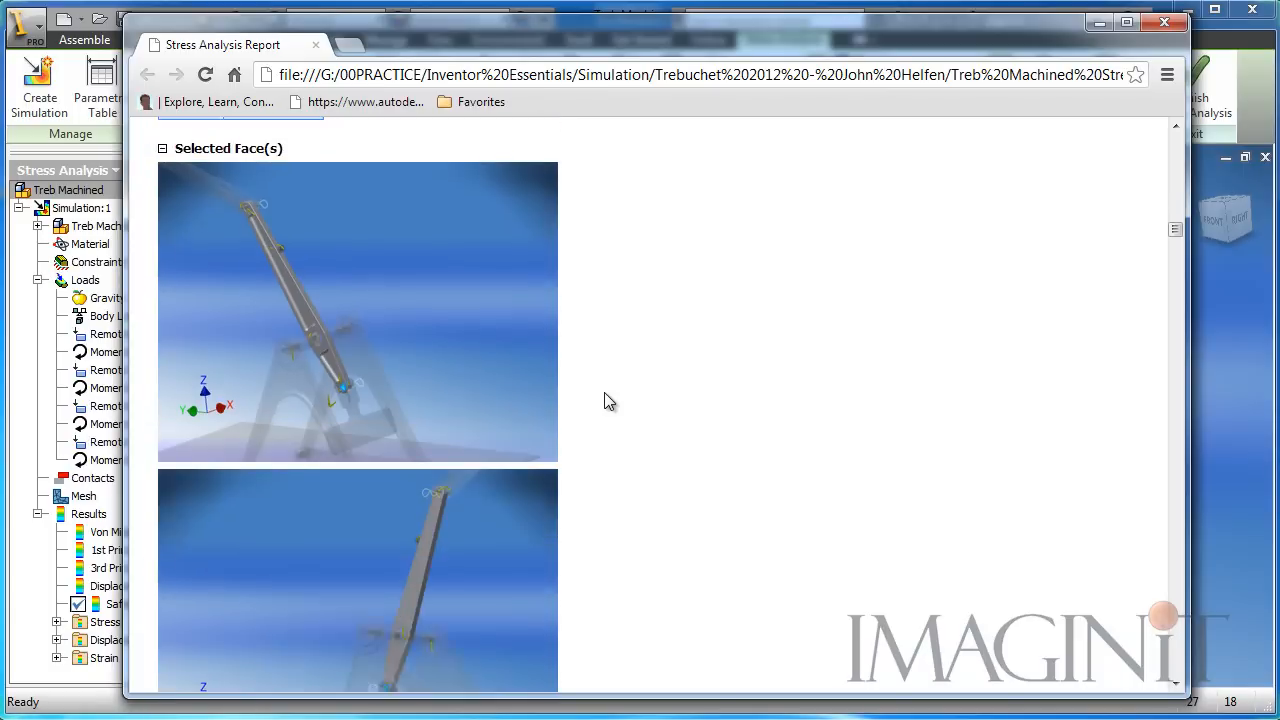
{"action": "scroll", "coordinate": [606, 400], "scroll_direction": "down", "scroll_amount": 6}
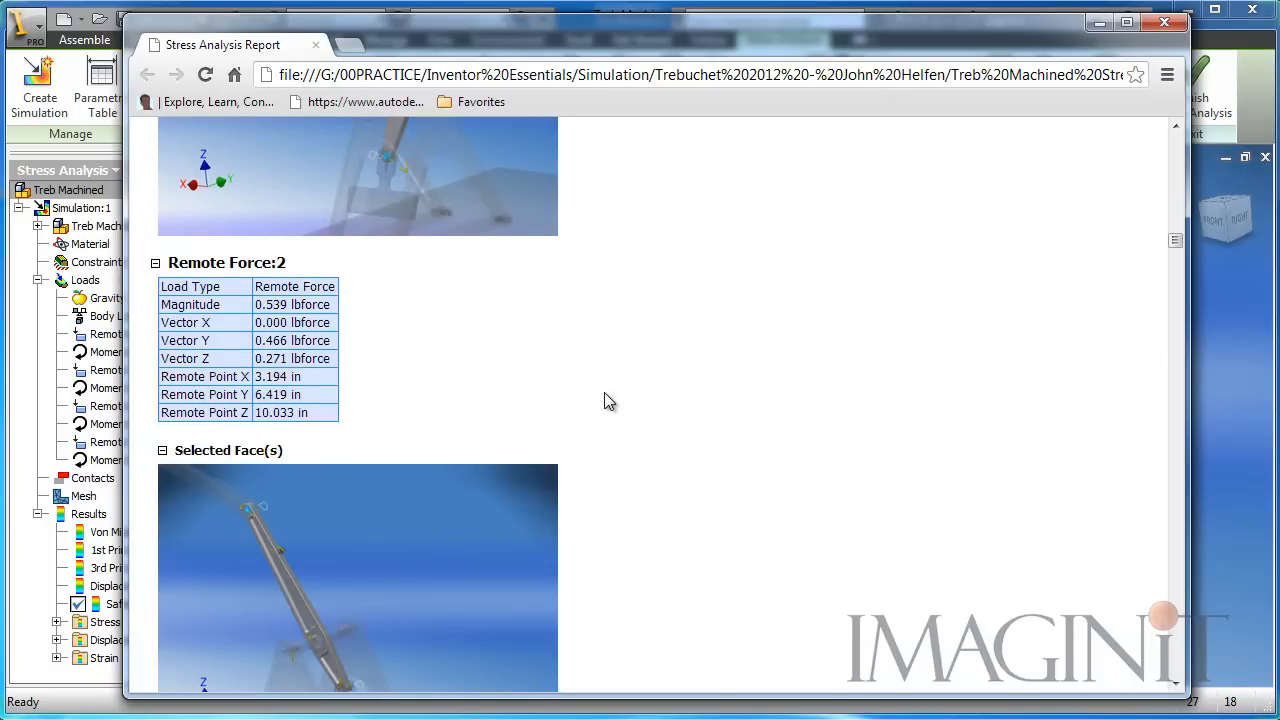
{"action": "scroll", "coordinate": [604, 391], "scroll_direction": "down", "scroll_amount": 6}
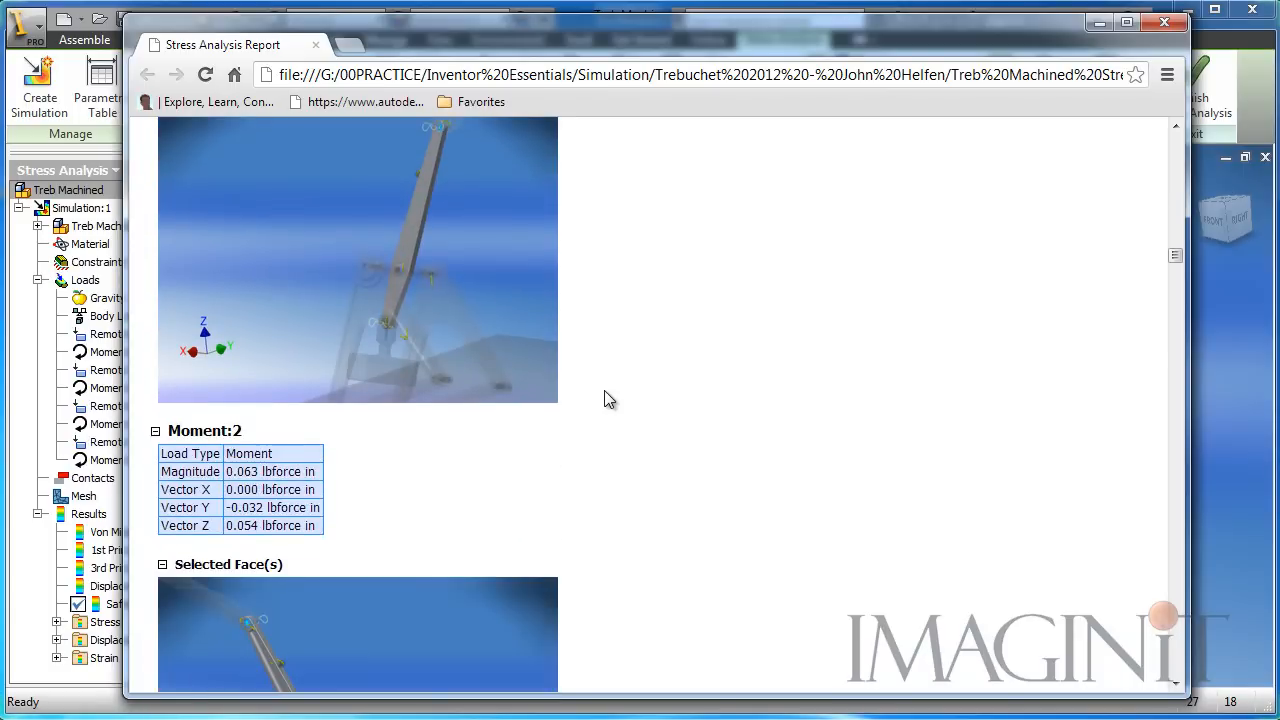
{"action": "scroll", "coordinate": [604, 398], "scroll_direction": "down", "scroll_amount": 6}
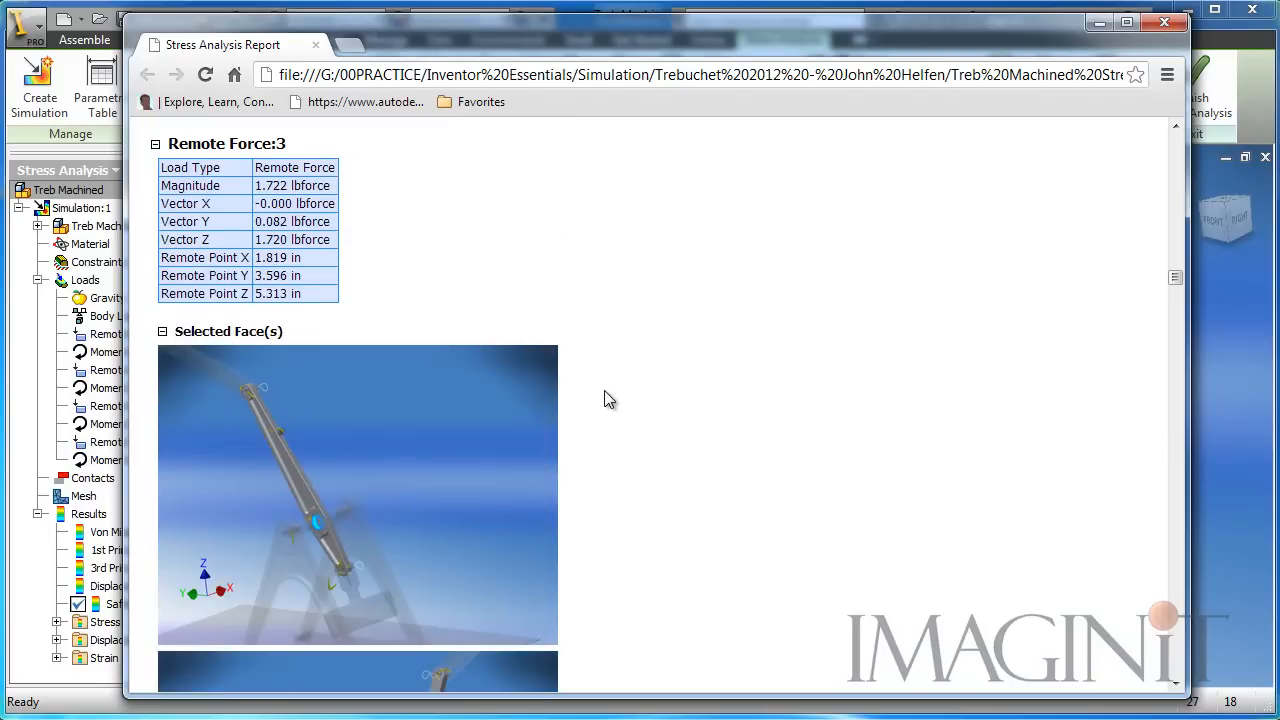
{"action": "scroll", "coordinate": [604, 398], "scroll_direction": "down", "scroll_amount": 6}
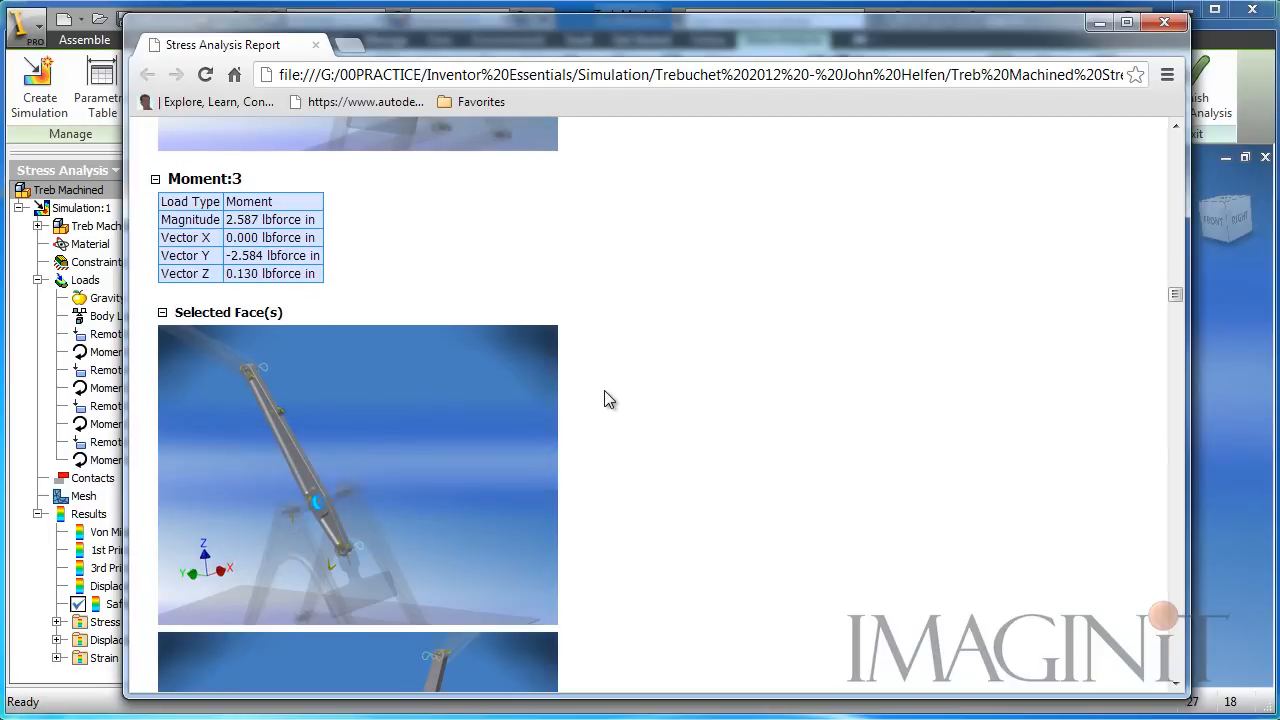
Check the report's Result Summary and the stress and Safety Factor figures, and close the report to return to the stress analysis
{"action": "scroll", "coordinate": [604, 398], "scroll_direction": "down", "scroll_amount": 6}
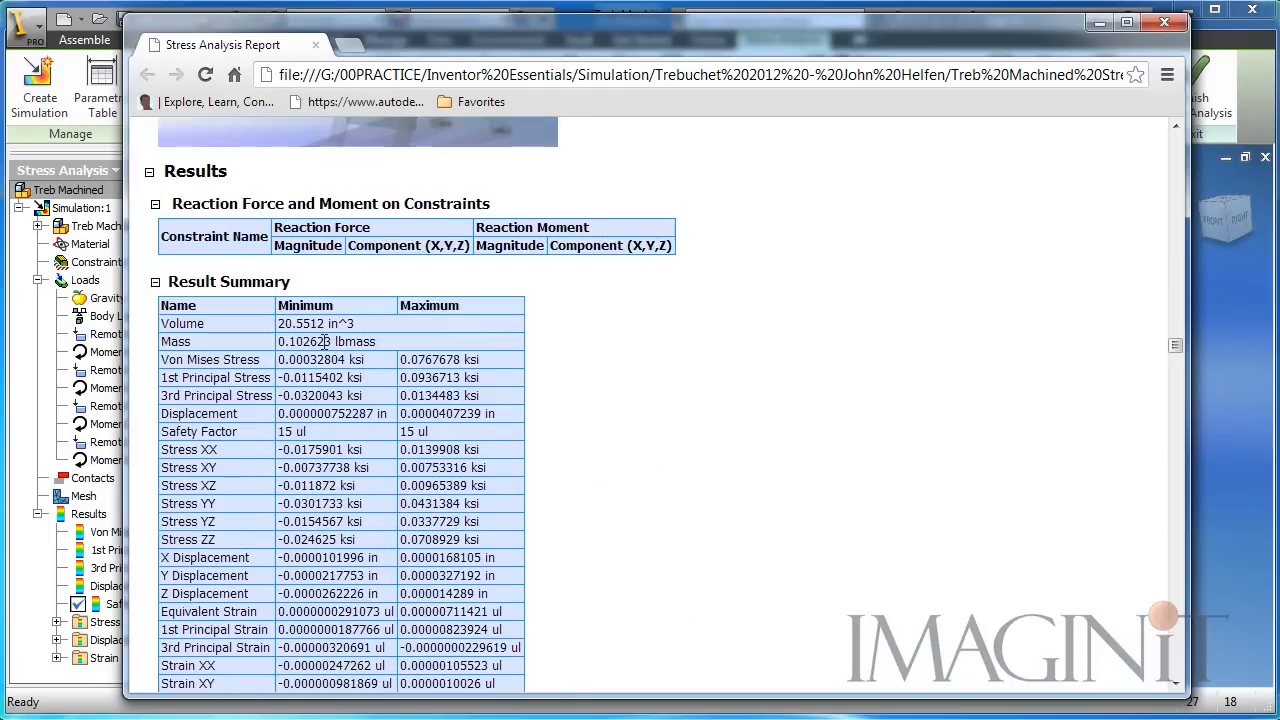
{"action": "scroll", "coordinate": [548, 392], "scroll_direction": "down", "scroll_amount": 2}
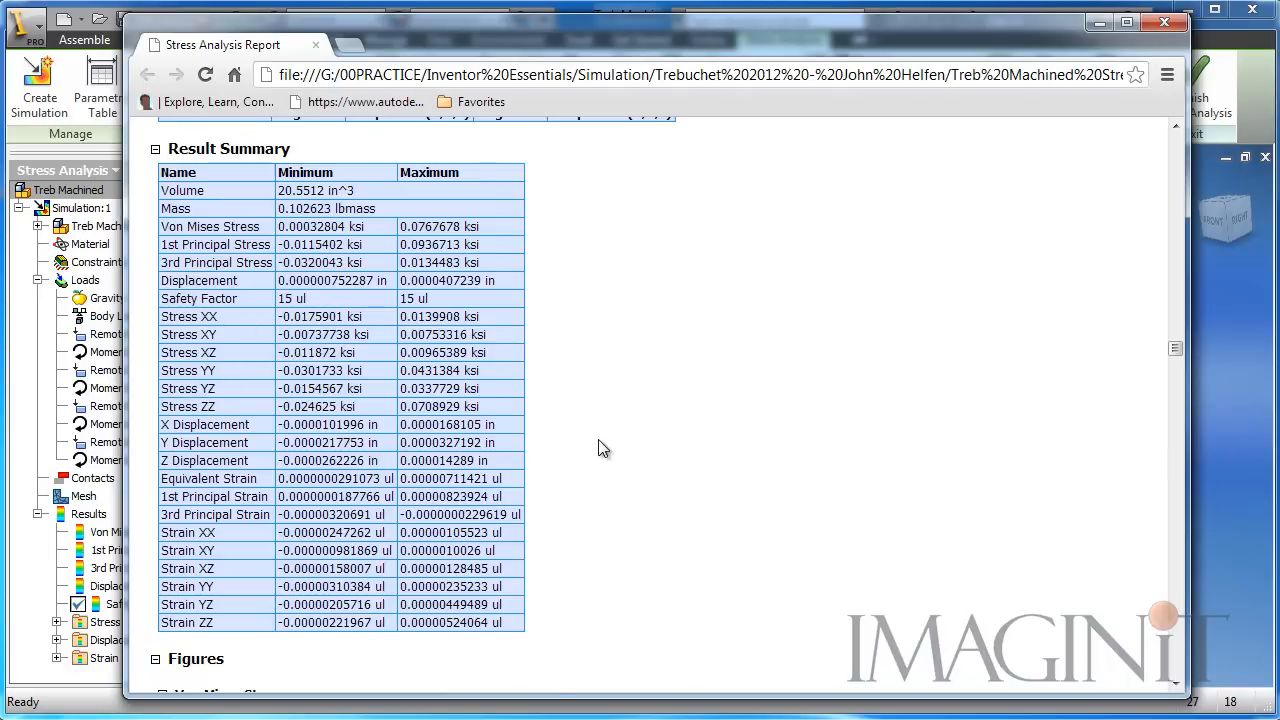
{"action": "scroll", "coordinate": [594, 443], "scroll_direction": "down", "scroll_amount": 4}
{"action": "scroll", "coordinate": [594, 443], "scroll_direction": "down", "scroll_amount": 18}
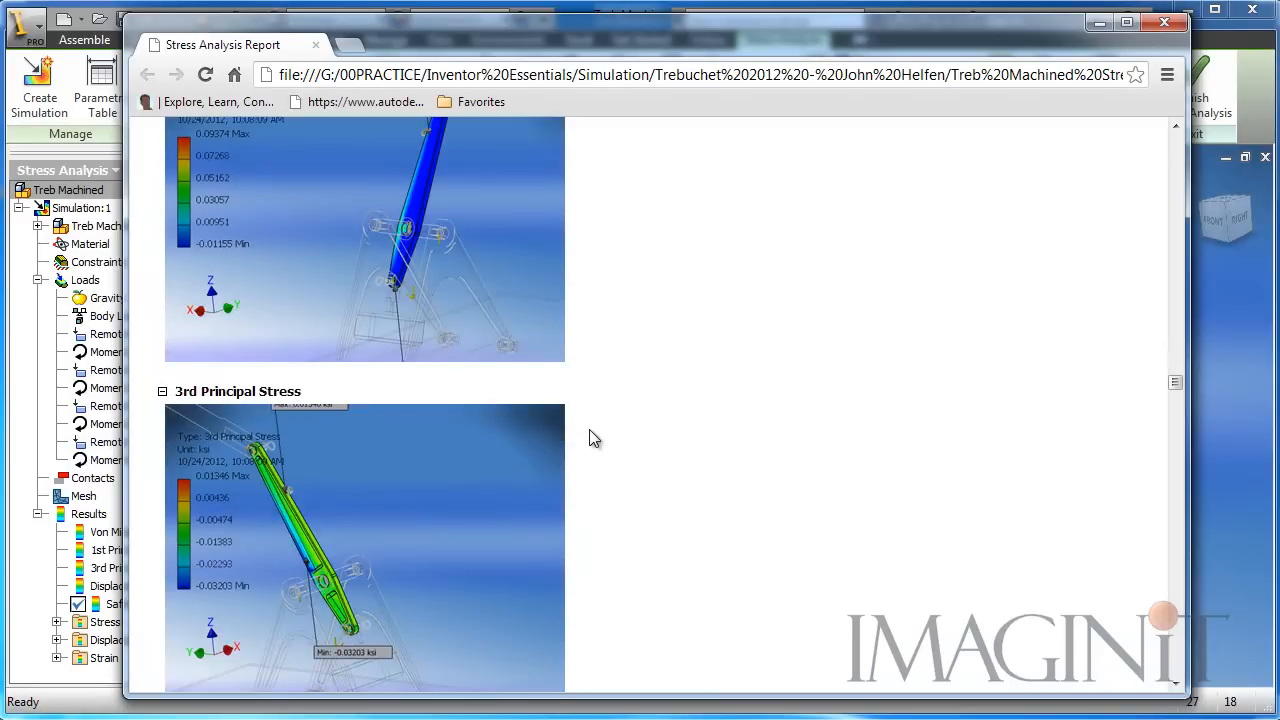
{"action": "scroll", "coordinate": [594, 436], "scroll_direction": "down", "scroll_amount": 10}
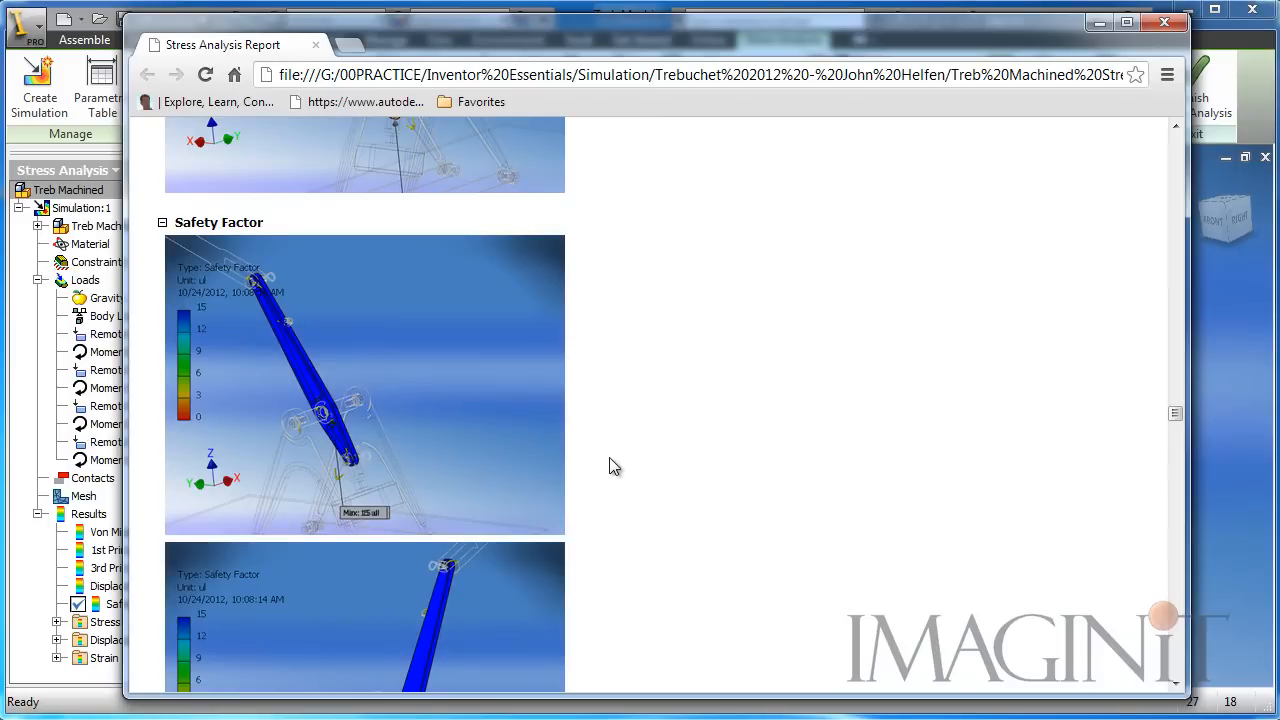
{"action": "left_click", "coordinate": [1164, 24]}
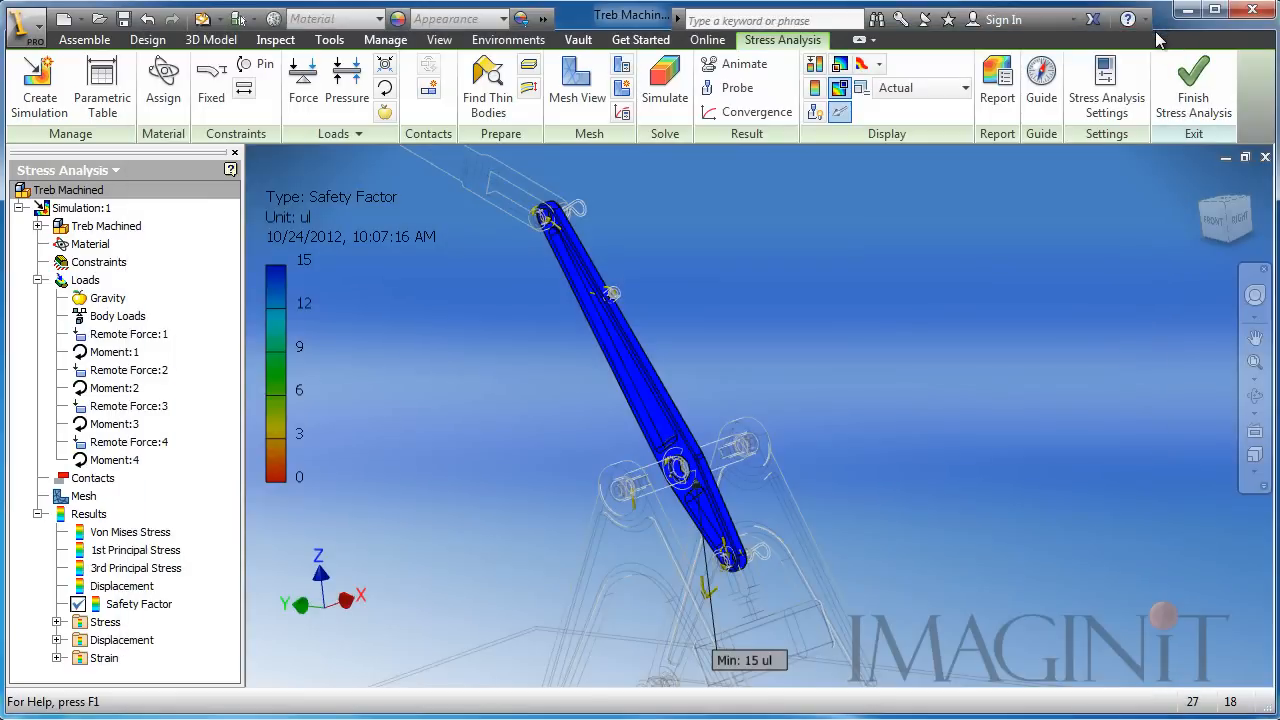